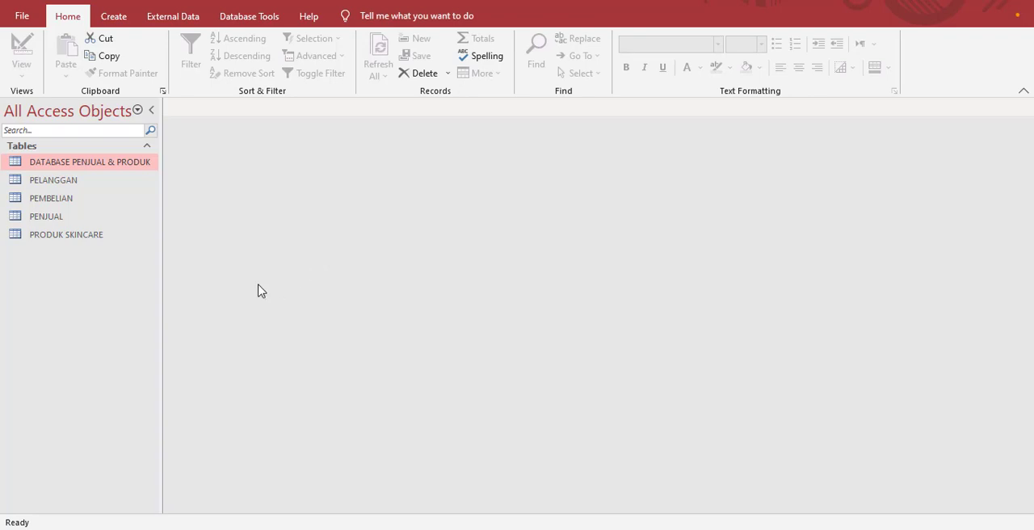
Step: Open the relationships diagram of the database tables
left_click(231, 18)
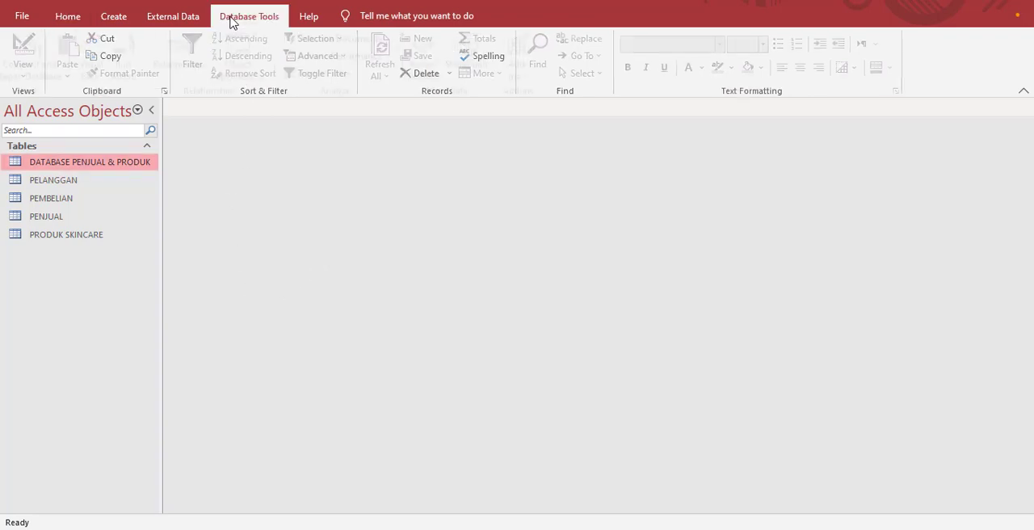
left_click(190, 61)
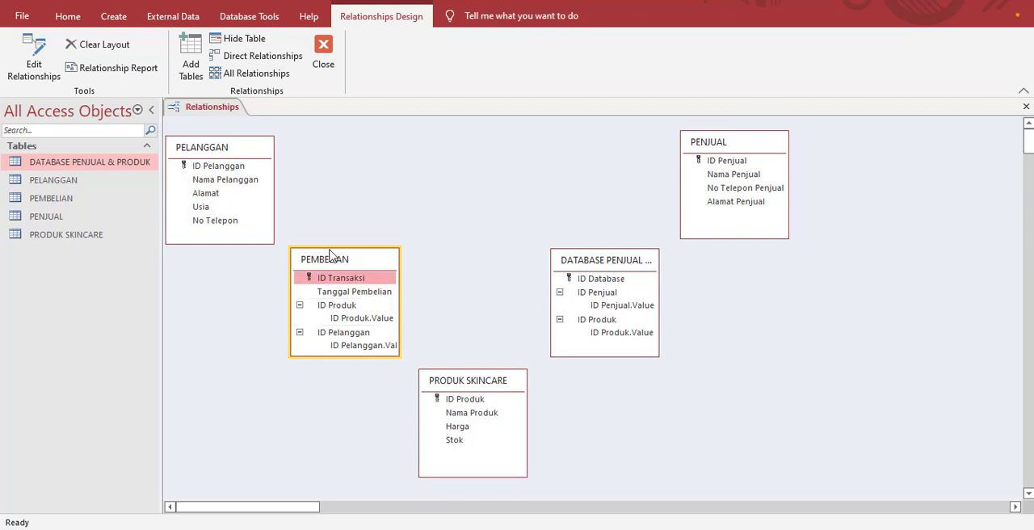
Step: Examine the product choices in the ID Produk field of the PEMBELIAN record, and return to the relationships diagram
double_click(110, 200)
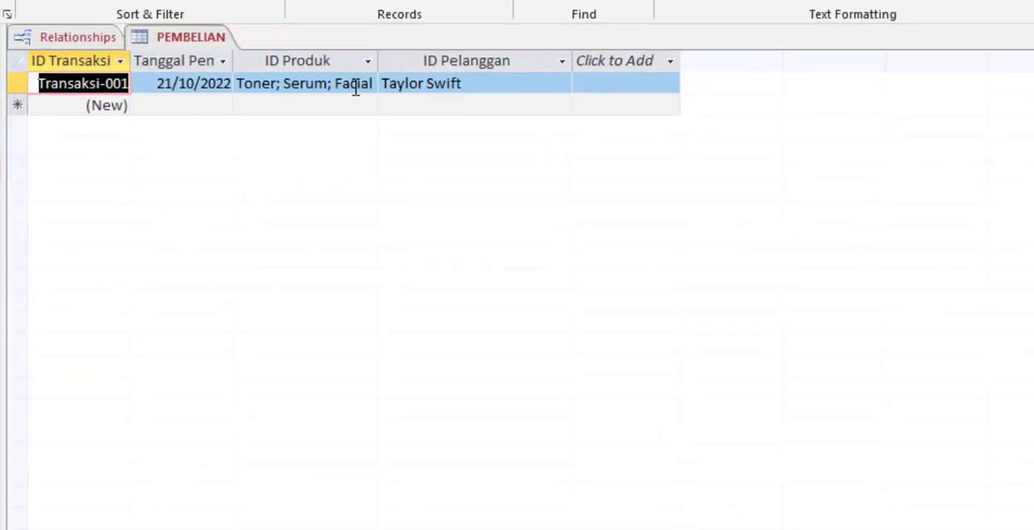
left_click(355, 89)
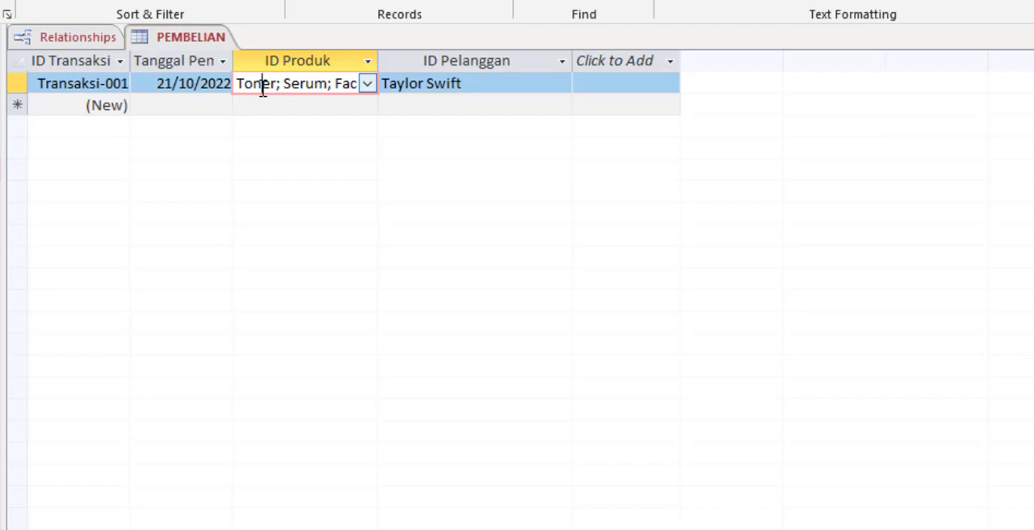
left_click(332, 84)
left_click(367, 83)
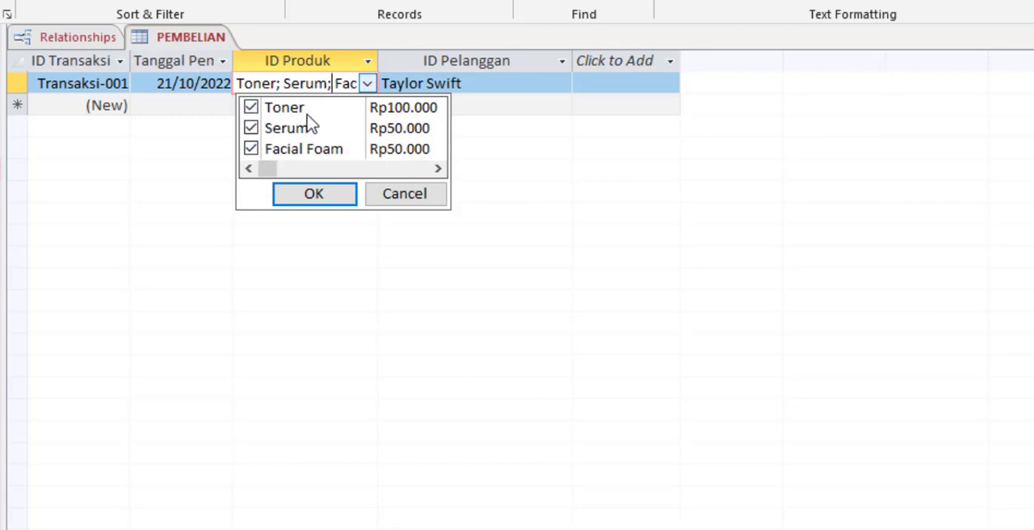
left_click(253, 111)
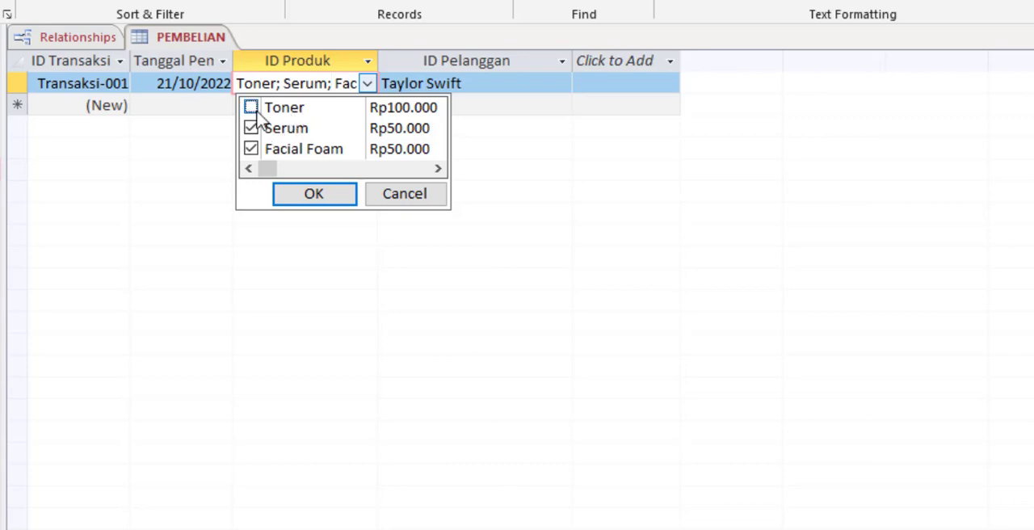
left_click(322, 200)
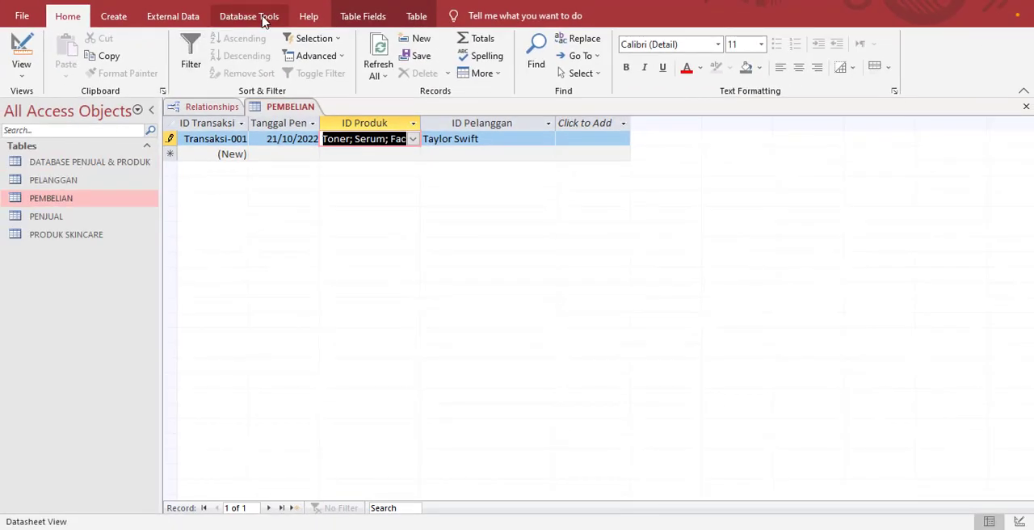
left_click(262, 20)
left_click(212, 107)
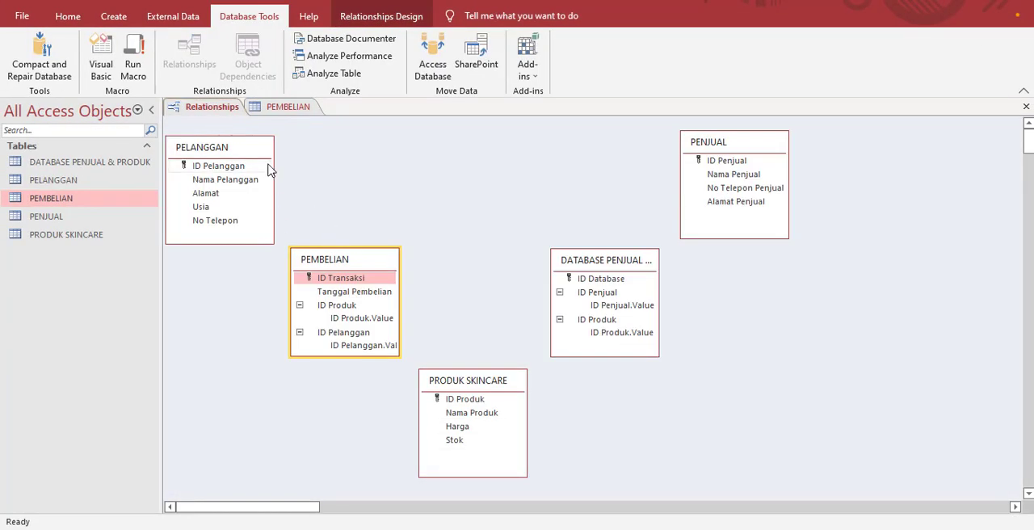
Step: Delete the ID Produk field and its indexes from the design of the PEMBELIAN table
double_click(56, 199)
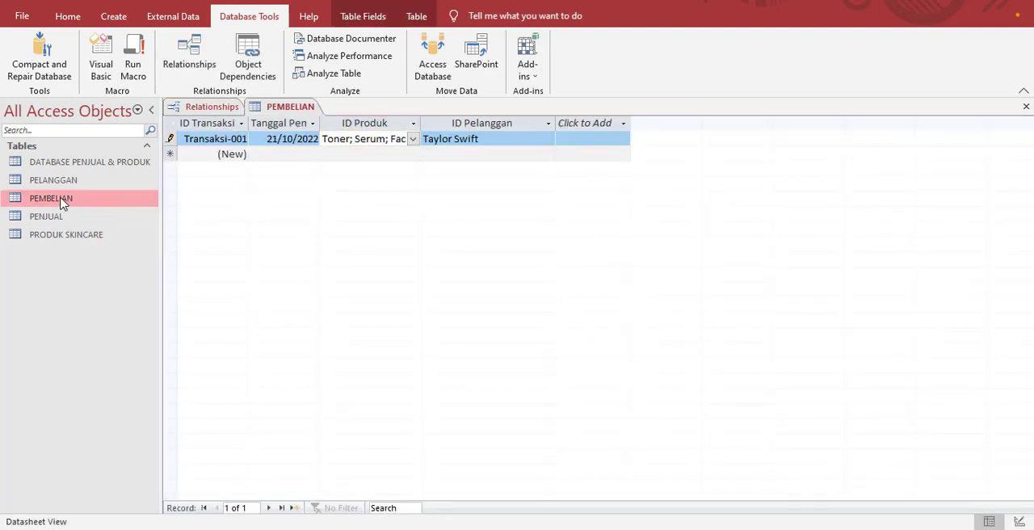
right_click(63, 202)
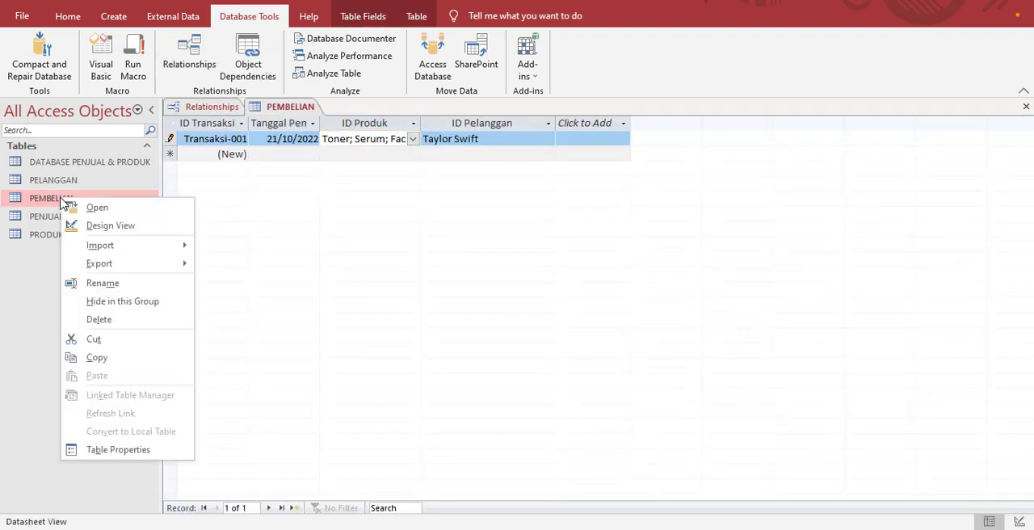
left_click(111, 226)
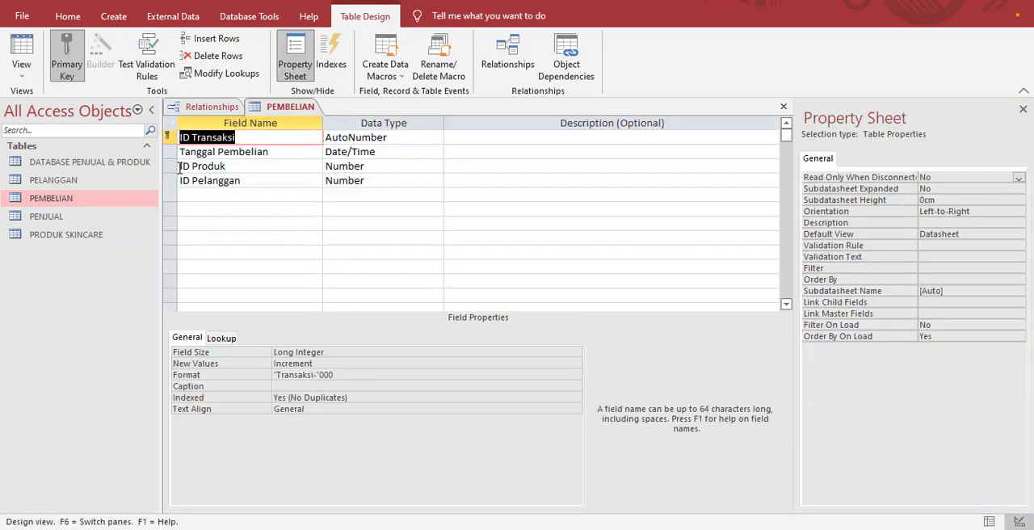
left_click(170, 166)
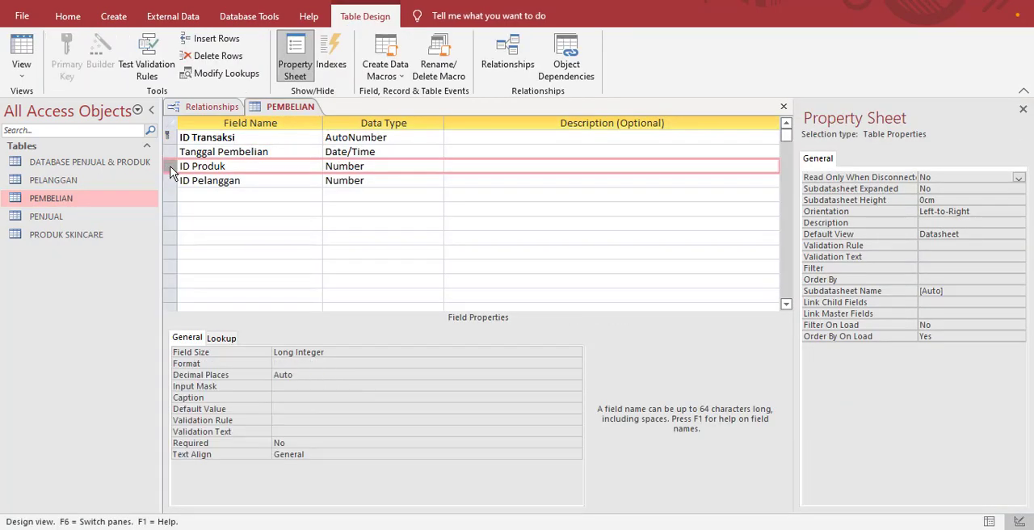
right_click(169, 166)
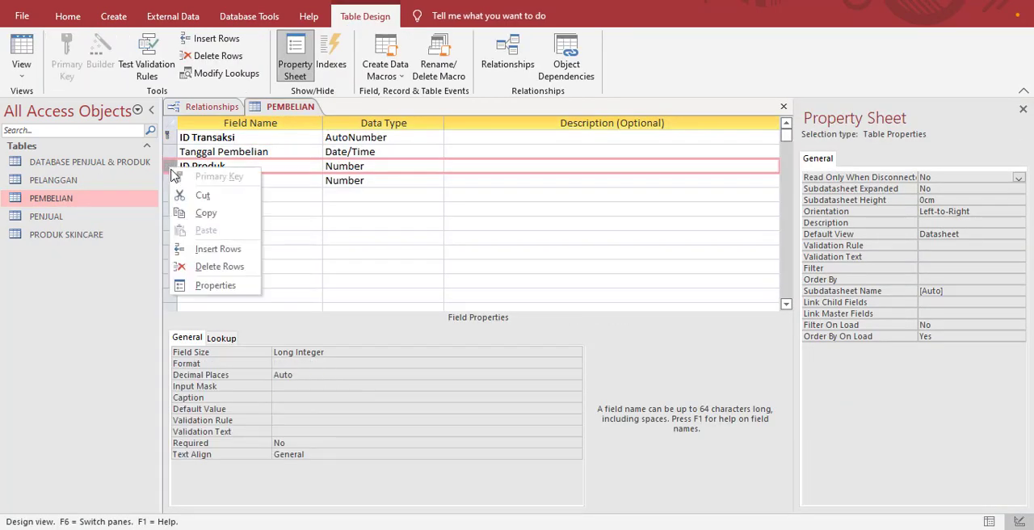
left_click(230, 267)
left_click(501, 313)
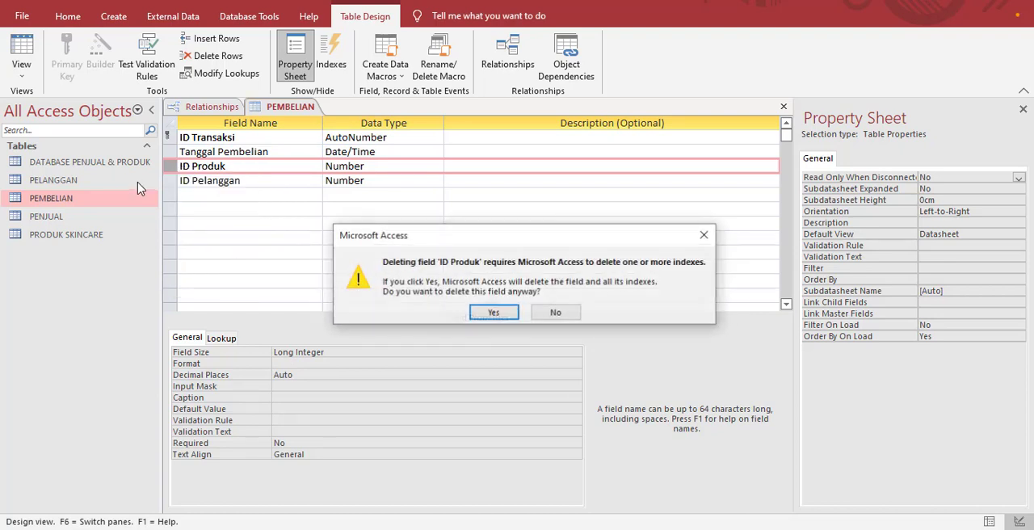
left_click(493, 314)
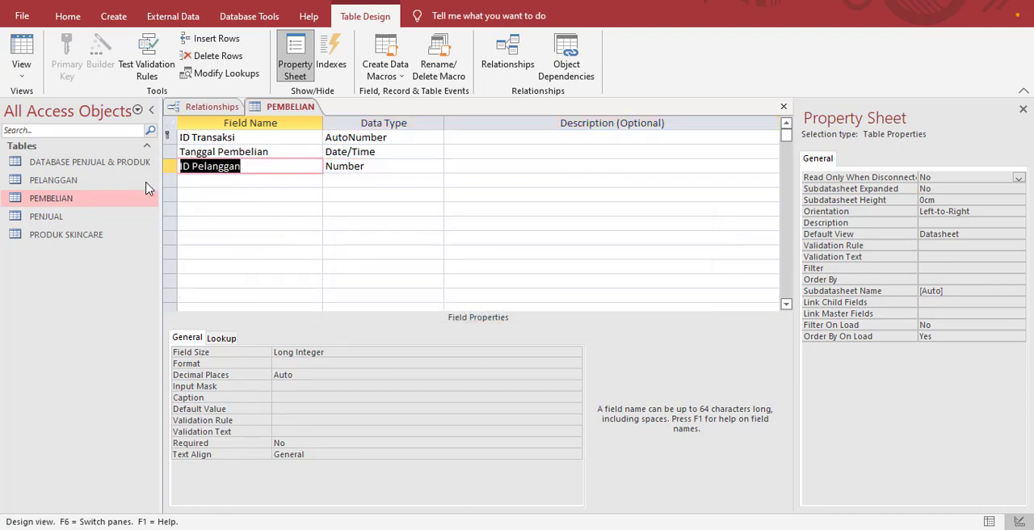
Step: Save the PEMBELIAN table design and delete the table's Transaksi-001 record in its datasheet
double_click(85, 203)
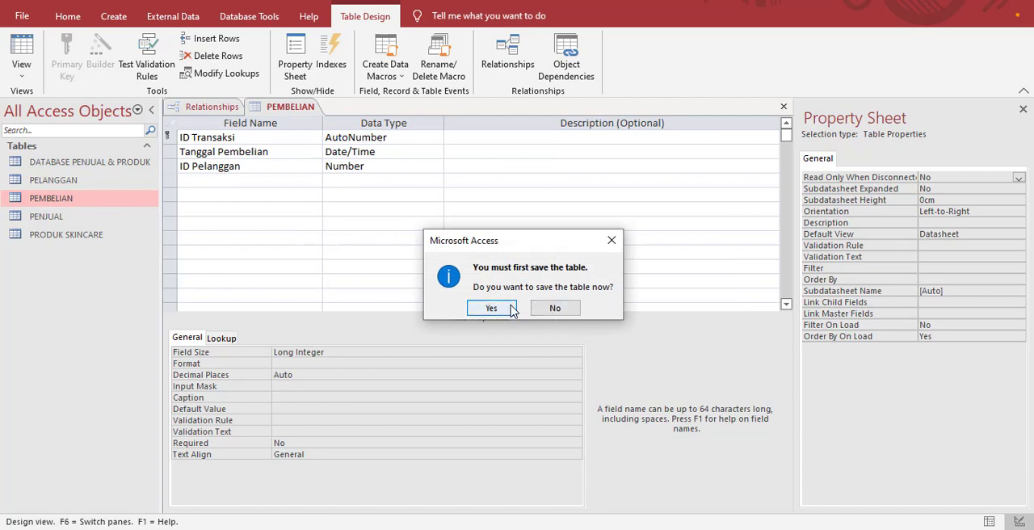
left_click(511, 310)
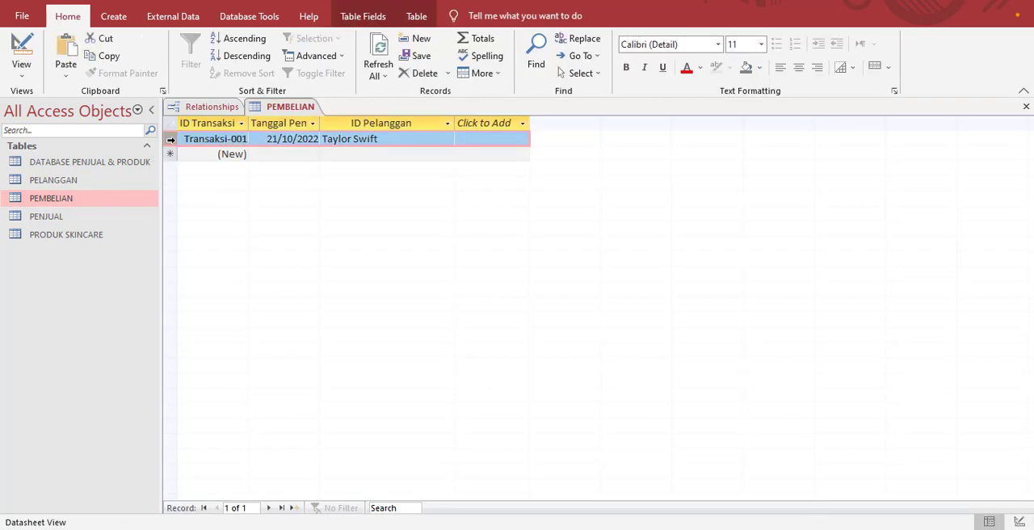
right_click(170, 139)
left_click(212, 169)
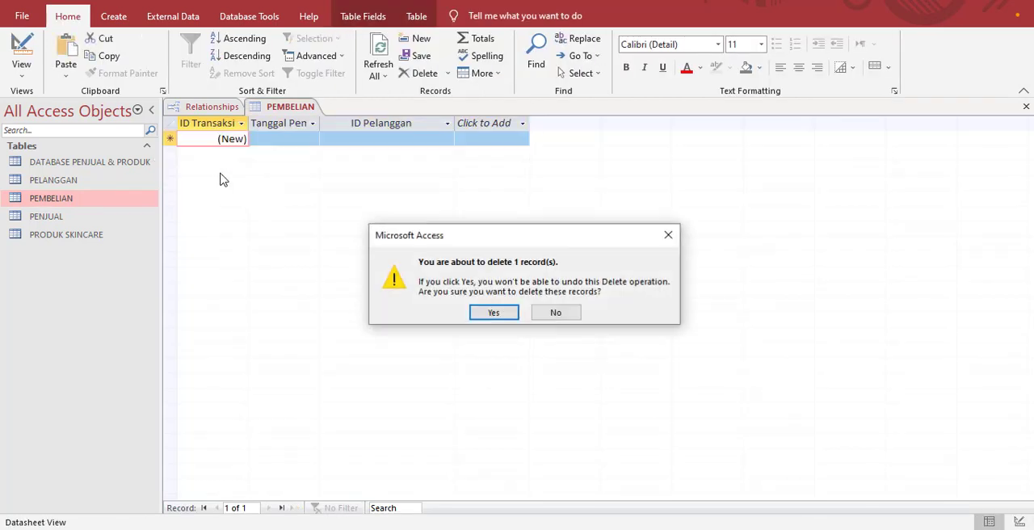
left_click(505, 314)
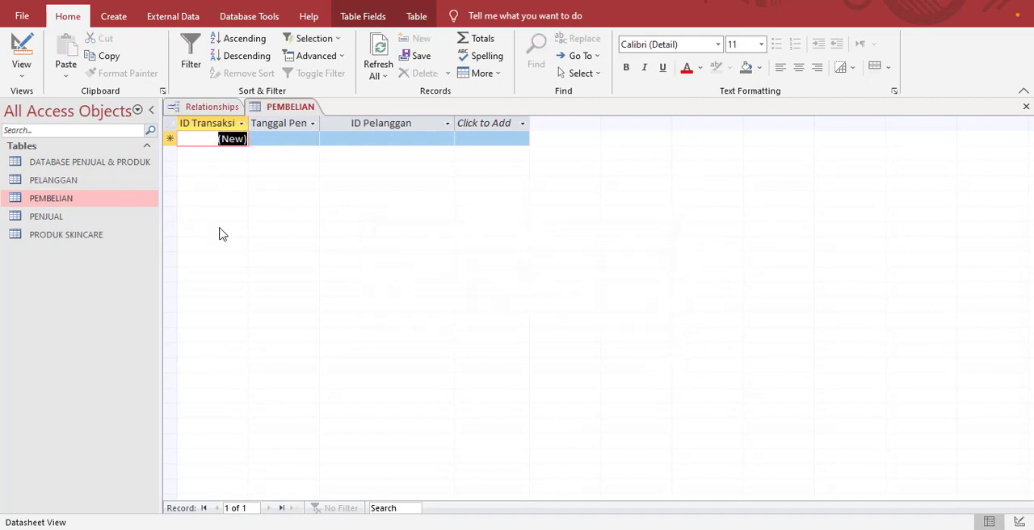
Step: Delete the A Store and B Store records from the DATABASE PENJUAL & PRODUK table
double_click(61, 163)
left_click(170, 139)
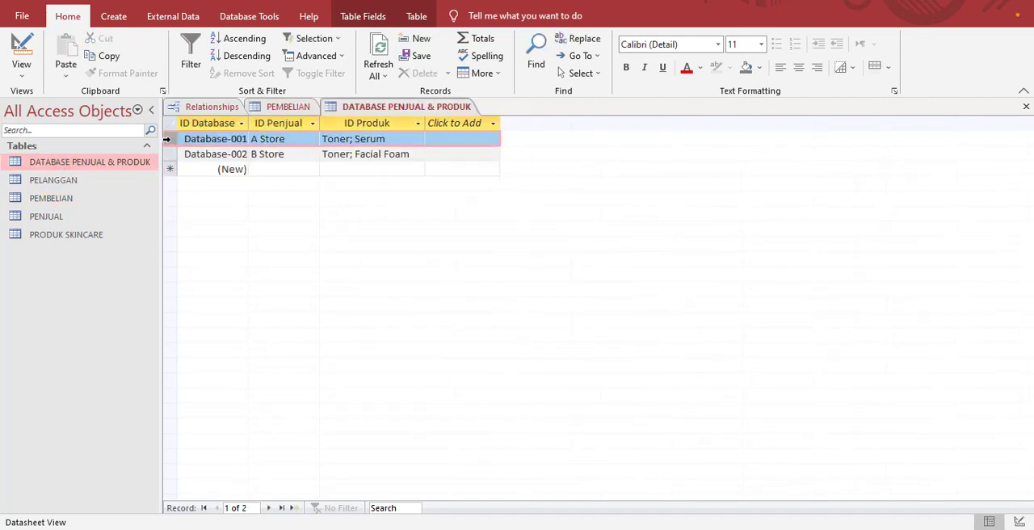
left_click(448, 73)
left_click(444, 111)
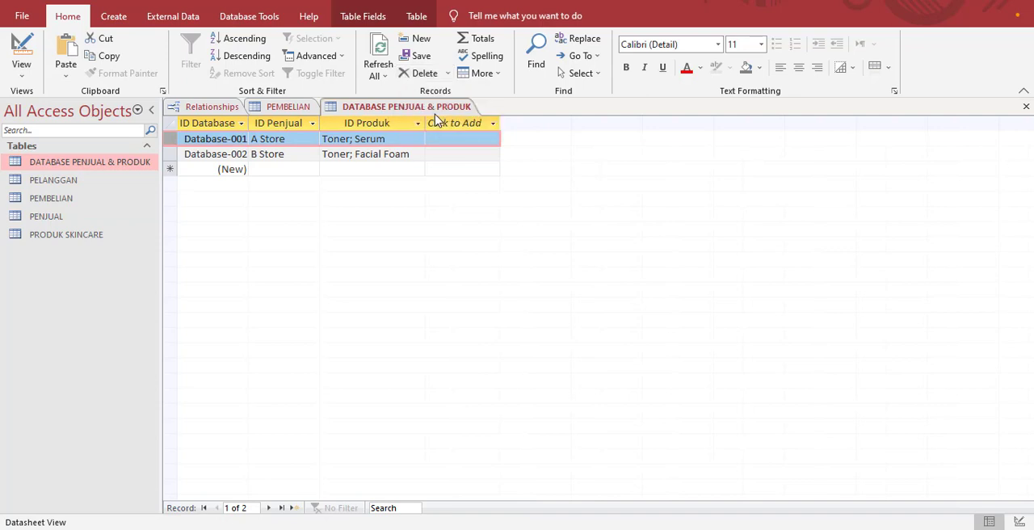
key("Return")
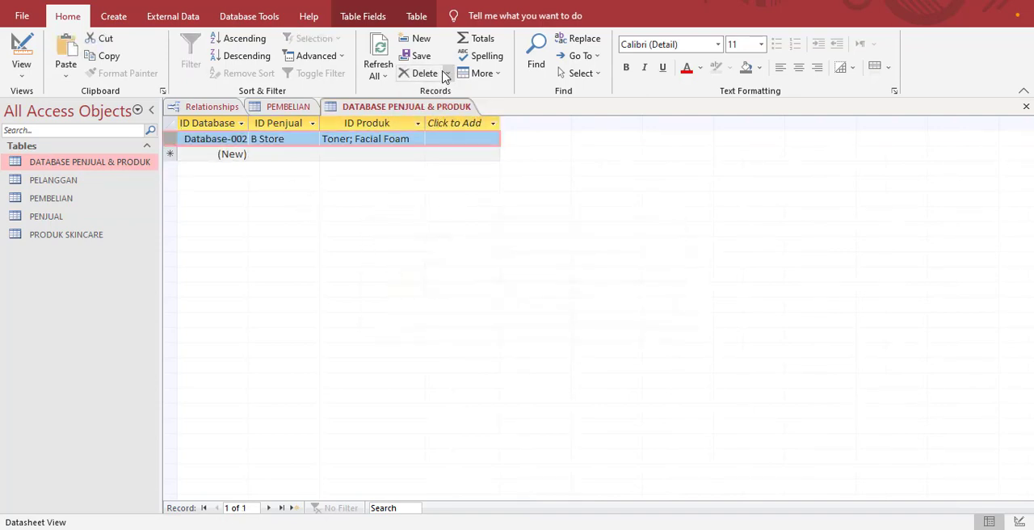
left_click(443, 74)
left_click(507, 311)
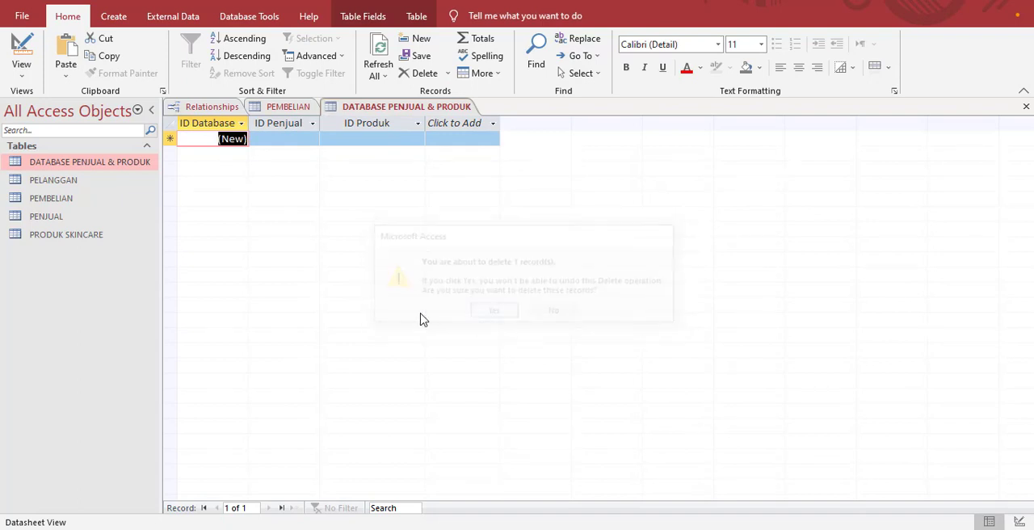
Step: Delete the customer record from the PELANGGAN table
double_click(70, 181)
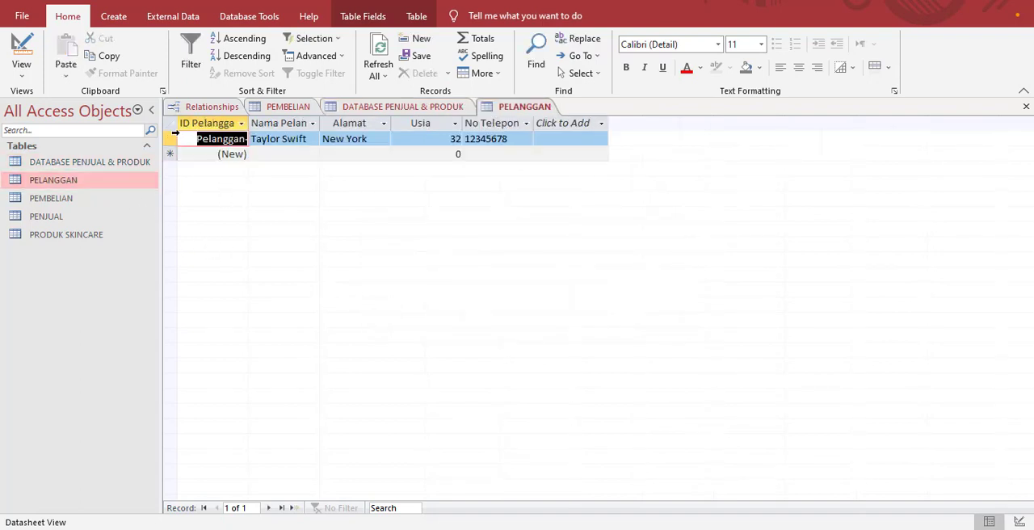
left_click(404, 72)
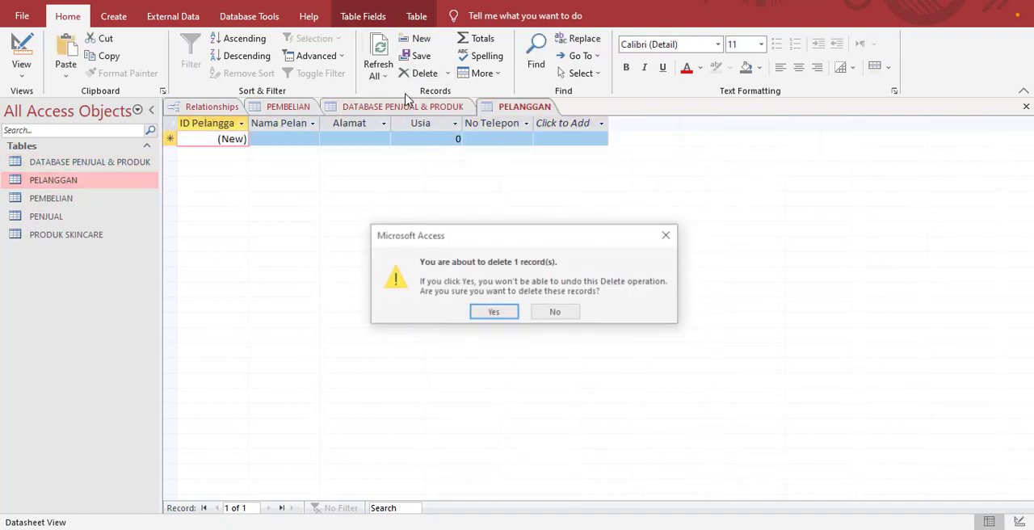
left_click(490, 314)
Step: Delete the A Store, B Store and C Store records from the PENJUAL table
double_click(51, 198)
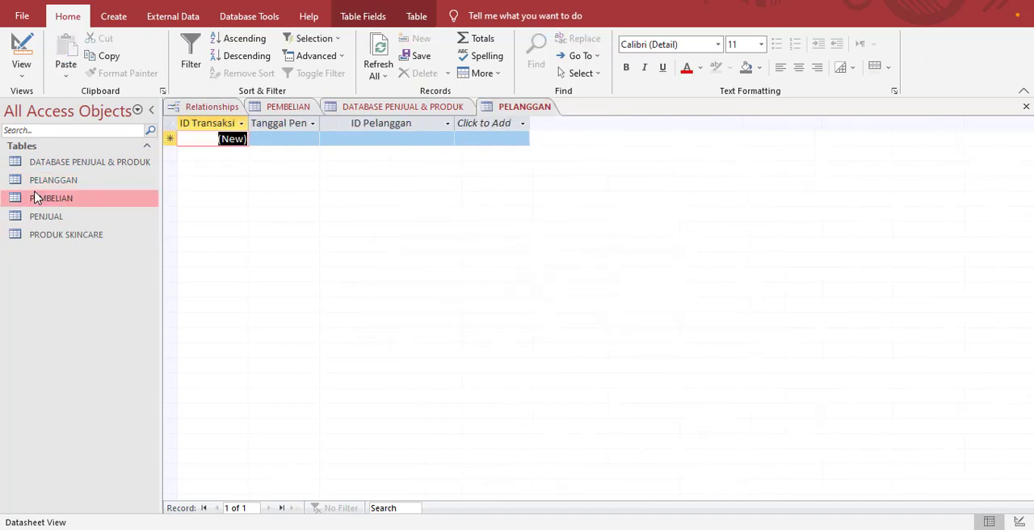
double_click(87, 216)
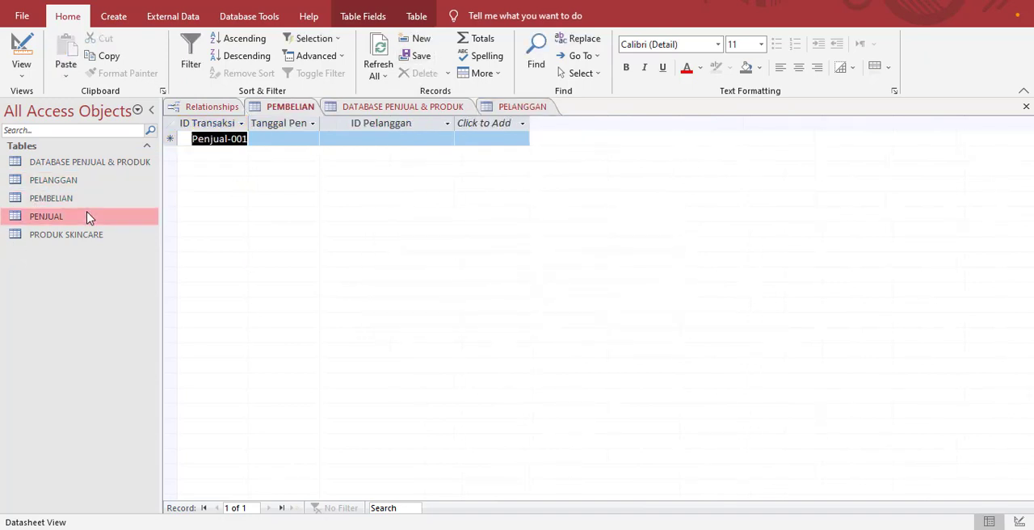
left_click(170, 139)
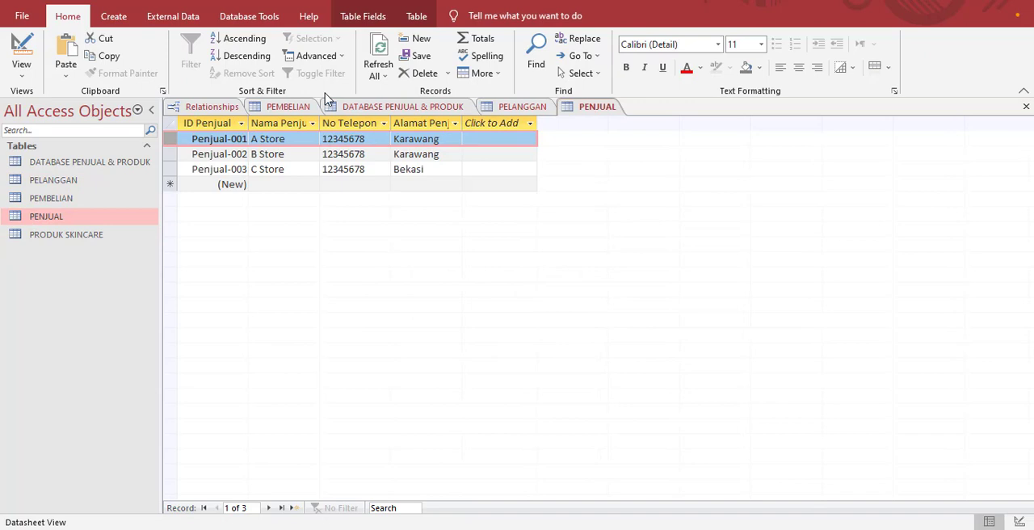
left_click(420, 73)
left_click(503, 314)
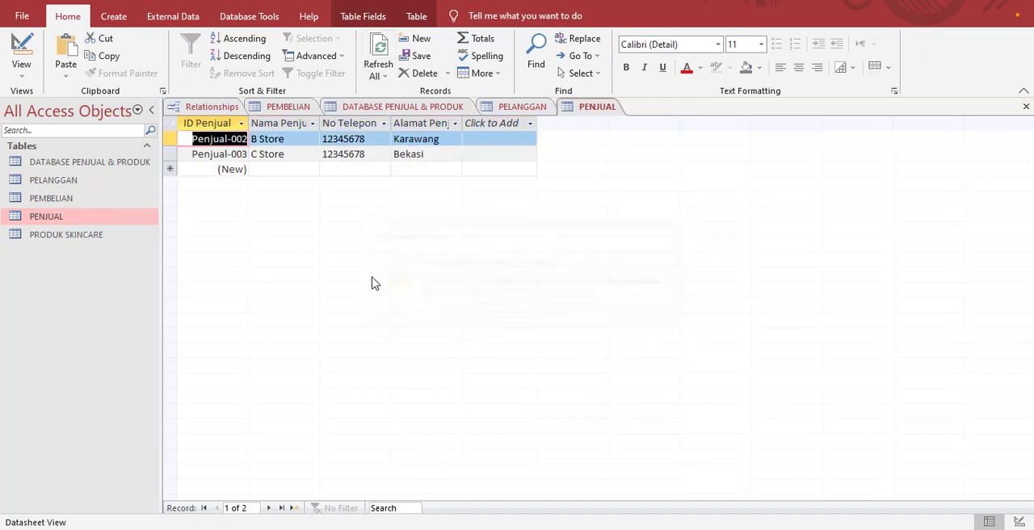
left_click(167, 139)
left_click(404, 74)
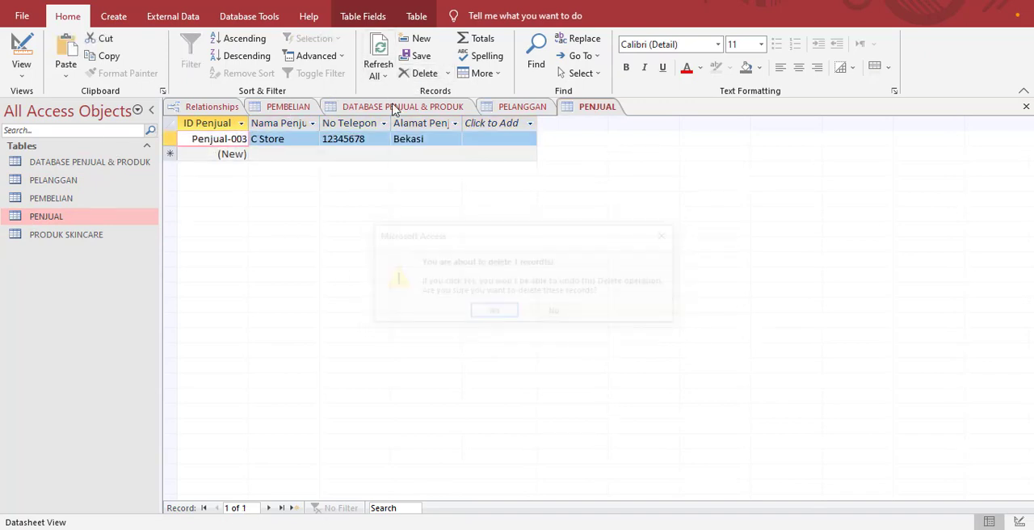
key("Return")
left_click(172, 142)
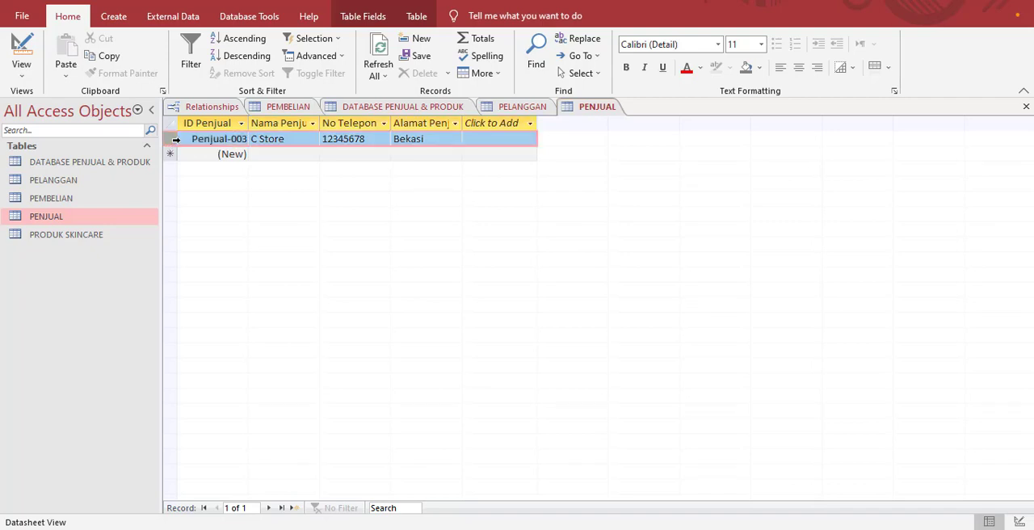
left_click(420, 73)
key("Return")
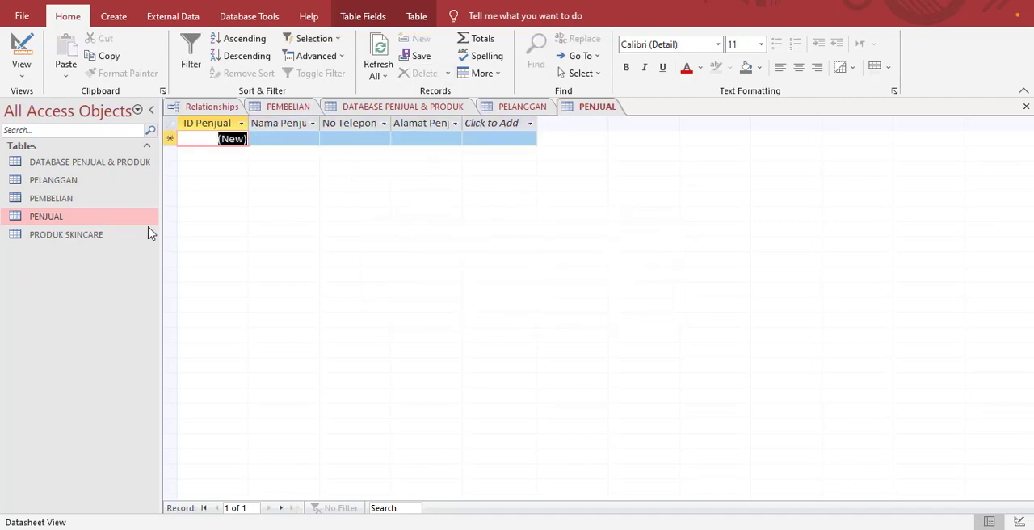
Step: Delete the Toner, Serum and Facial Foam records from the PRODUK SKINCARE table
double_click(65, 234)
left_click(172, 138)
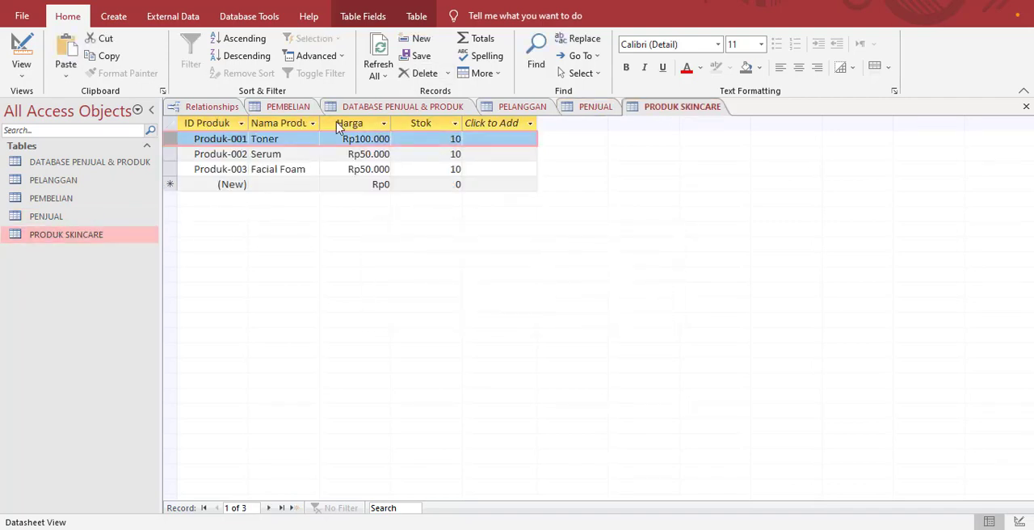
left_click(420, 74)
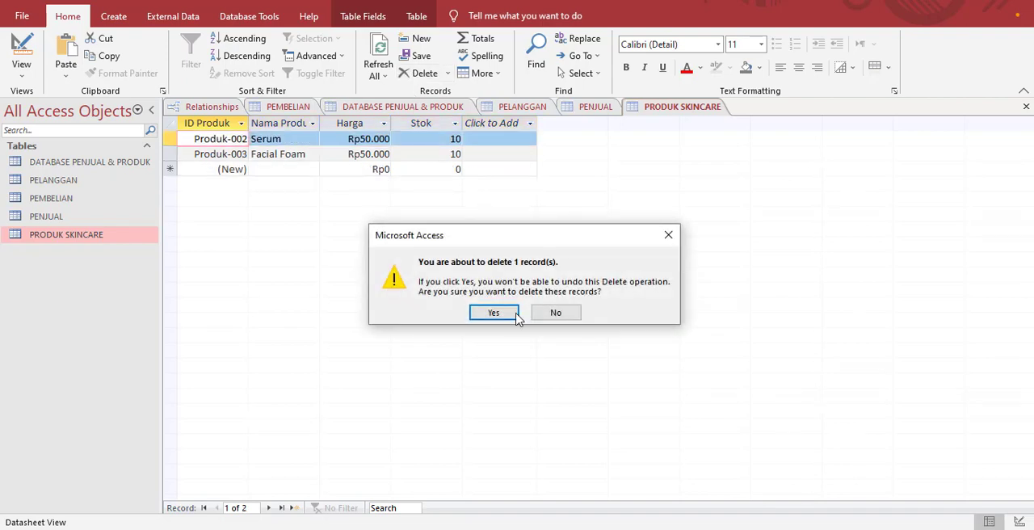
left_click(492, 315)
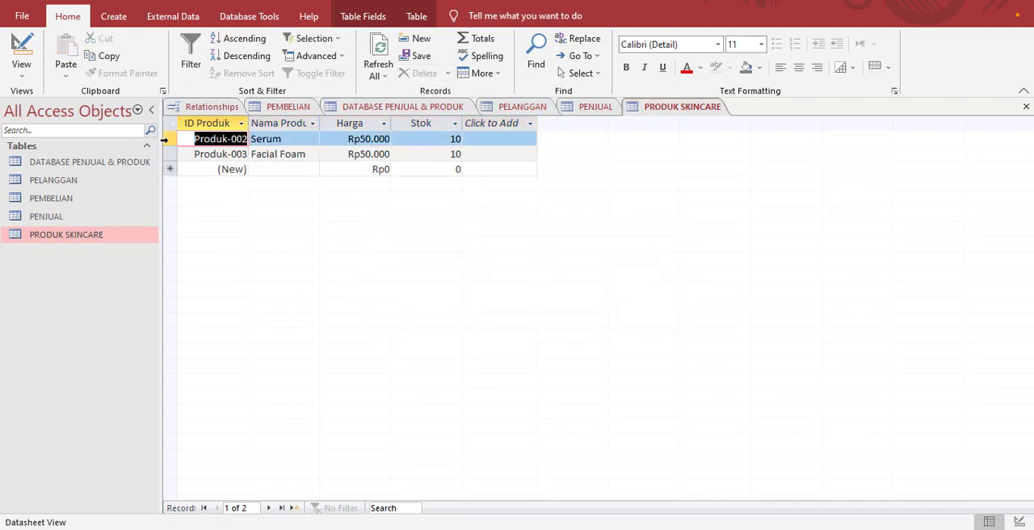
left_click(167, 139)
left_click(420, 73)
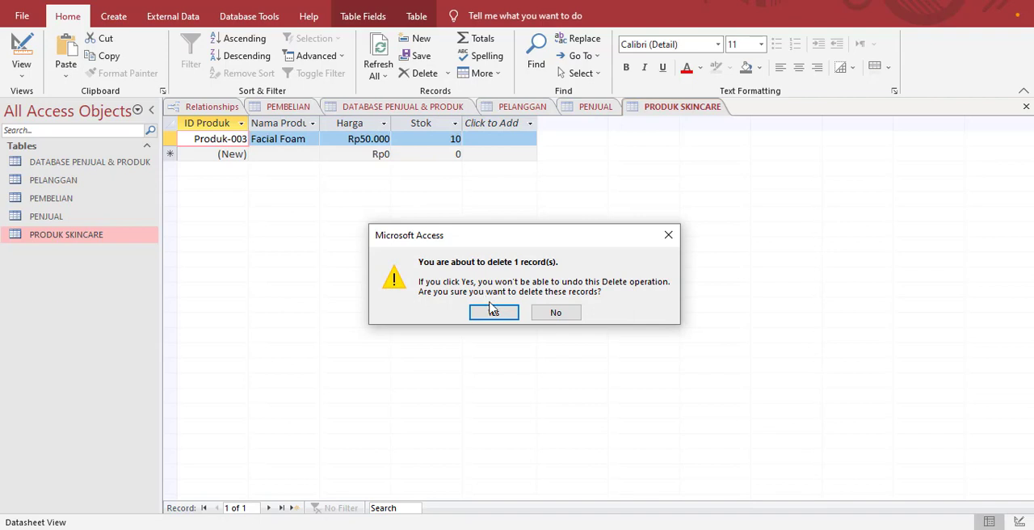
left_click(493, 312)
left_click(168, 139)
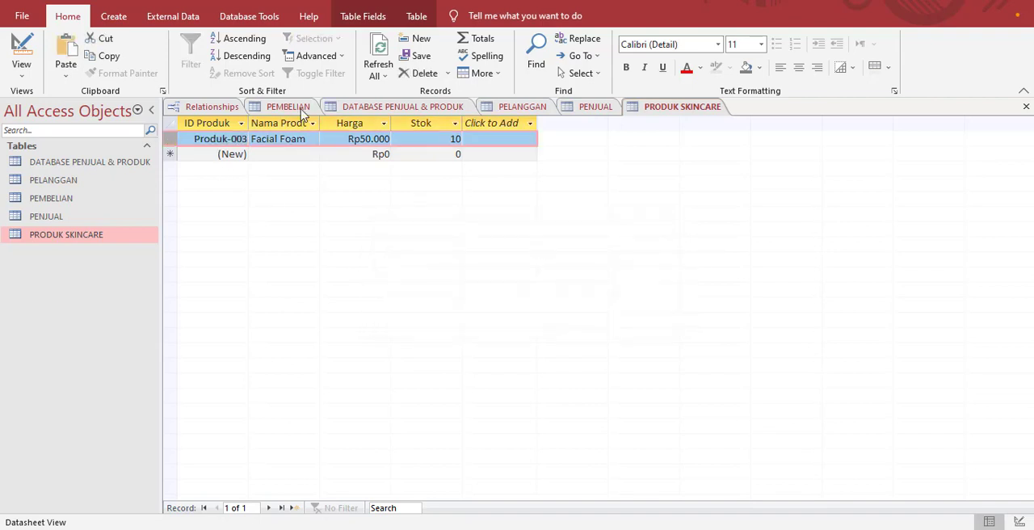
left_click(420, 73)
left_click(514, 319)
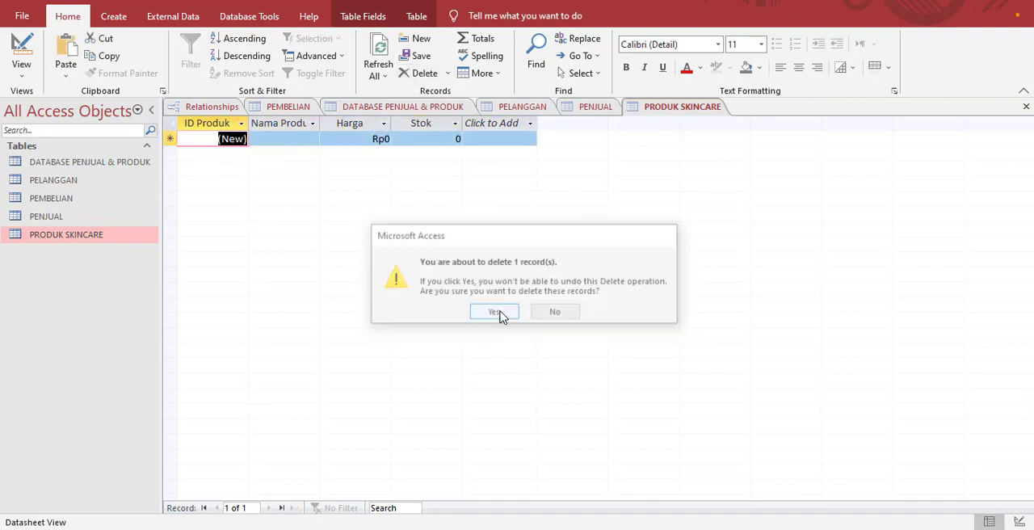
Step: Delete the ID Pelanggan field and its indexes from the PEMBELIAN table design
double_click(68, 202)
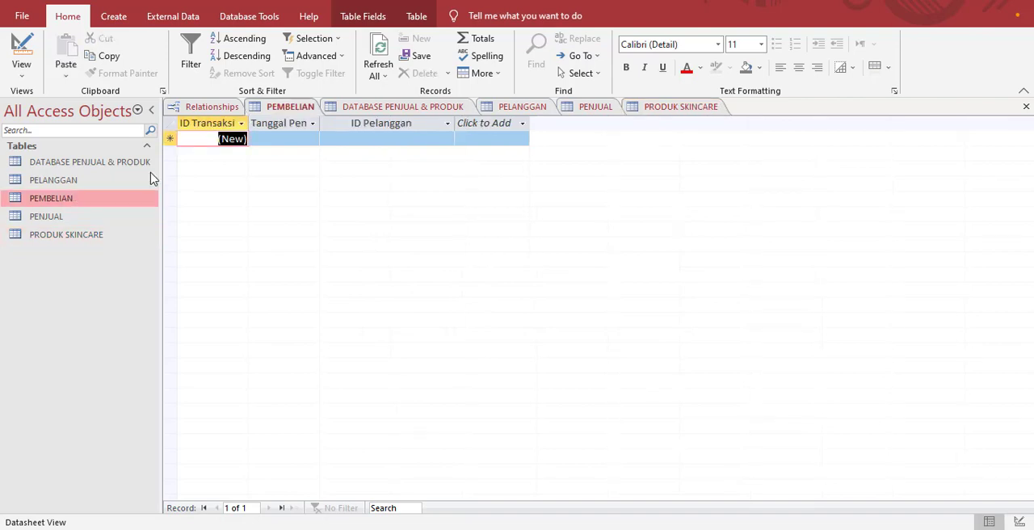
left_click(206, 107)
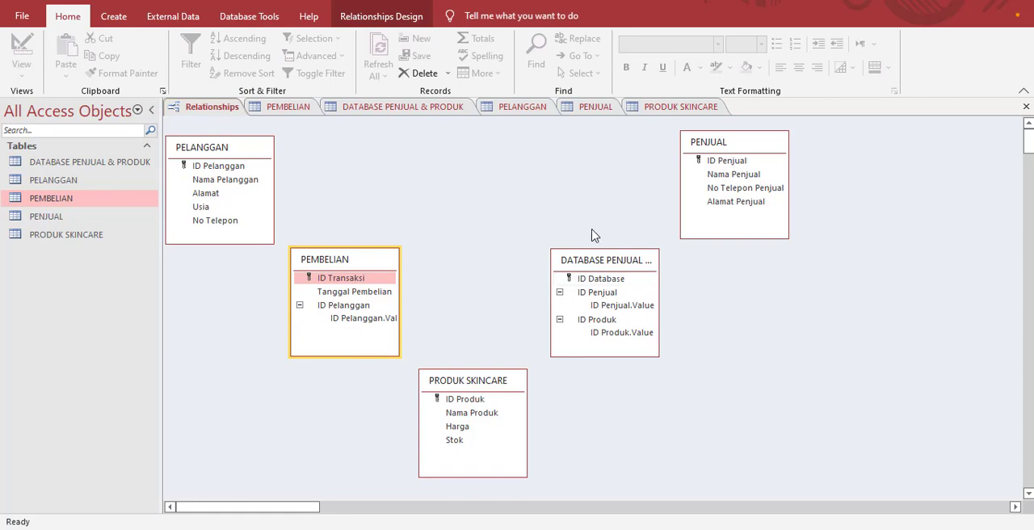
right_click(68, 203)
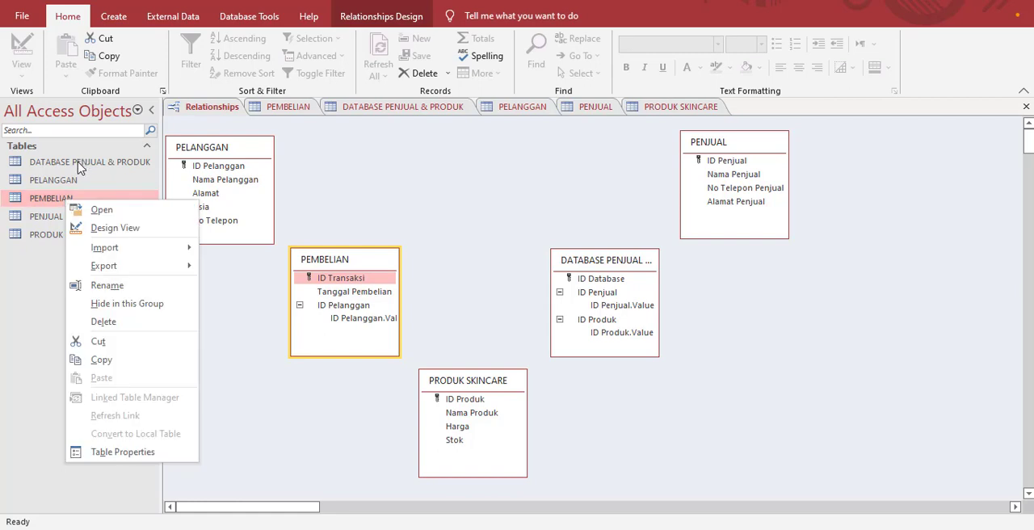
left_click(122, 229)
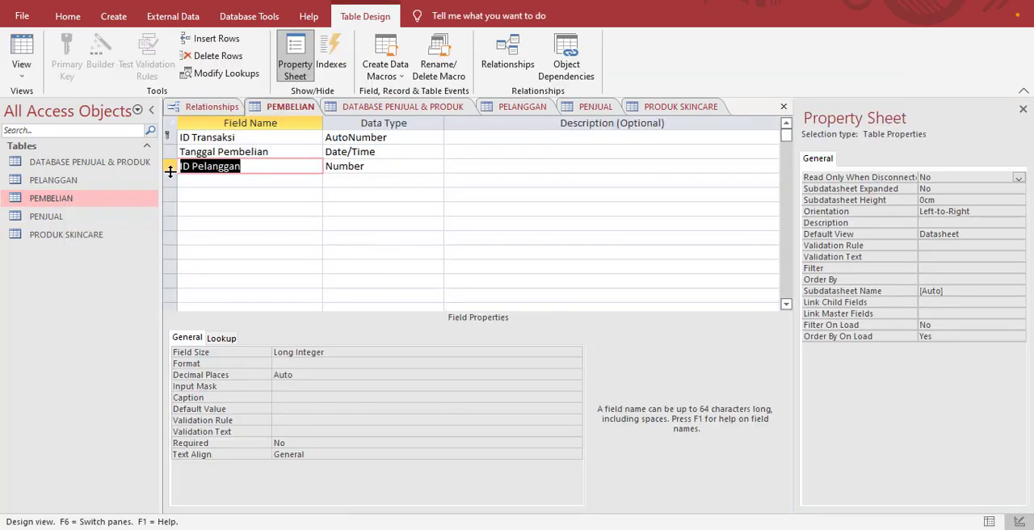
left_click(169, 165)
right_click(169, 172)
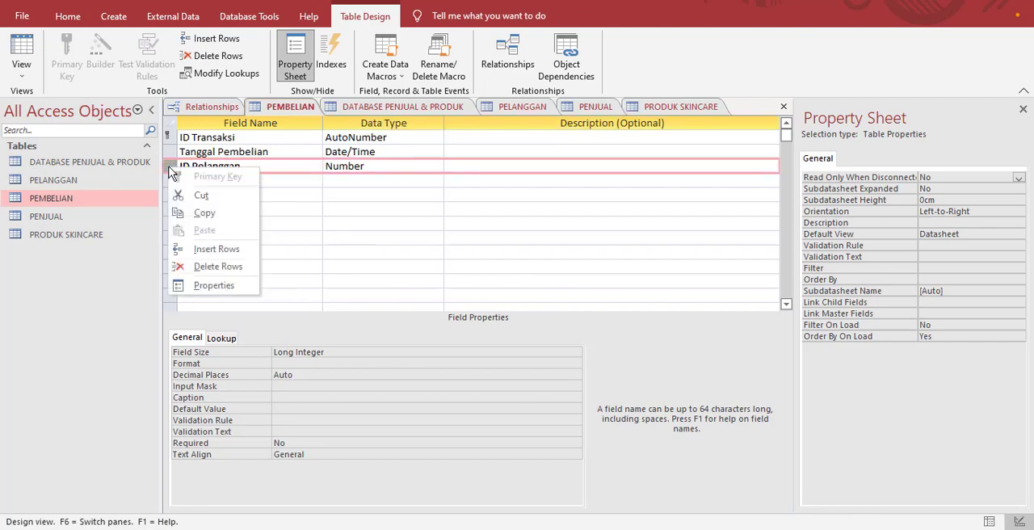
left_click(204, 267)
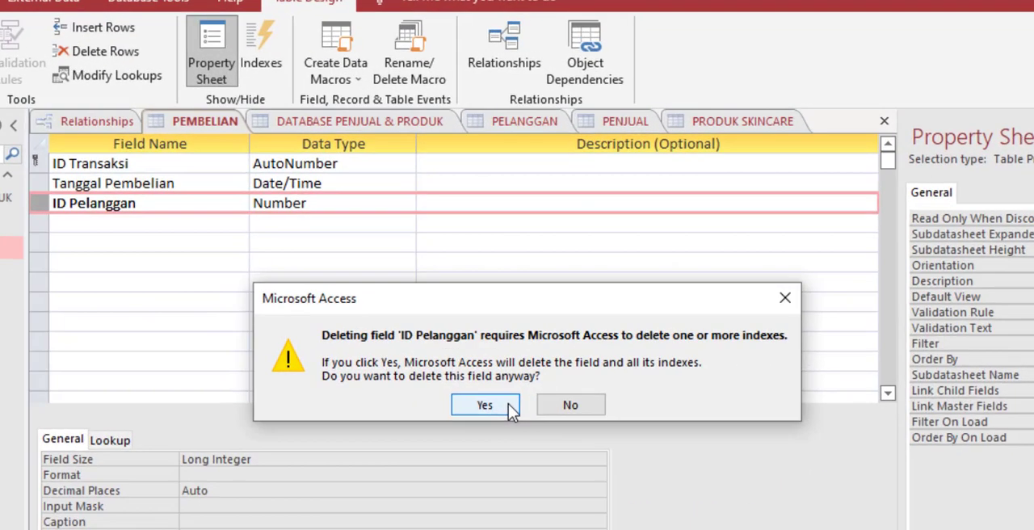
left_click(487, 315)
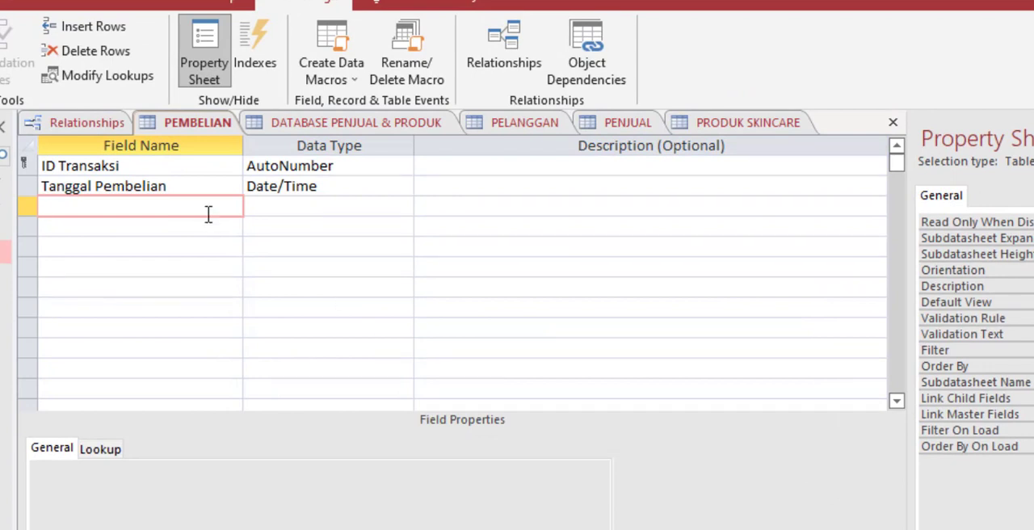
Step: Add an ID Produk field to PEMBELIAN as a lookup that takes its values from the PRODUK SKINCARE table
type("ID Produk")
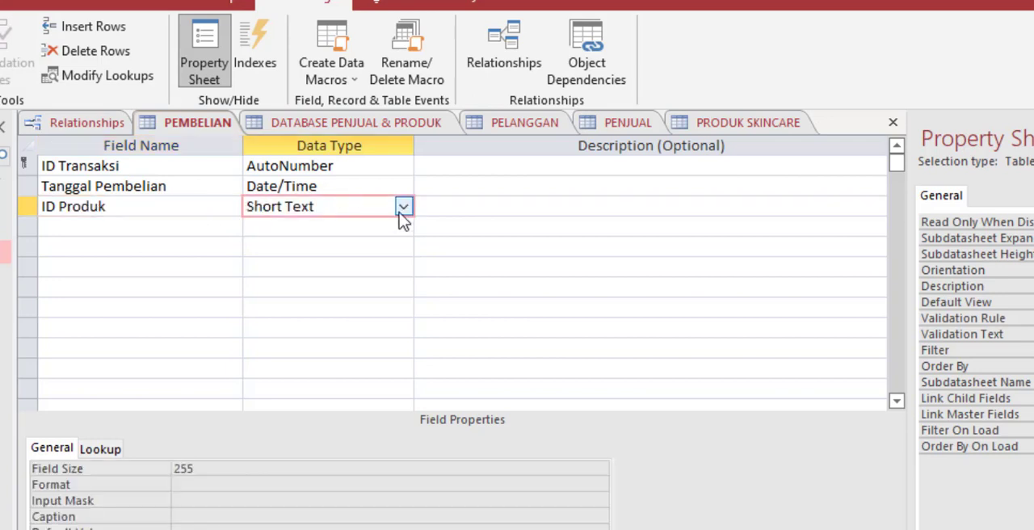
left_click(402, 207)
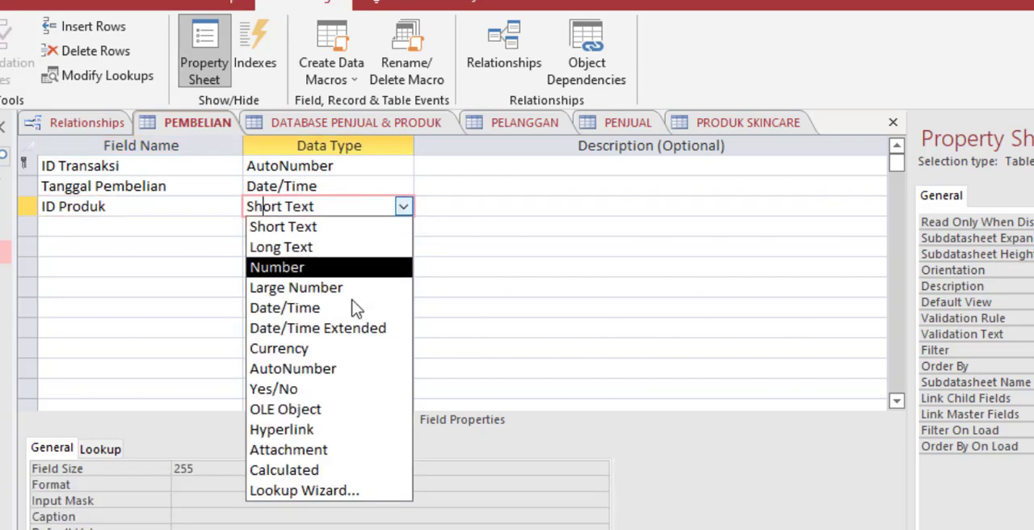
left_click(325, 490)
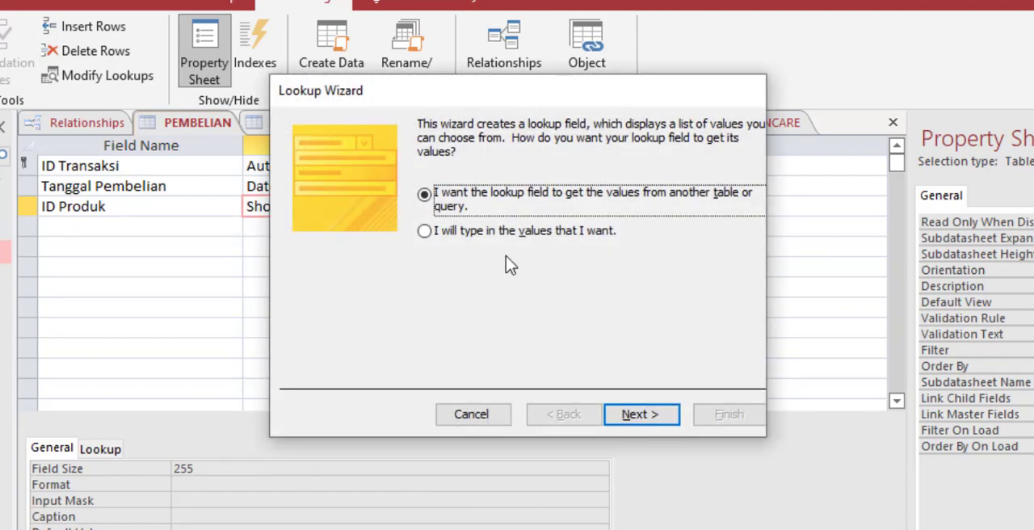
left_click(667, 416)
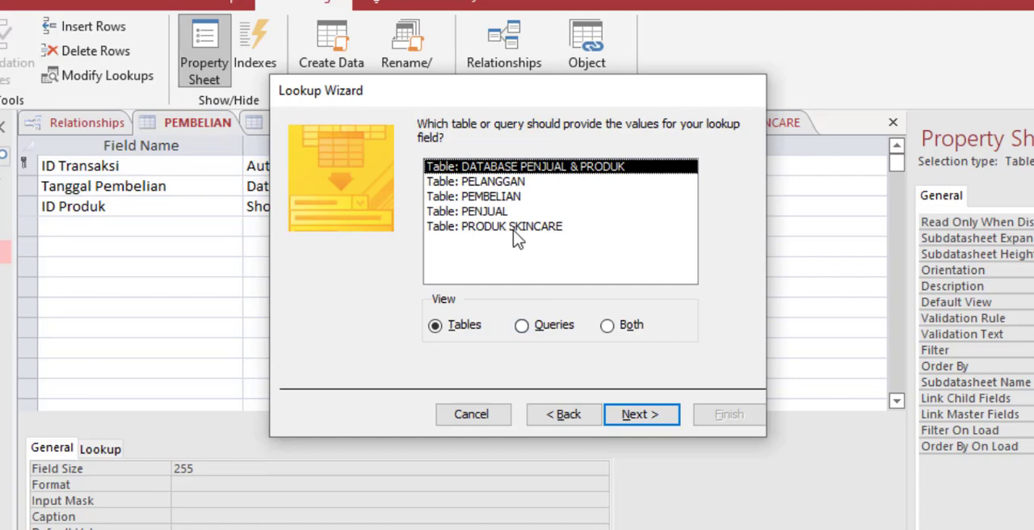
double_click(512, 227)
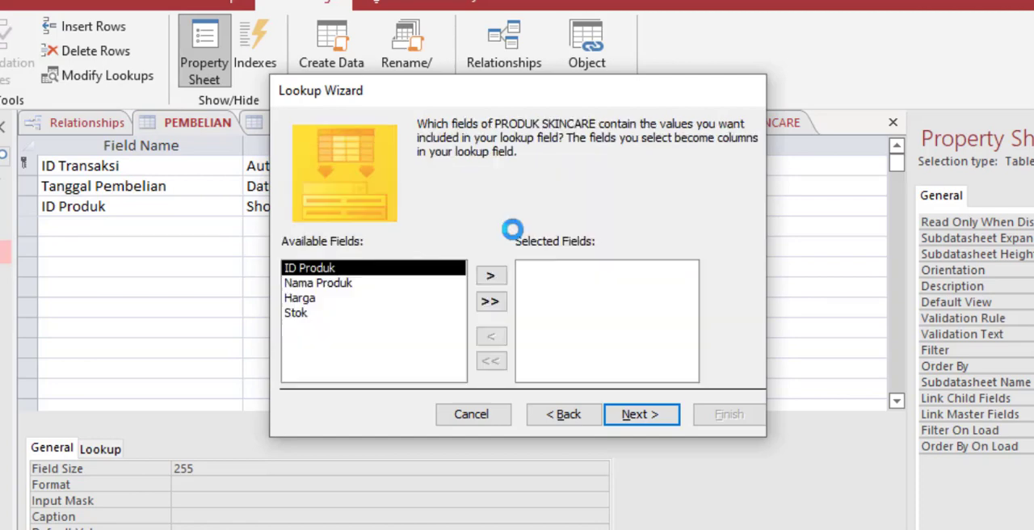
Step: Include ID Produk and Nama Produk in the lookup, without sorting or multiple values, and finish it, saving the table
left_click(491, 278)
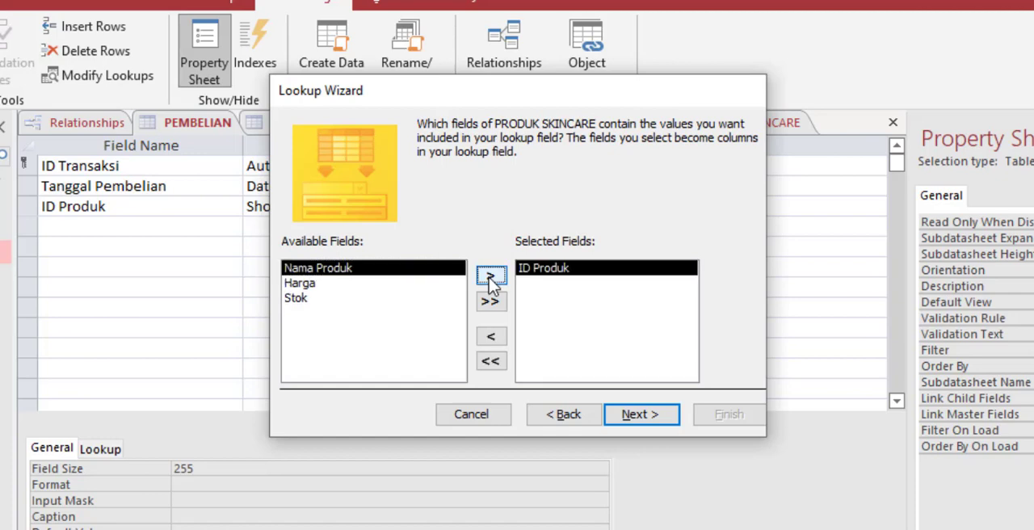
left_click(490, 278)
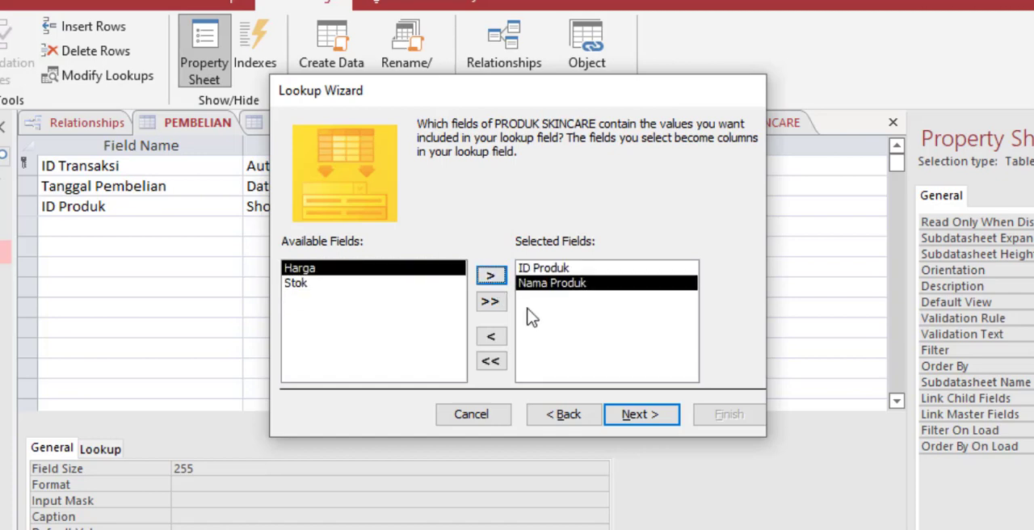
left_click(638, 415)
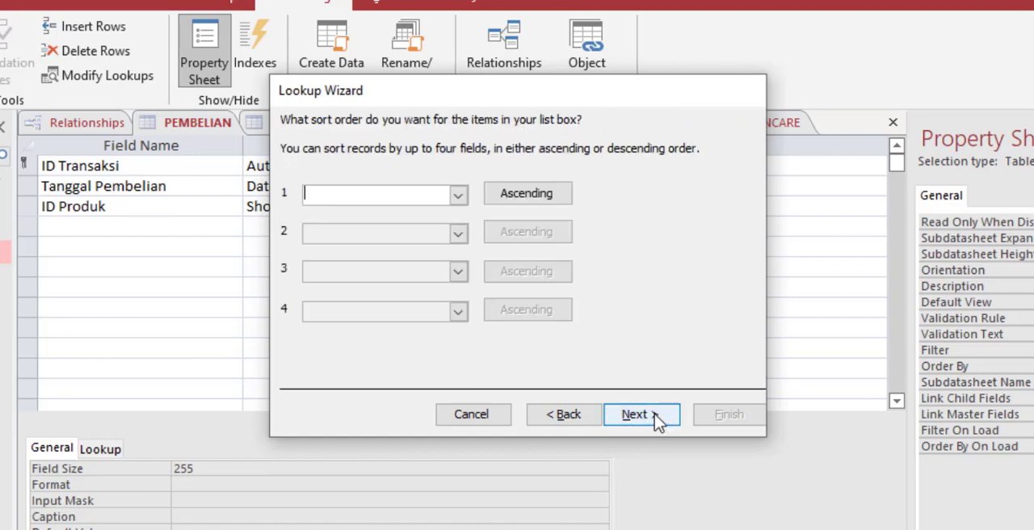
left_click(638, 414)
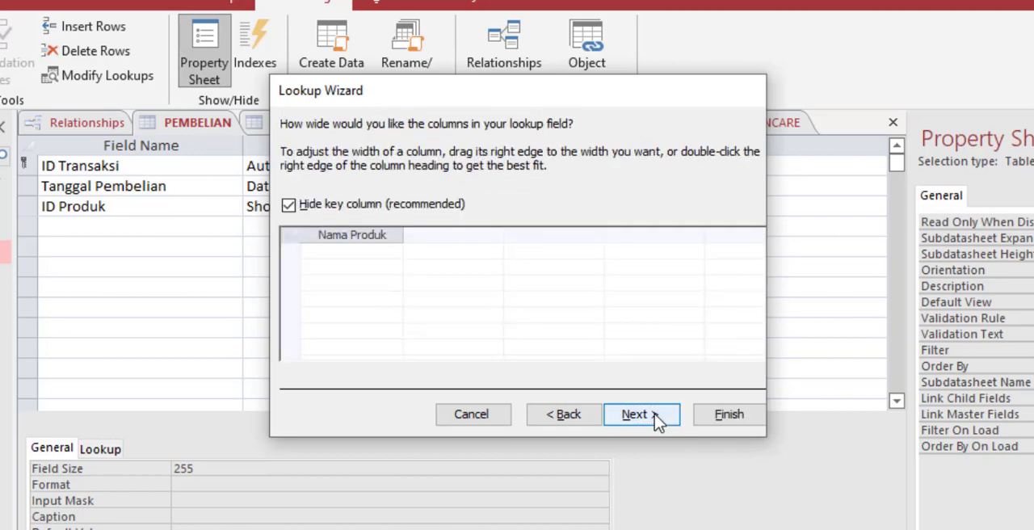
left_click(657, 418)
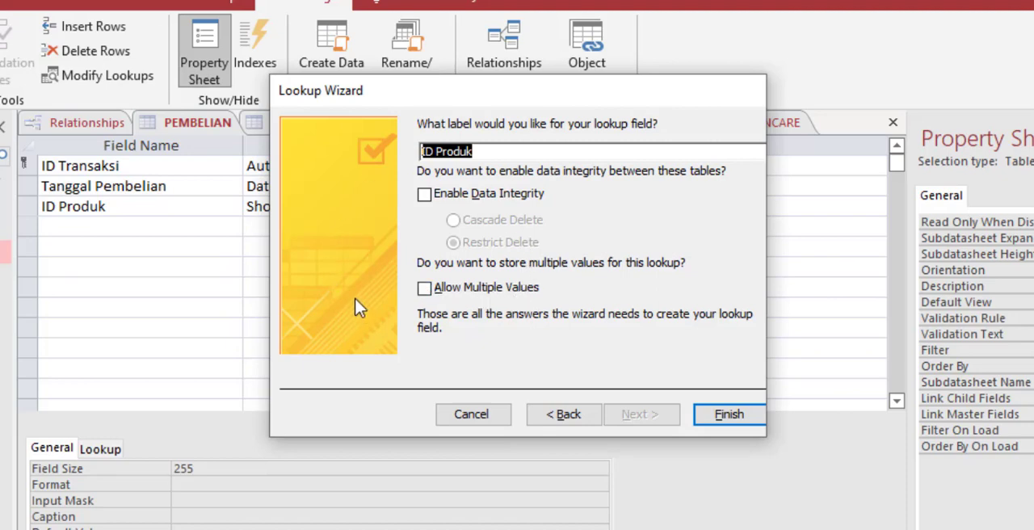
left_click(744, 422)
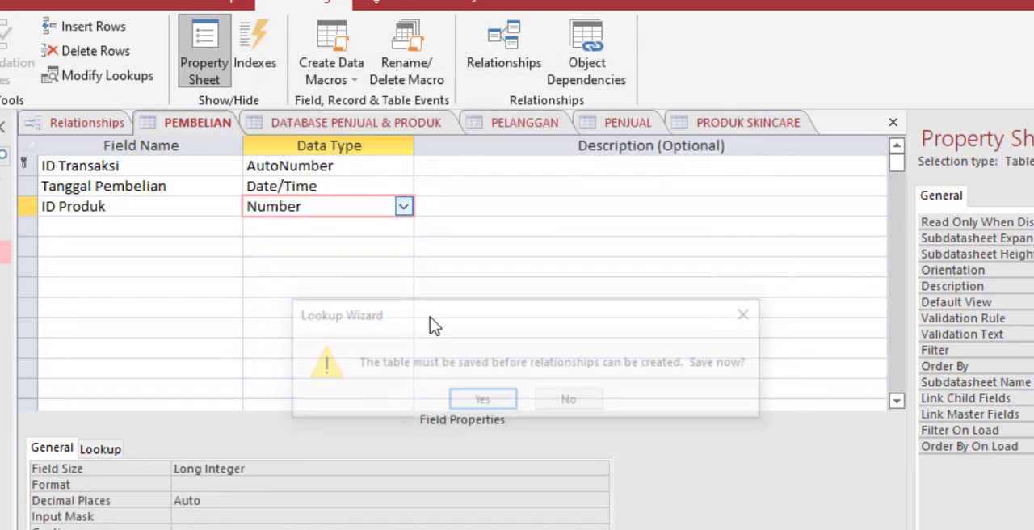
left_click(483, 399)
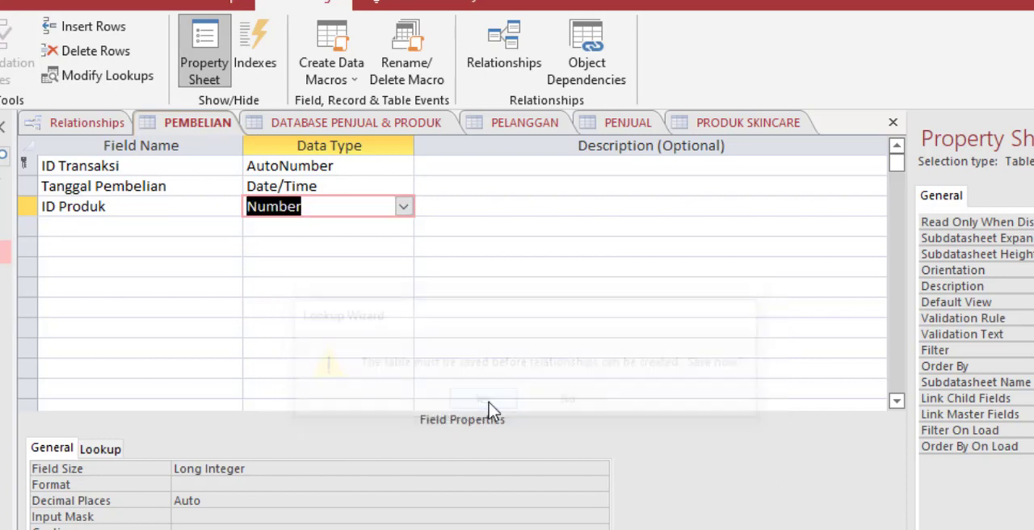
Step: Add an ID Pelanggan field below ID Produk as a lookup that takes its values from the PELANGGAN table
left_click(181, 227)
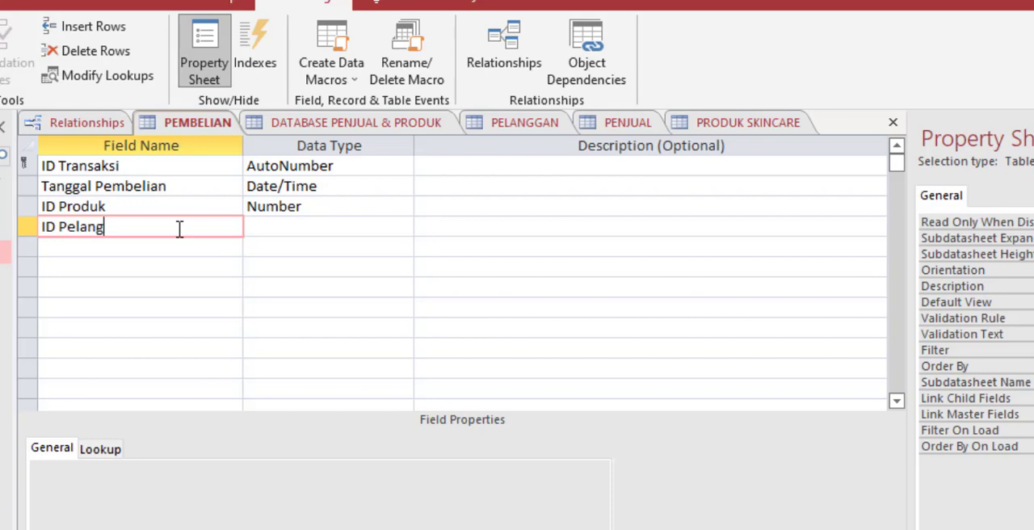
left_click(332, 234)
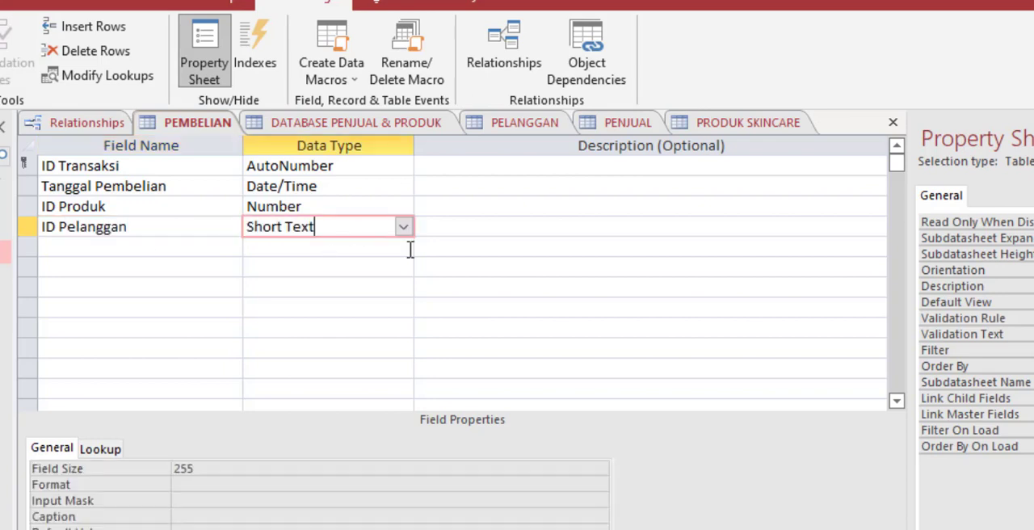
left_click(403, 229)
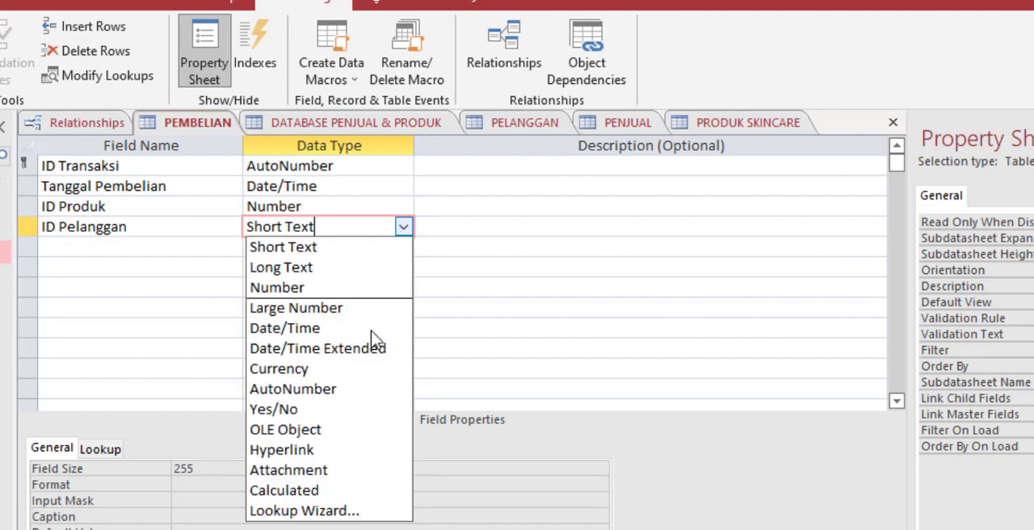
left_click(341, 509)
left_click(638, 415)
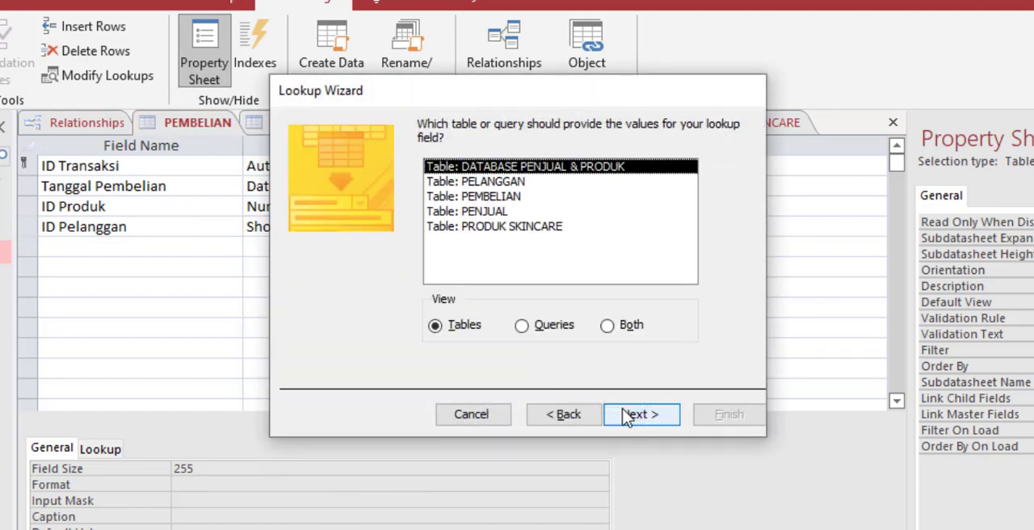
double_click(506, 186)
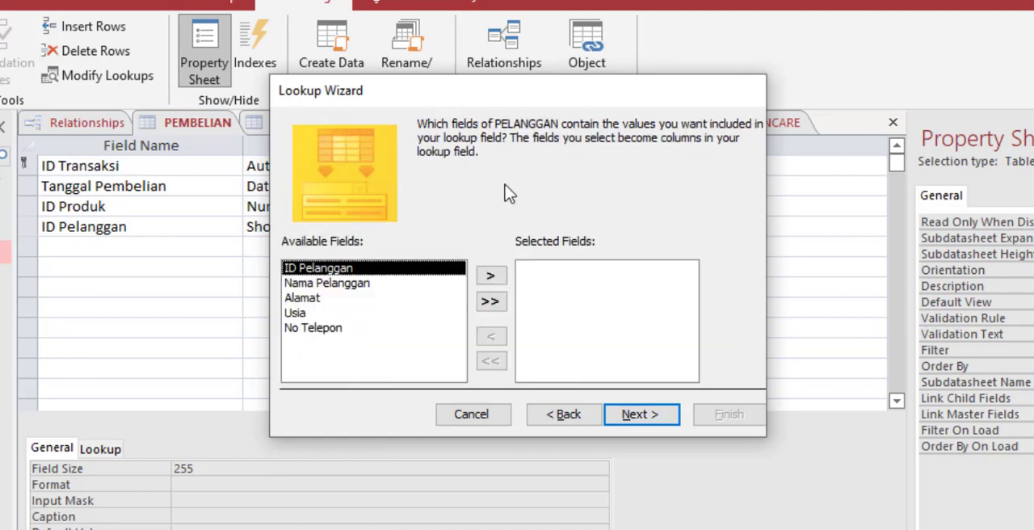
Step: Include ID Pelanggan and Nama Pelanggan in the lookup, without sorting or multiple values, and finish it, saving the table
left_click(492, 277)
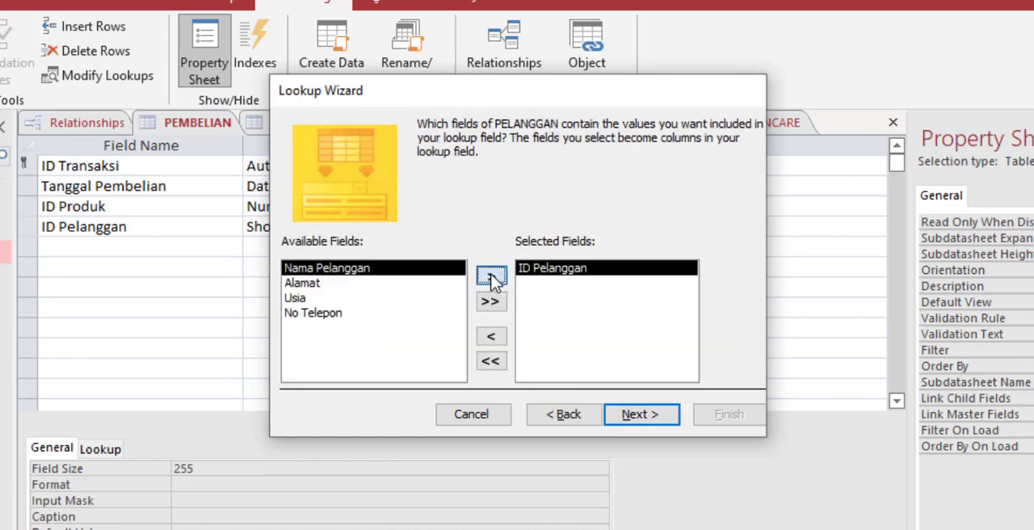
left_click(491, 277)
left_click(626, 419)
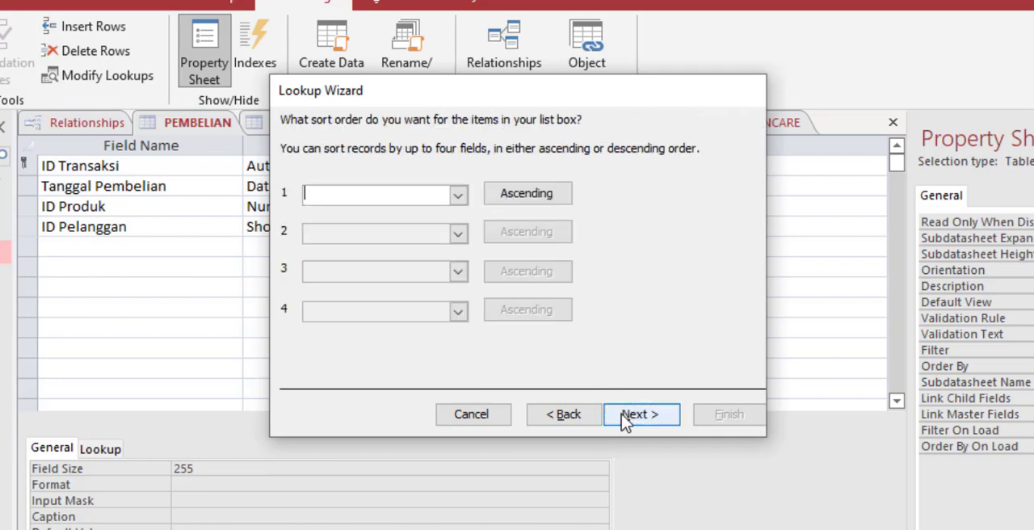
left_click(626, 419)
left_click(626, 415)
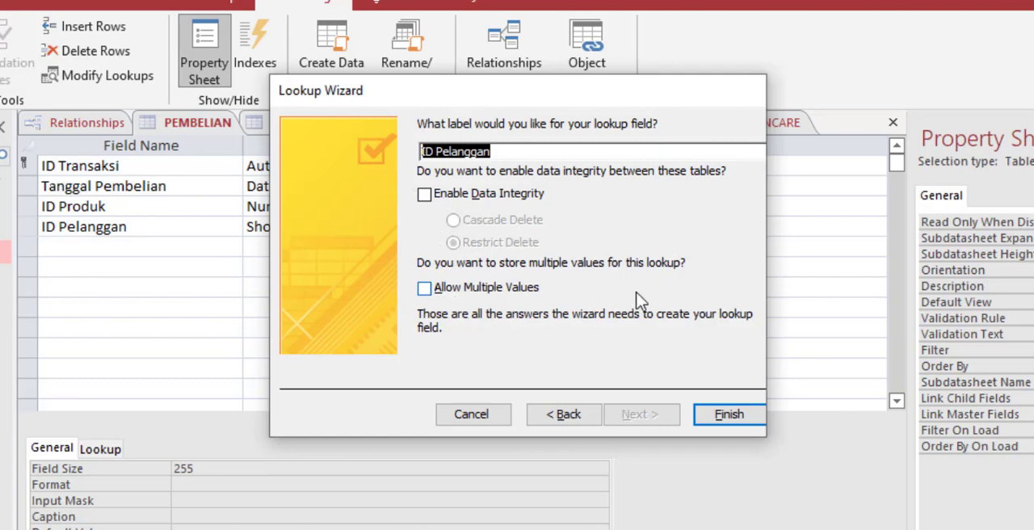
left_click(721, 414)
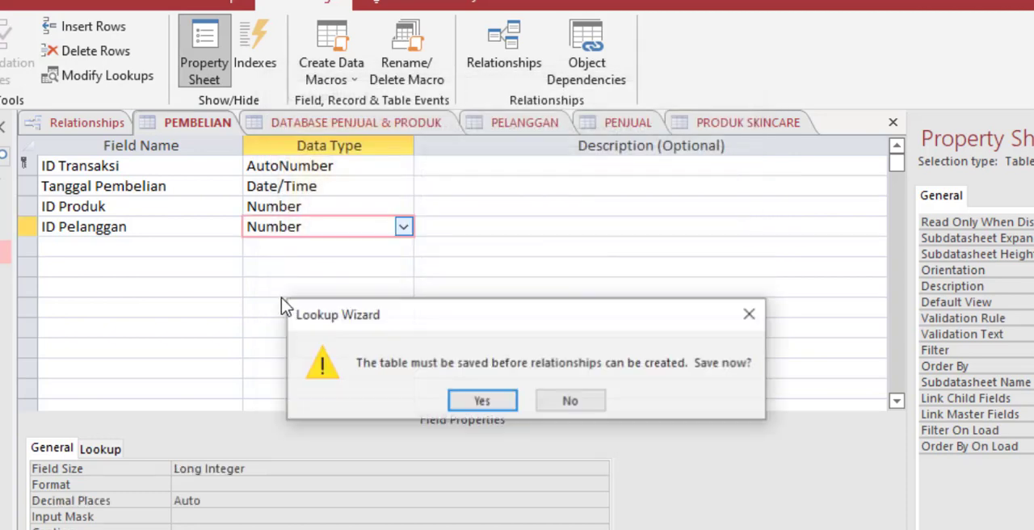
left_click(474, 398)
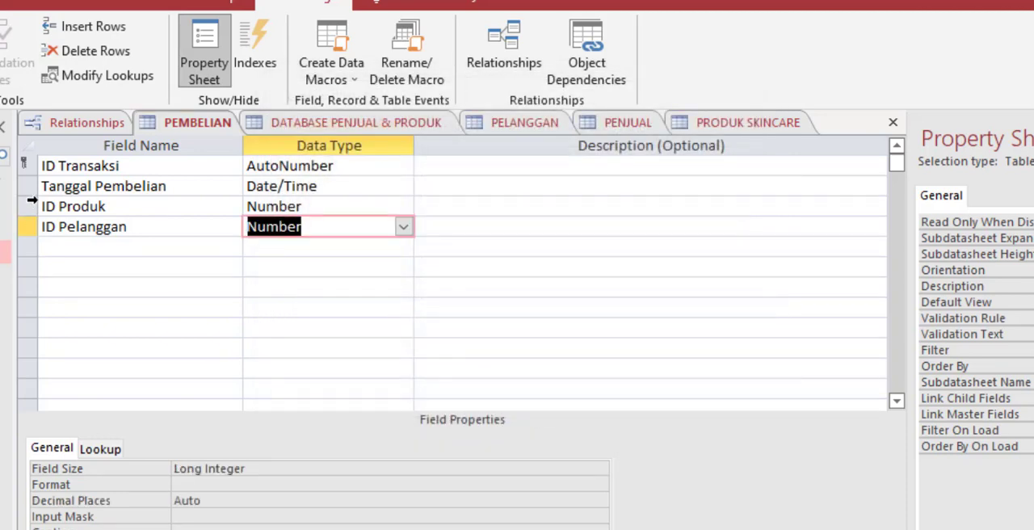
Step: Open the DATABASE PENJUAL & PRODUK table in Design View and delete its ID Penjual field together with its indexes
left_click(175, 227)
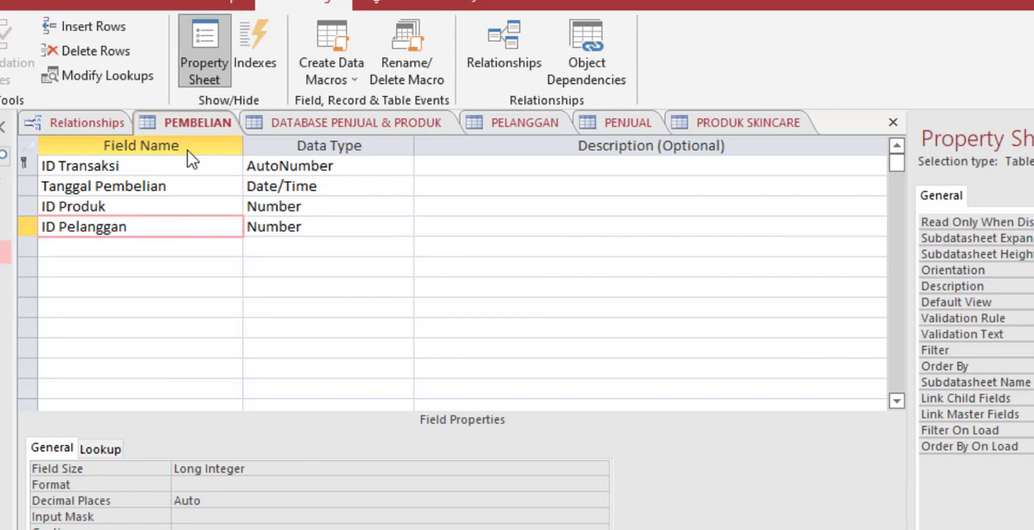
left_click(279, 122)
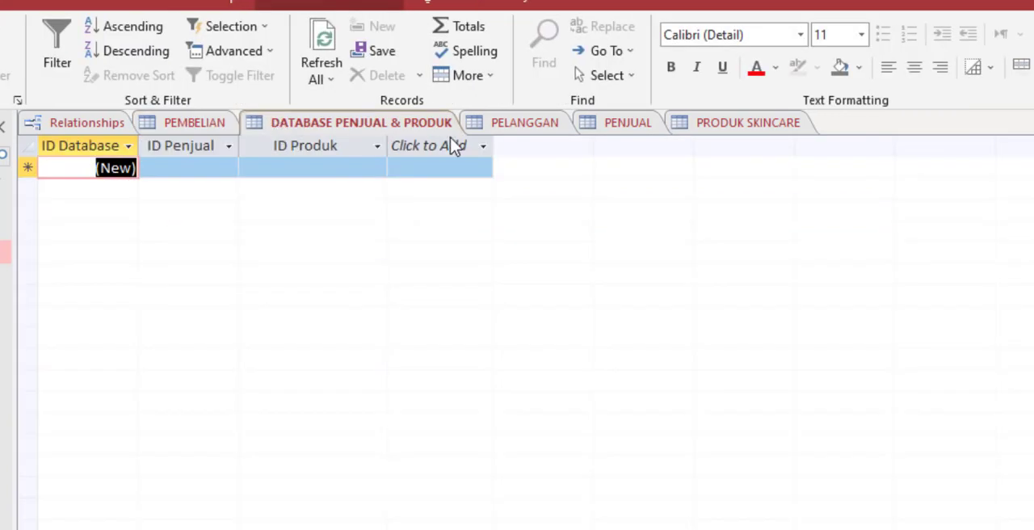
right_click(1, 198)
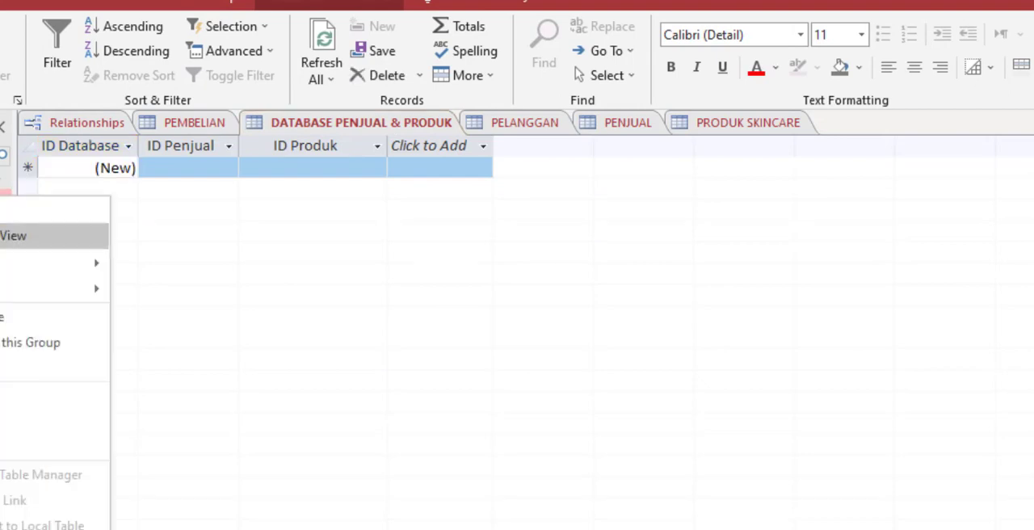
left_click(8, 235)
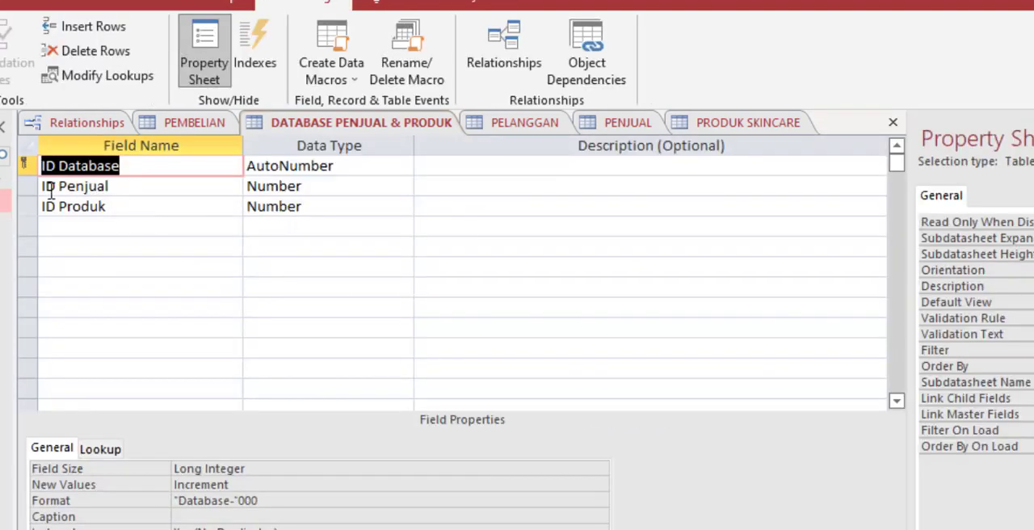
left_click(30, 187)
right_click(27, 194)
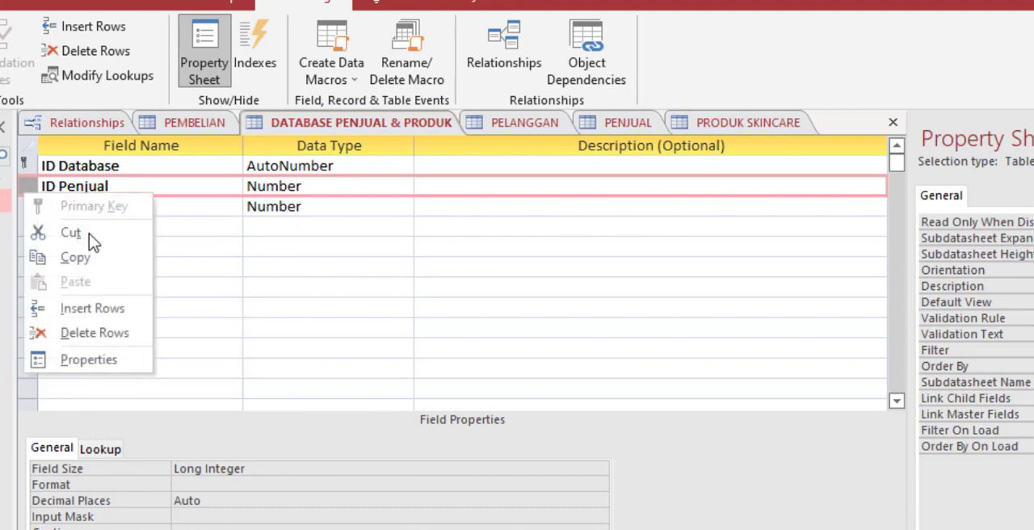
left_click(136, 334)
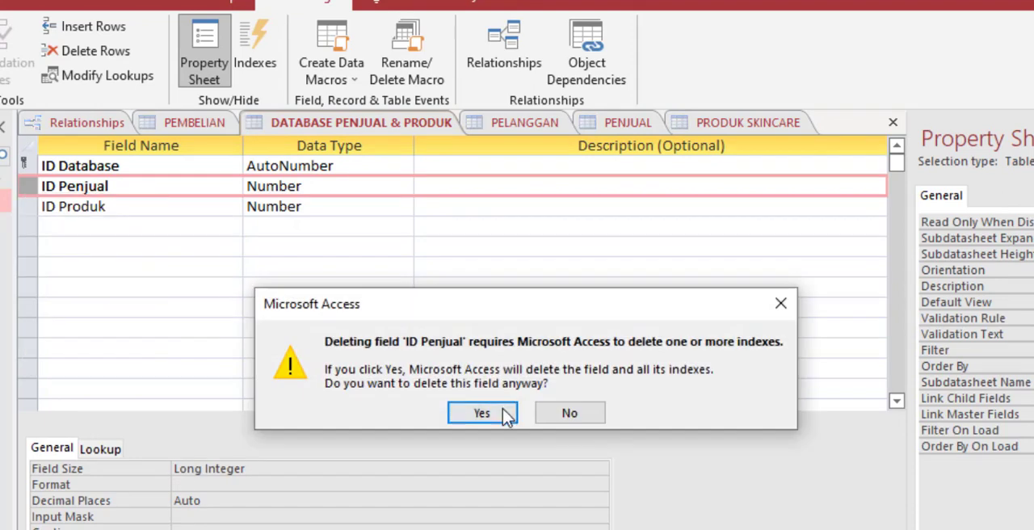
left_click(482, 413)
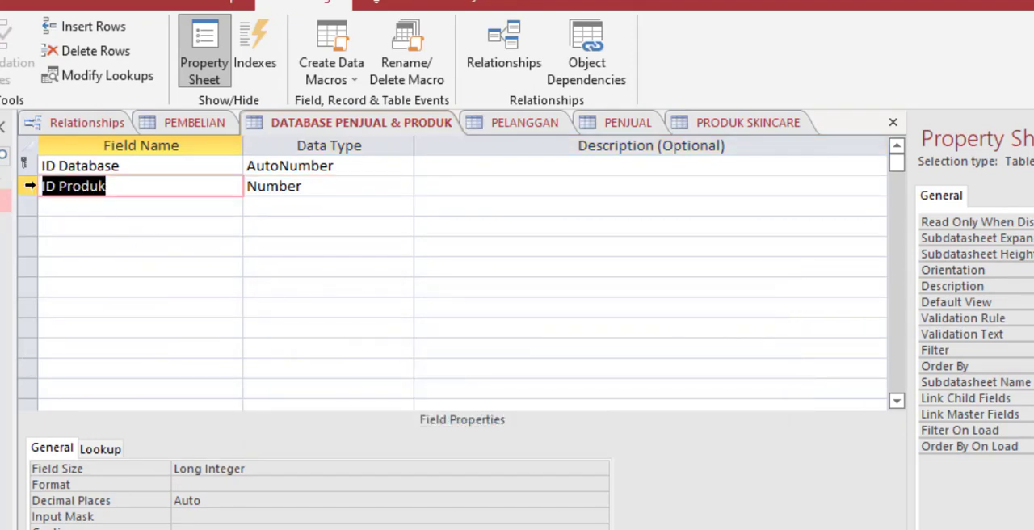
Step: Delete the ID Produk field and its indexes from the DATABASE PENJUAL & PRODUK table
left_click(30, 186)
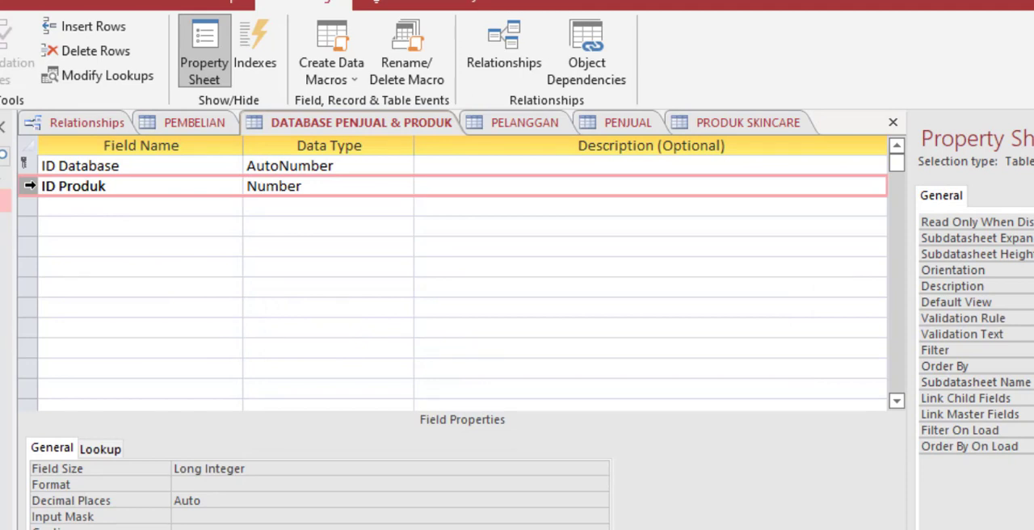
right_click(30, 194)
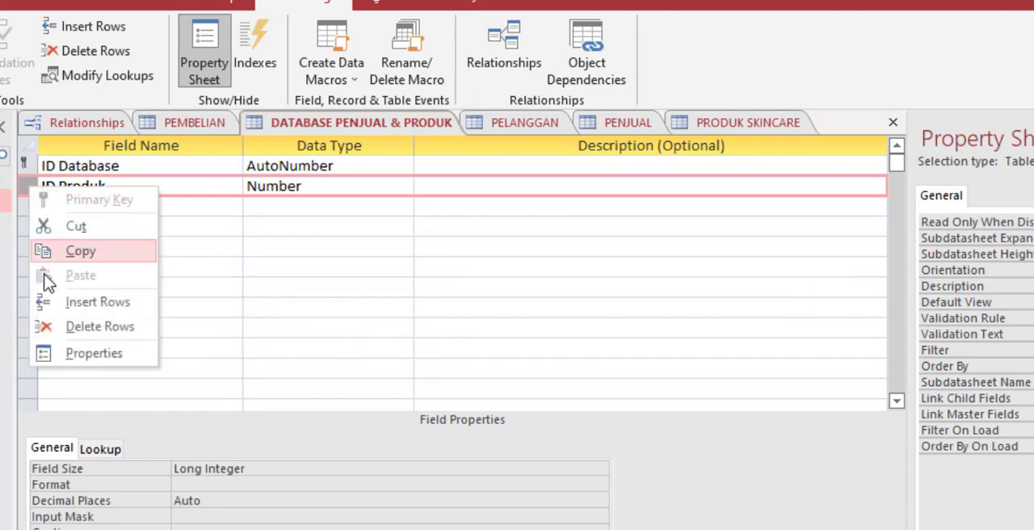
left_click(80, 330)
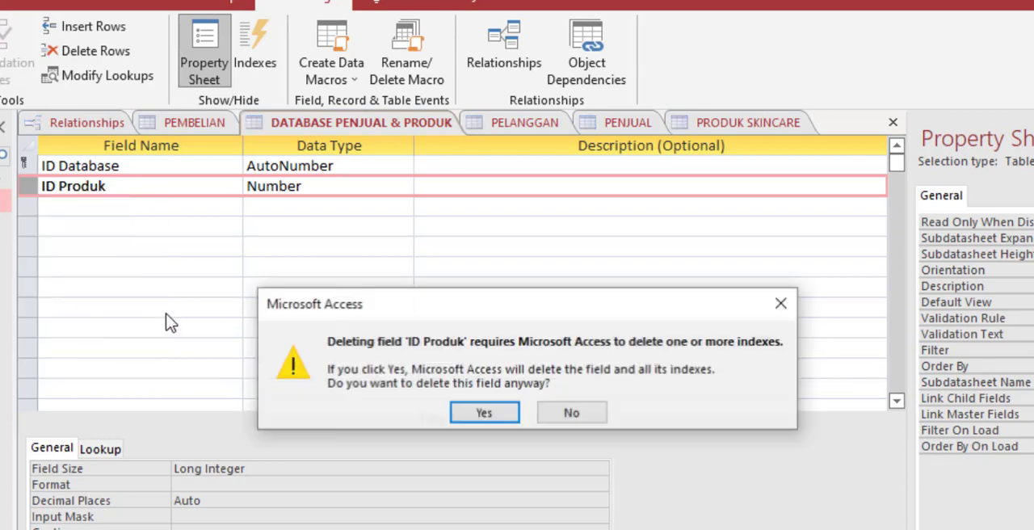
left_click(484, 413)
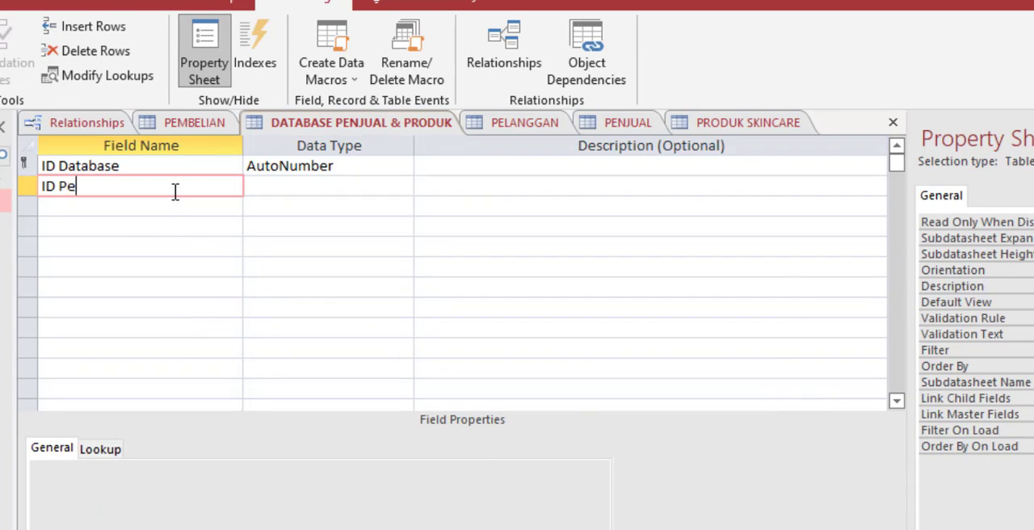
Step: Add an ID Penjual field below ID Database as a lookup that takes its values from the PENJUAL table
left_click(336, 187)
left_click(403, 186)
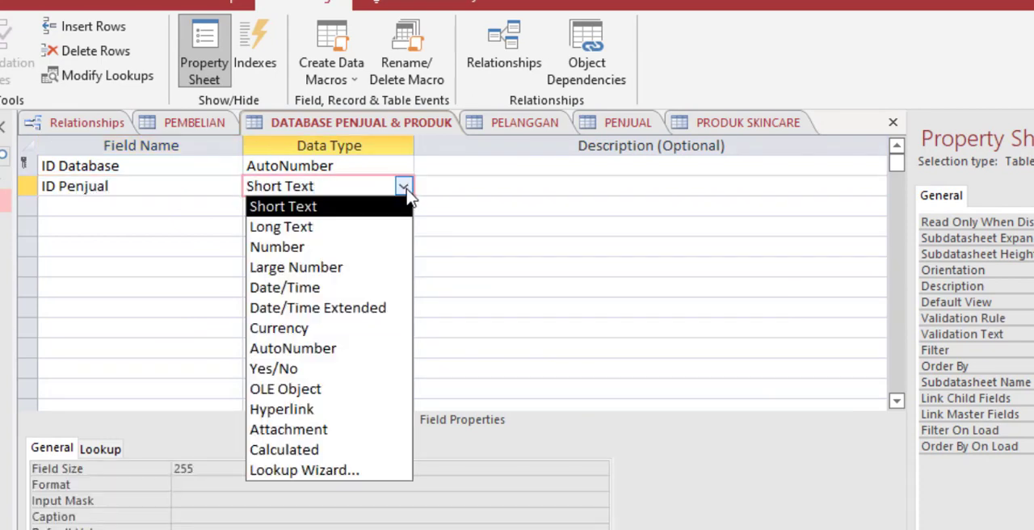
left_click(300, 470)
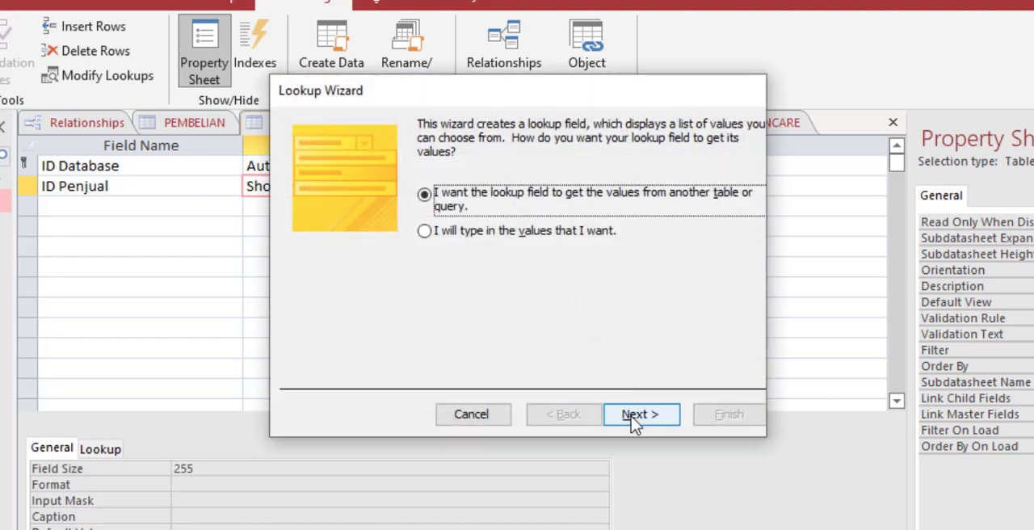
left_click(635, 420)
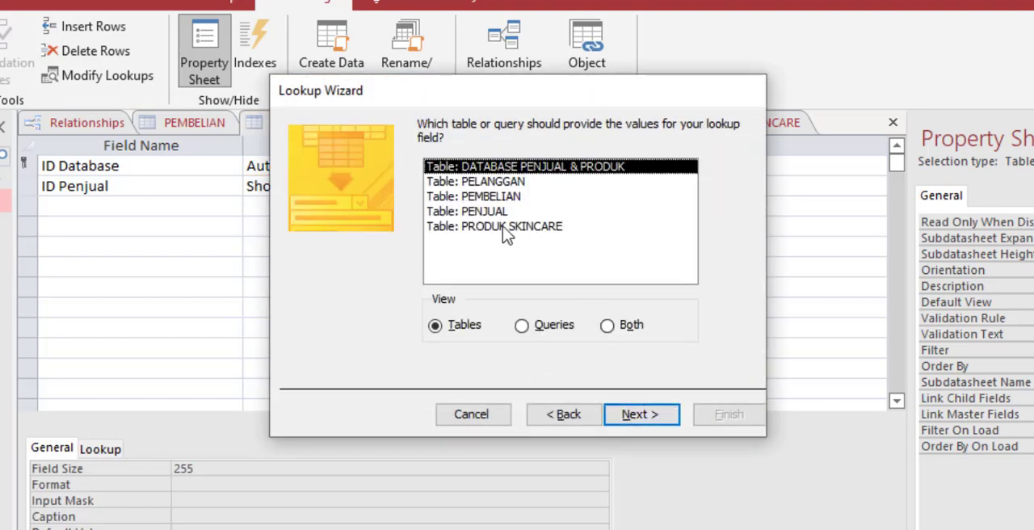
double_click(498, 211)
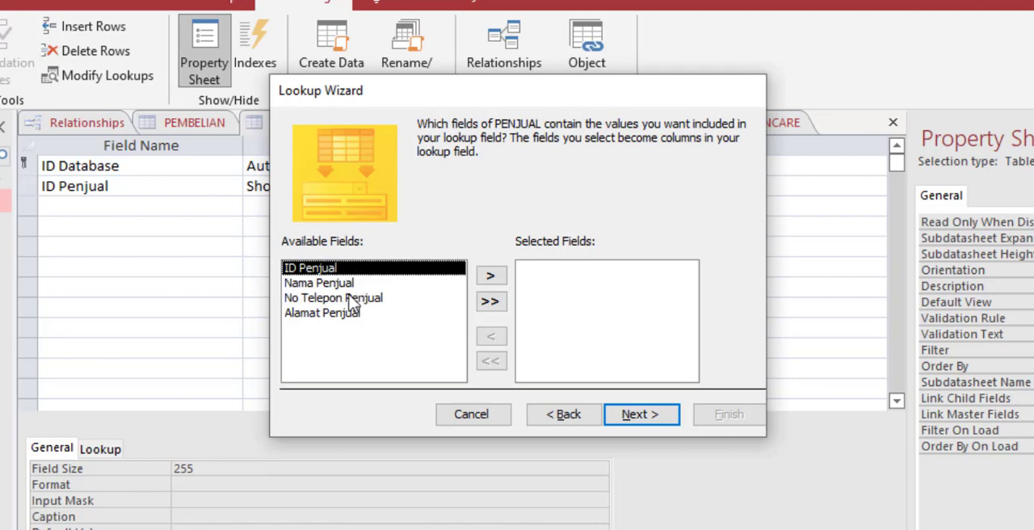
Step: Include ID Penjual and Nama Penjual in the lookup, without sorting or multiple values, and finish it, saving the table
left_click(490, 276)
left_click(490, 276)
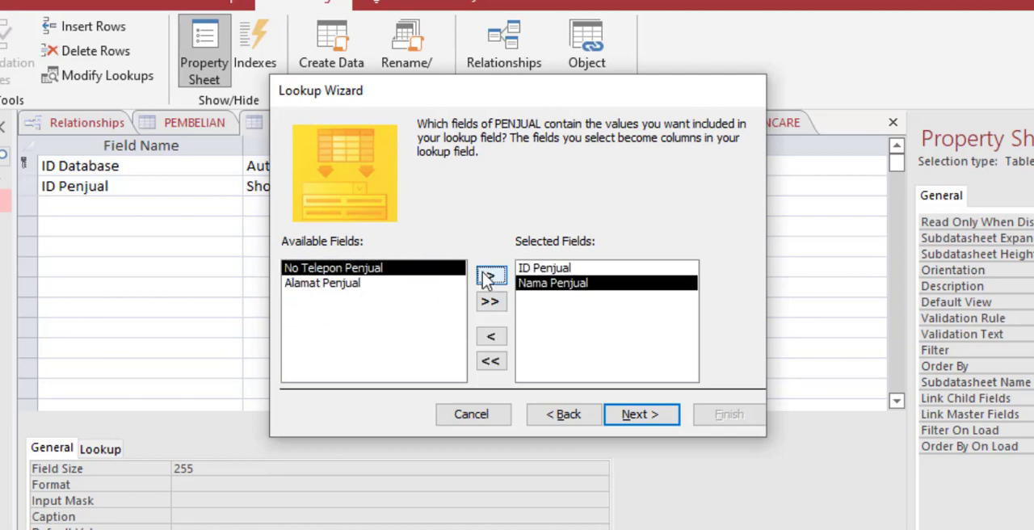
left_click(633, 413)
left_click(646, 420)
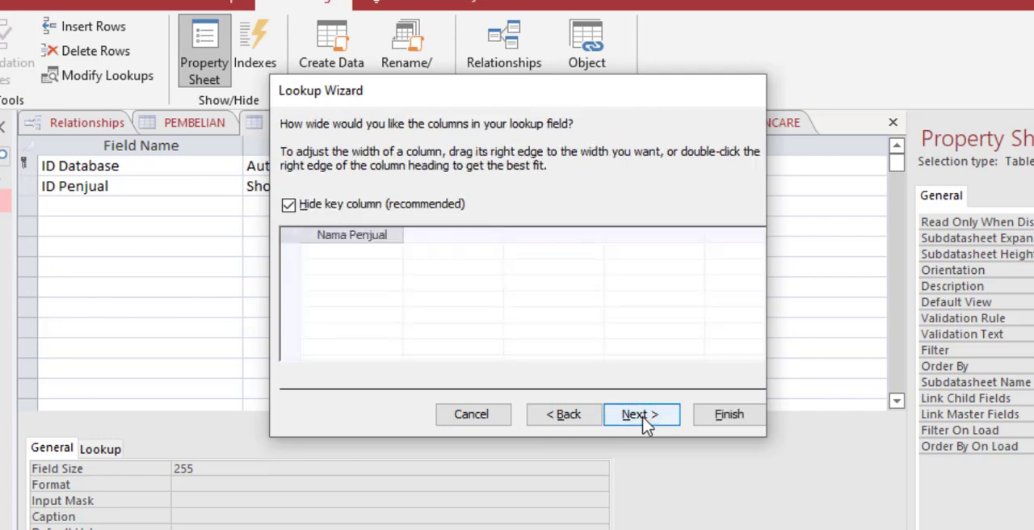
left_click(643, 418)
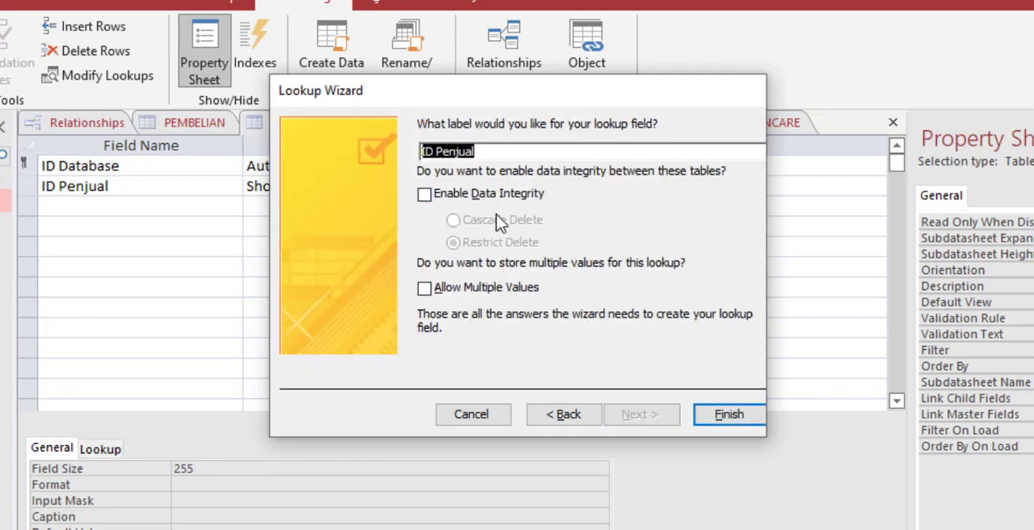
left_click(727, 415)
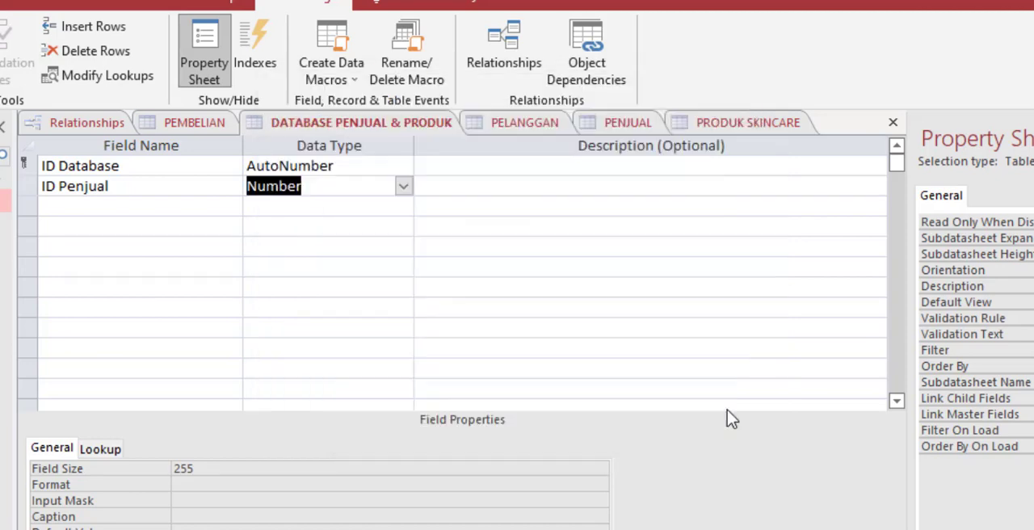
left_click(480, 401)
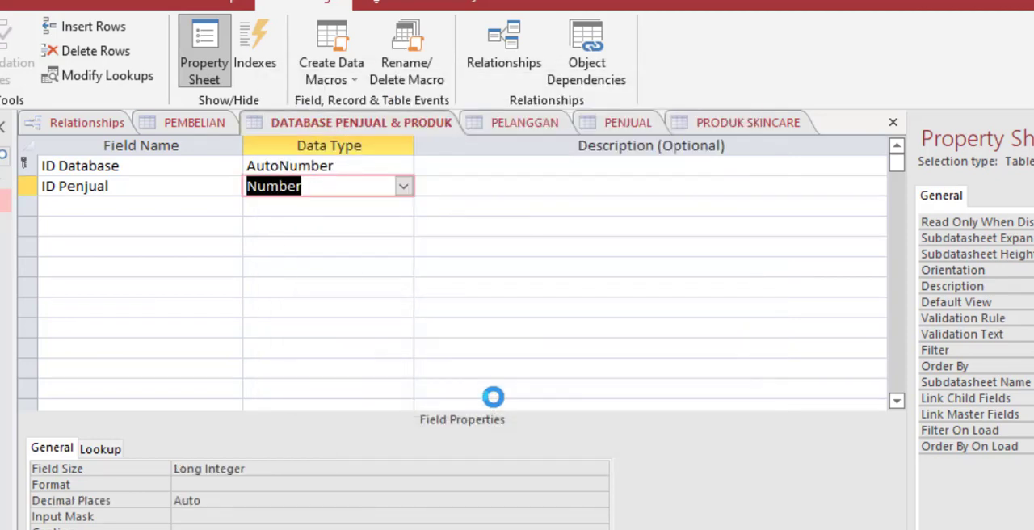
Step: Add an ID Produk field below ID Penjual as a lookup that takes its values from the PRODUK SKINCARE table
left_click(179, 209)
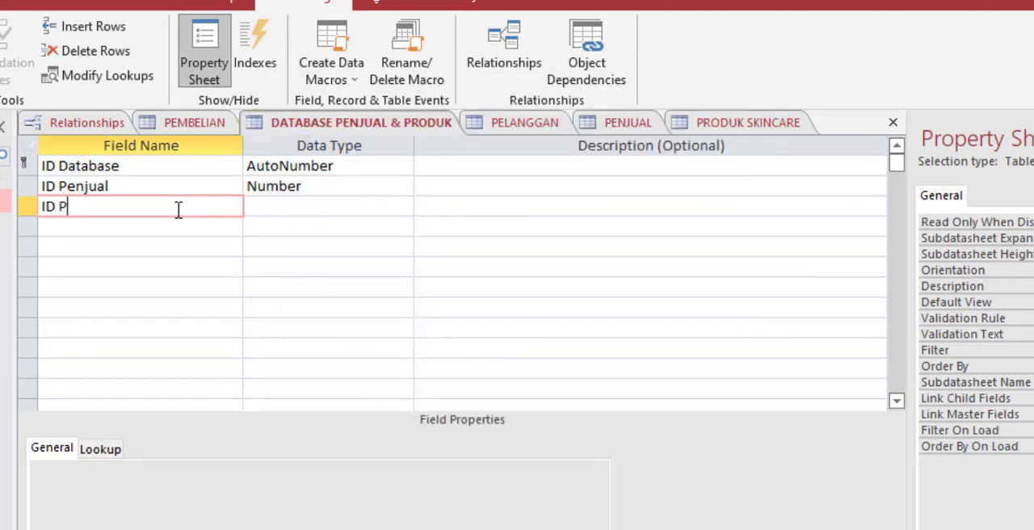
left_click(298, 204)
left_click(403, 206)
left_click(360, 489)
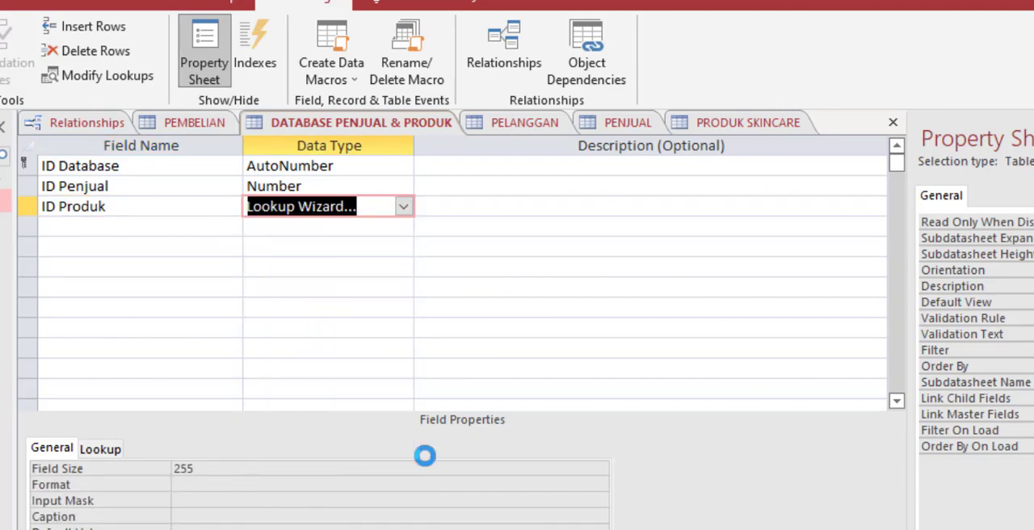
left_click(651, 416)
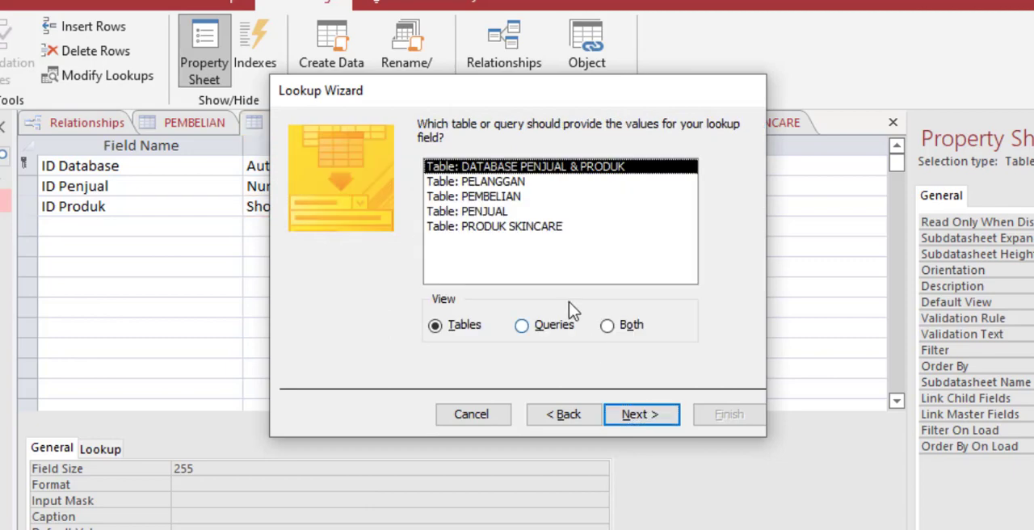
double_click(517, 227)
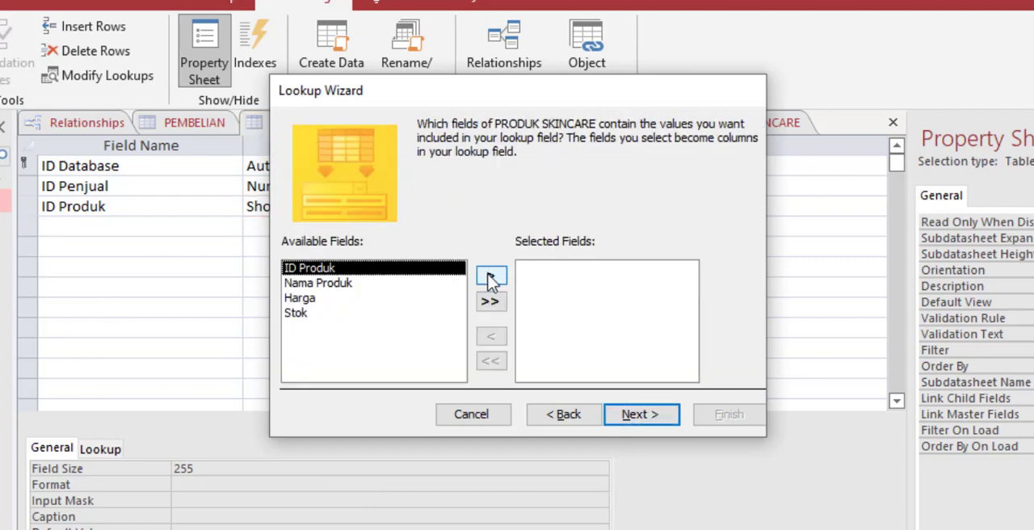
Step: Include ID Produk and Nama Produk in the lookup, without sorting or multiple values, and finish it, saving the table
left_click(490, 276)
left_click(491, 276)
left_click(650, 422)
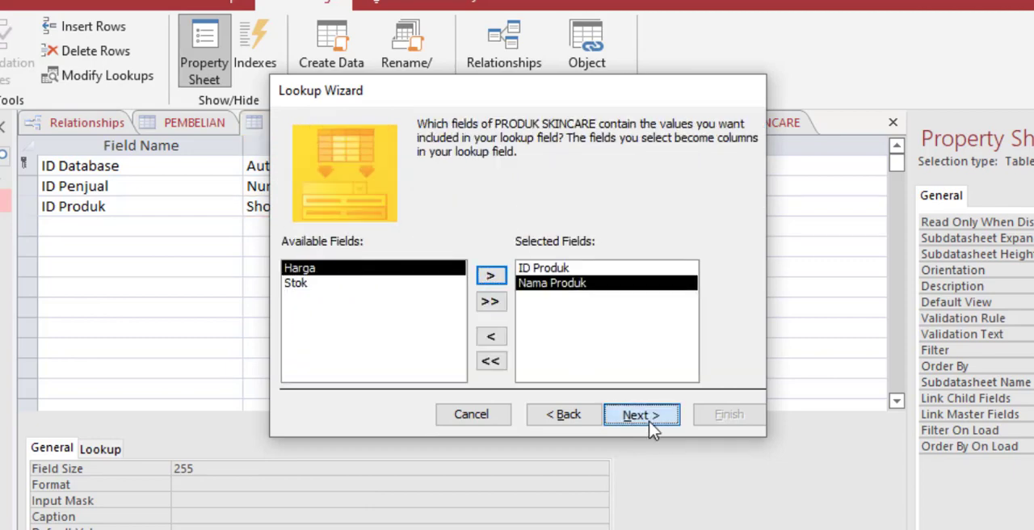
left_click(651, 422)
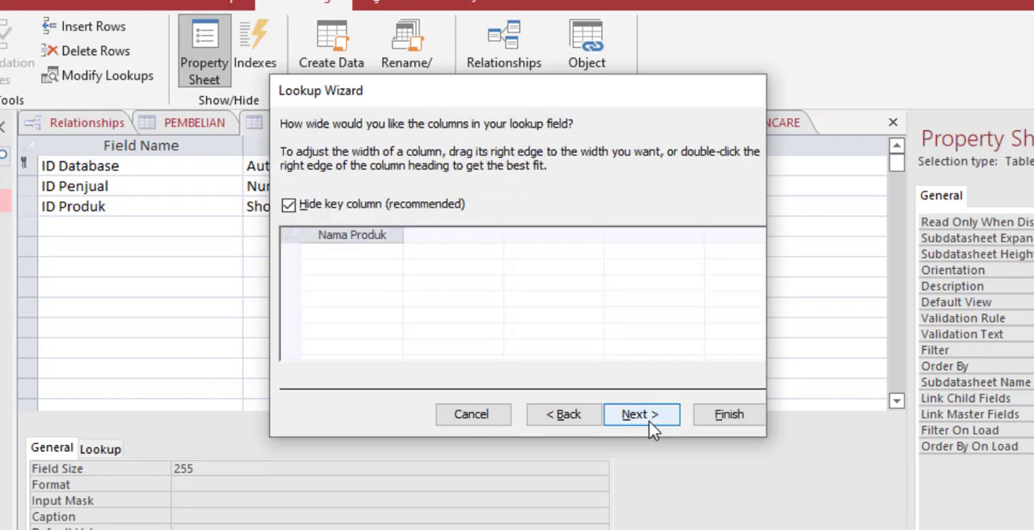
left_click(651, 420)
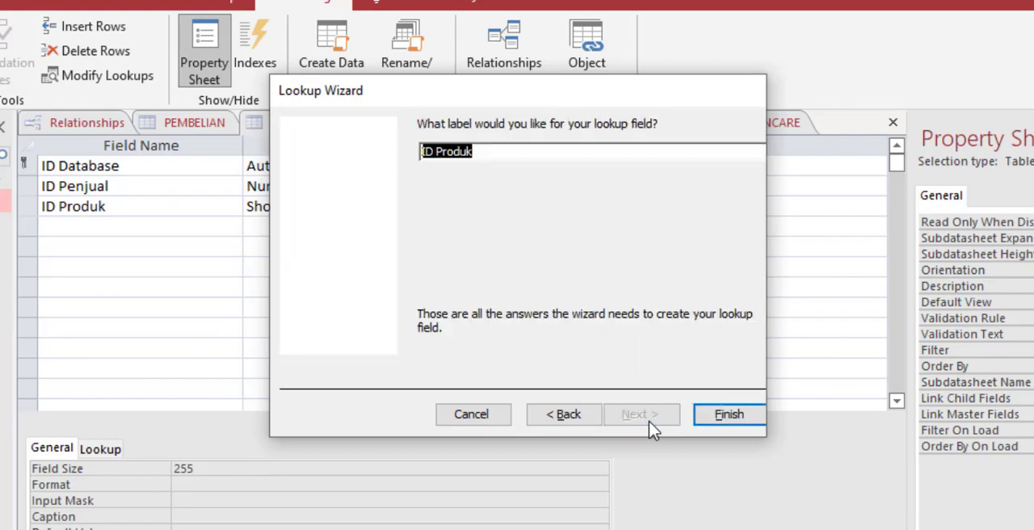
left_click(725, 429)
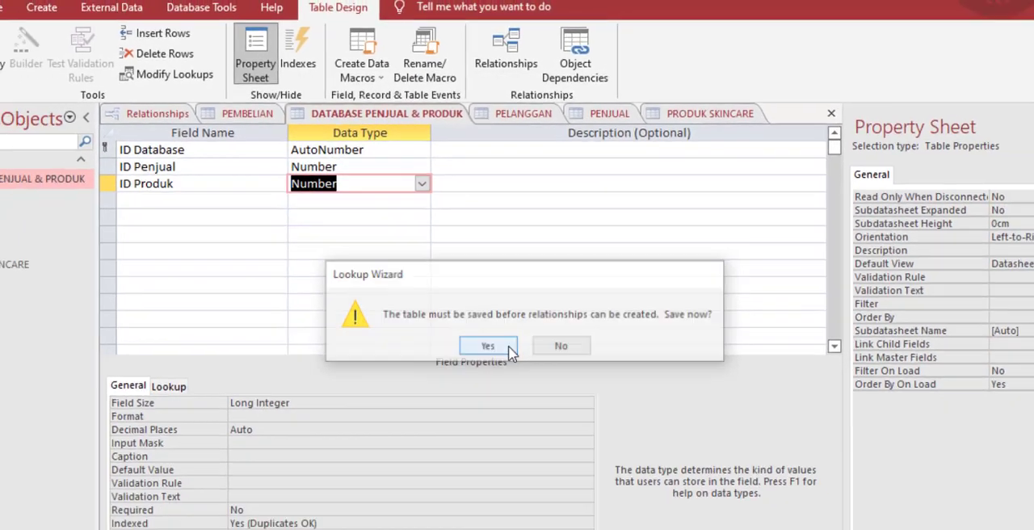
left_click(508, 347)
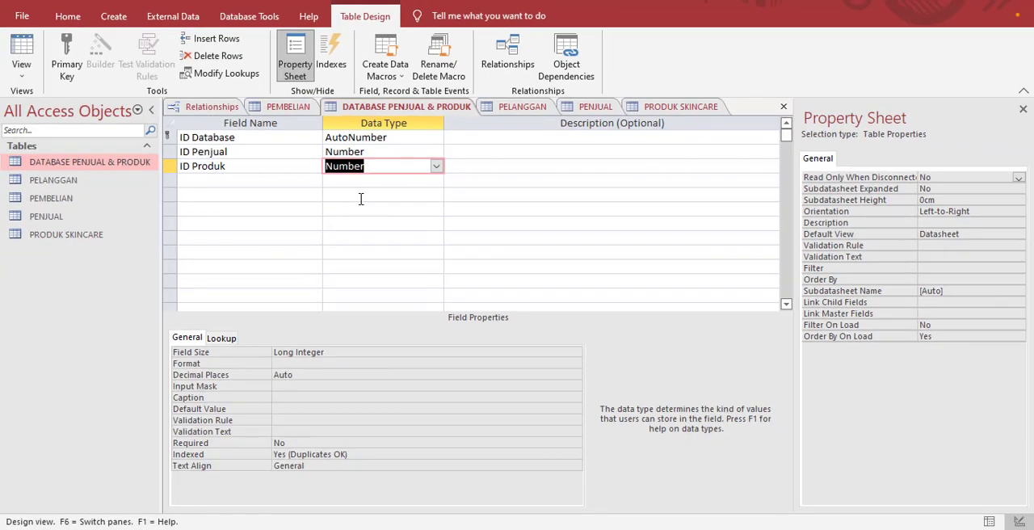
Step: Show all relationships in the relationships diagram and place the PEMBELIAN table between PELANGGAN and PRODUK SKINCARE
left_click(210, 107)
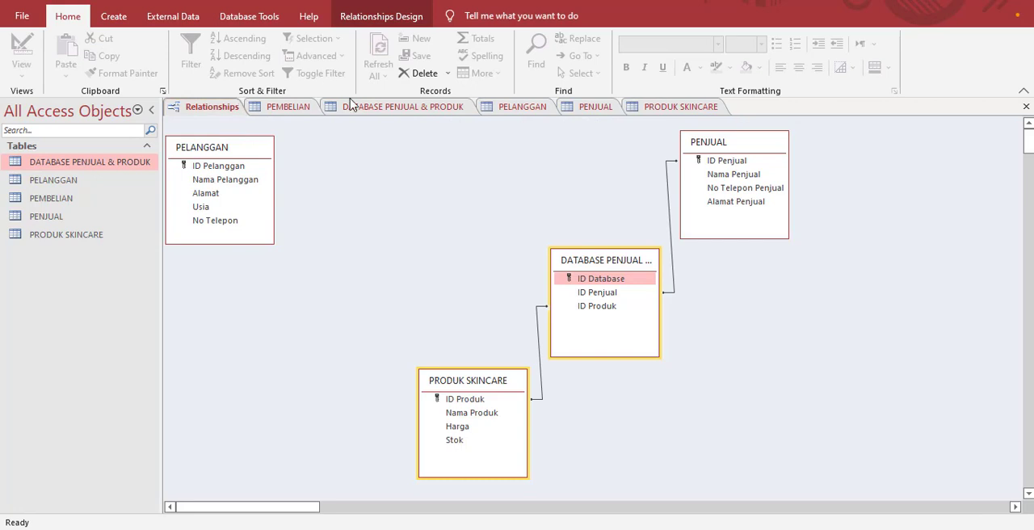
left_click(370, 17)
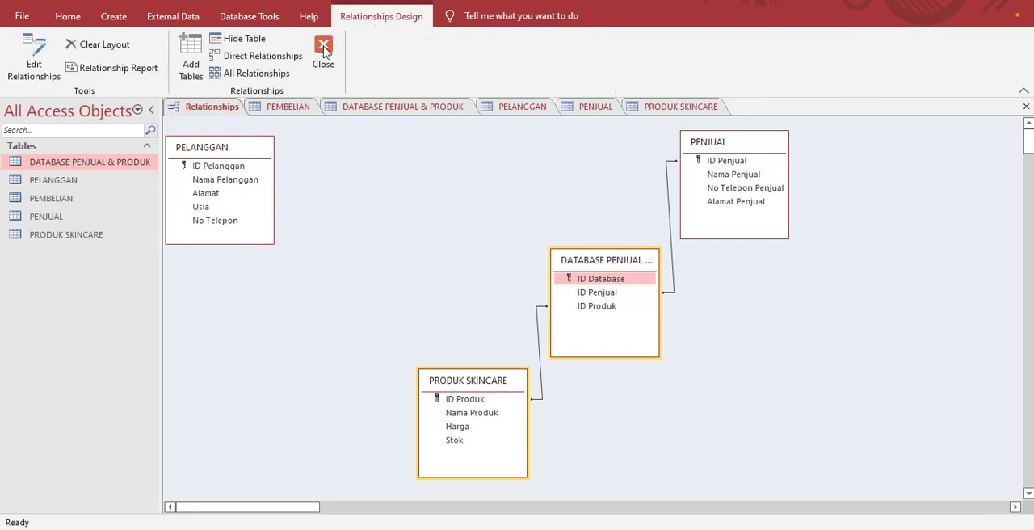
left_click(268, 74)
left_click_drag(374, 137, 358, 277)
left_click_drag(465, 373, 475, 383)
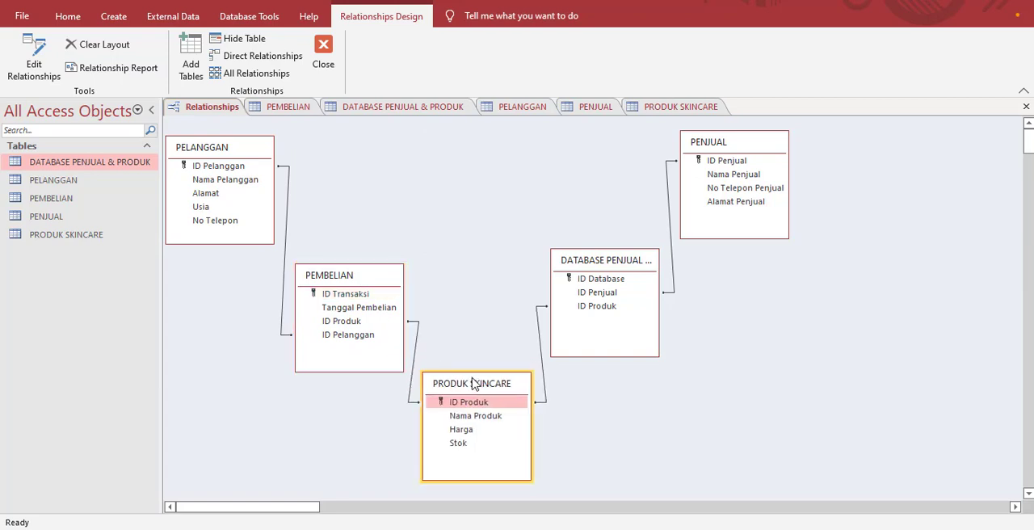
Step: Close the PEMBELIAN and DATABASE PENJUAL & PRODUK tables and switch to the PELANGGAN table
left_click(289, 107)
right_click(291, 107)
left_click(327, 135)
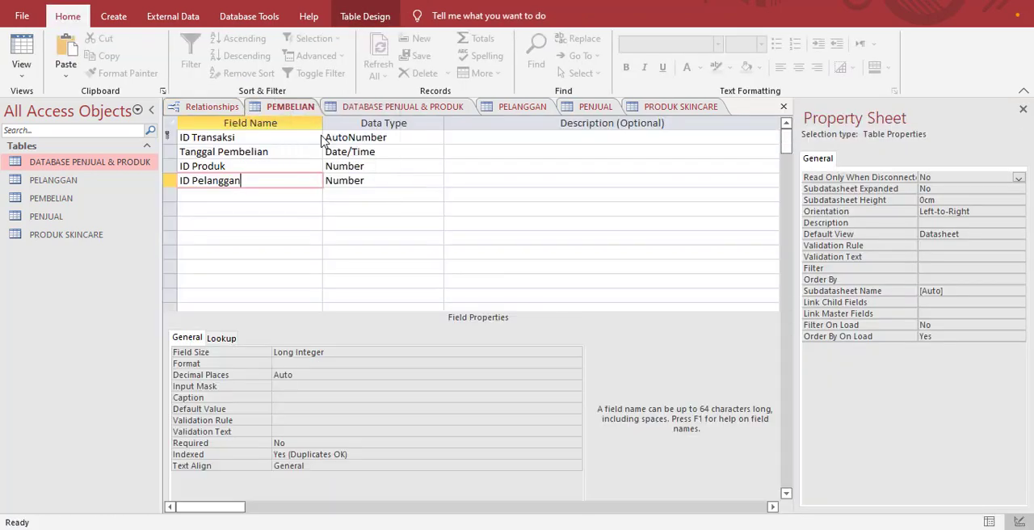
left_click(273, 111)
right_click(273, 111)
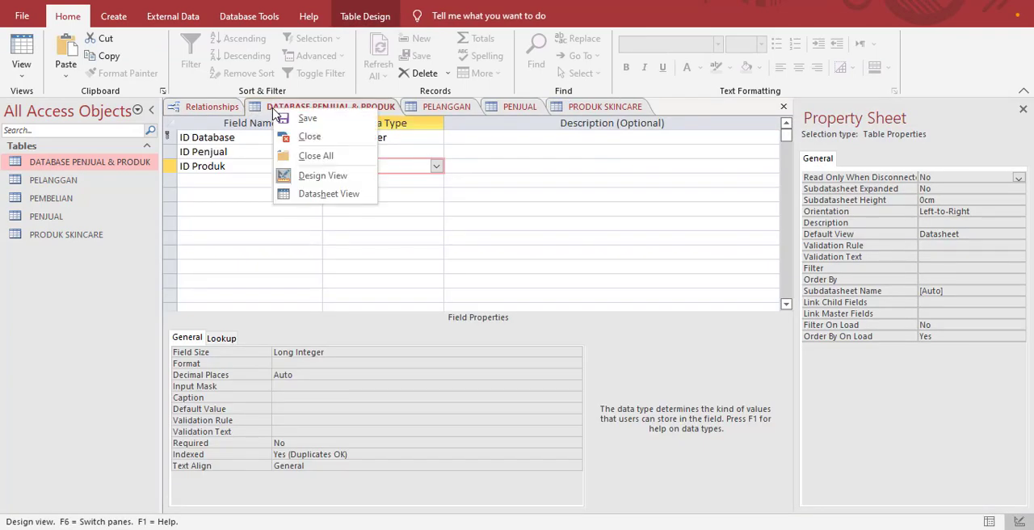
left_click(295, 138)
left_click(291, 107)
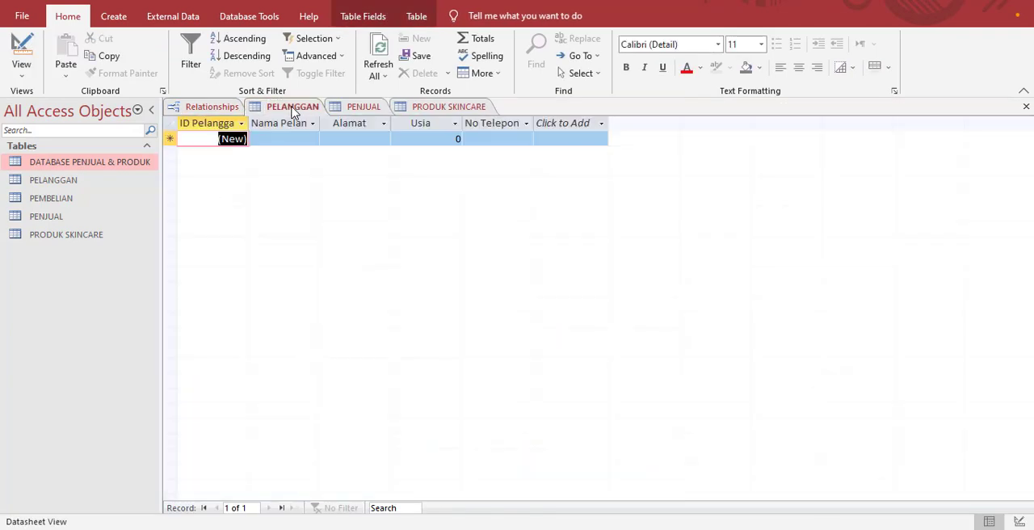
Step: Close the PELANGGAN, PENJUAL and PRODUK SKINCARE tables, leaving only the relationships diagram open
right_click(291, 107)
left_click(309, 135)
left_click(290, 108)
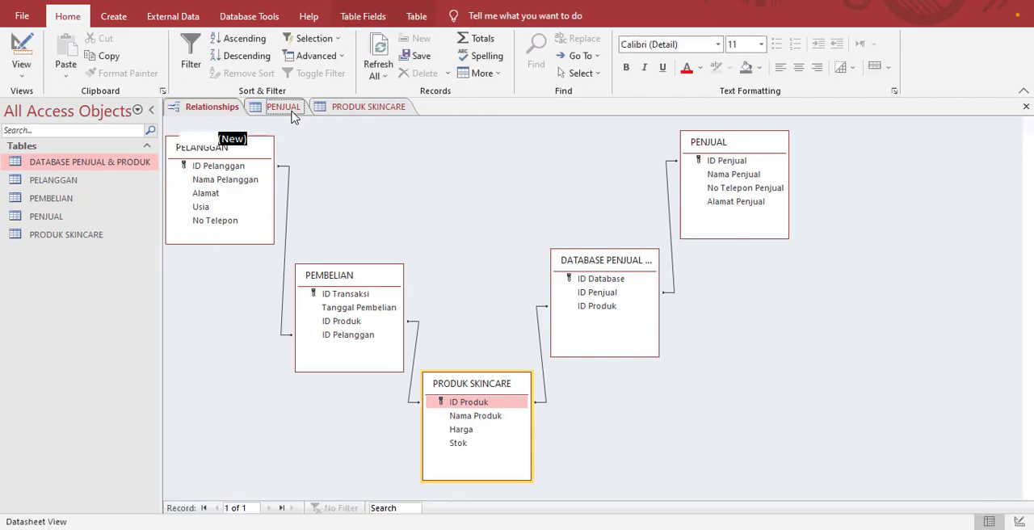
right_click(293, 113)
left_click(311, 137)
left_click(283, 111)
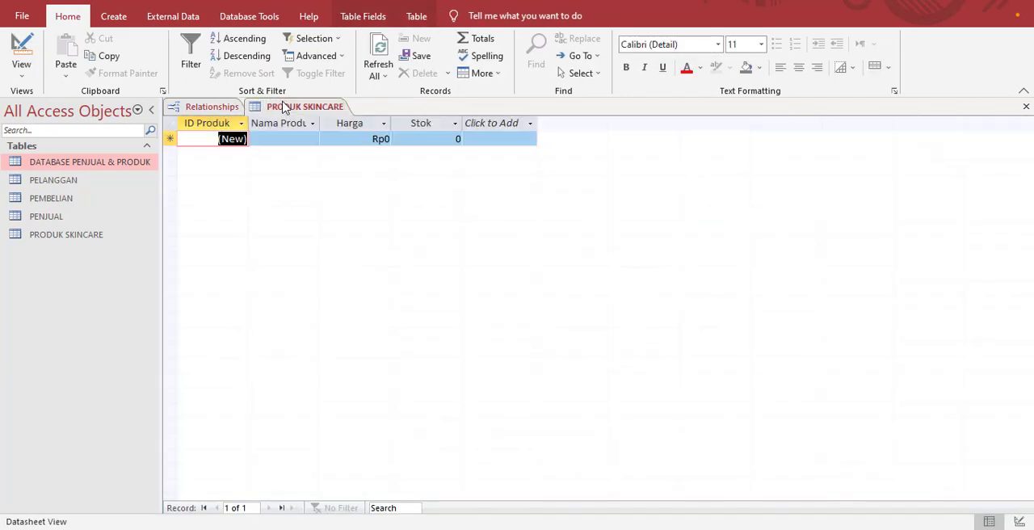
right_click(285, 111)
left_click(307, 135)
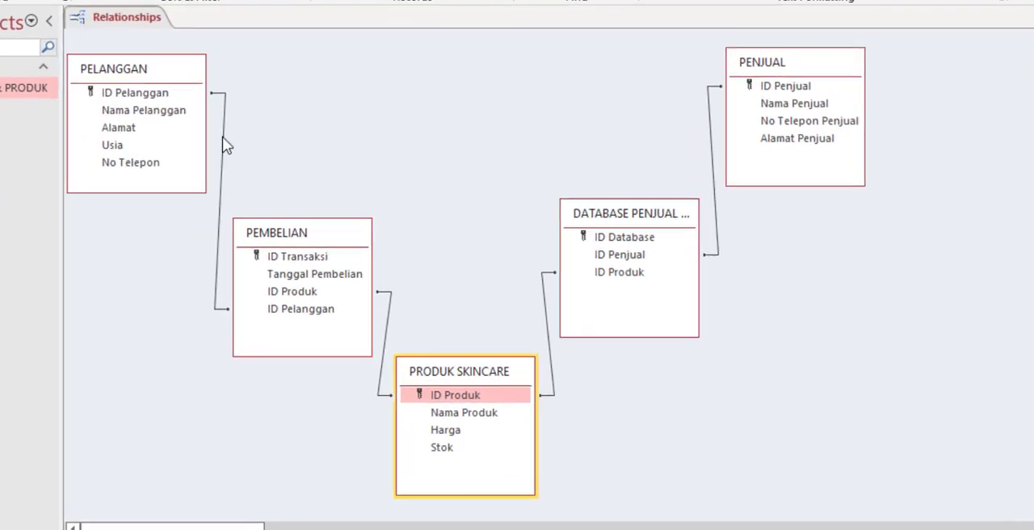
Step: Enforce referential integrity with cascading updates and deletes on the ID Pelanggan relationship between PELANGGAN and PEMBELIAN
left_click(250, 169)
double_click(223, 137)
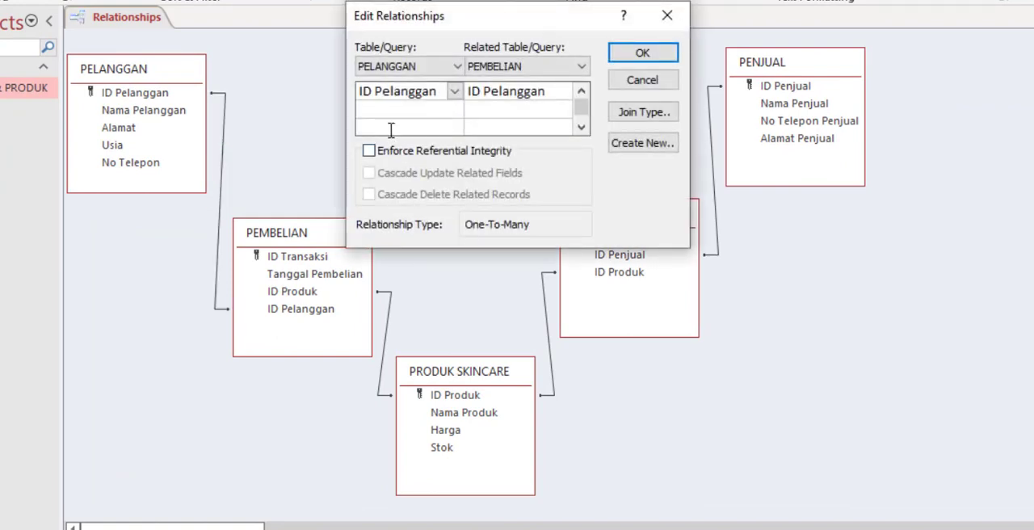
left_click(369, 151)
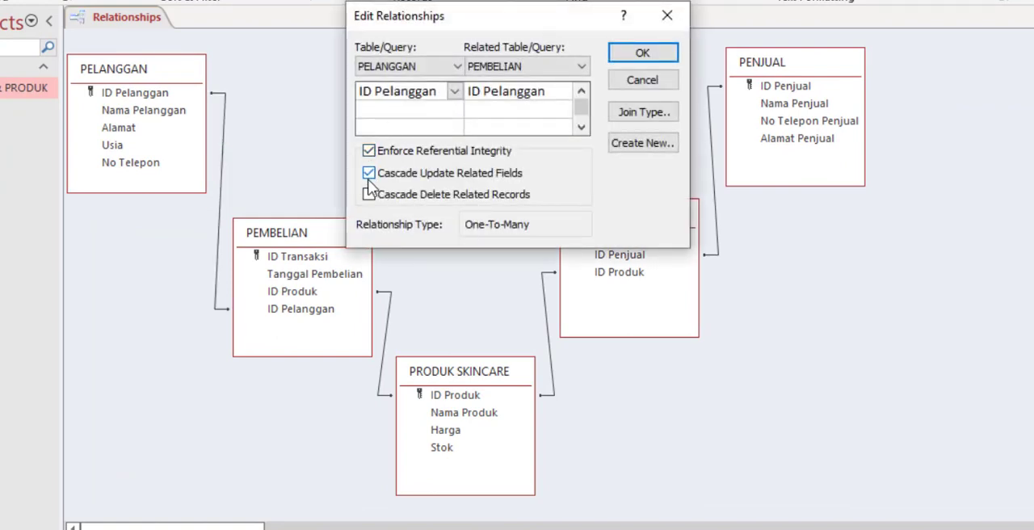
left_click(370, 197)
left_click(639, 60)
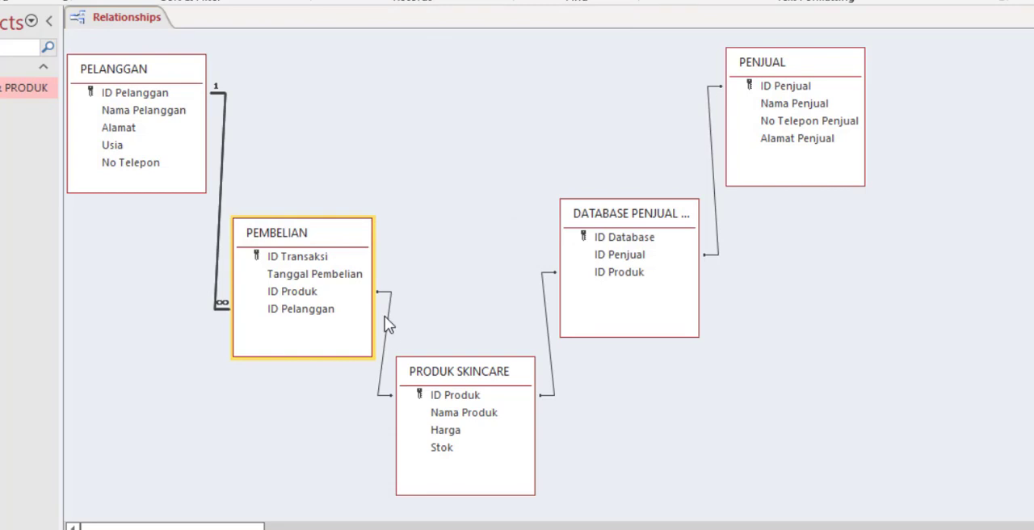
Step: Enforce referential integrity with cascading updates and deletes on the ID Produk relationship between PRODUK SKINCARE and PEMBELIAN
double_click(387, 320)
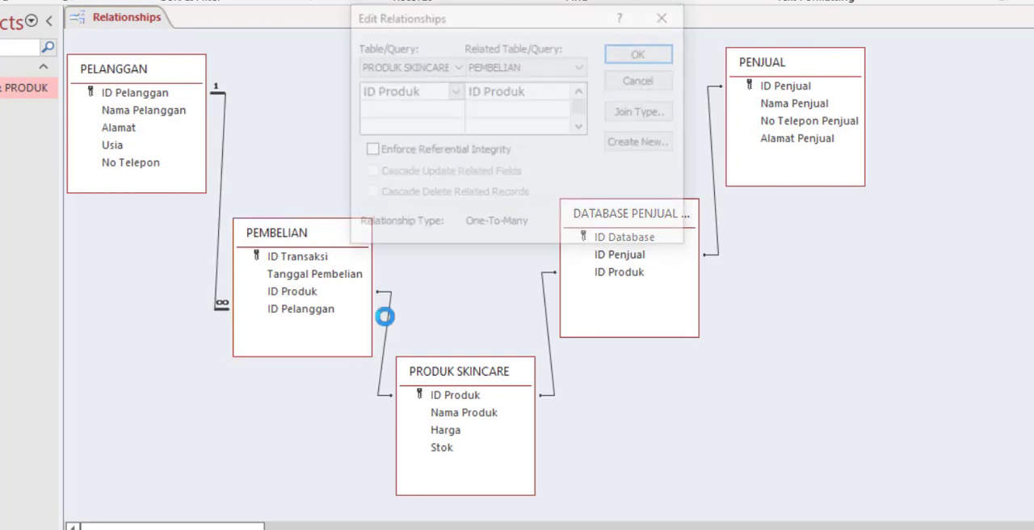
left_click(371, 152)
left_click(369, 195)
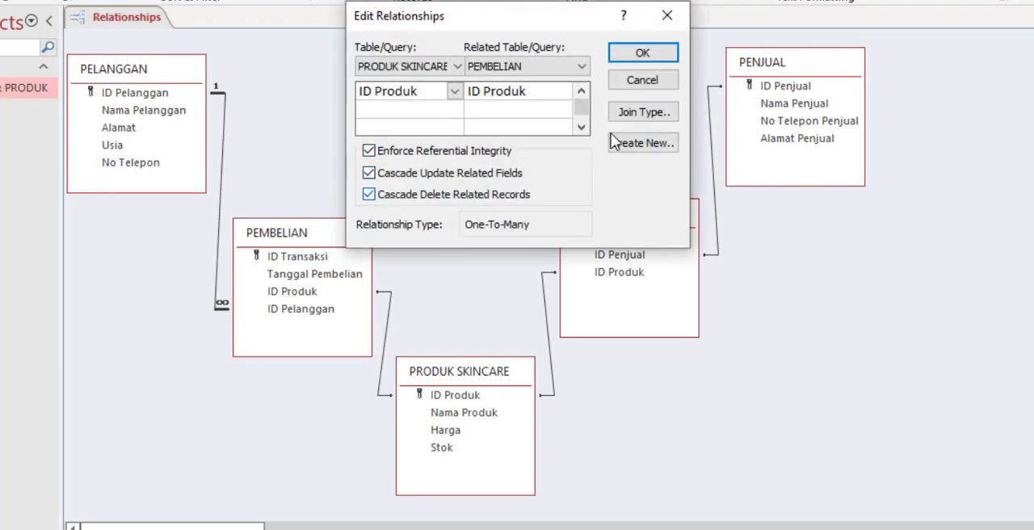
left_click(628, 53)
Step: Enforce referential integrity with cascading updates and deletes on the ID Produk relationship between PRODUK SKINCARE and DATABASE PENJUAL & PRODUK
double_click(546, 297)
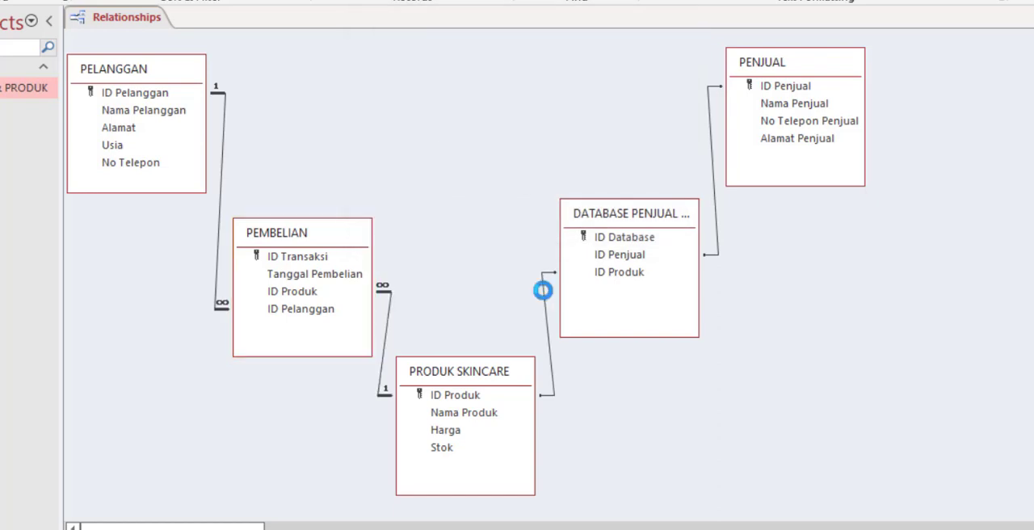
left_click(370, 152)
left_click(370, 153)
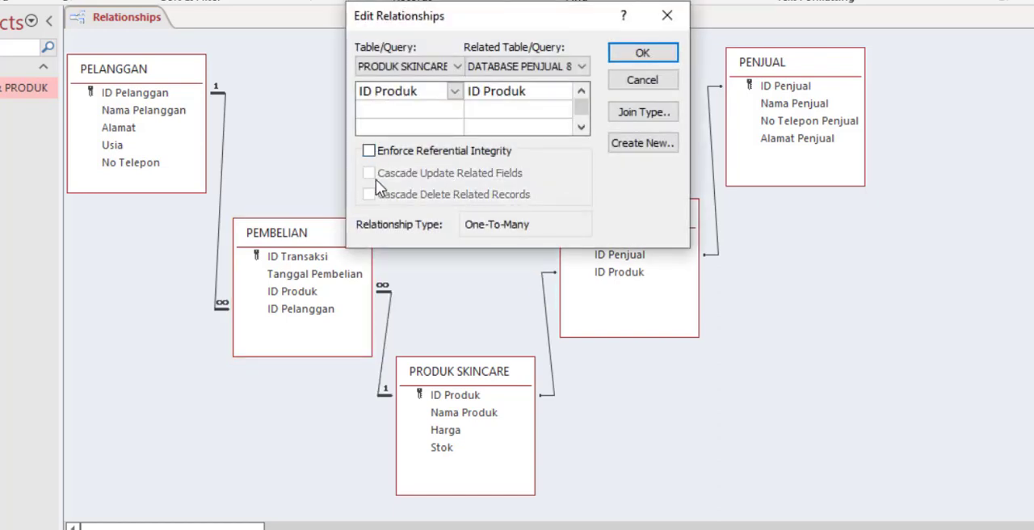
left_click(369, 152)
left_click(369, 173)
left_click(369, 194)
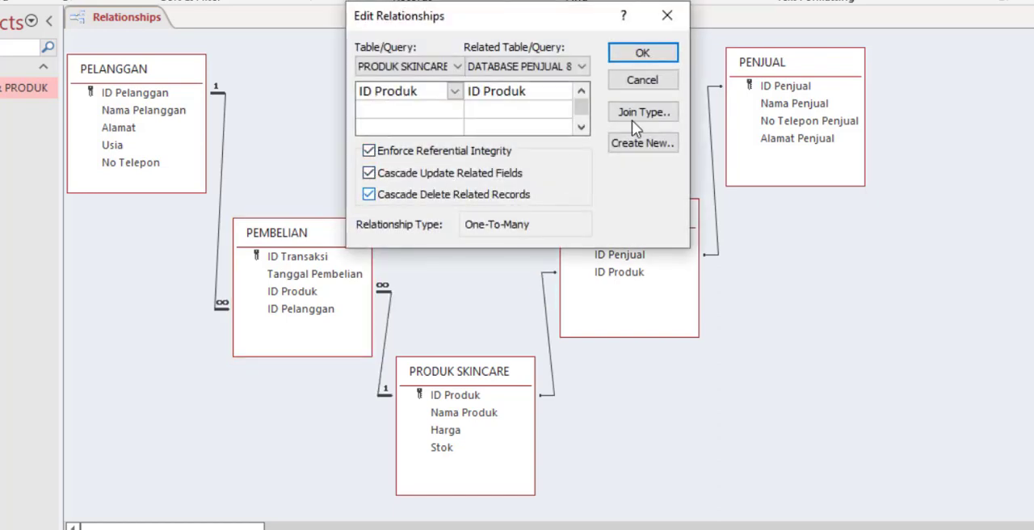
left_click(638, 55)
Step: Enforce referential integrity with cascading updates and deletes on the ID Penjual relationship between PENJUAL and DATABASE PENJUAL & PRODUK
double_click(712, 188)
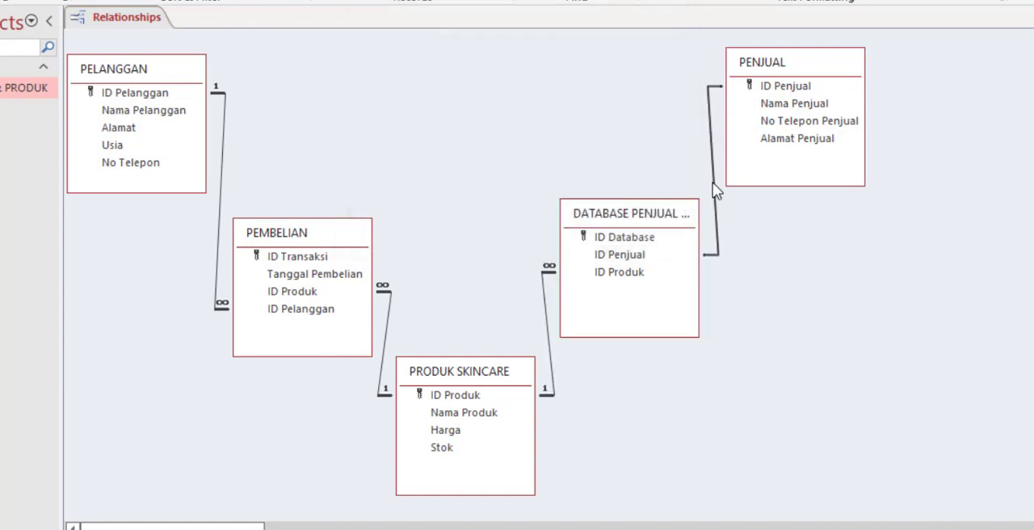
left_click(369, 152)
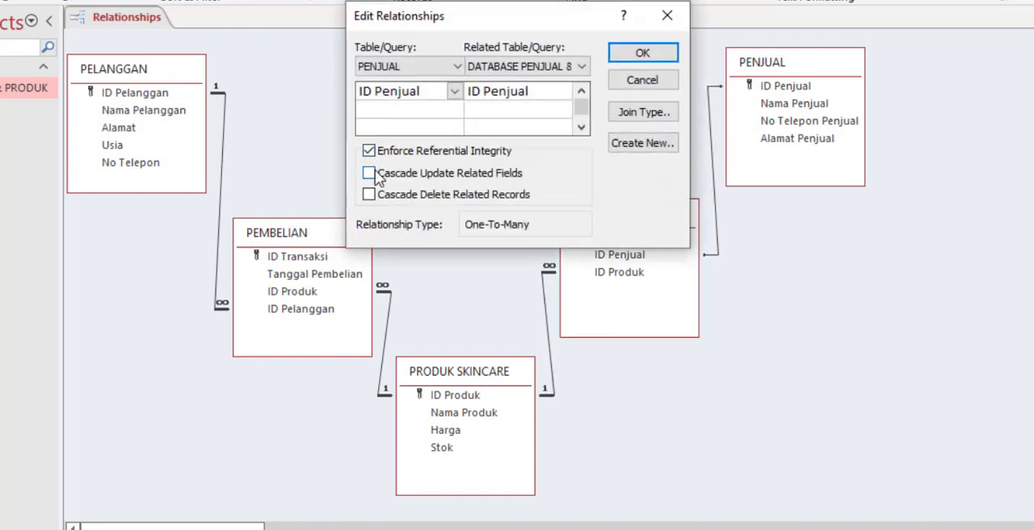
left_click(369, 195)
left_click(642, 53)
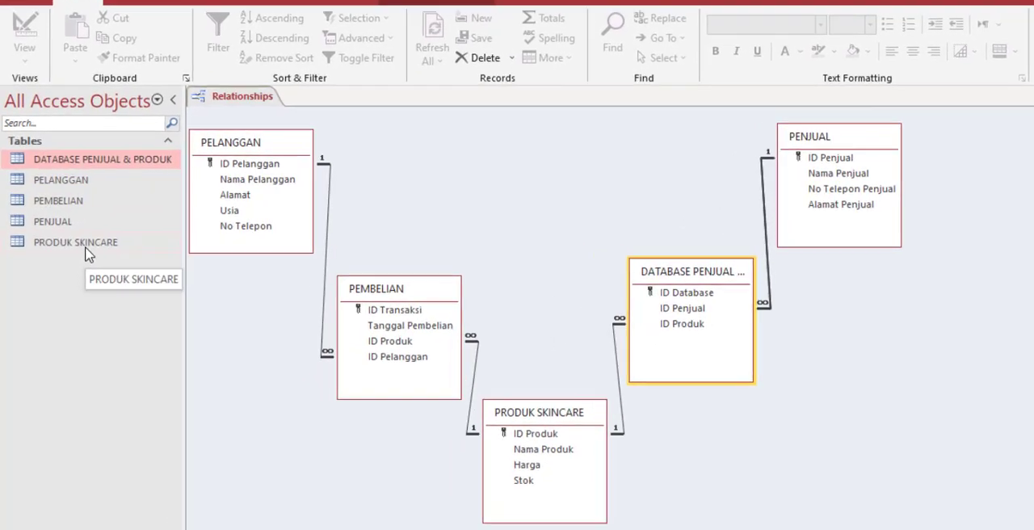
Step: Open the PRODUK SKINCARE table and add the product Toner with a price of 100000 and a stock of 10
double_click(75, 242)
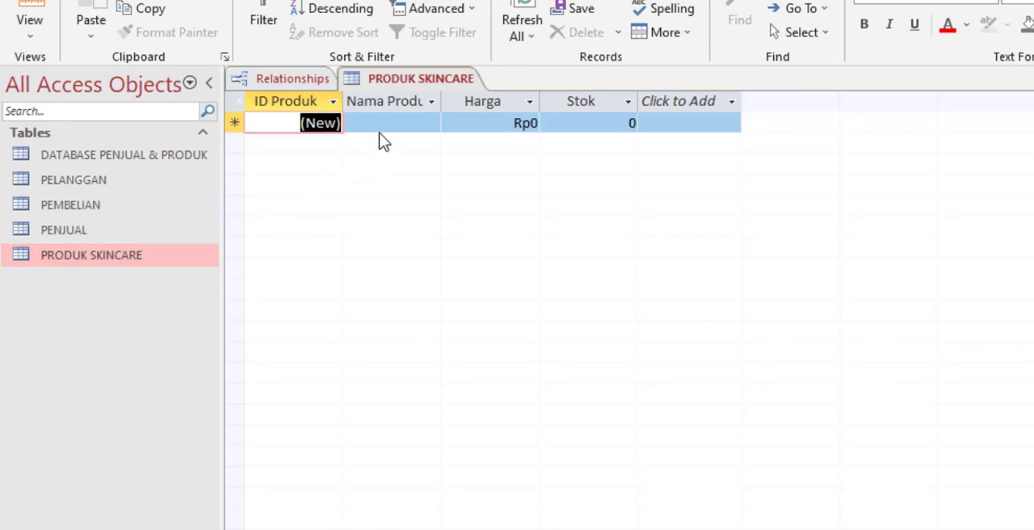
left_click(387, 121)
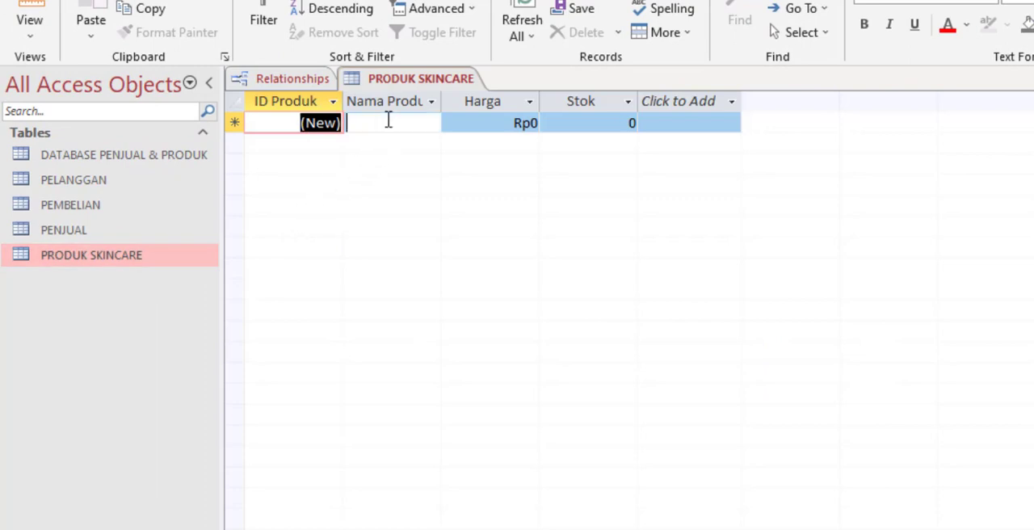
type("T")
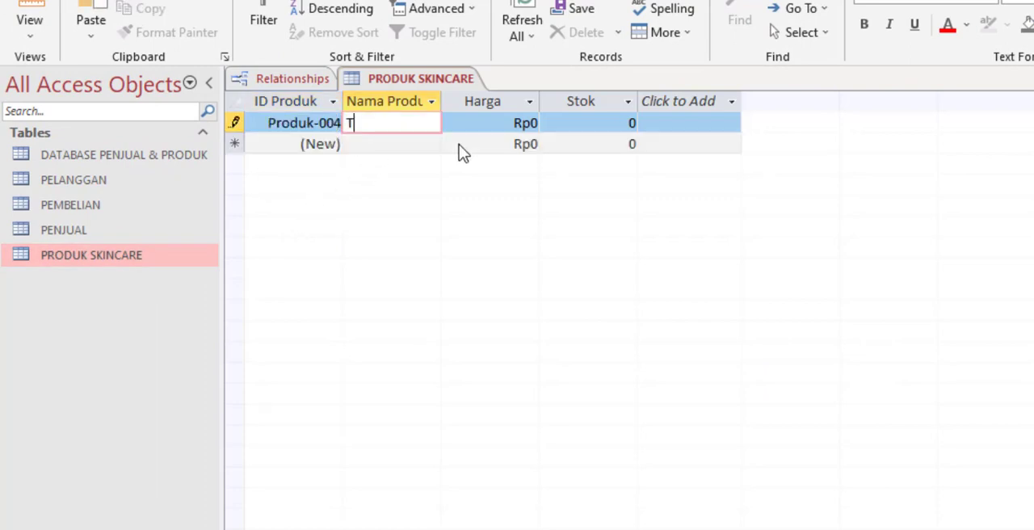
type("Oneroner")
left_click(526, 122)
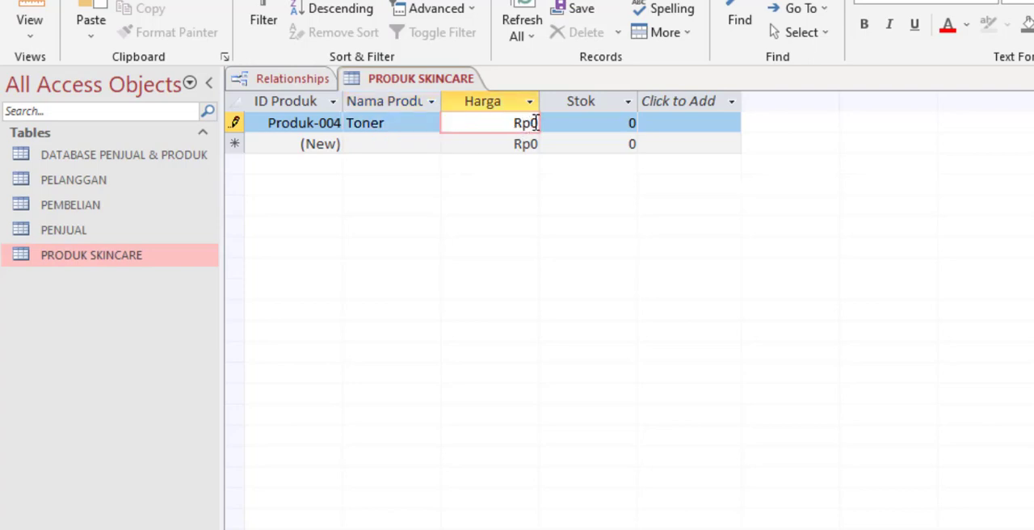
type("1000")
key("BackSpace")
key("BackSpace")
key("BackSpace")
key("BackSpace")
key("BackSpace")
type("100000")
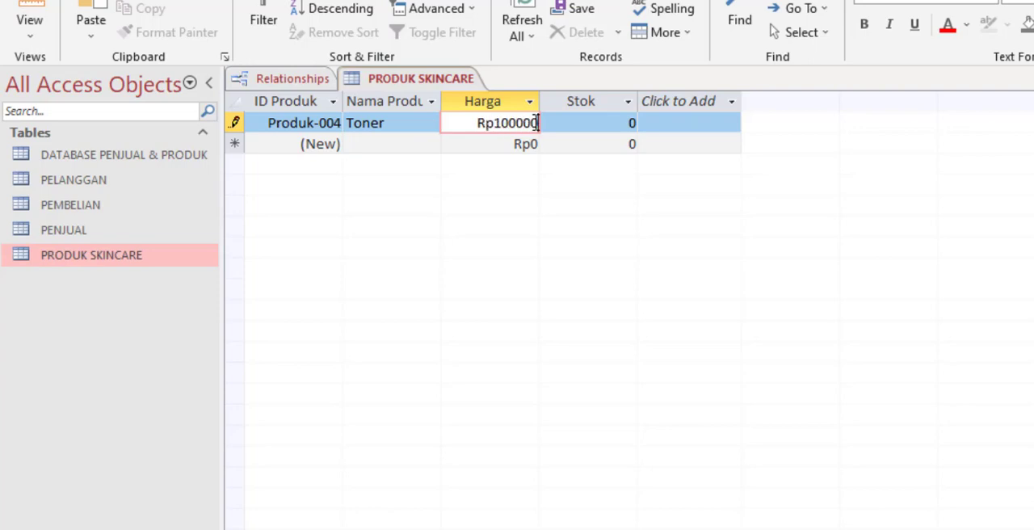
left_click(596, 122)
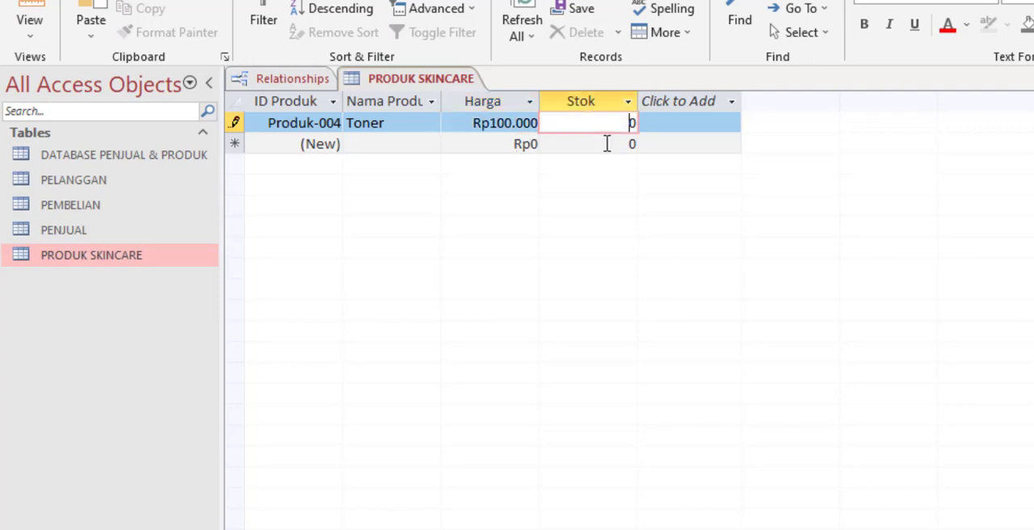
type("1")
Step: Add a second product record named Serum with a price of 50000 and a stock of 10
left_click(388, 146)
type("Serum")
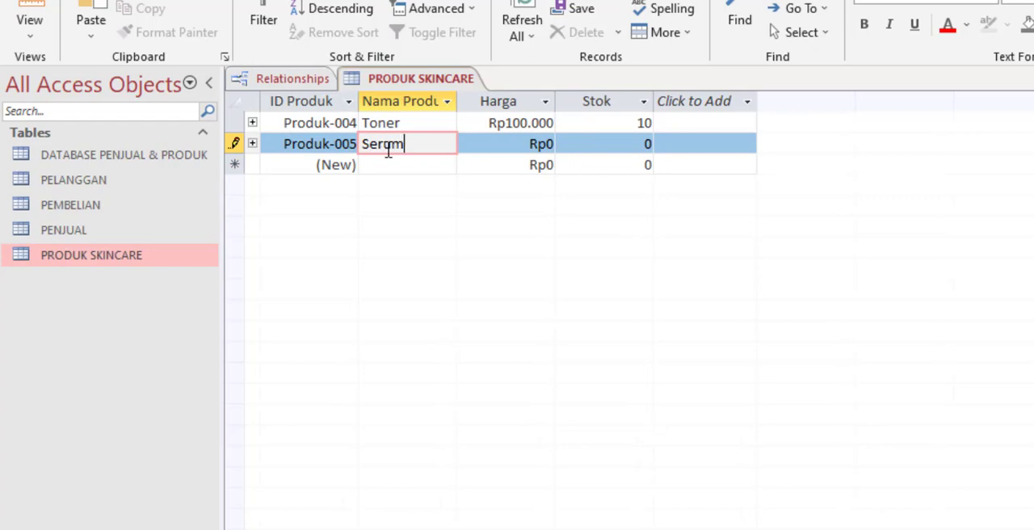
left_click(553, 144)
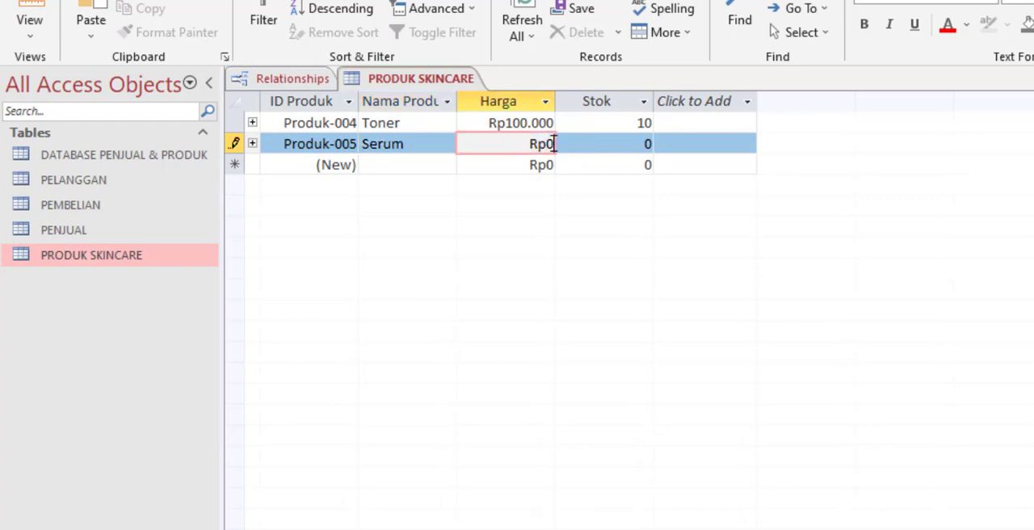
key("BackSpace")
type("50000")
left_click(639, 145)
type("1")
left_click(404, 144)
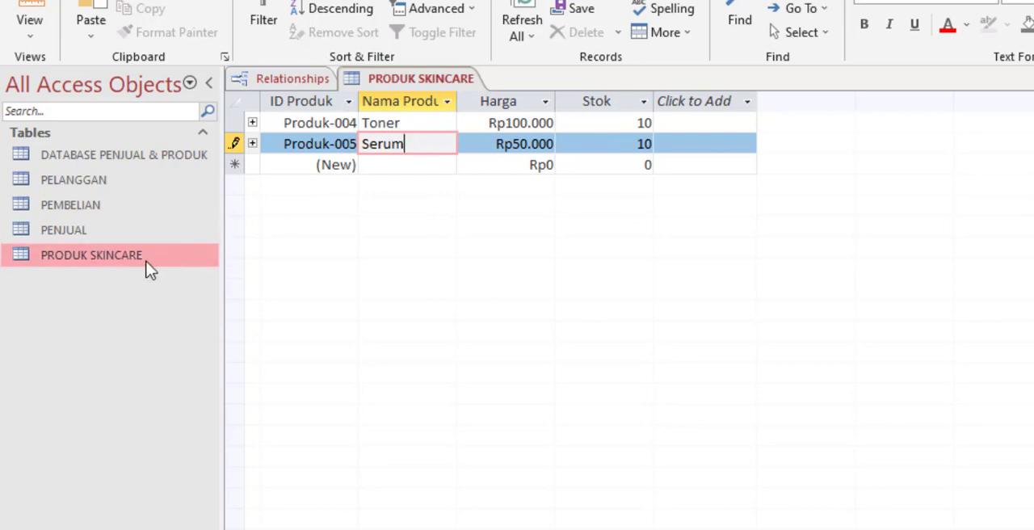
Step: Open the PENJUAL table and add the seller A Store with its phone number and address
double_click(89, 231)
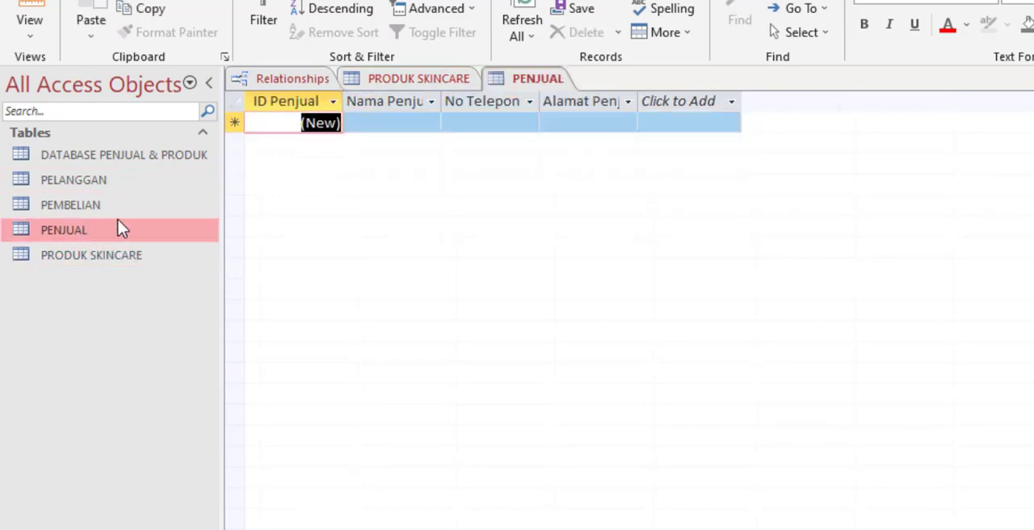
left_click(363, 122)
type("A S")
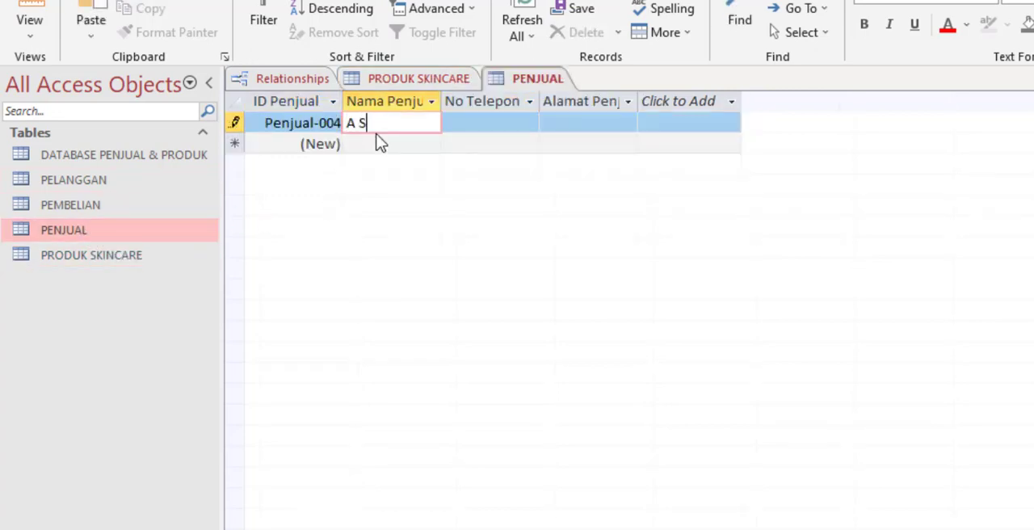
type("tore")
key("Tab")
type("123")
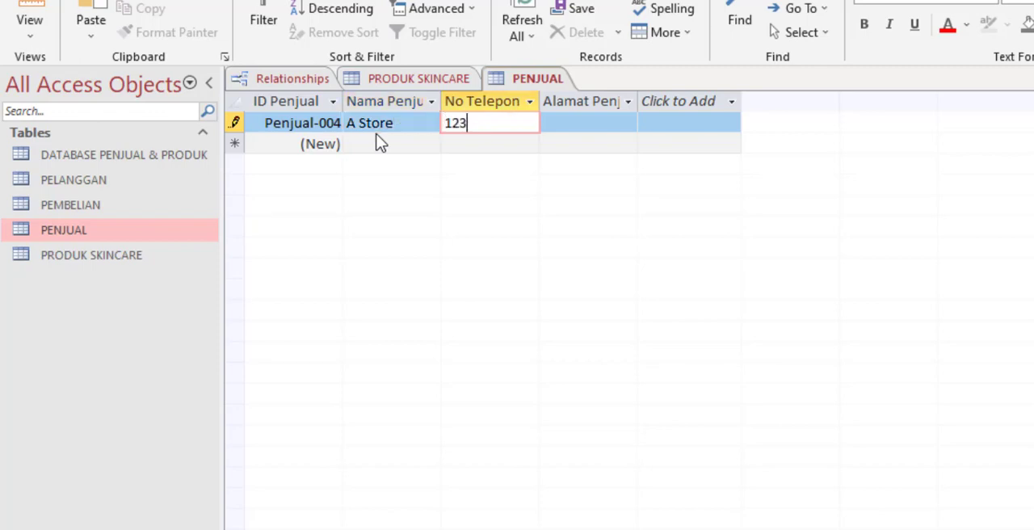
type("45678")
key("Tab")
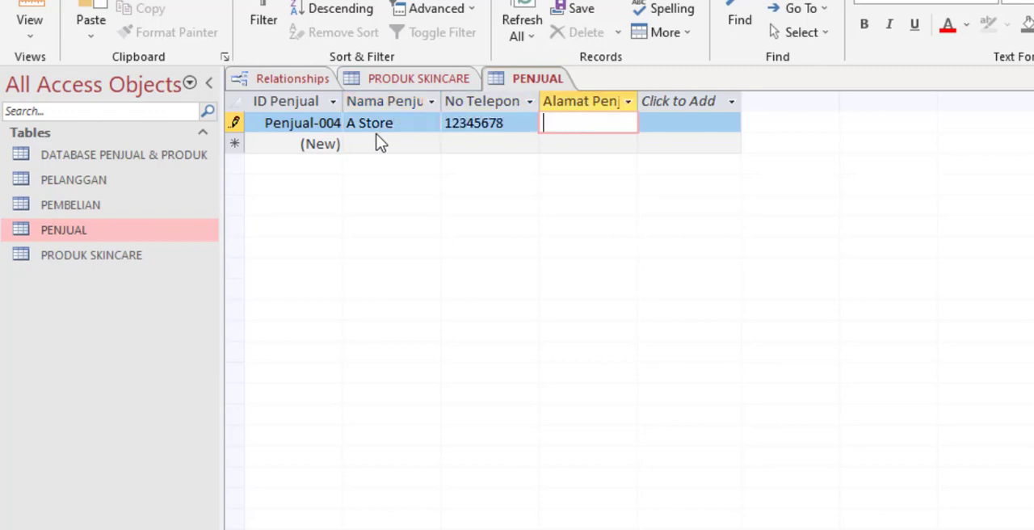
type("KRW")
key("Tab")
Step: Add a second seller record named B Store with its phone number and address
left_click(381, 143)
type("B Store")
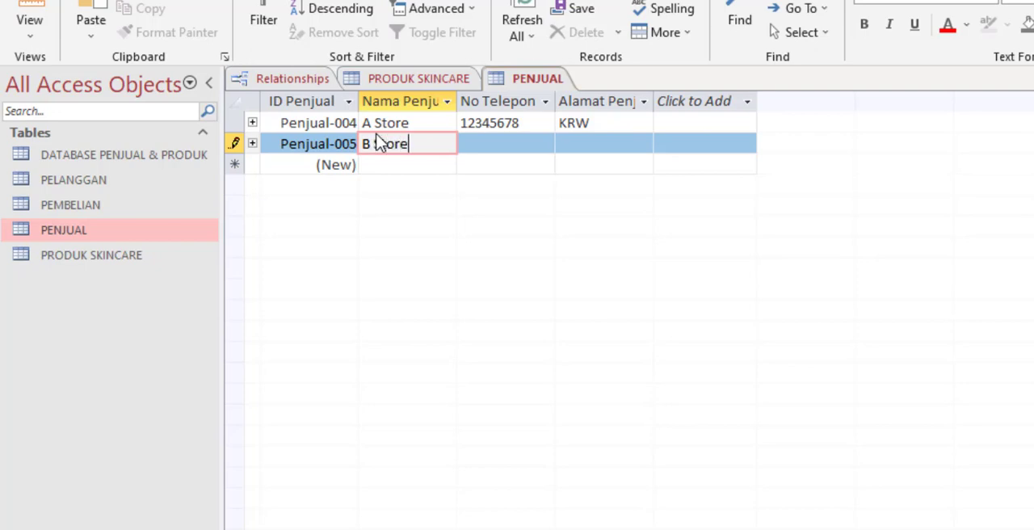
key("Tab")
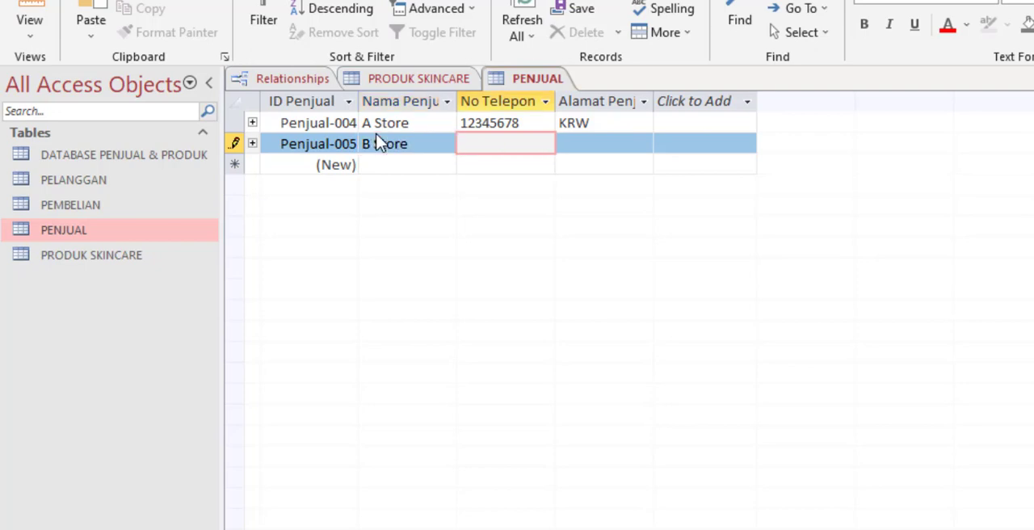
type("12345678")
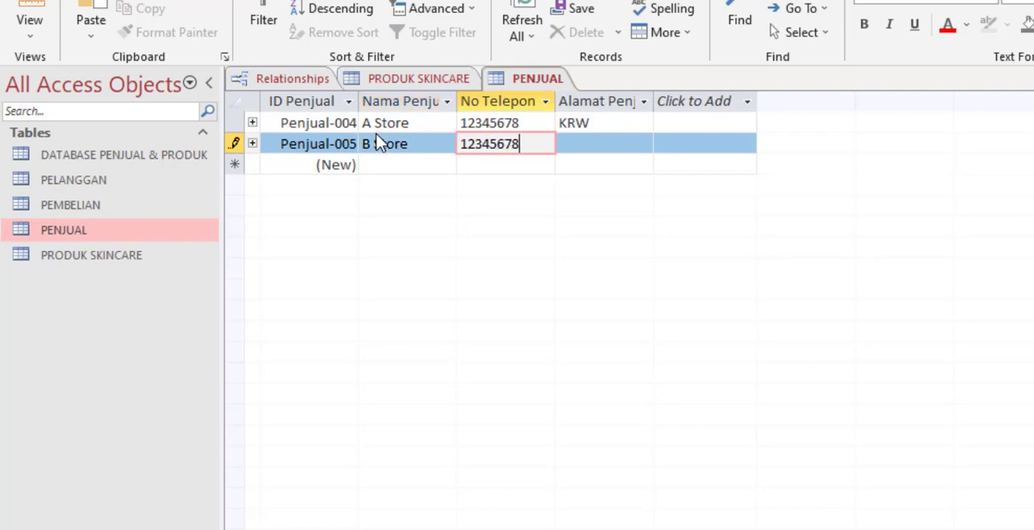
key("Tab")
type("BD")
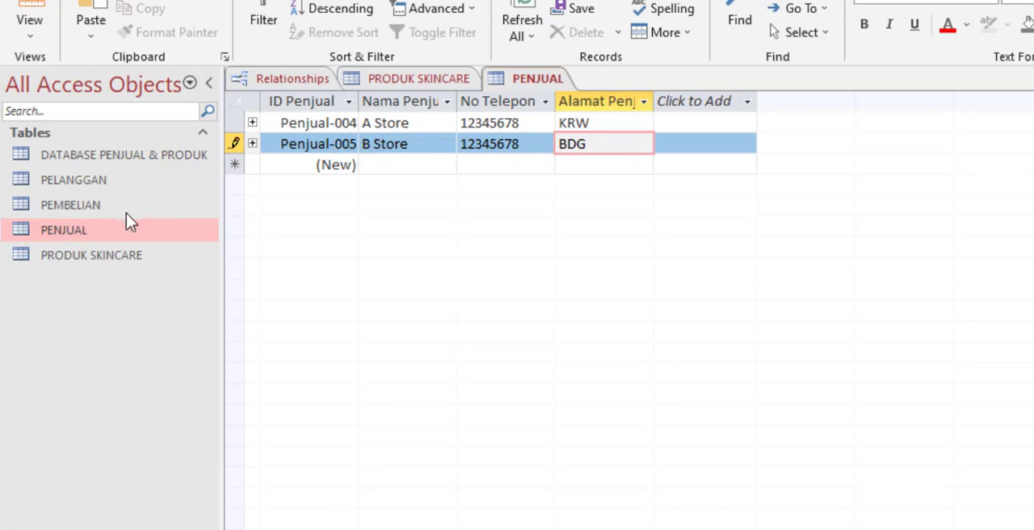
Step: Open the PEMBELIAN table and switch it to Design View
left_click(122, 260)
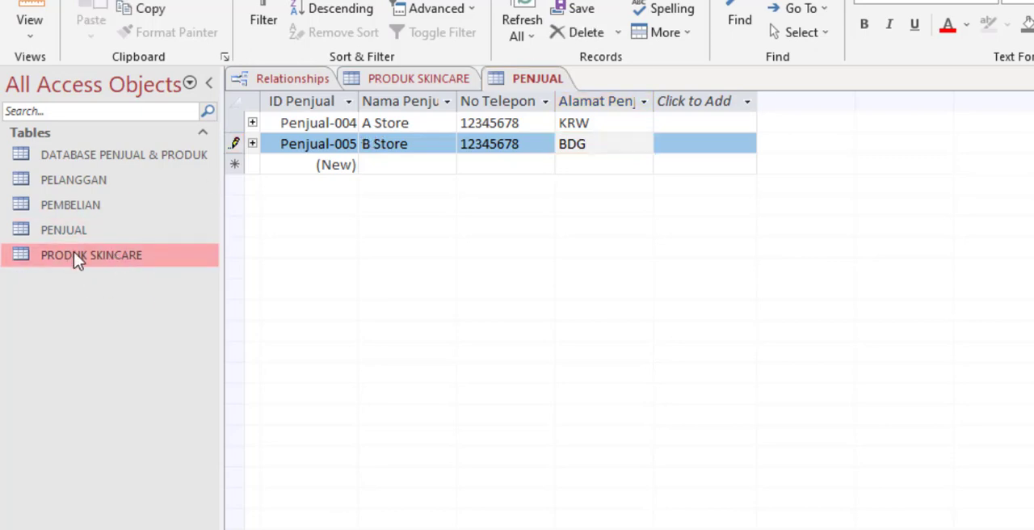
double_click(95, 210)
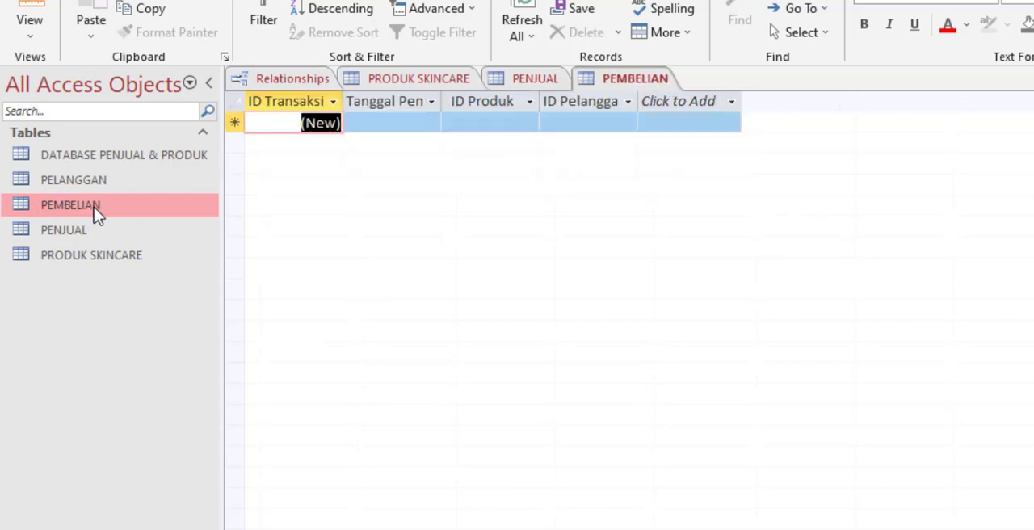
right_click(93, 208)
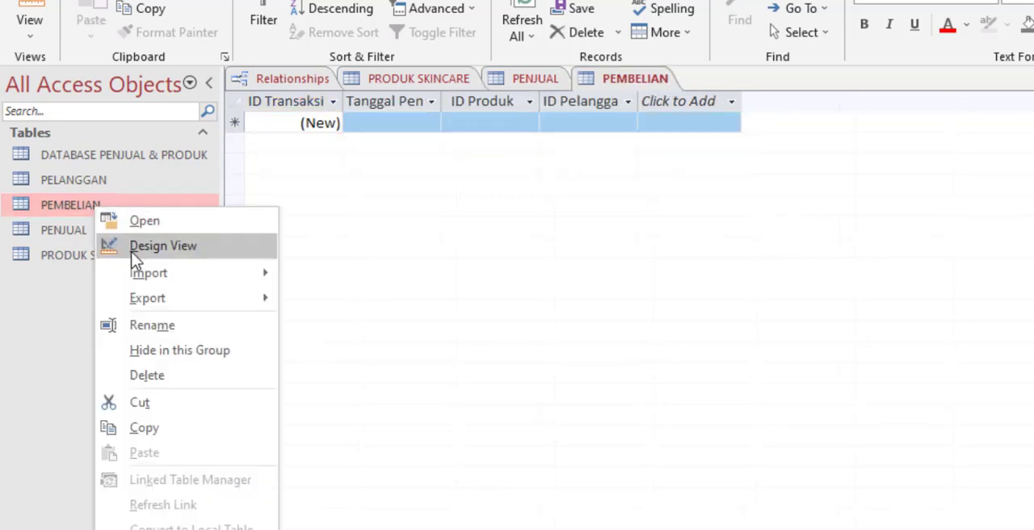
left_click(134, 250)
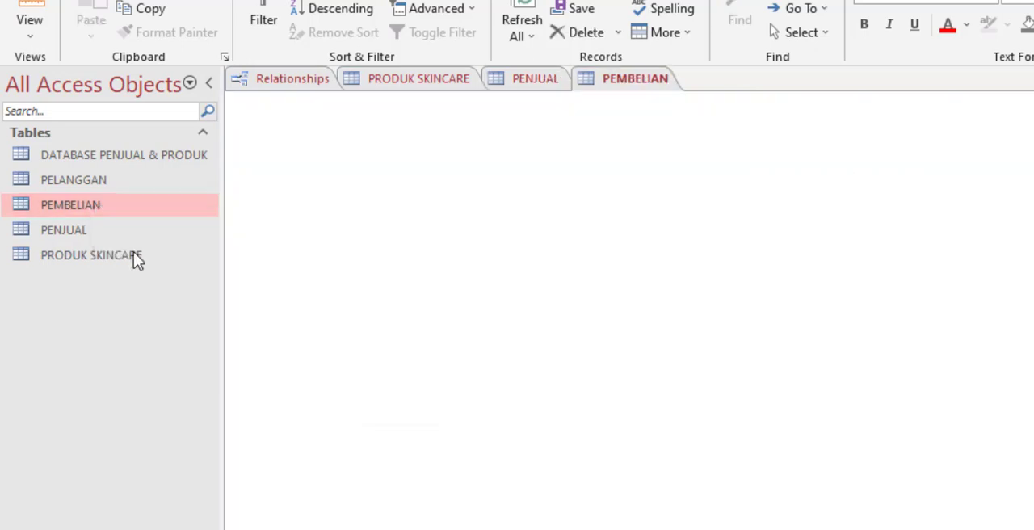
Step: Add a field named Jumlah with the Number data type to the PEMBELIAN table and show the table in Datasheet View
left_click(358, 205)
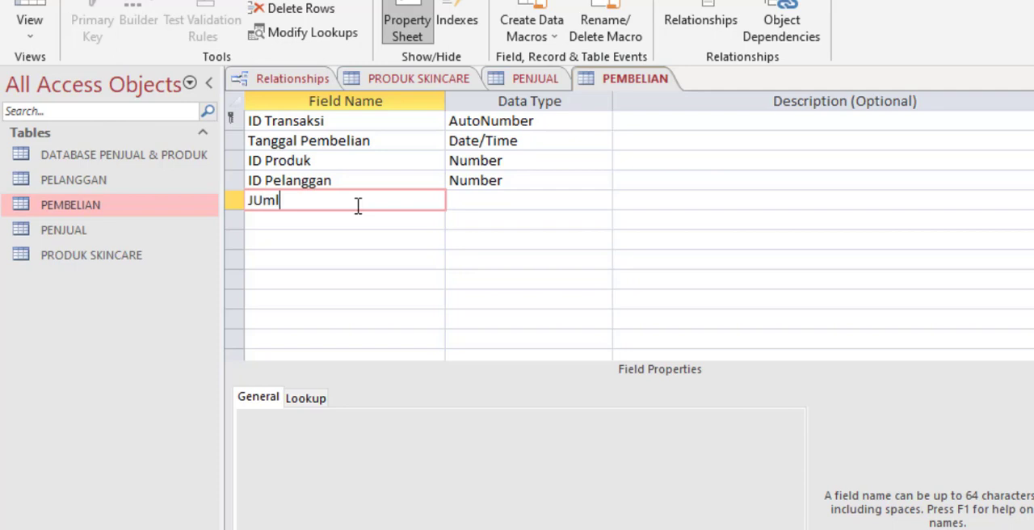
type("JUml")
key("BackSpace")
key("BackSpace")
key("BackSpace")
type("umlah")
key("Tab")
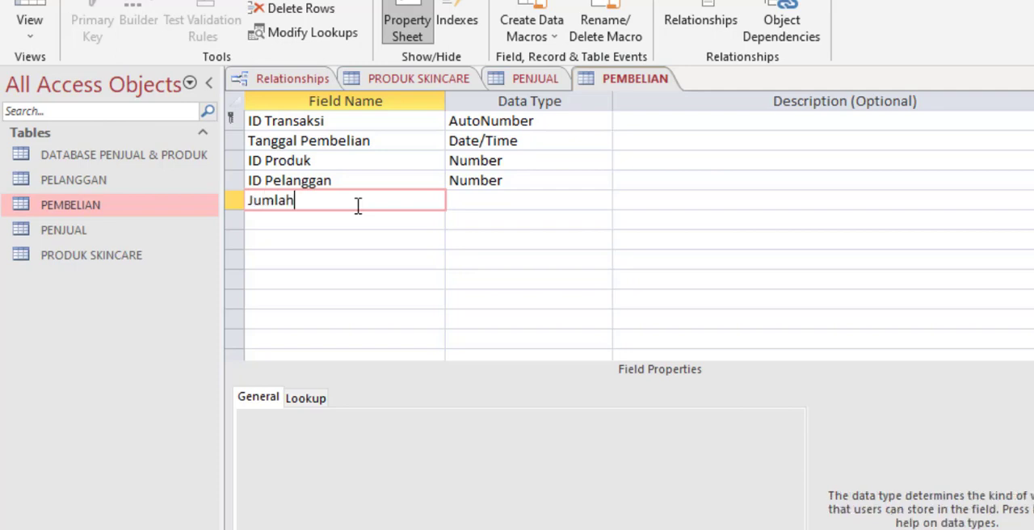
left_click(601, 201)
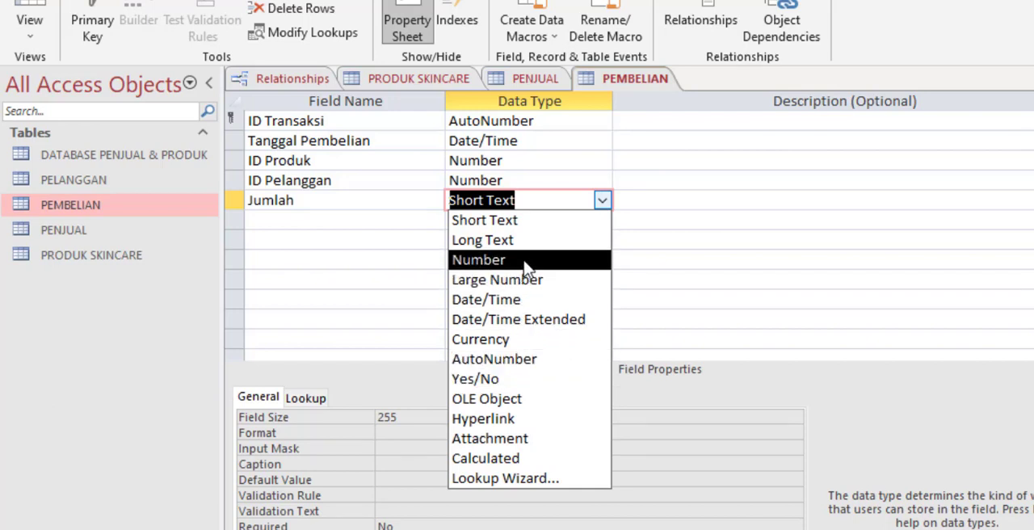
left_click(525, 262)
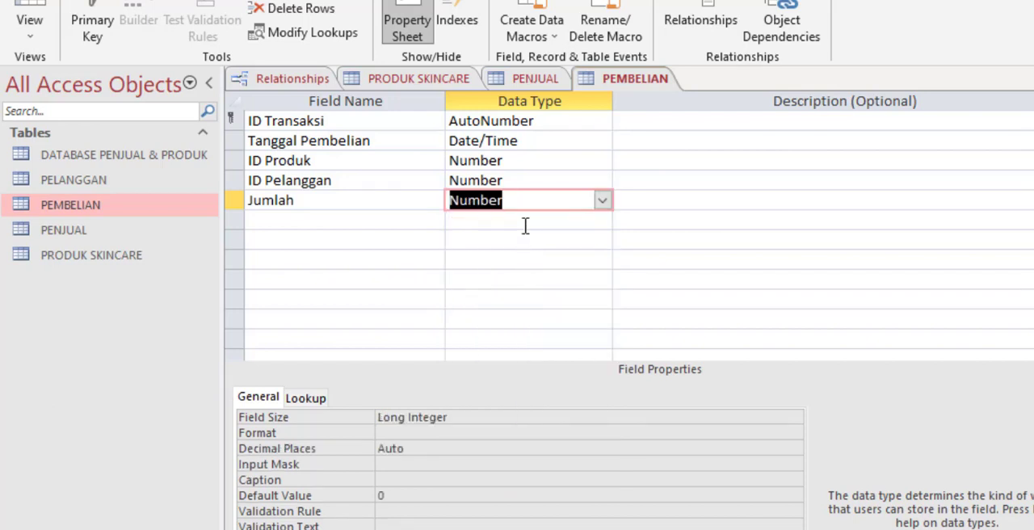
double_click(154, 205)
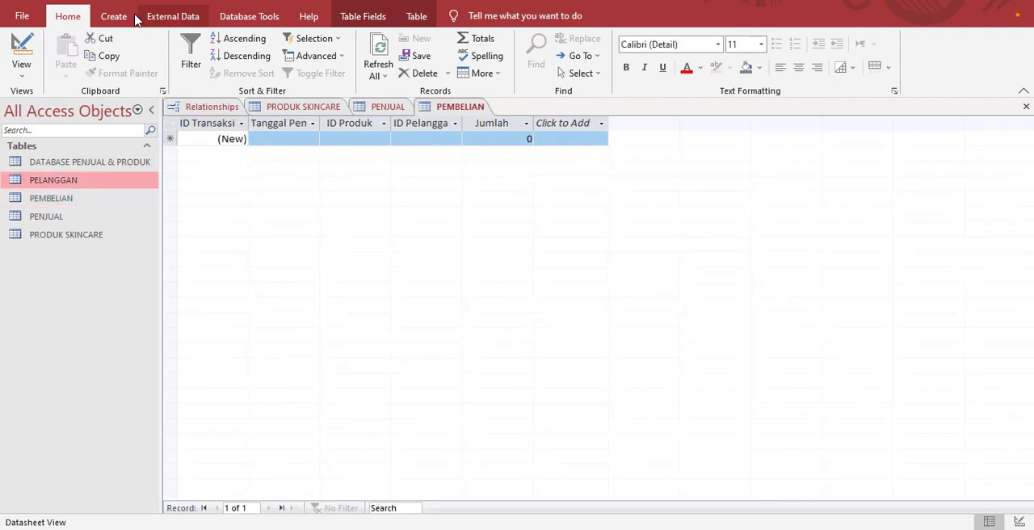
Step: Create a form from the PELANGGAN table and close the Property Sheet beside it
left_click(128, 15)
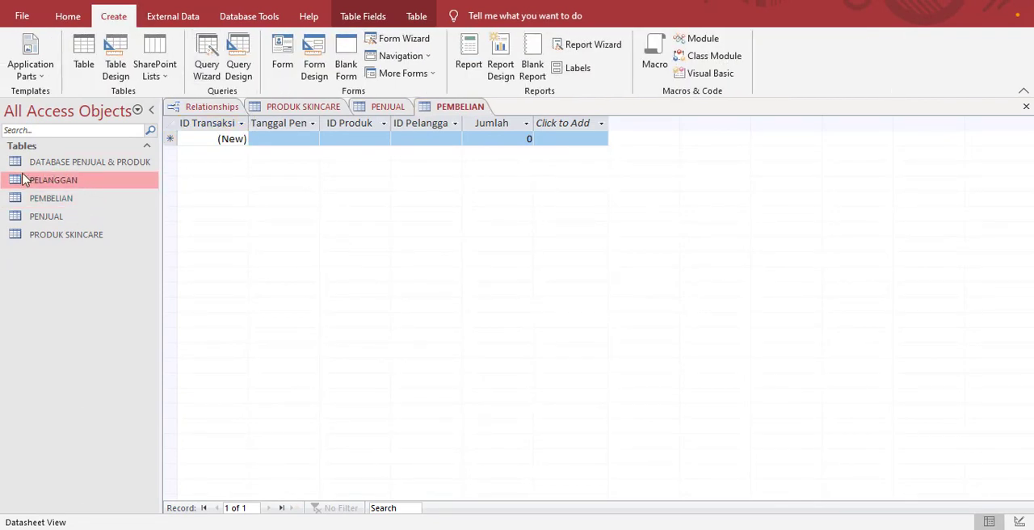
left_click(294, 74)
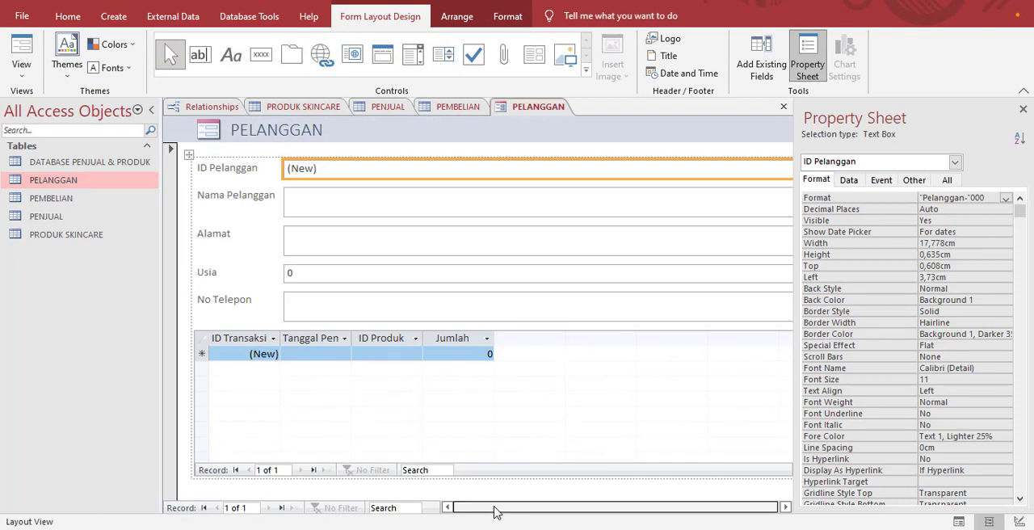
left_click(1022, 109)
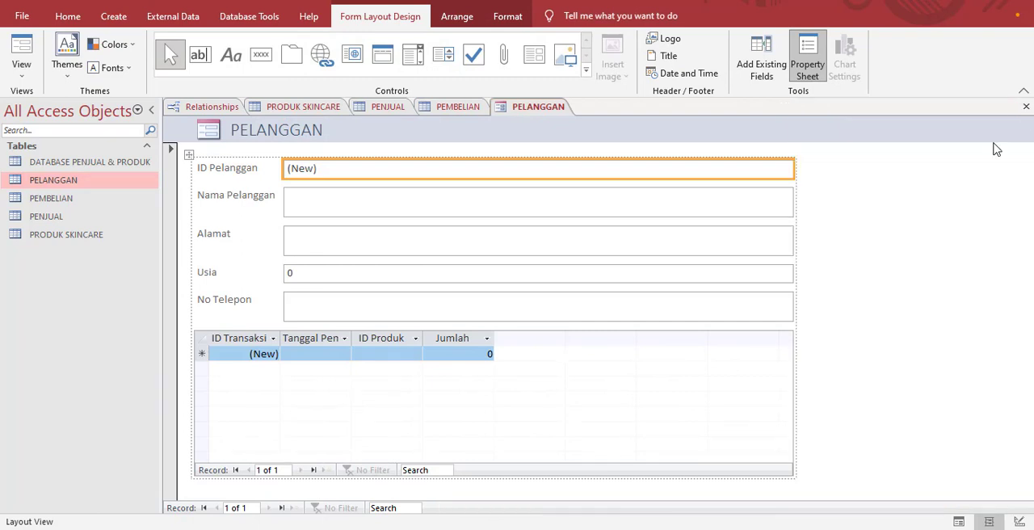
left_click(696, 343)
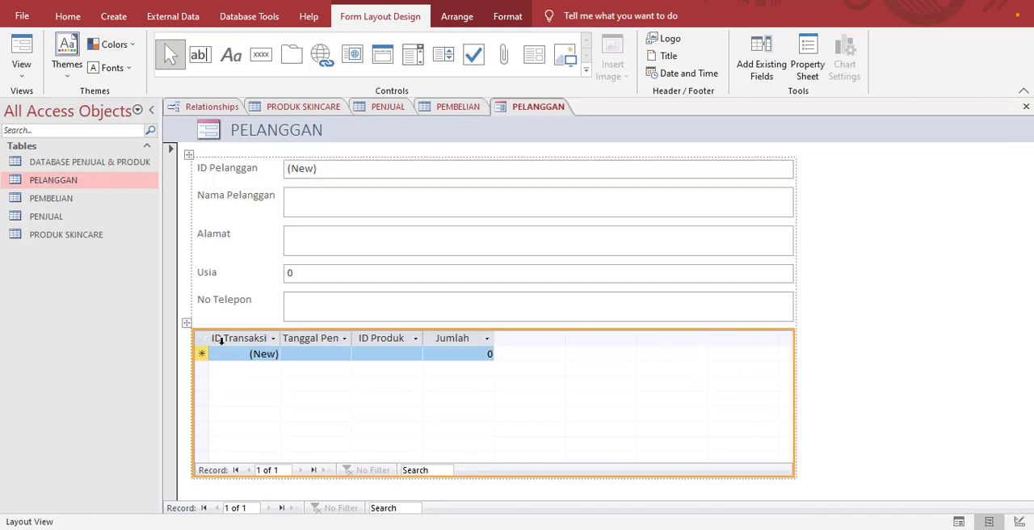
right_click(97, 179)
left_click(117, 208)
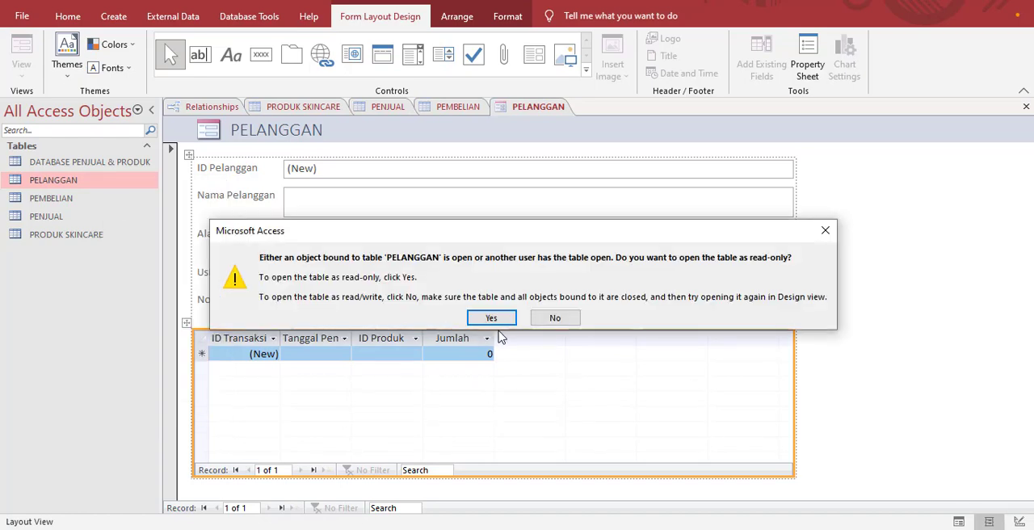
left_click(495, 316)
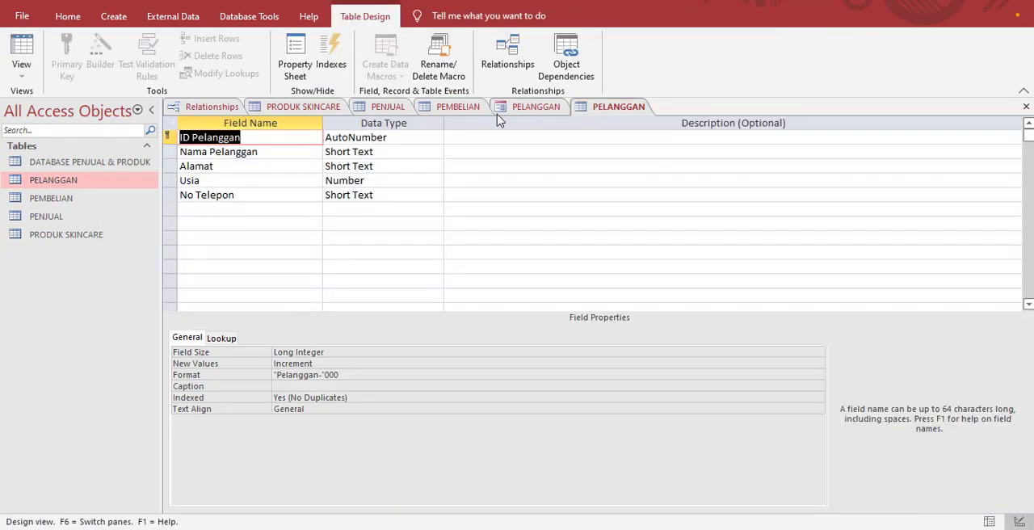
right_click(595, 109)
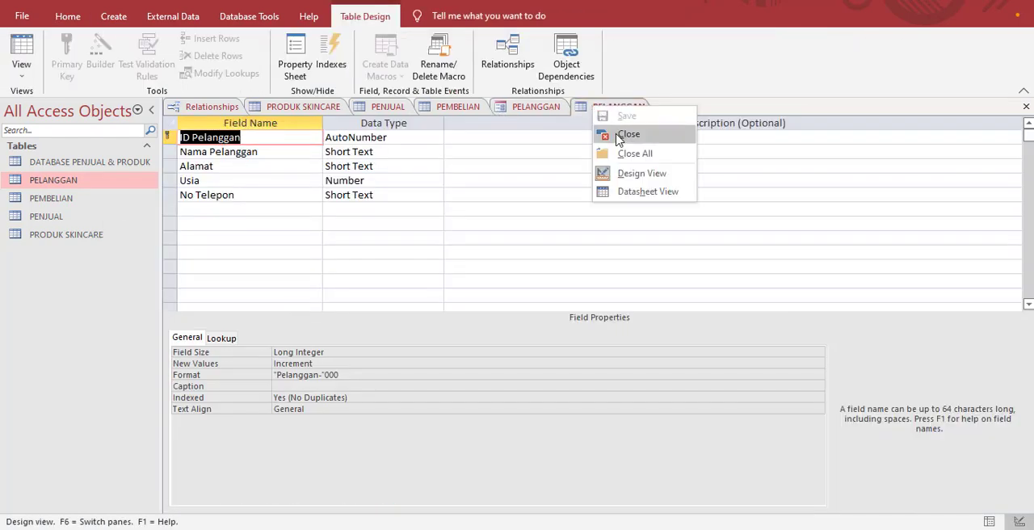
left_click(622, 134)
Step: Save the new customer form under the name FORM PELANGGAN
right_click(524, 114)
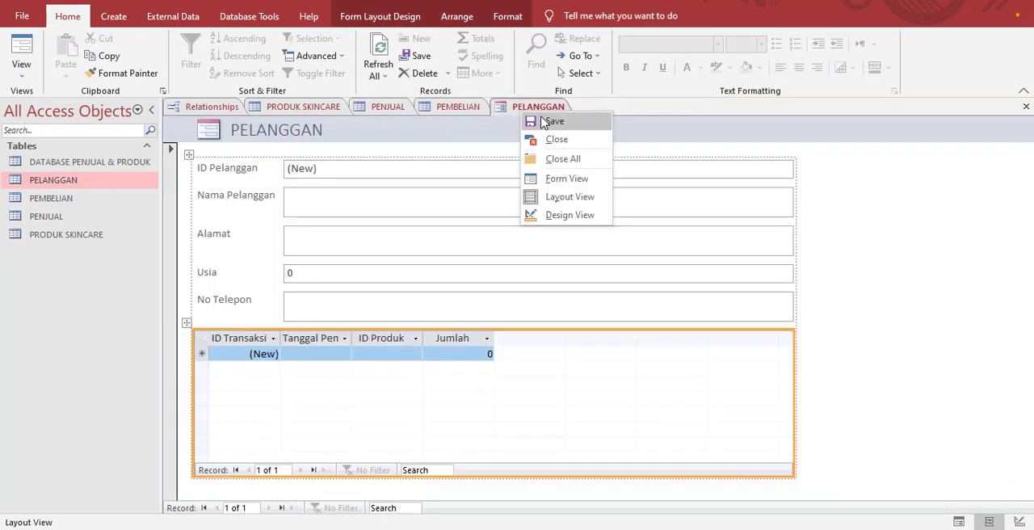
left_click(545, 122)
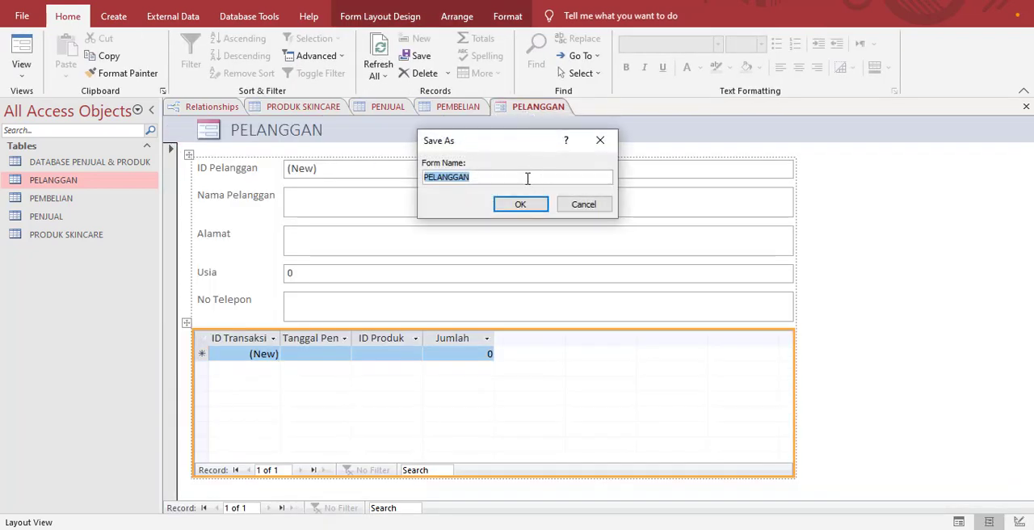
left_click(527, 178)
key("Home")
type("FORM")
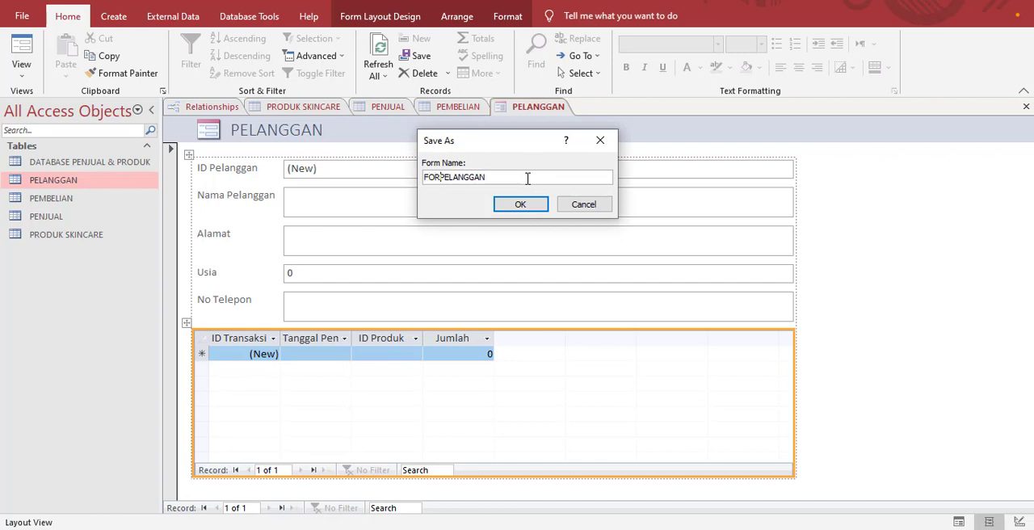
key("Return")
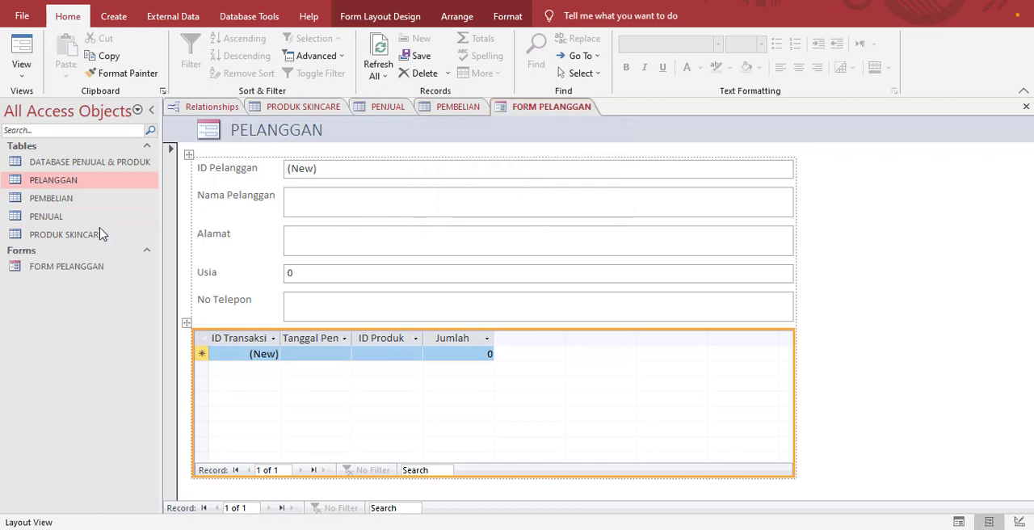
Step: Open FORM PELANGGAN in Design View
left_click(80, 269)
right_click(81, 276)
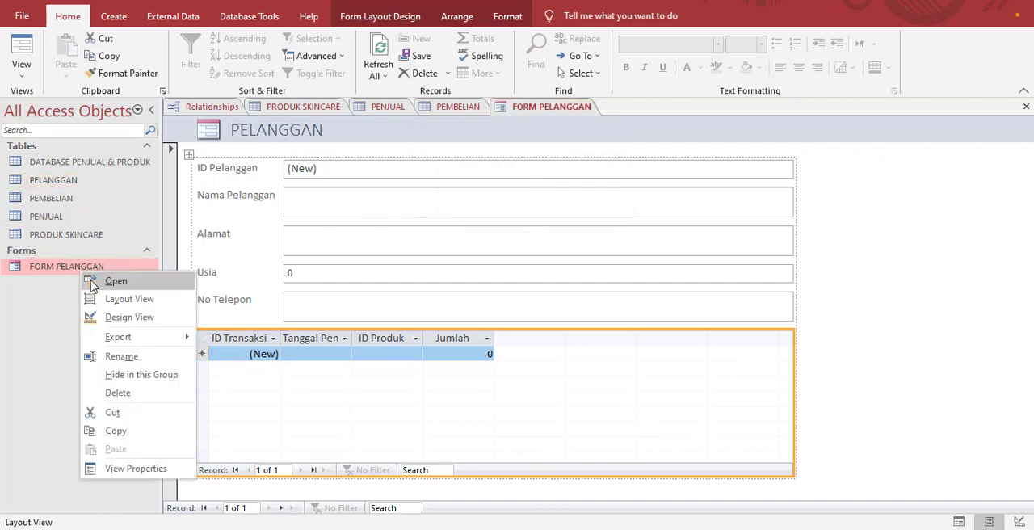
left_click(121, 317)
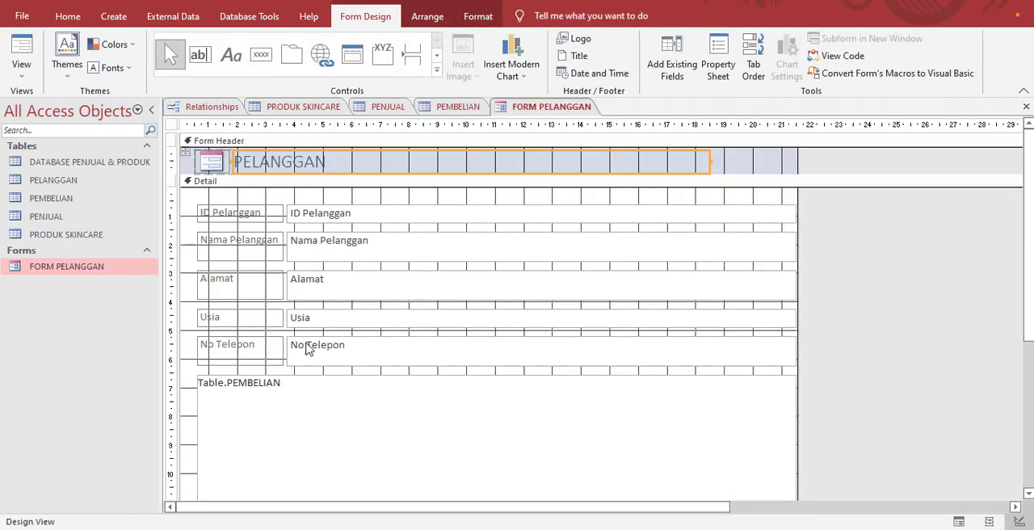
Step: Remove the control layout from all controls of the form so each can be resized separately
scroll(342, 342, "down", 2)
left_click(358, 360)
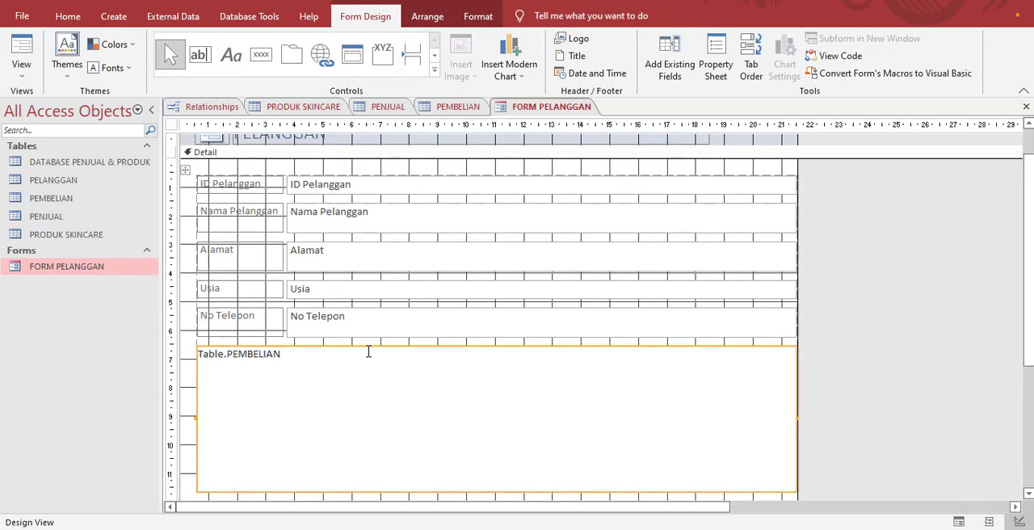
left_click(380, 347)
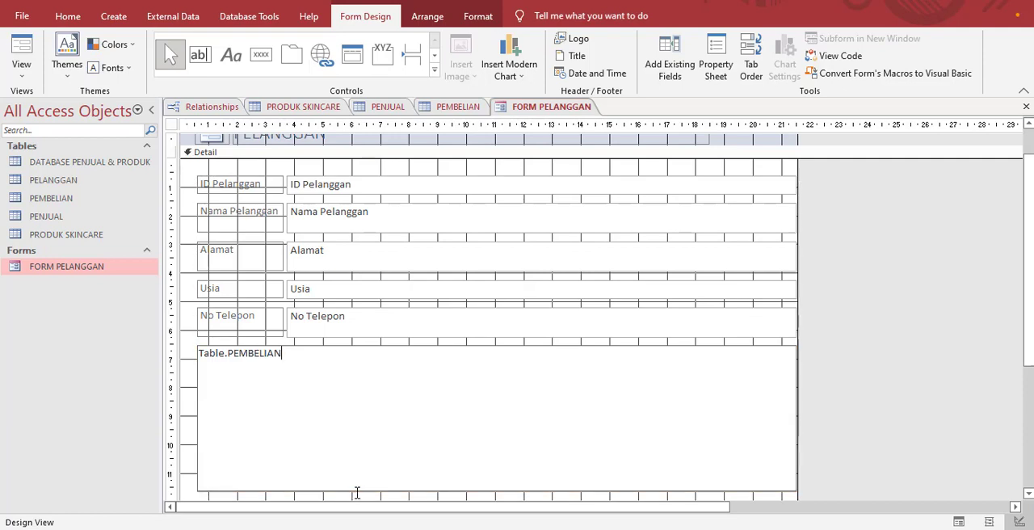
left_click(199, 386)
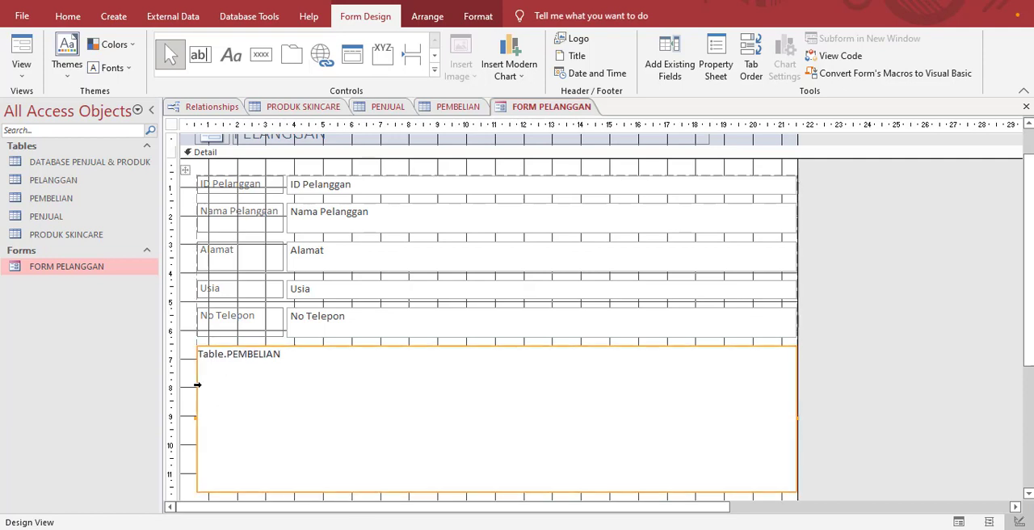
key("ctrl+a")
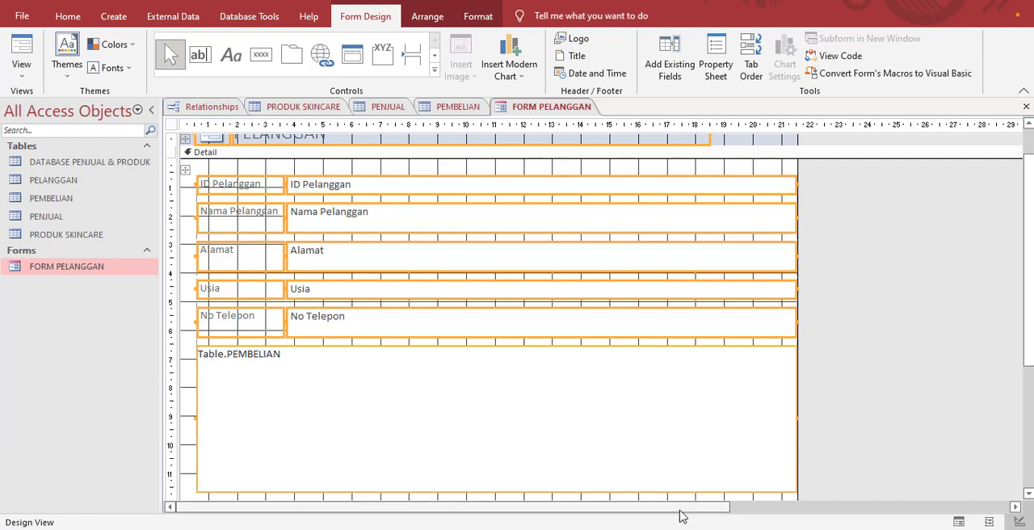
right_click(529, 335)
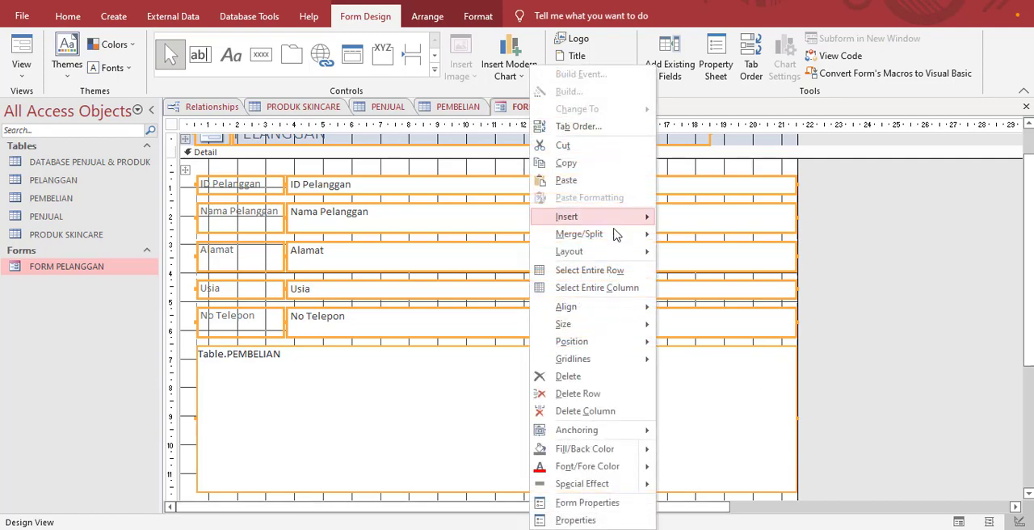
mouse_move(646, 252)
left_click(700, 284)
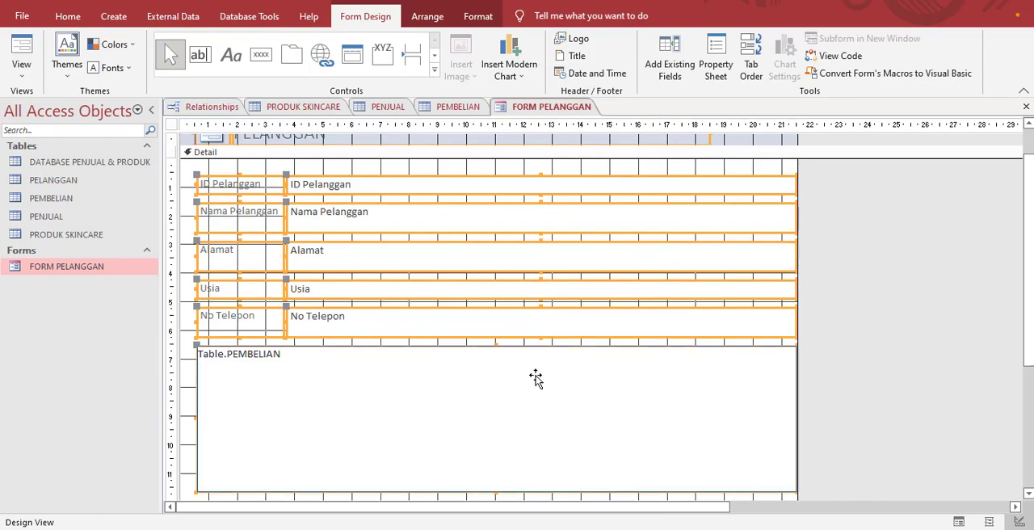
Step: Delete the Table.PEMBELIAN subform from the Detail section
left_click(183, 402)
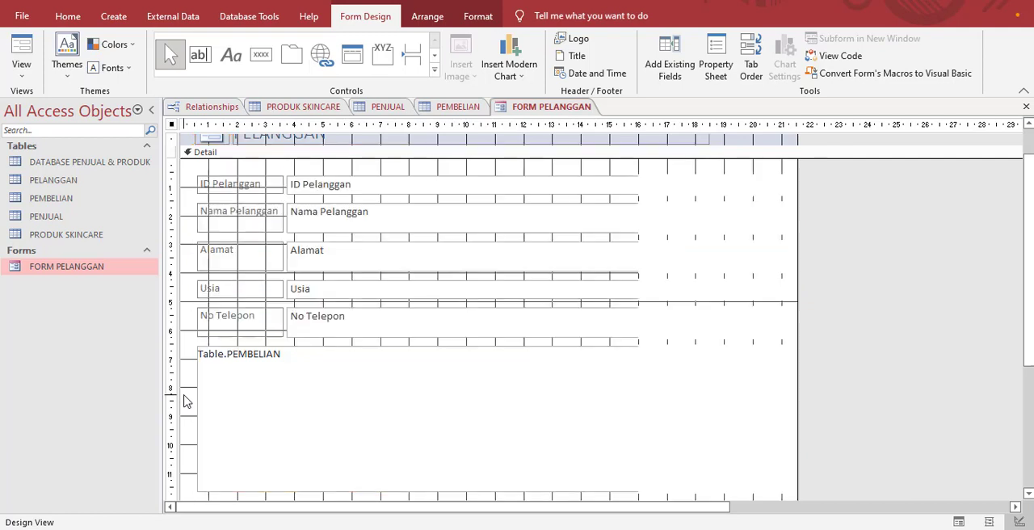
left_click(231, 377)
key("Delete")
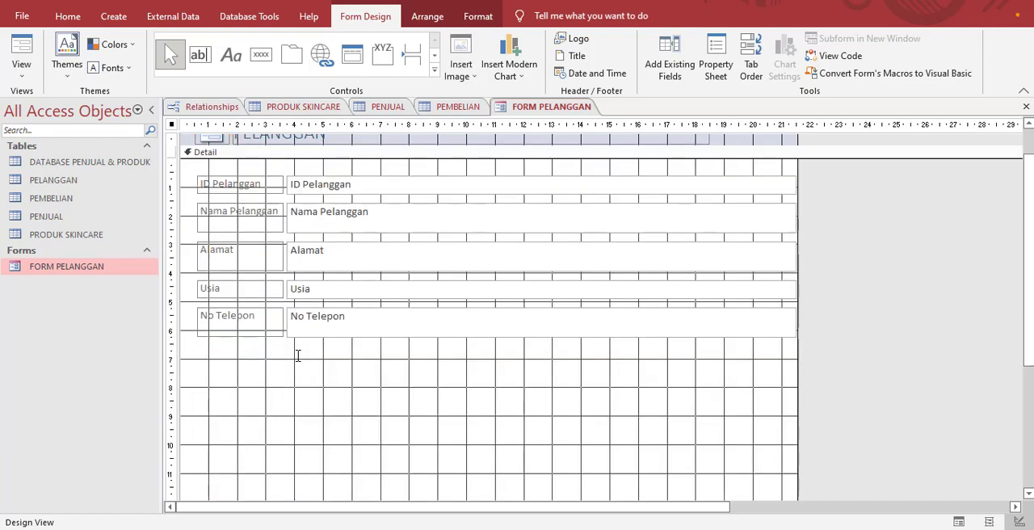
Step: Narrow the ID Pelanggan, Nama Pelanggan, Alamat, Usia and No Telepon text boxes to end at about the 10 cm ruler mark
left_click(777, 193)
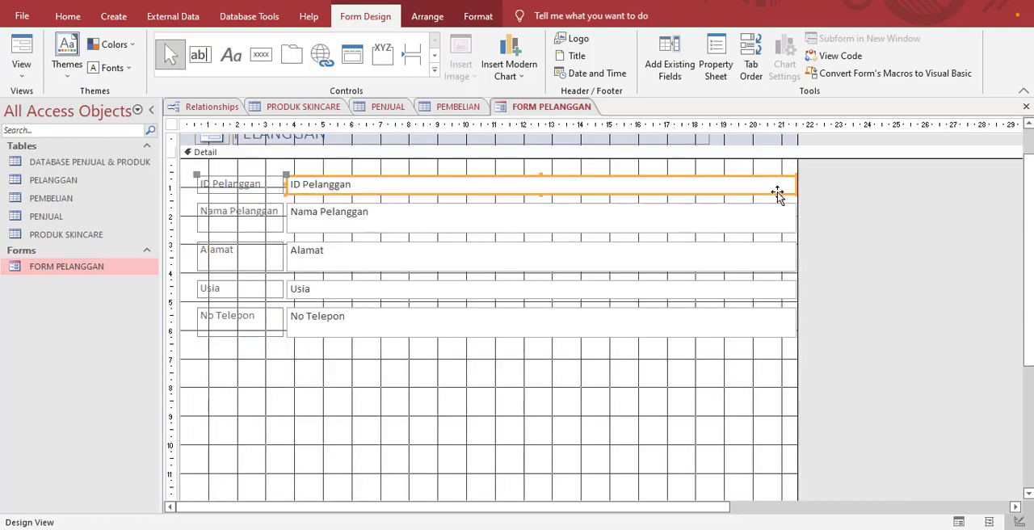
left_click_drag(796, 184, 469, 187)
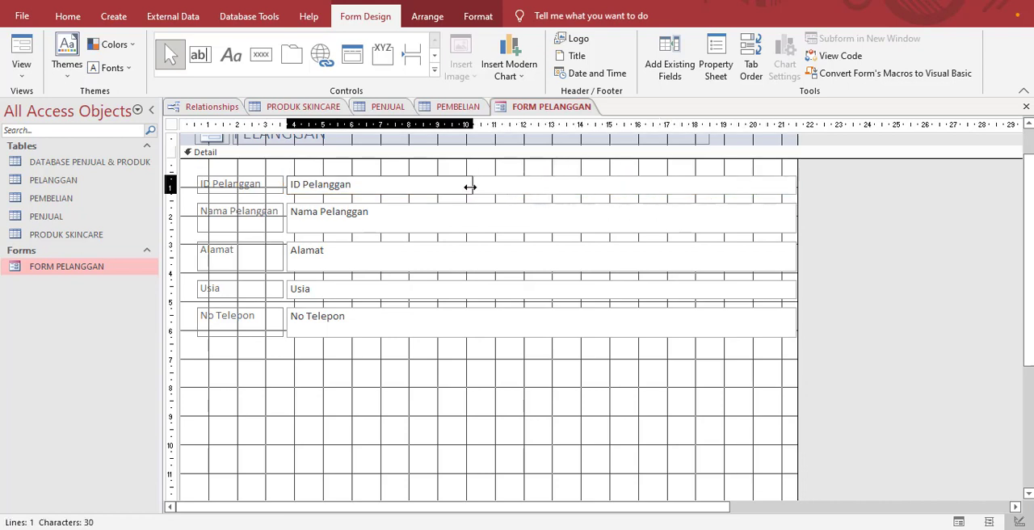
left_click(791, 208)
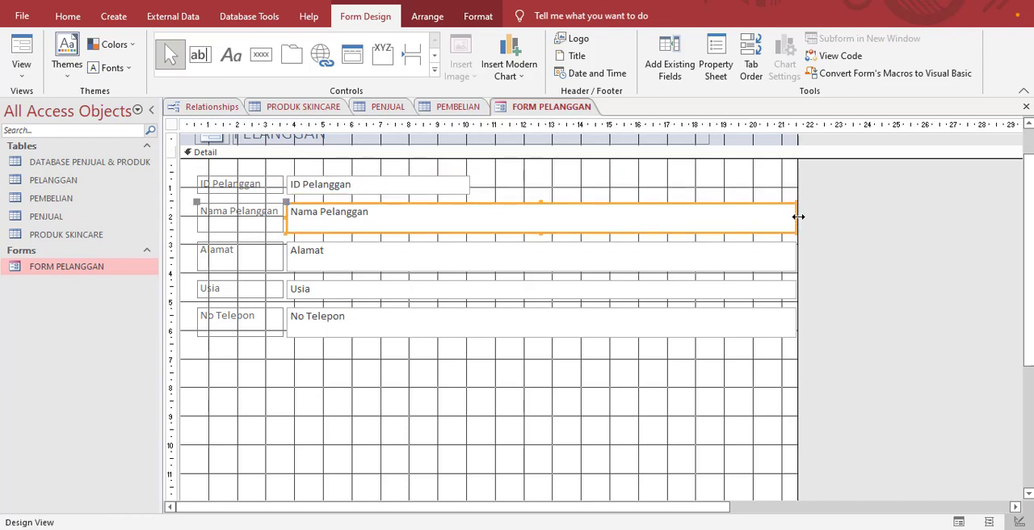
left_click_drag(794, 217, 468, 216)
left_click(779, 259)
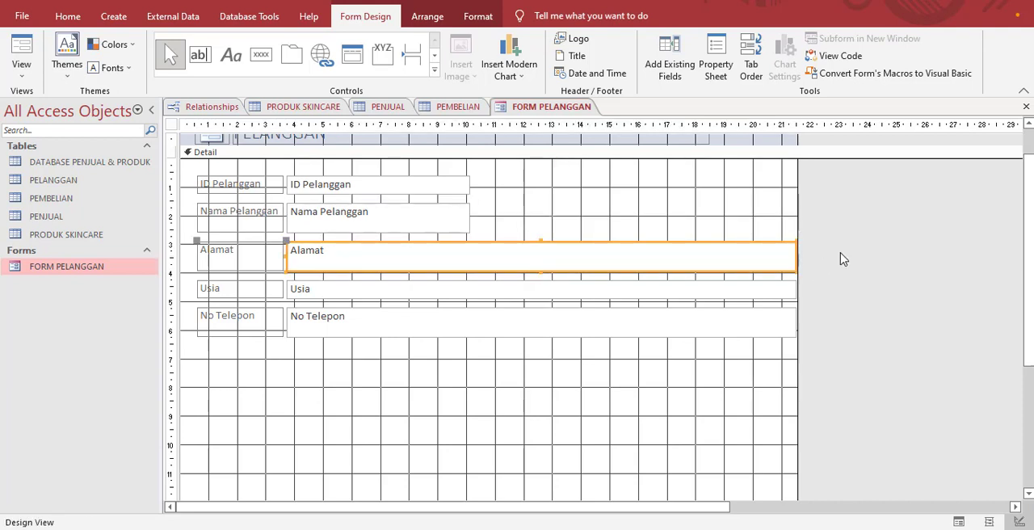
left_click_drag(795, 254, 471, 262)
left_click(780, 289)
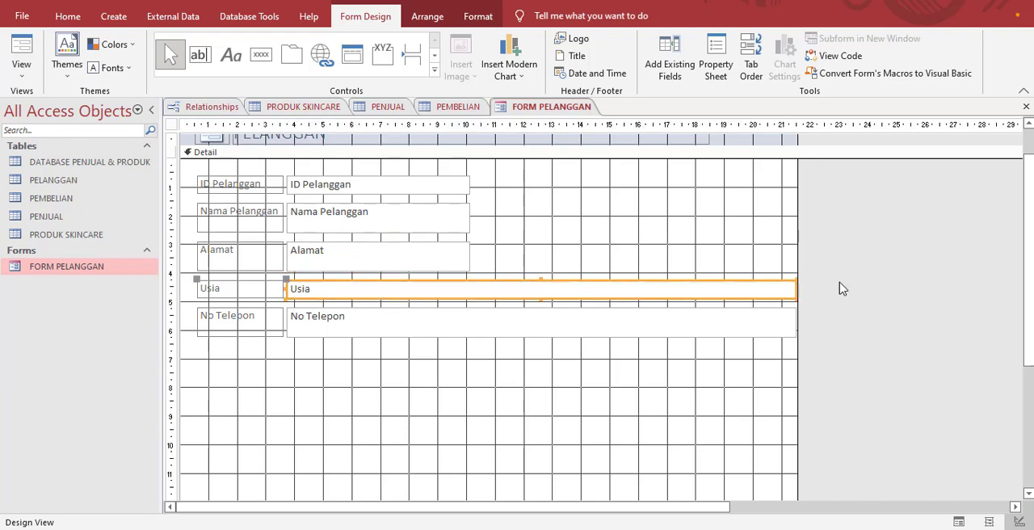
left_click_drag(796, 289, 471, 293)
left_click(751, 329)
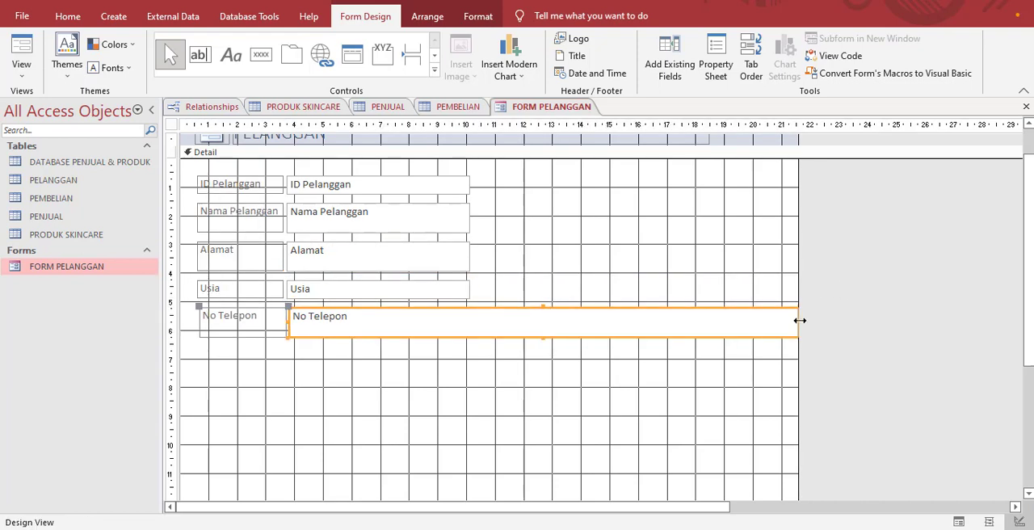
left_click_drag(799, 321, 471, 321)
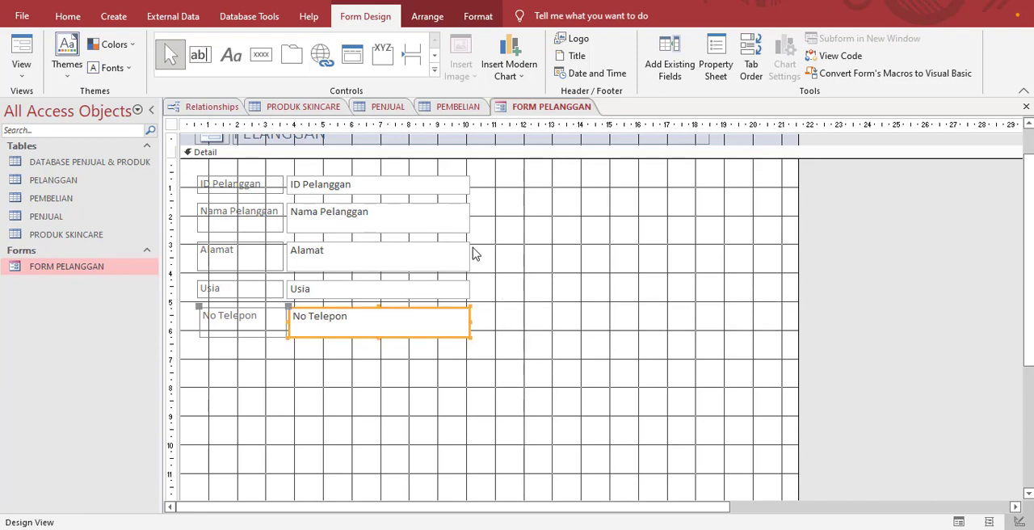
Step: Draw a command button below the No Telepon field and assign it the Record Operations action Add New Record
left_click(261, 54)
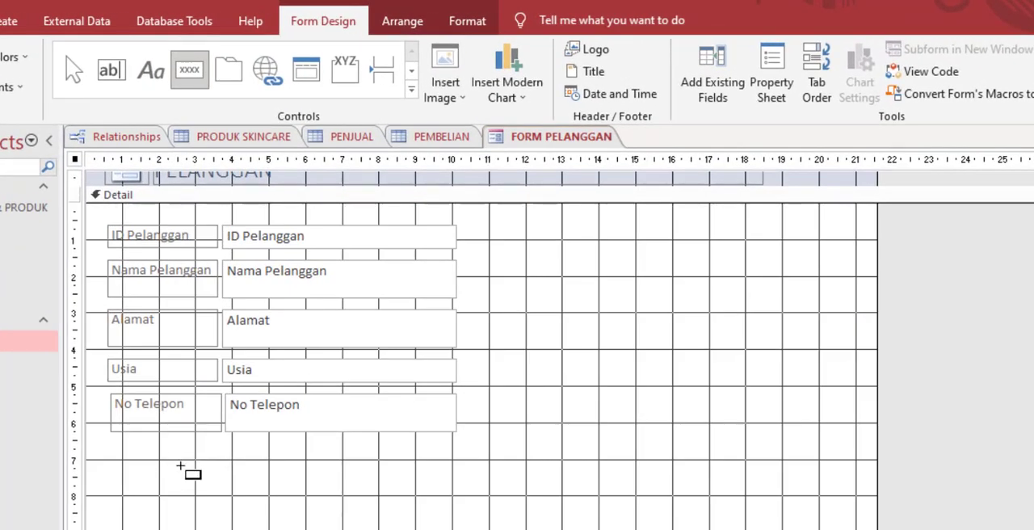
left_click_drag(181, 463, 257, 496)
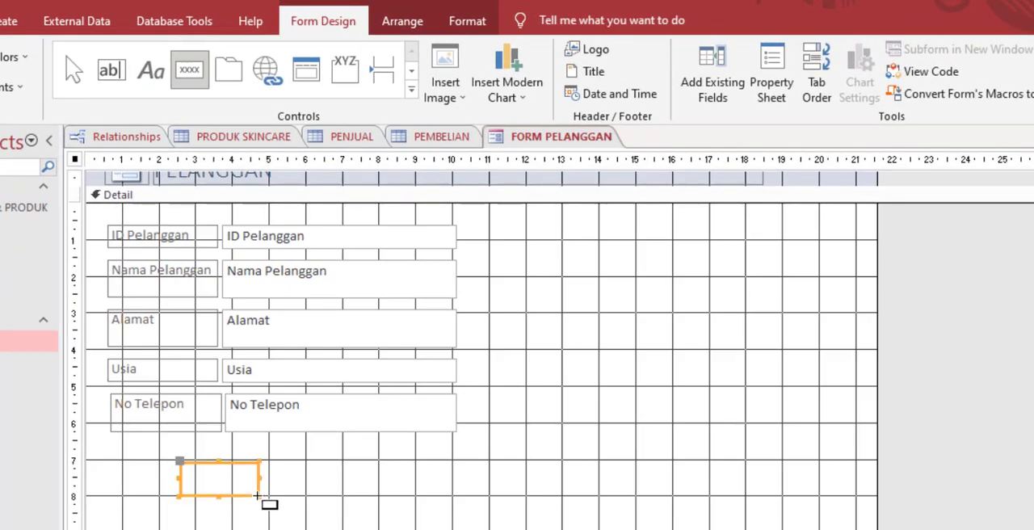
left_click(475, 257)
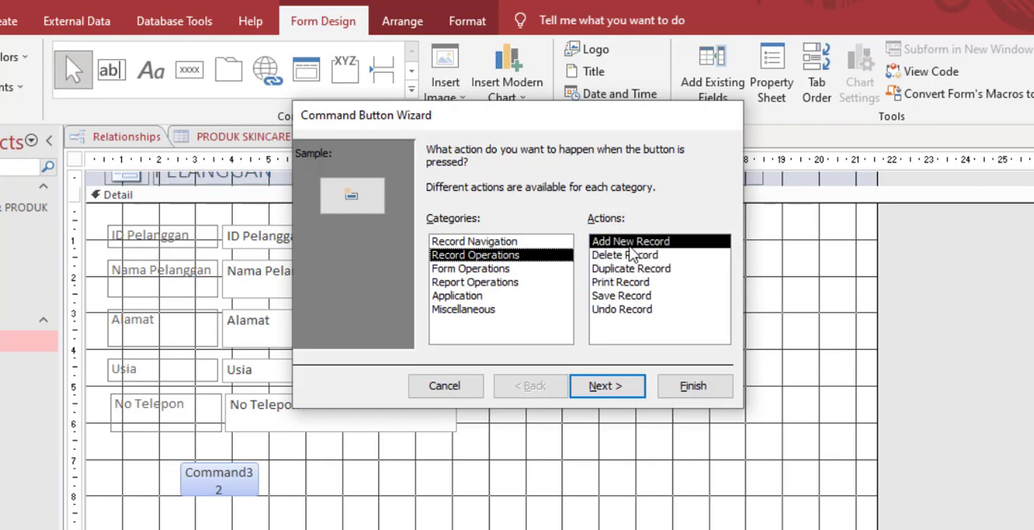
left_click(617, 391)
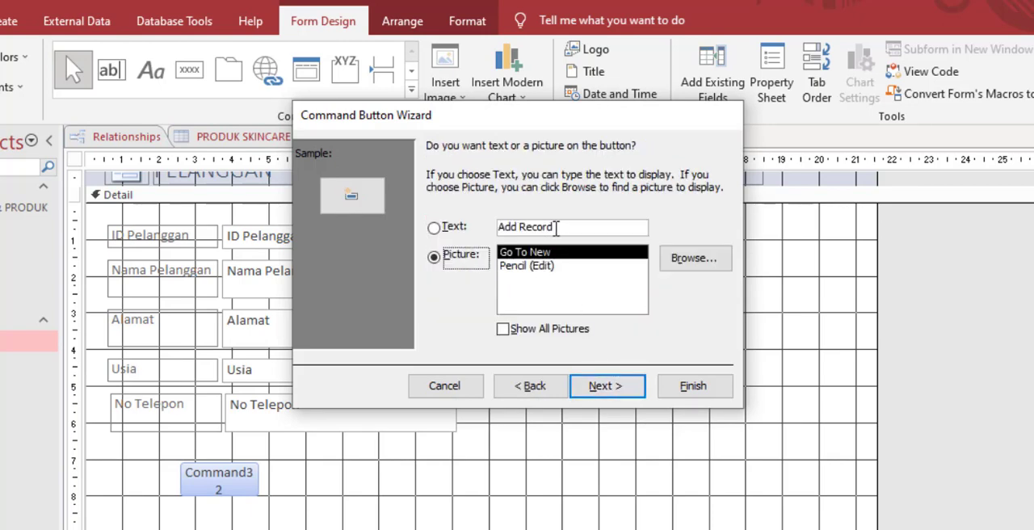
Step: Label the new command button with the text INPUT and enlarge it to about 2 cm wide and 1 cm high
left_click(581, 233)
key("BackSpace")
key("BackSpace")
key("BackSpace")
key("BackSpace")
key("BackSpace")
key("BackSpace")
key("BackSpace")
key("BackSpace")
key("BackSpace")
key("BackSpace")
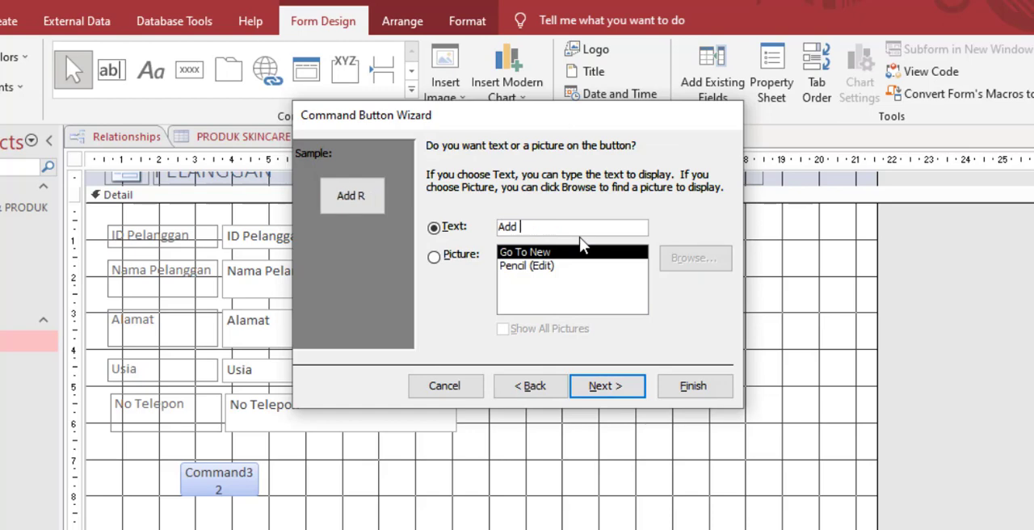
type("INPUT")
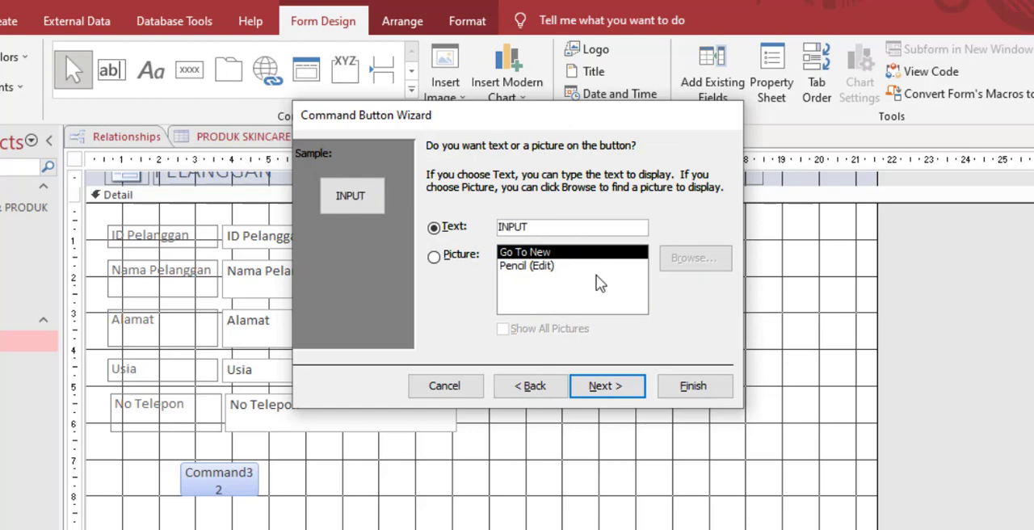
left_click(608, 387)
left_click(694, 391)
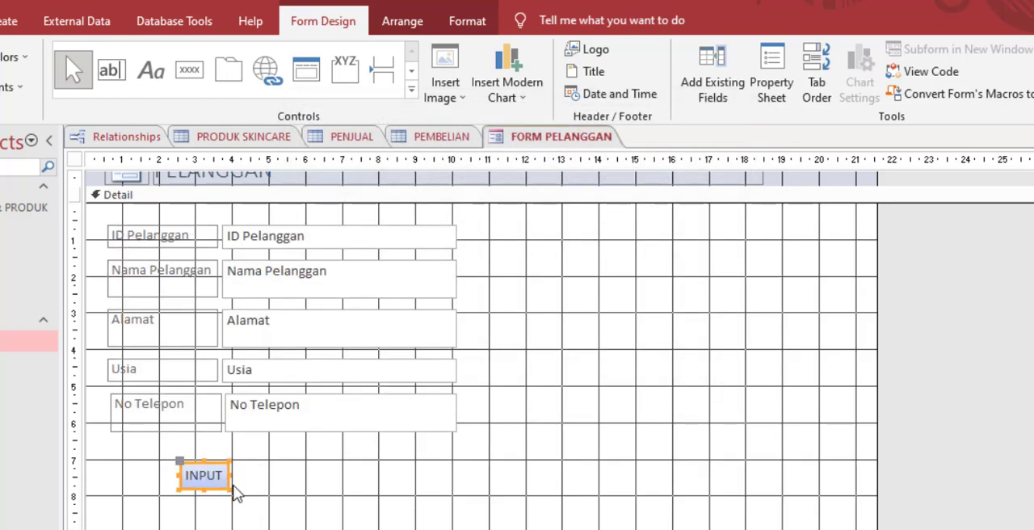
mouse_move(229, 491)
left_mouse_down()
mouse_move(248, 501)
mouse_move(238, 485)
mouse_move(232, 496)
left_mouse_up()
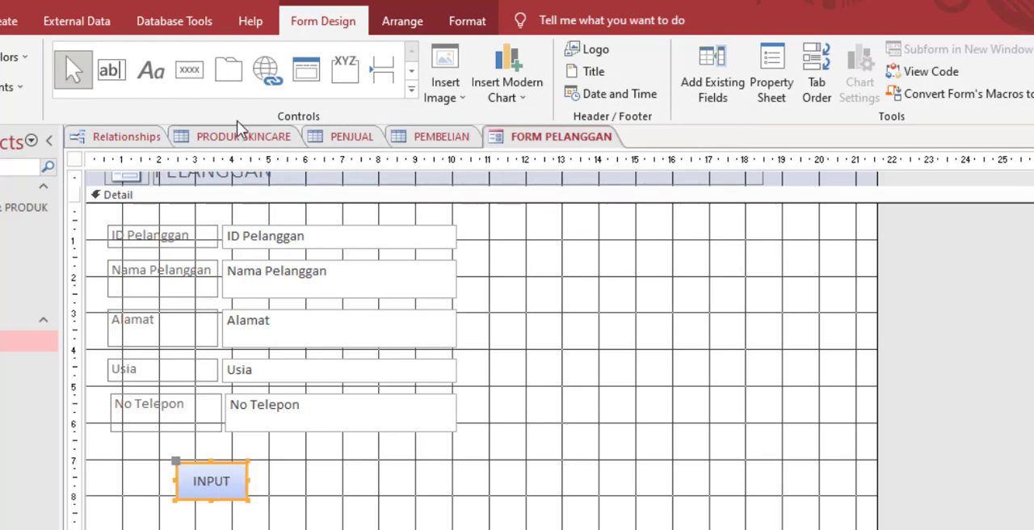
Step: Add a command button just right of INPUT with the Save Record action and the Save Record picture
left_click(189, 69)
left_click_drag(258, 464, 321, 501)
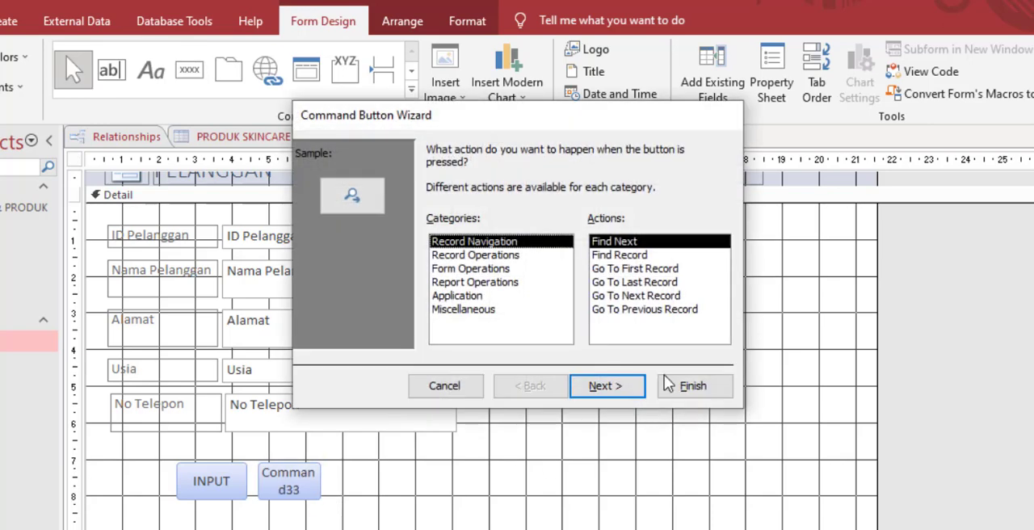
left_click(497, 256)
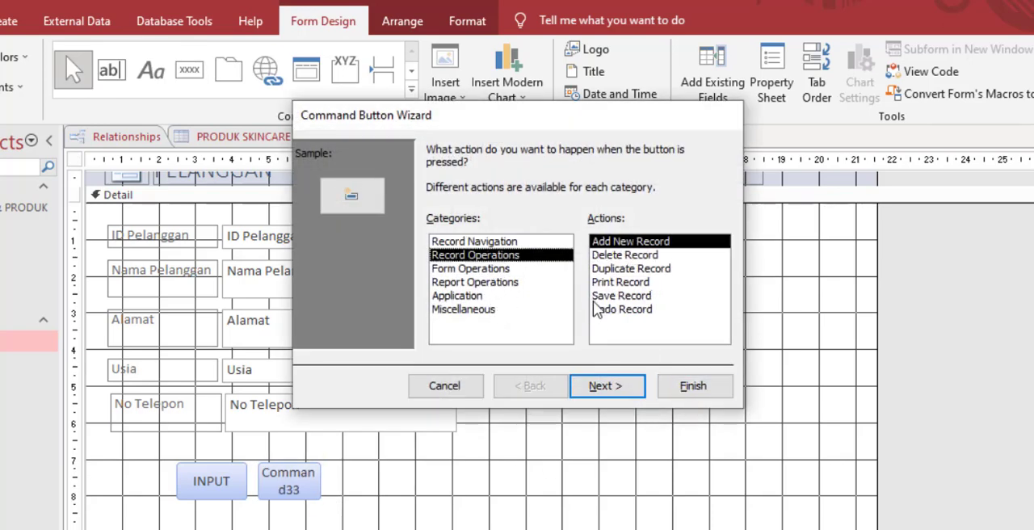
left_click(607, 298)
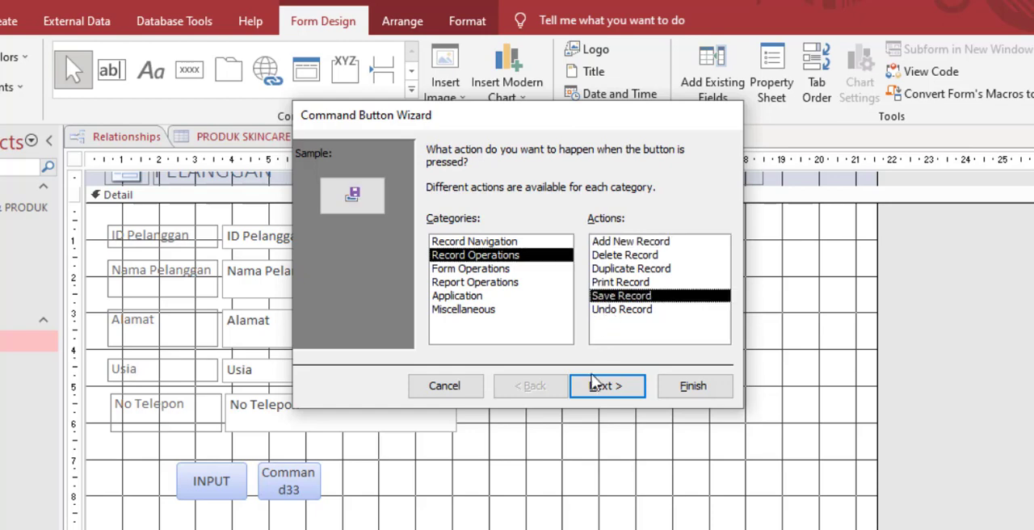
left_click(595, 387)
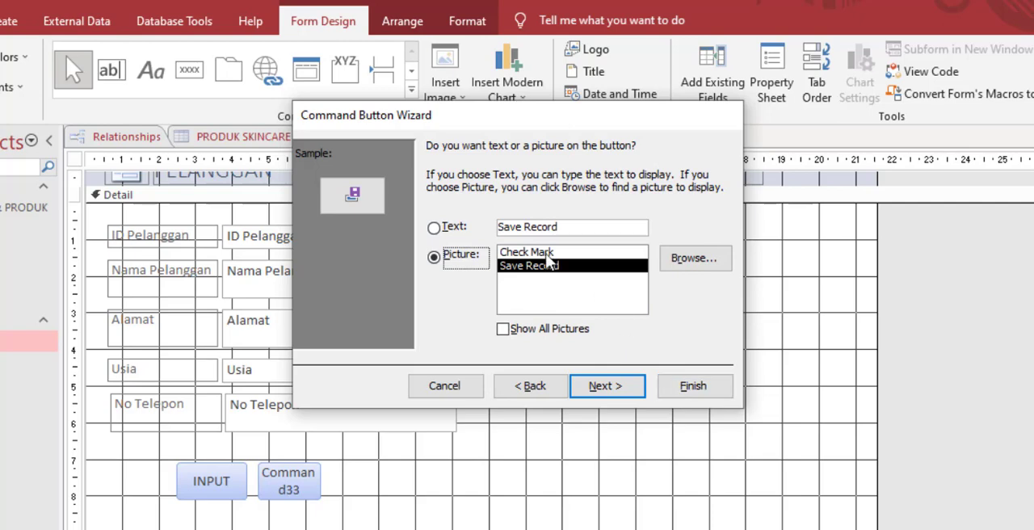
left_click(549, 252)
left_click(552, 265)
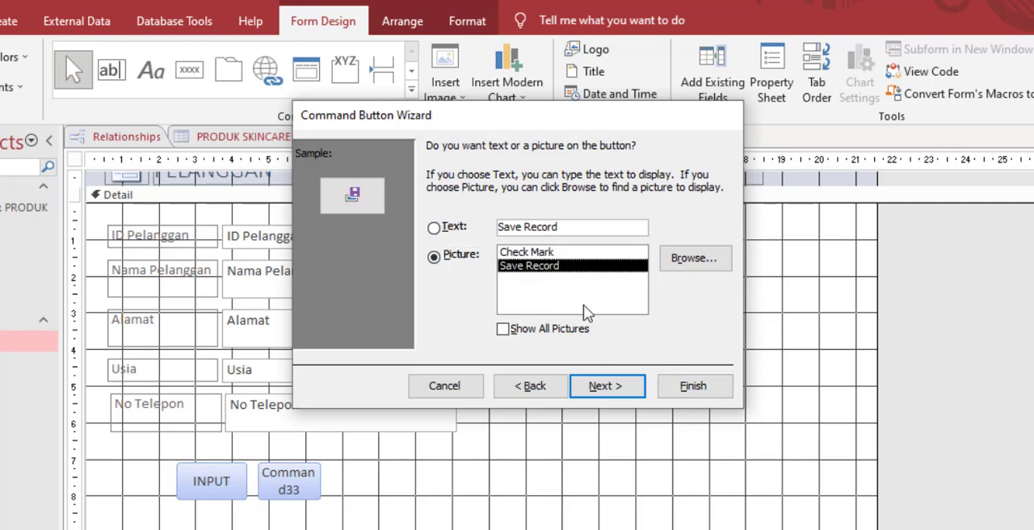
left_click(678, 387)
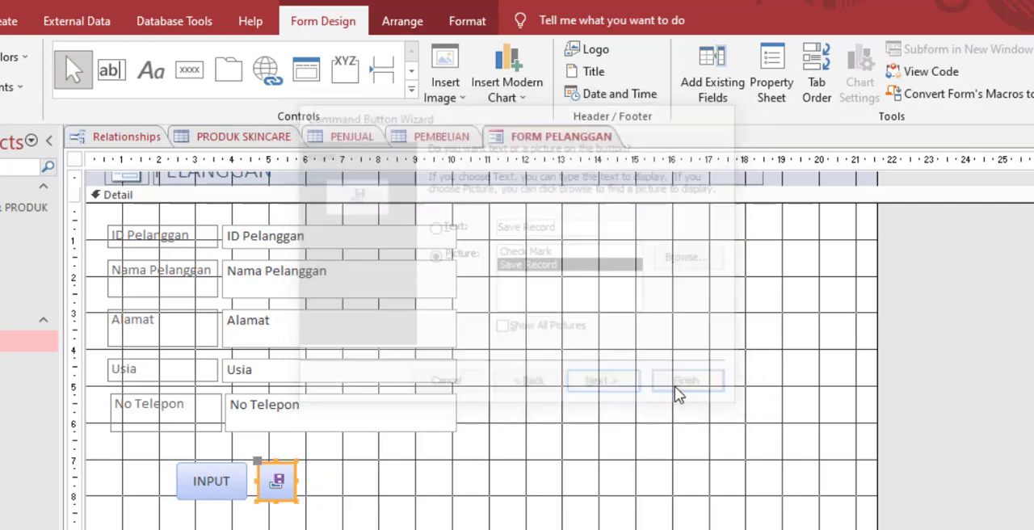
Step: Shift the INPUT and save buttons together about 0.6 cm to the right
left_click(324, 479)
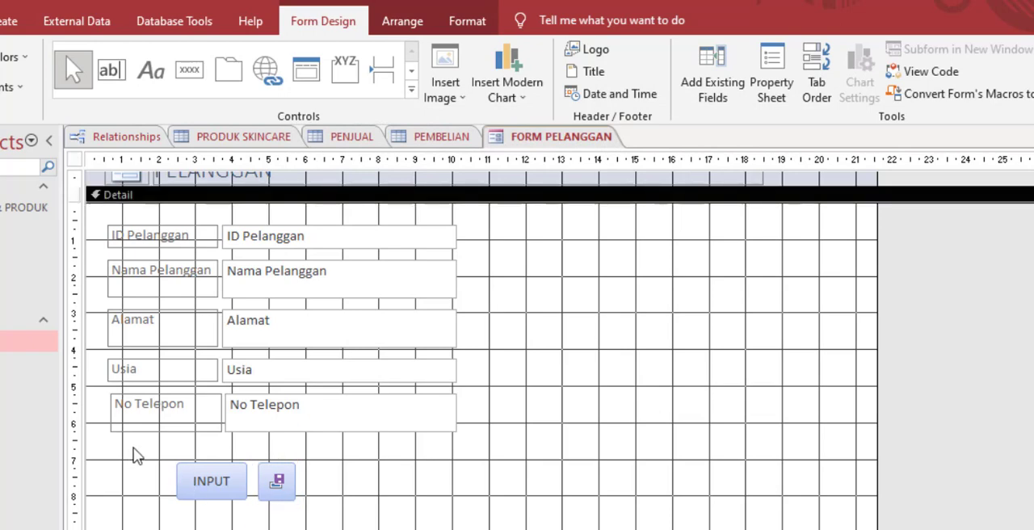
left_click_drag(134, 455, 310, 501)
left_click(397, 506)
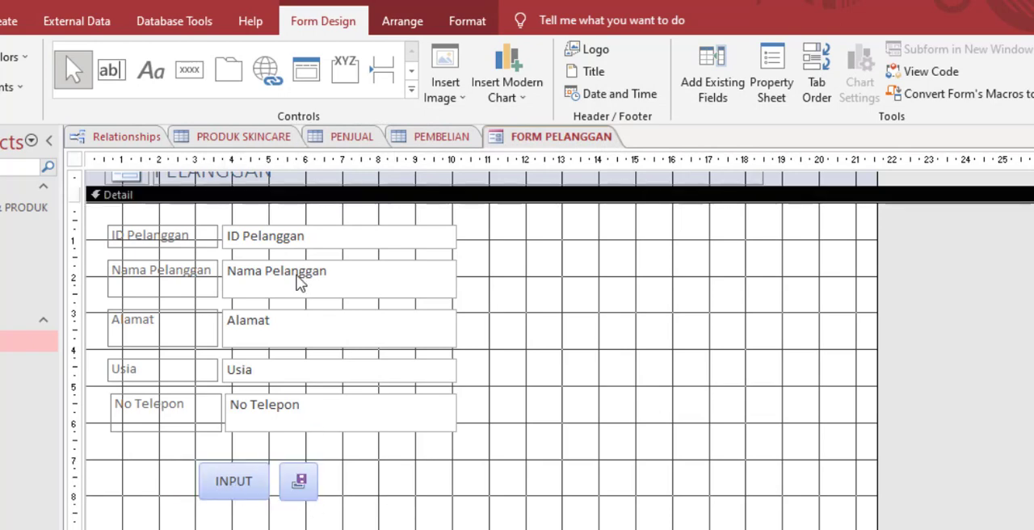
Step: Add a Go To Next Record button with the Go To Next picture right of the save button and line it up with the row
left_click(189, 69)
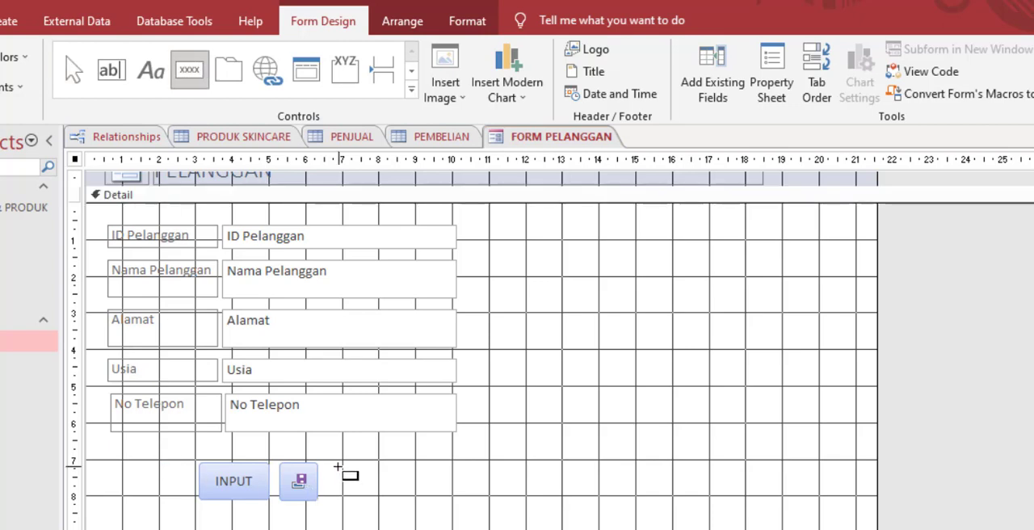
left_click_drag(338, 467, 384, 507)
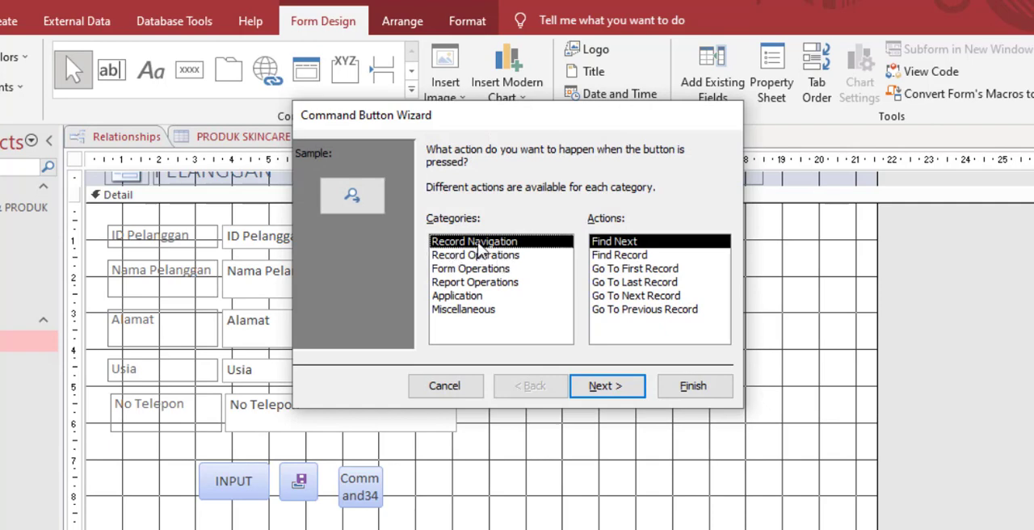
left_click(623, 298)
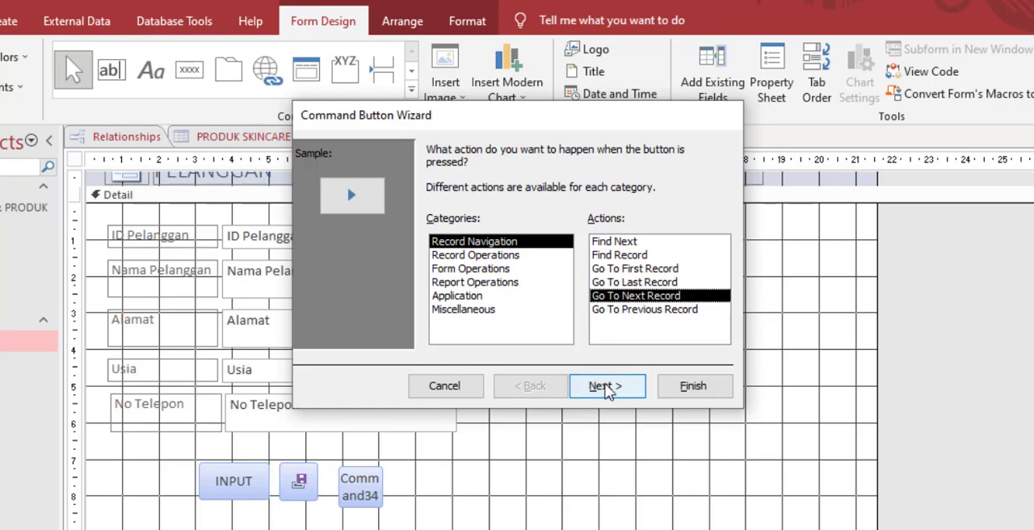
left_click(607, 387)
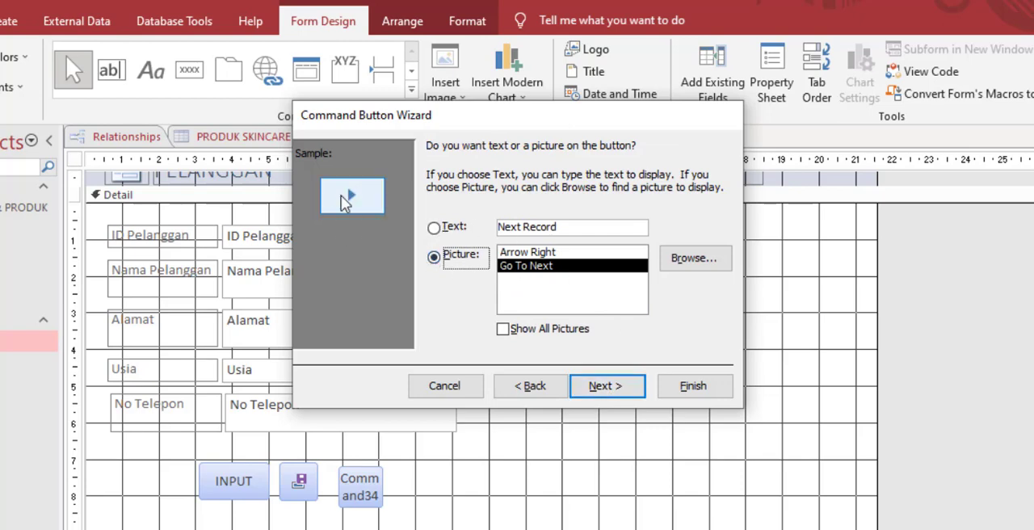
left_click(606, 386)
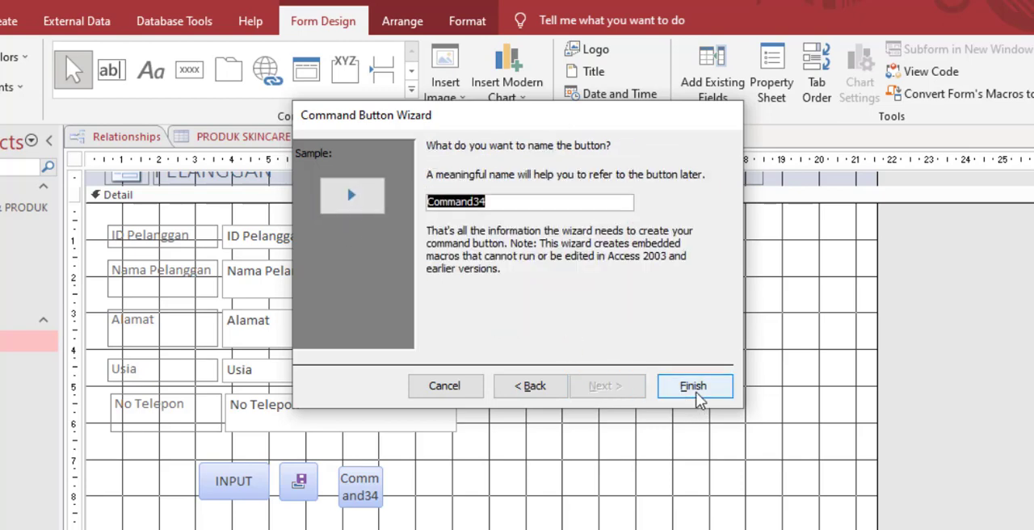
left_click(698, 399)
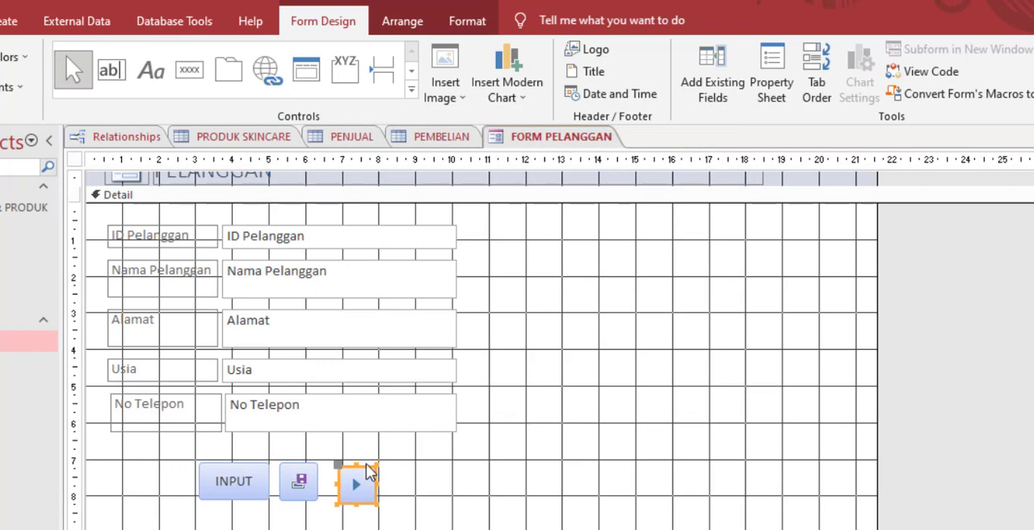
left_click_drag(363, 461, 356, 455)
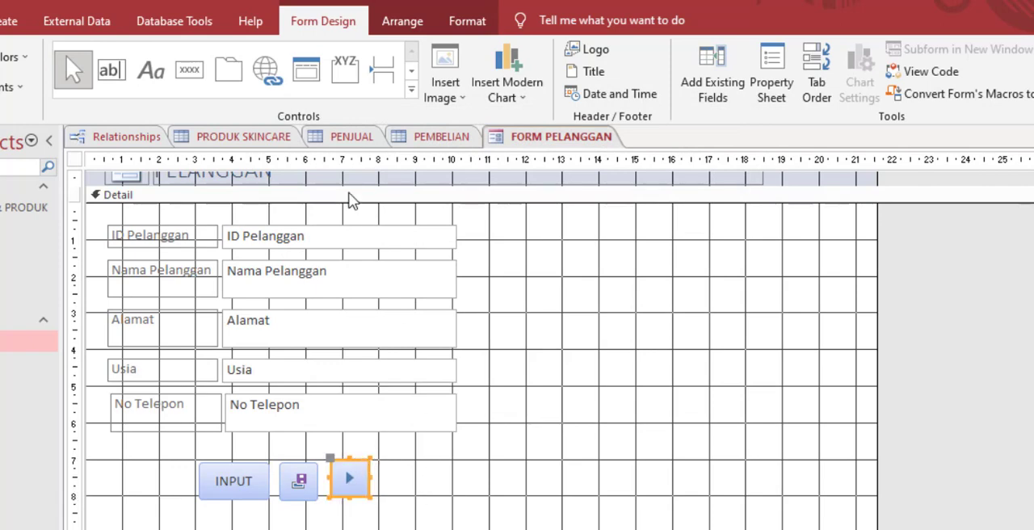
Step: Add a Go To Previous Record button with the Go To Previous picture left of INPUT and line it up with the row
left_click(189, 70)
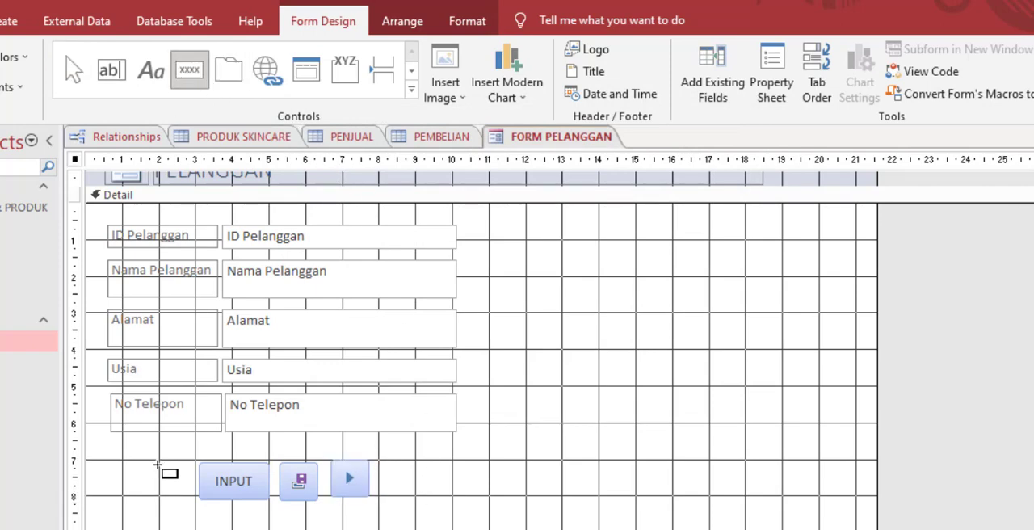
mouse_move(157, 465)
left_mouse_down()
mouse_move(194, 489)
mouse_move(192, 501)
left_mouse_up()
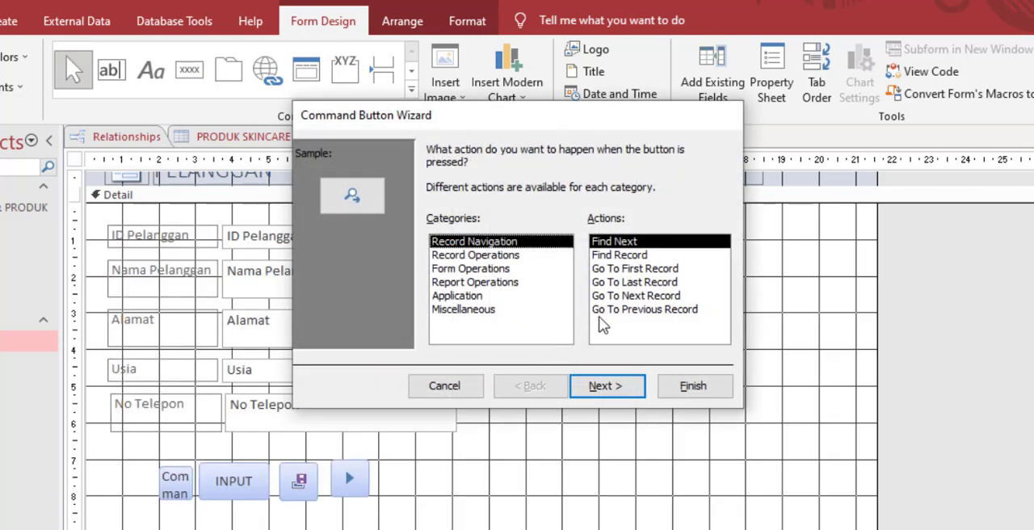
left_click(613, 311)
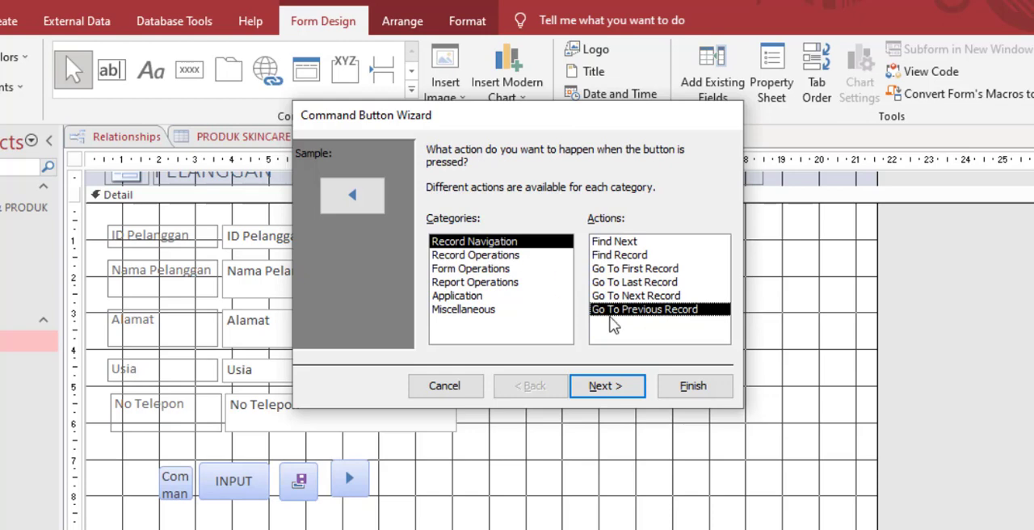
left_click(602, 387)
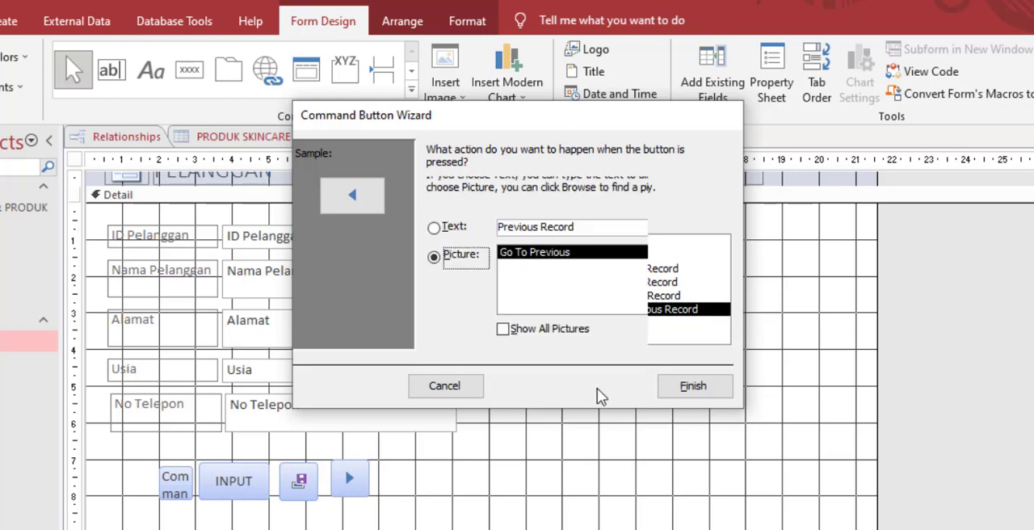
left_click(677, 393)
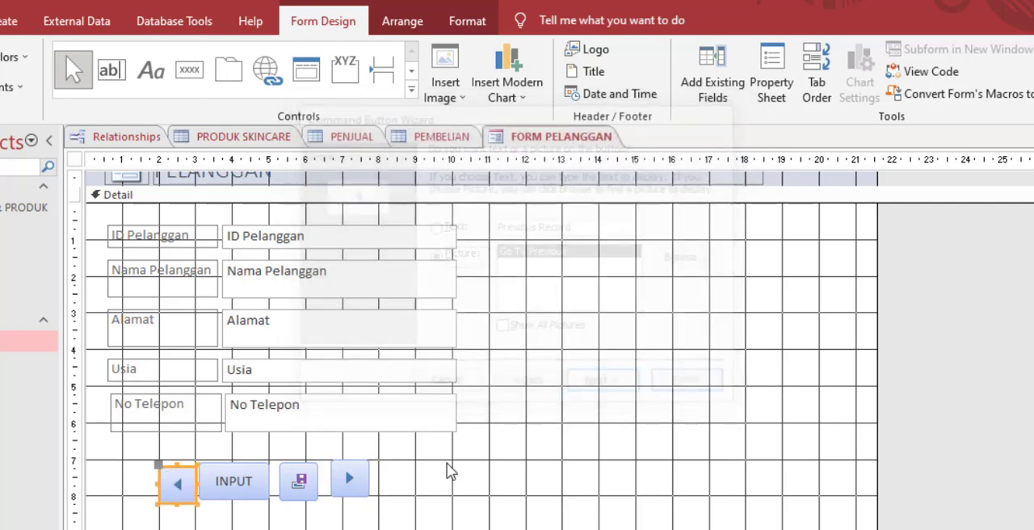
mouse_move(190, 469)
left_mouse_down()
mouse_move(175, 468)
mouse_move(180, 461)
left_mouse_up()
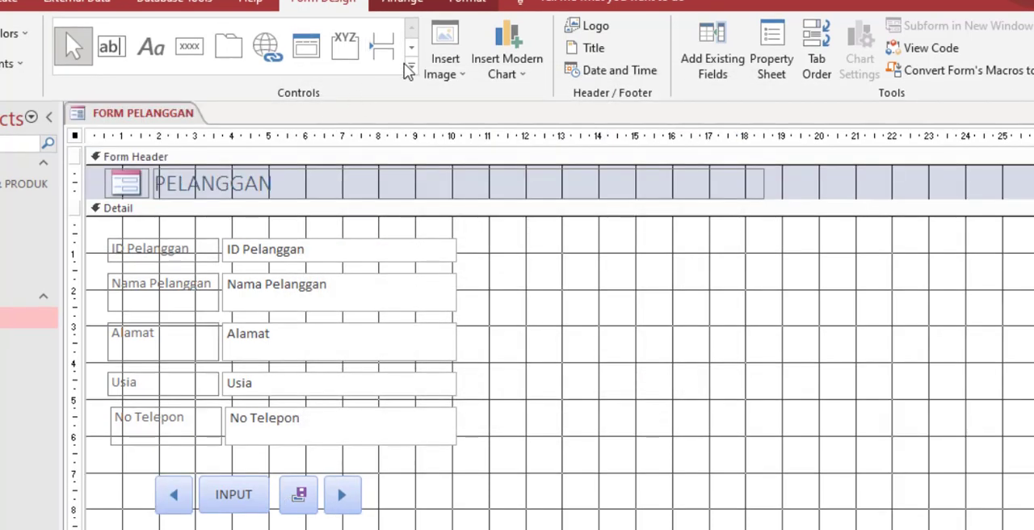
Step: Draw a subform about 9.7 cm wide and 5.6 cm high beside the customer fields, leave it unbound without the wizard, and open its properties
left_click(411, 66)
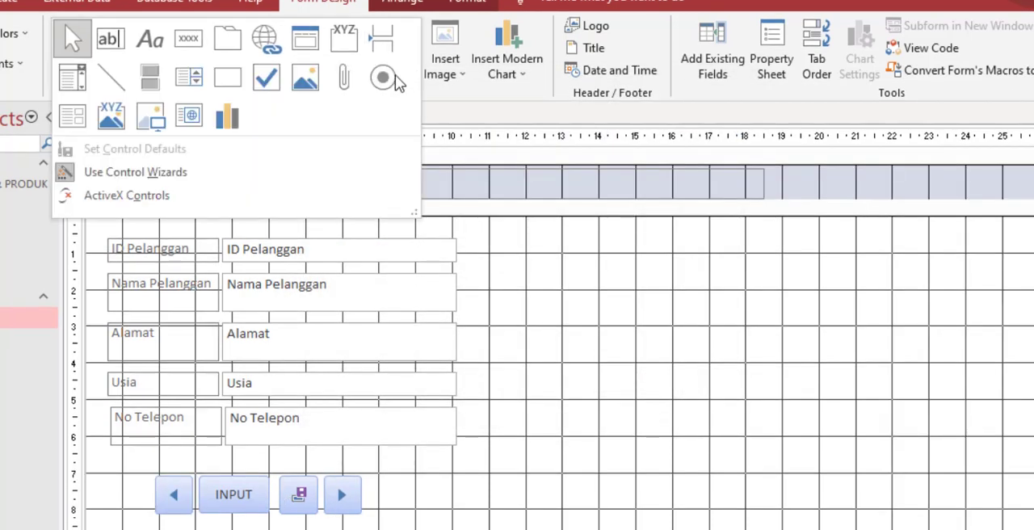
left_click(77, 129)
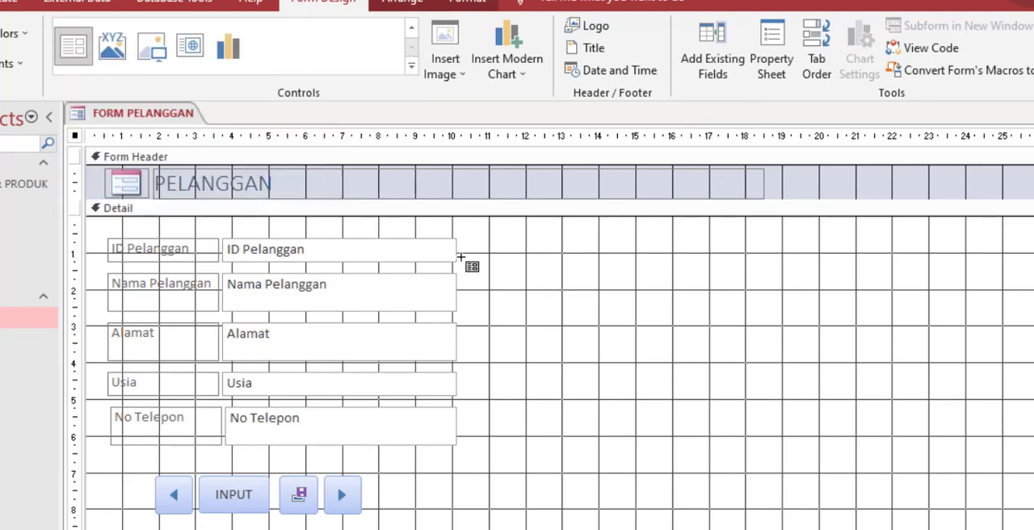
left_click_drag(488, 249, 839, 443)
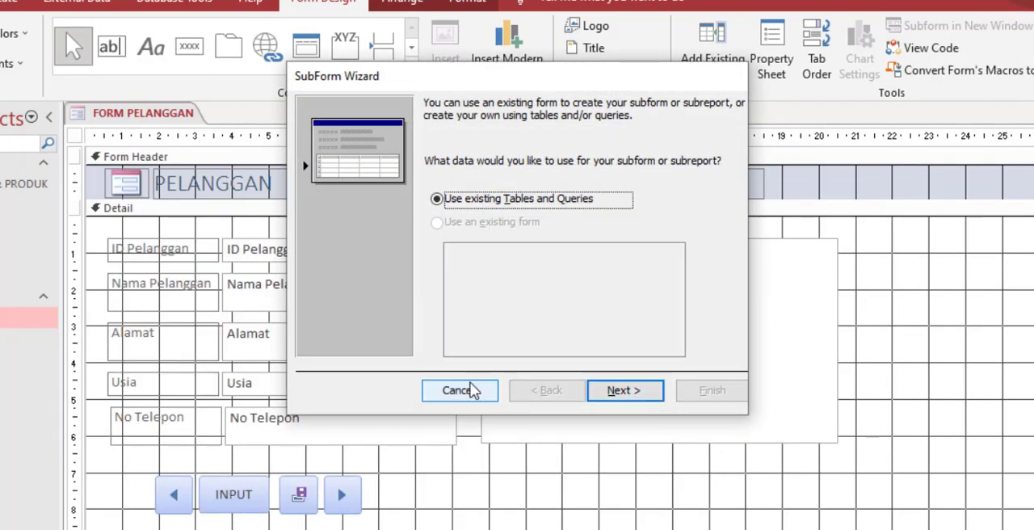
left_click(473, 390)
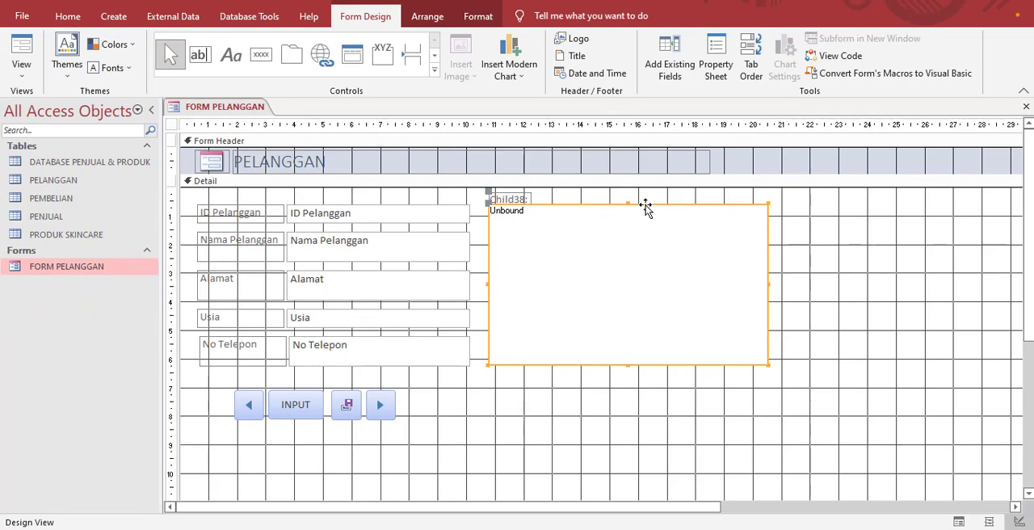
right_click(646, 208)
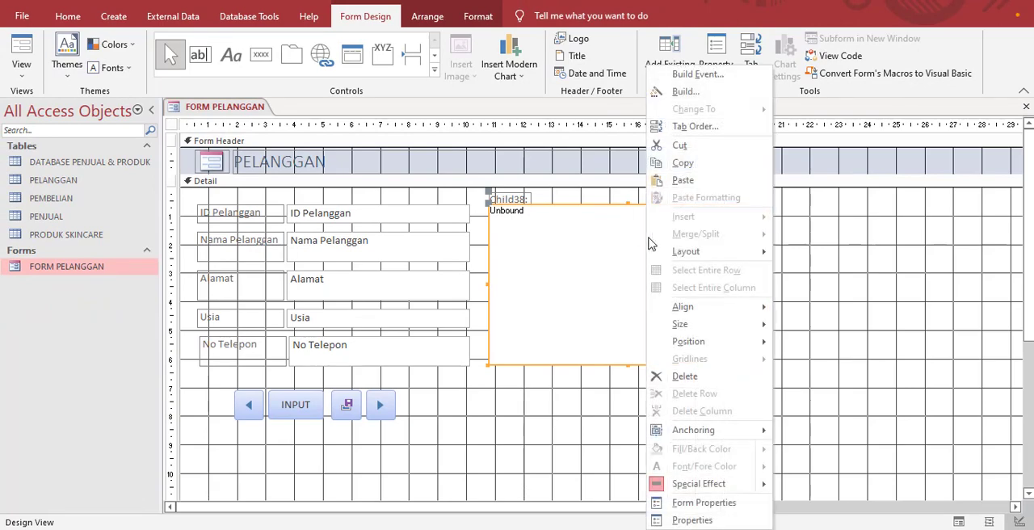
left_click(704, 521)
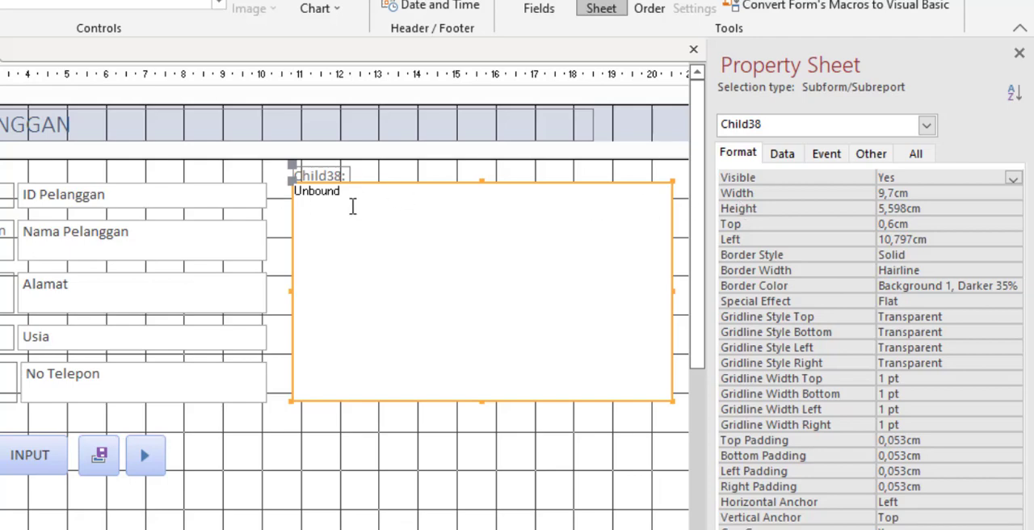
Step: Set the subform's source object to Table.PELANGGAN and display FORM PELANGGAN in Form view
left_click(783, 155)
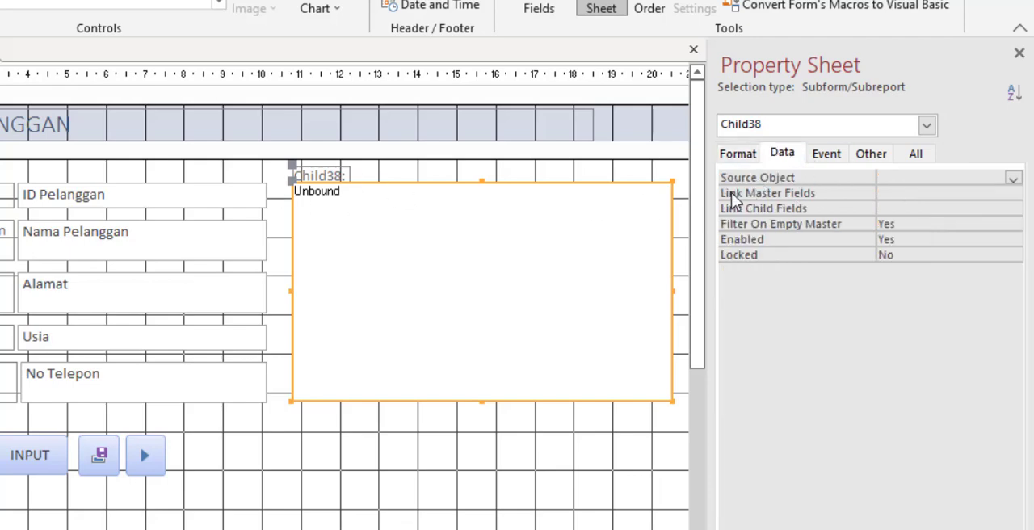
left_click(1012, 176)
left_click(1014, 177)
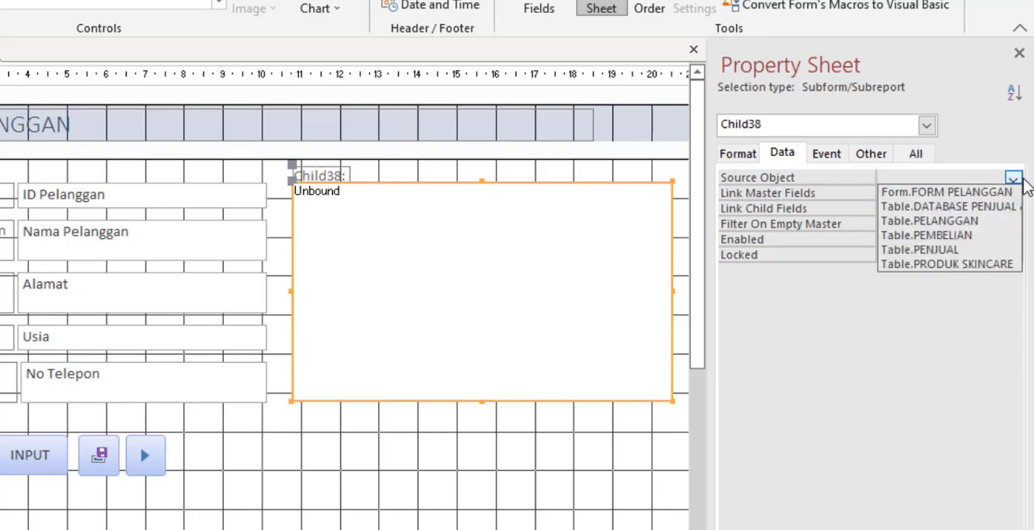
left_click(937, 222)
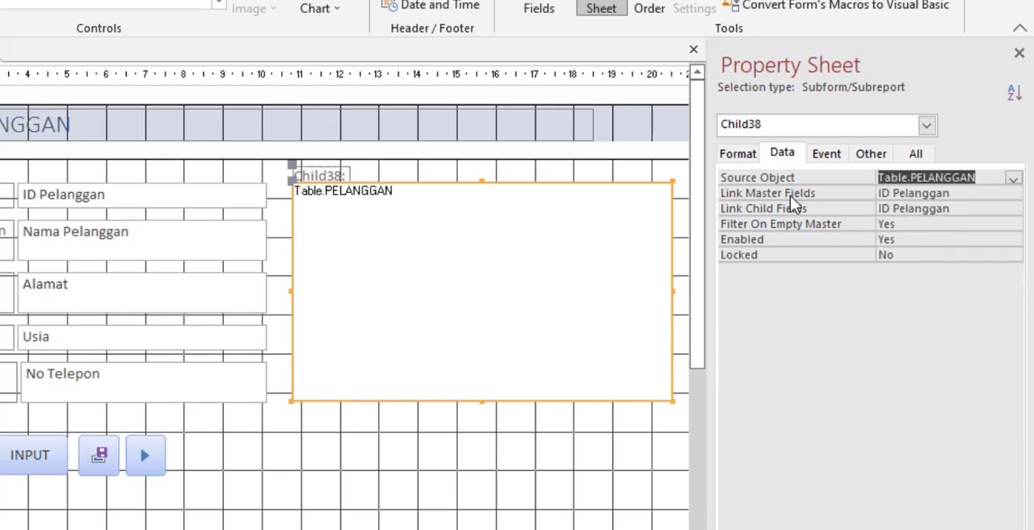
left_click(315, 459)
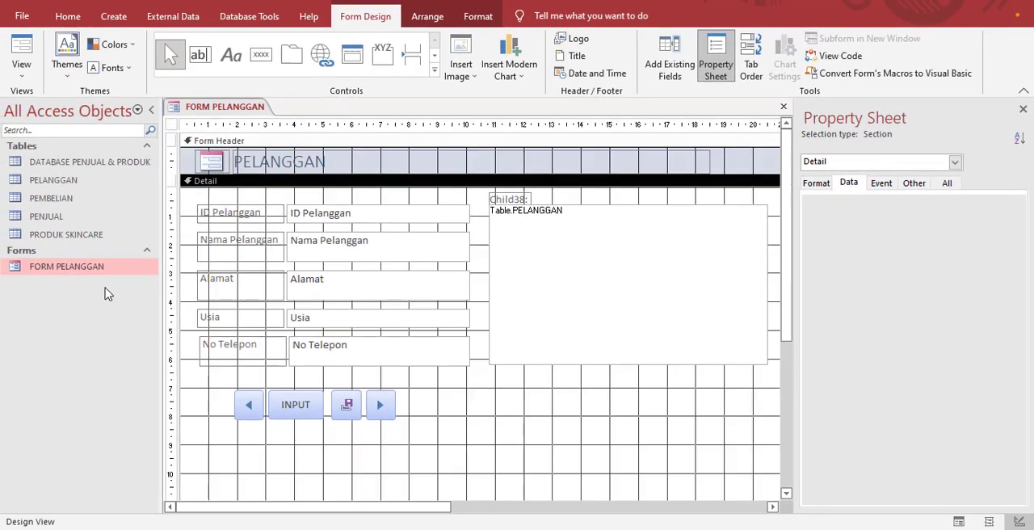
double_click(108, 267)
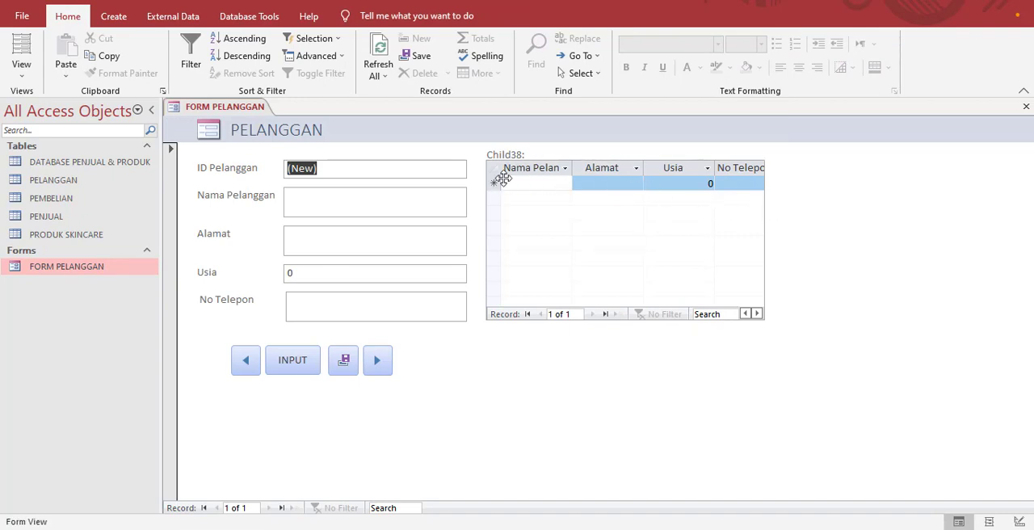
Step: Return FORM PELANGGAN to Design view, delete the subform's attached label, and close the property sheet
right_click(142, 273)
left_click(194, 314)
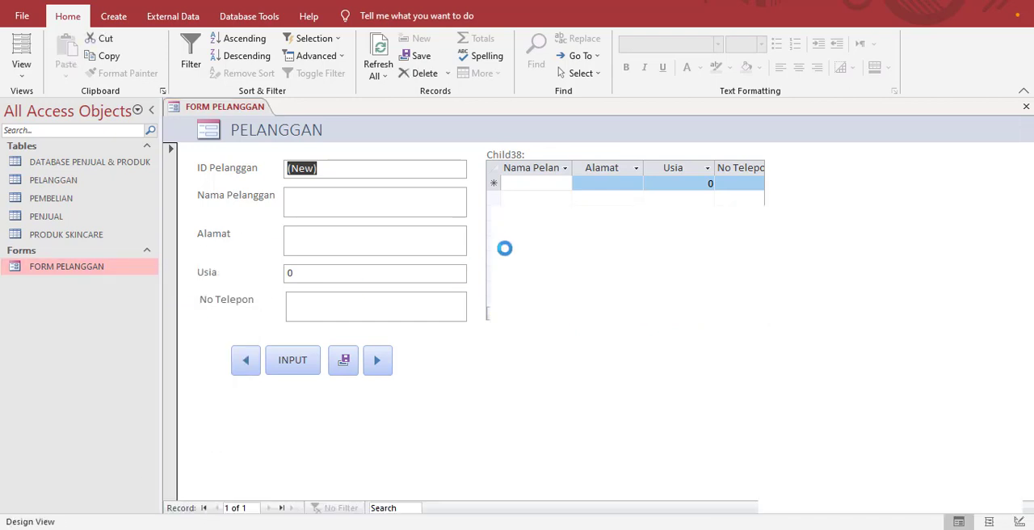
left_click(527, 199)
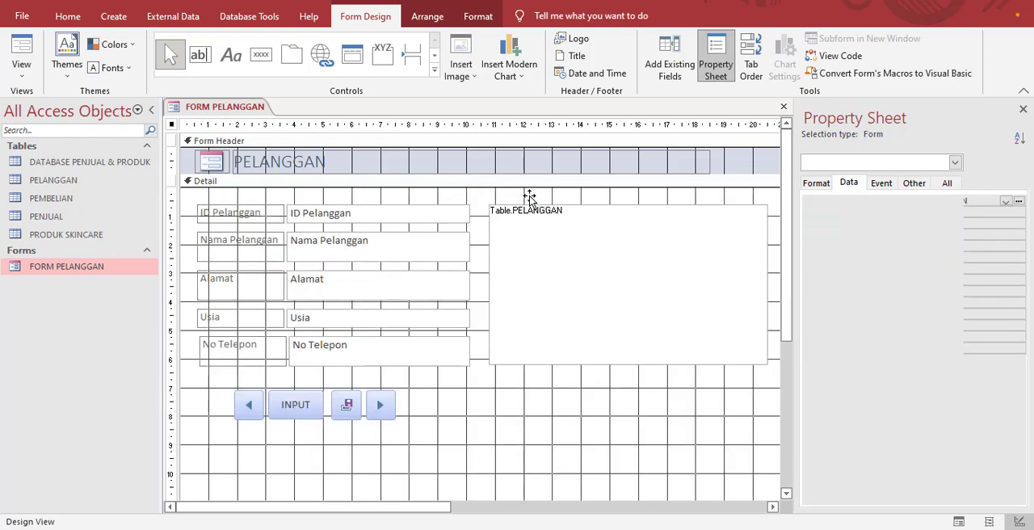
key("Delete")
left_click(1022, 110)
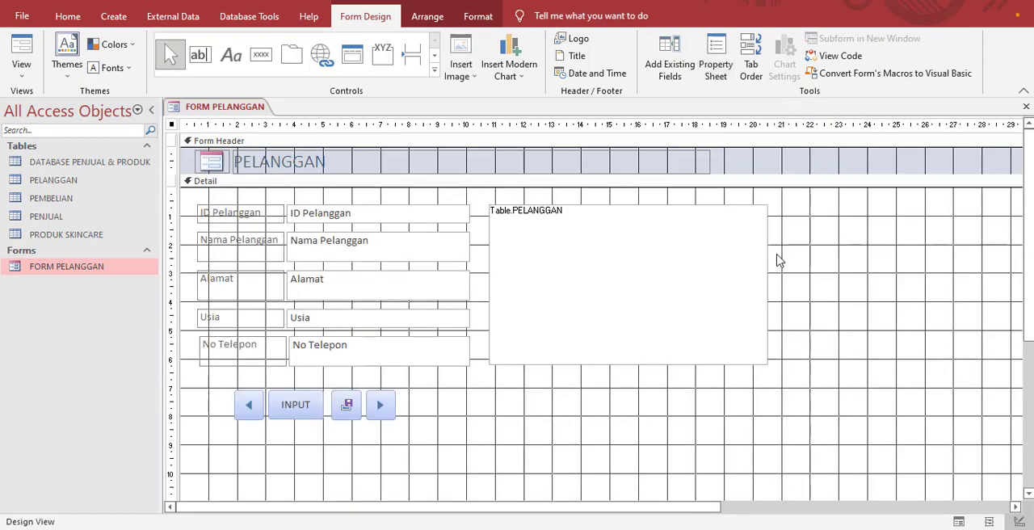
Step: Widen the PELANGGAN subform to about 12.2 cm and display the form in Form view
left_click(768, 264)
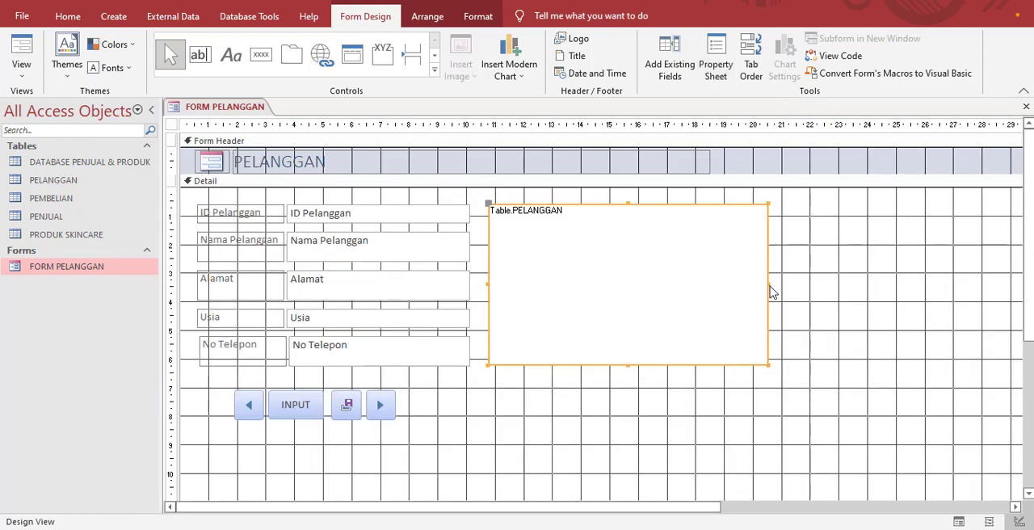
left_click_drag(768, 283, 836, 285)
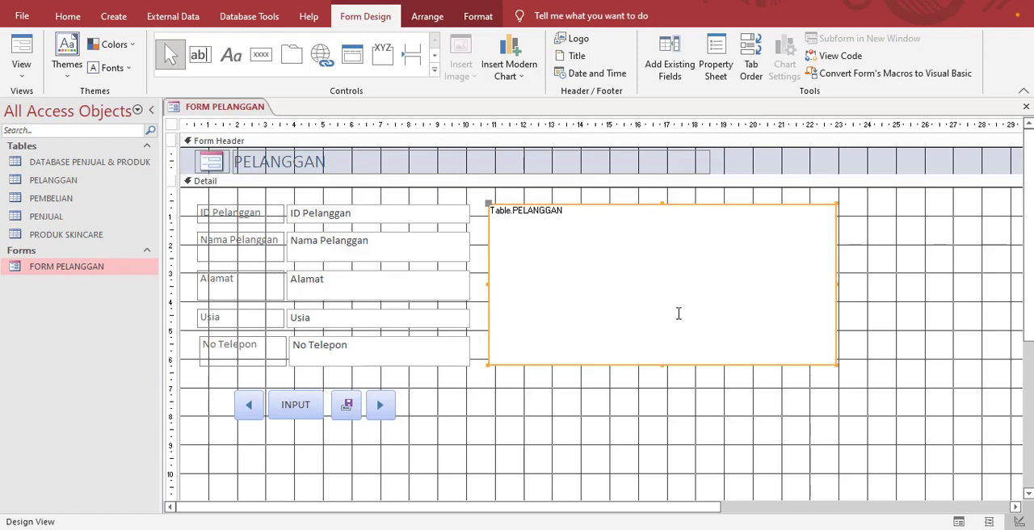
double_click(78, 276)
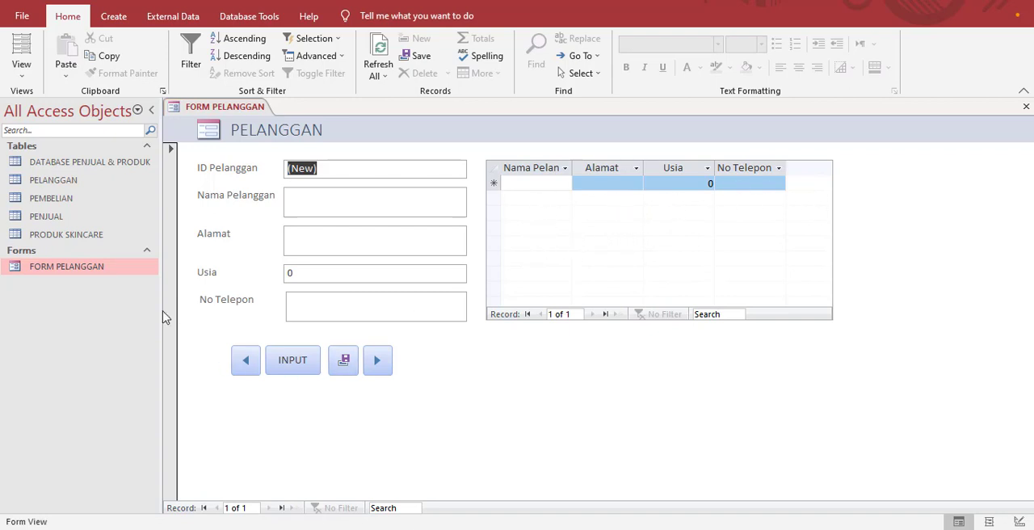
Step: Create a new form based on the PEMBELIAN table
left_click(57, 203)
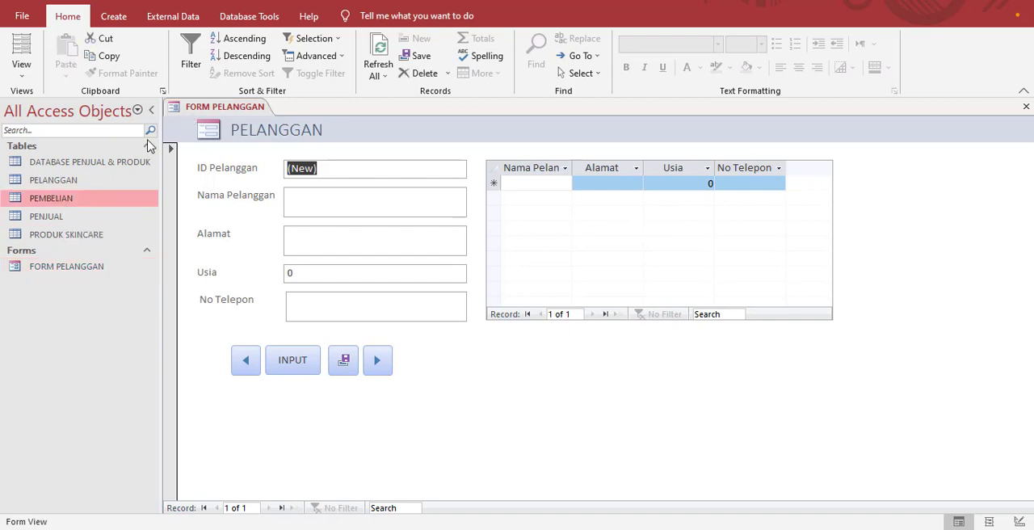
left_click(120, 17)
left_click(283, 69)
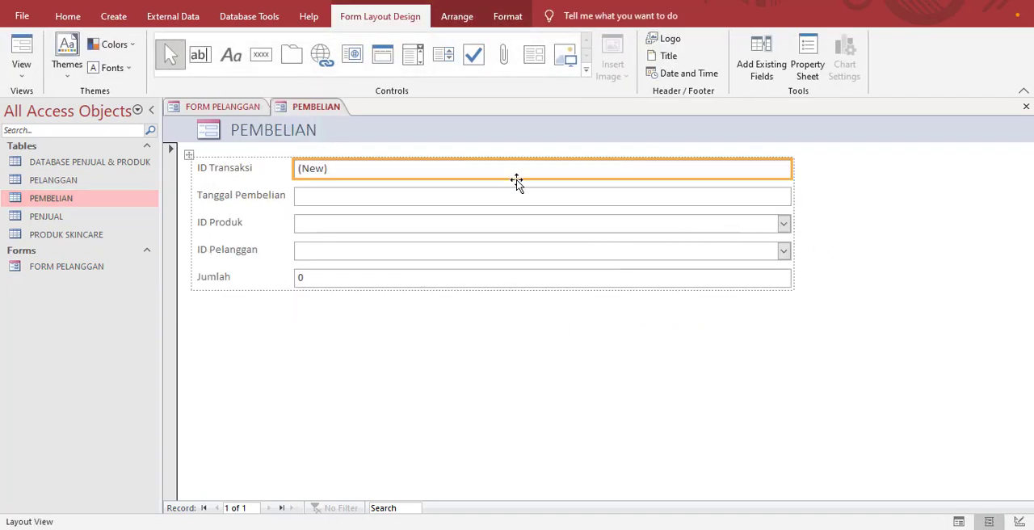
Step: Open the PEMBELIAN table as read-only in Design view
right_click(99, 205)
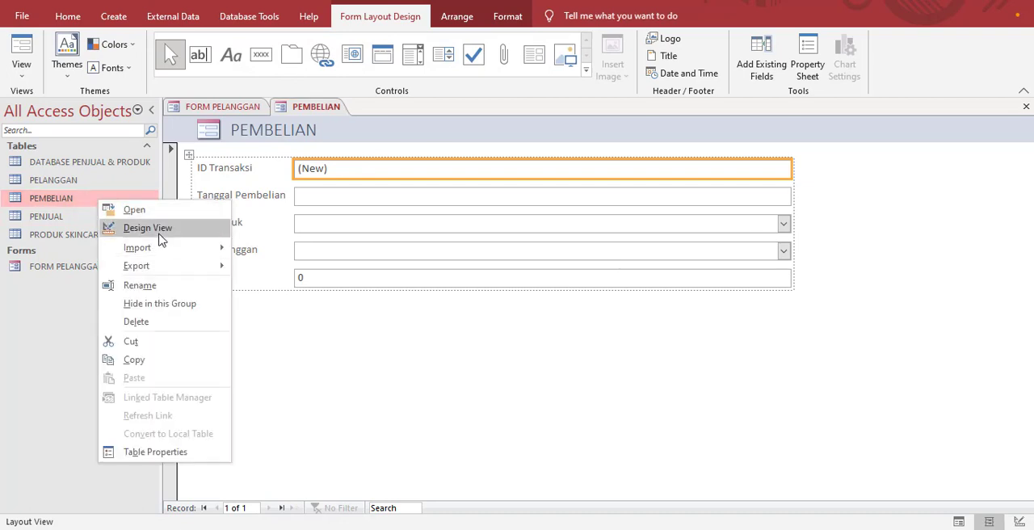
left_click(159, 236)
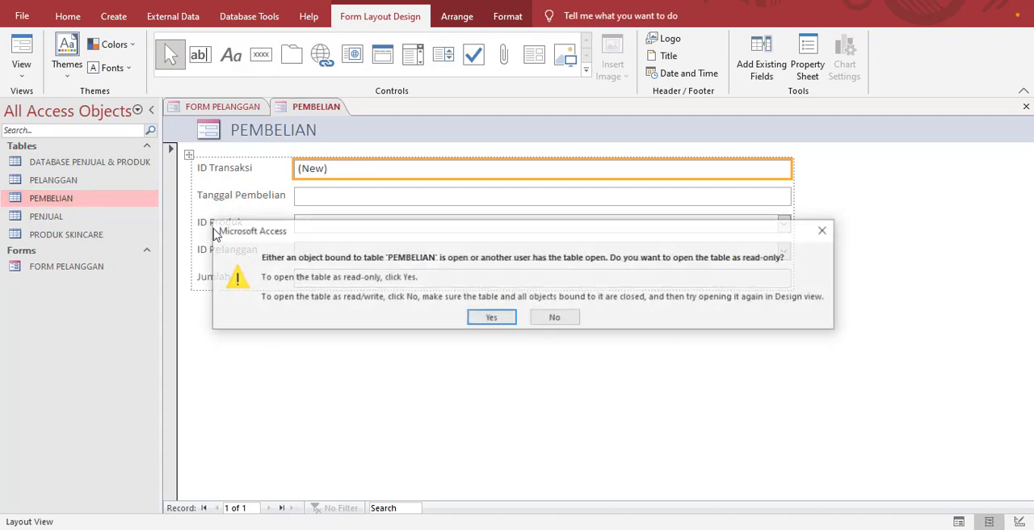
left_click(490, 318)
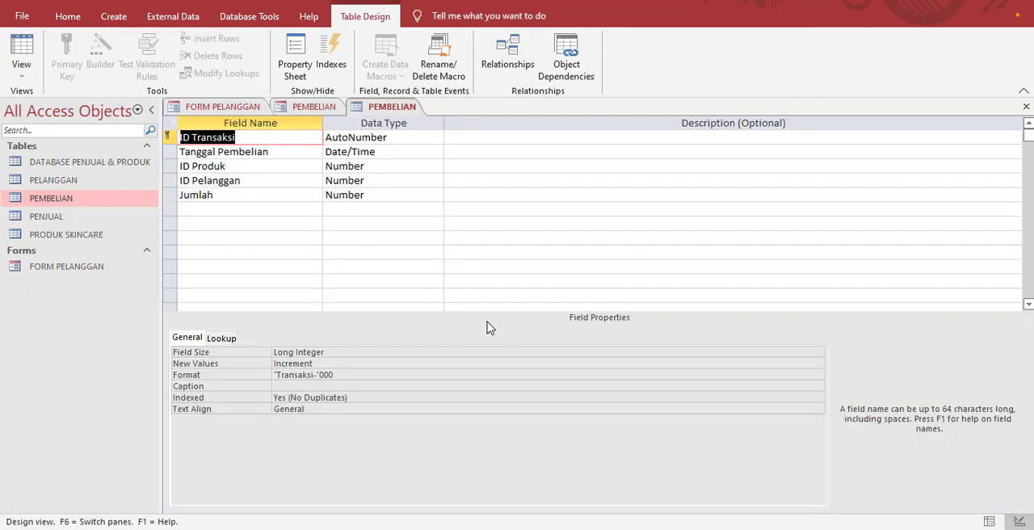
Step: Return to the new PEMBELIAN form and save it as FORM PEMBELIAN
left_click(315, 108)
right_click(325, 113)
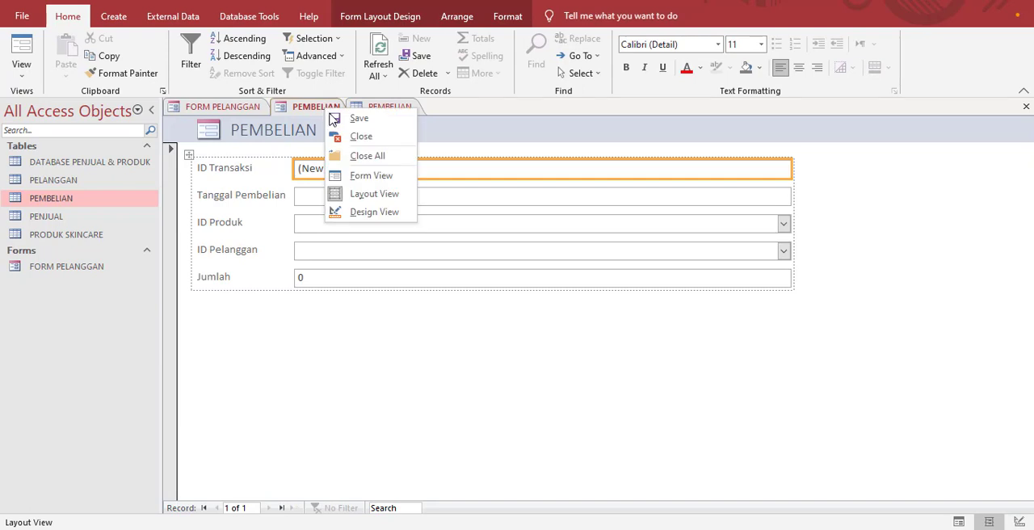
left_click(337, 119)
left_click(472, 180)
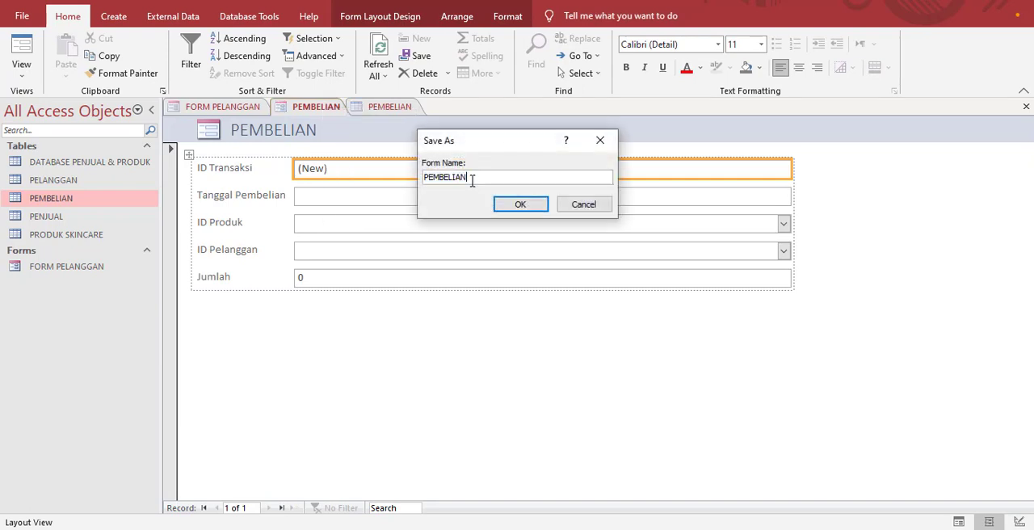
key("Home")
type("FORM")
left_click(519, 205)
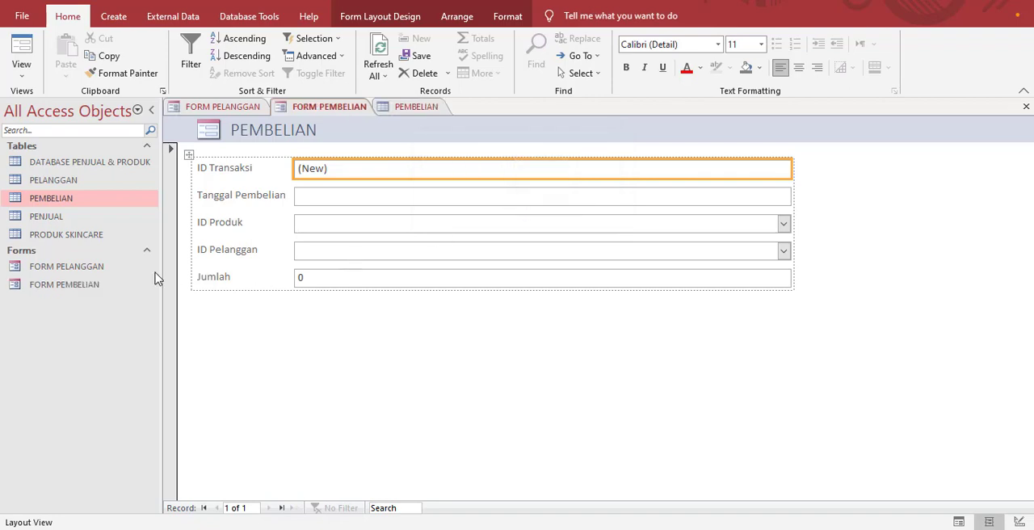
Step: Open FORM PEMBELIAN in Design view, extend the Detail section to about 7.4 cm high, and narrow the field controls to about 5.2 cm
left_click(80, 293)
right_click(80, 293)
left_click(143, 334)
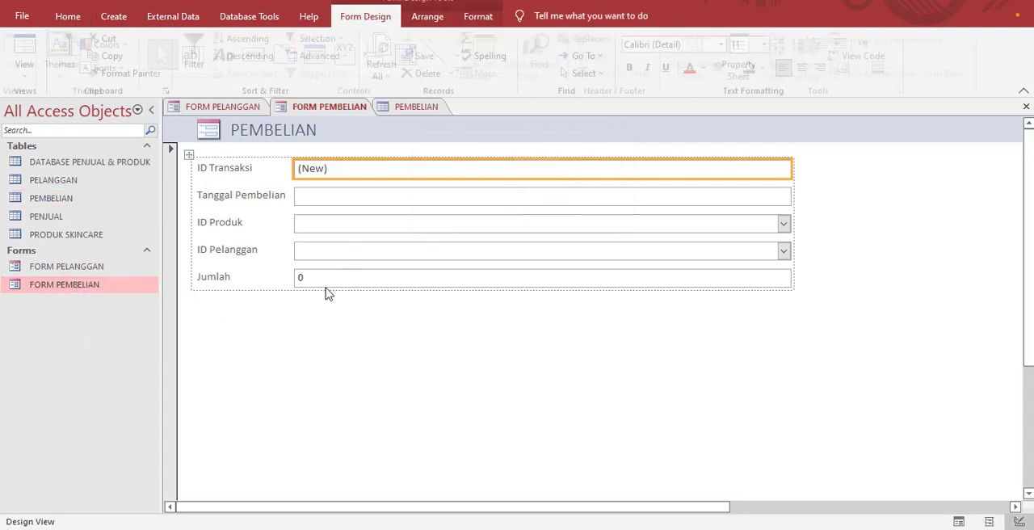
left_click_drag(615, 336, 609, 399)
left_click(782, 215)
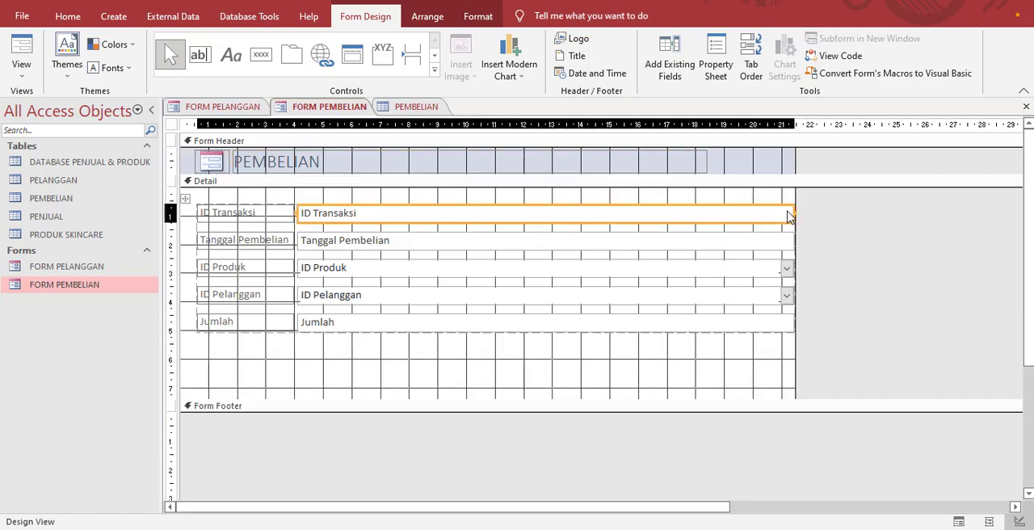
left_click_drag(791, 211, 446, 244)
Step: Add an Add New Record button with the text INPUT below the Jumlah field and shift it slightly down and left
left_click(261, 63)
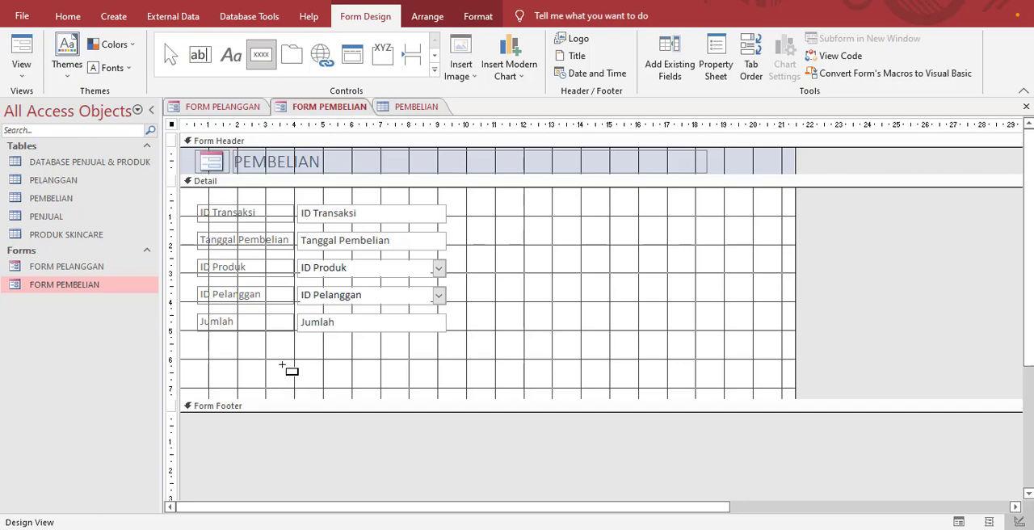
left_click_drag(265, 354, 308, 375)
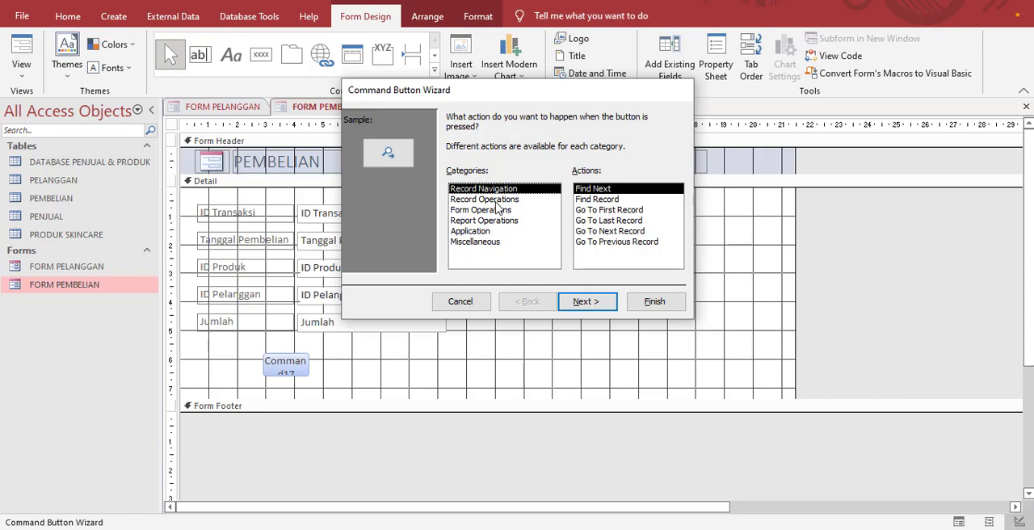
left_click(496, 201)
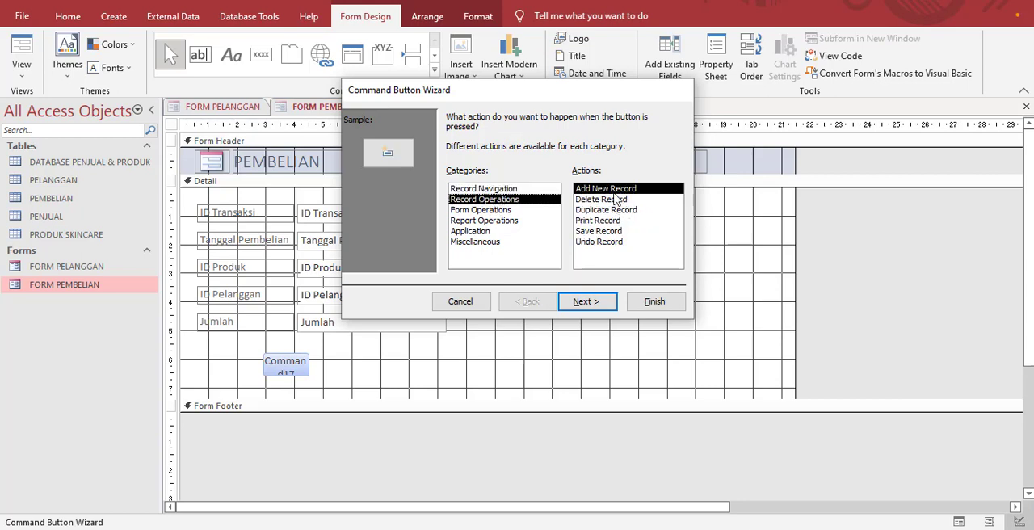
left_click(594, 304)
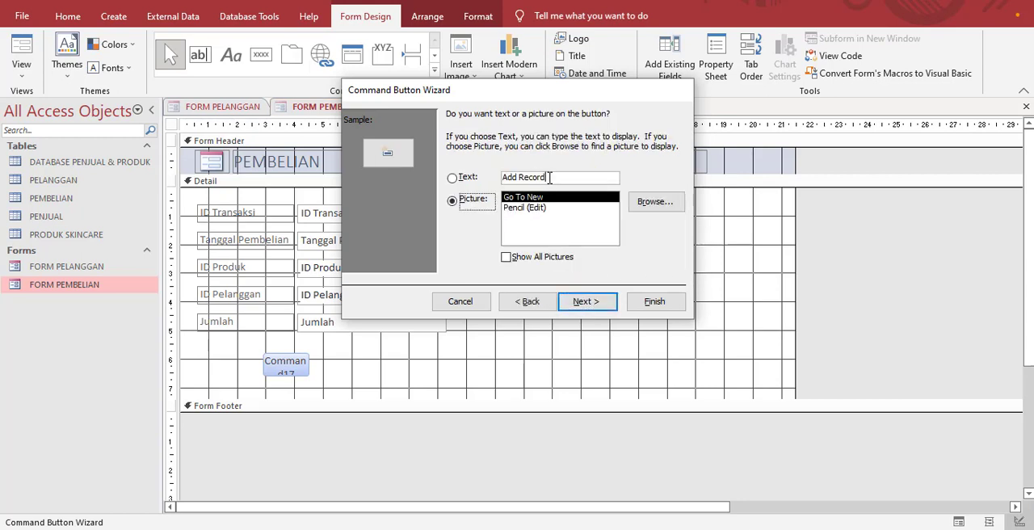
left_click(549, 177)
key("BackSpace")
key("BackSpace")
key("BackSpace")
key("BackSpace")
key("BackSpace")
key("BackSpace")
key("BackSpace")
key("BackSpace")
key("BackSpace")
key("BackSpace")
type("INP")
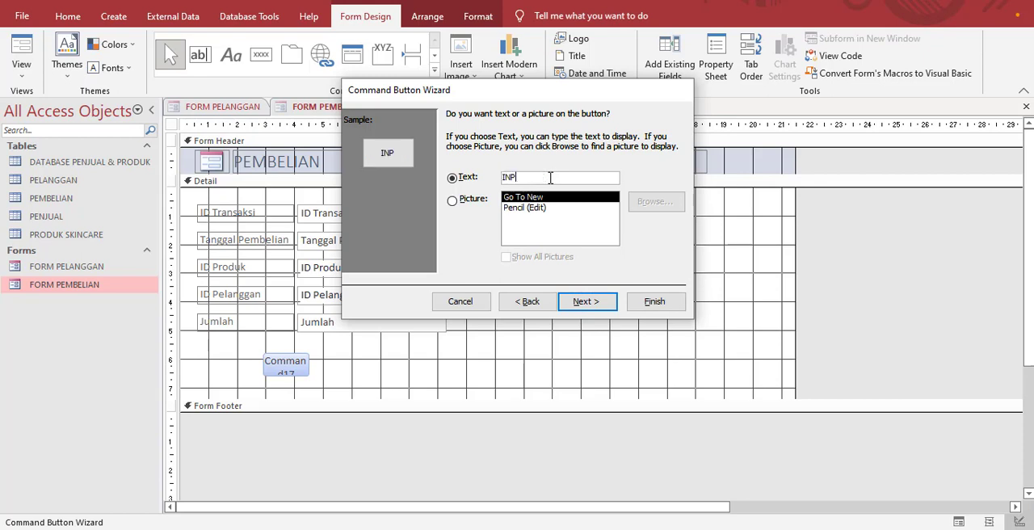
type("UT")
left_click(585, 301)
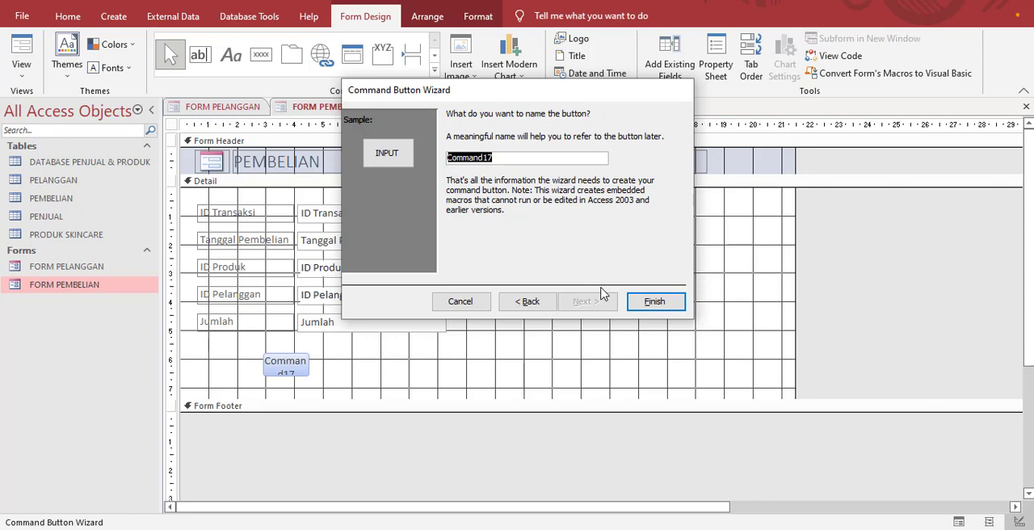
left_click(661, 304)
mouse_move(297, 372)
left_mouse_down()
mouse_move(311, 378)
mouse_move(291, 388)
left_mouse_up()
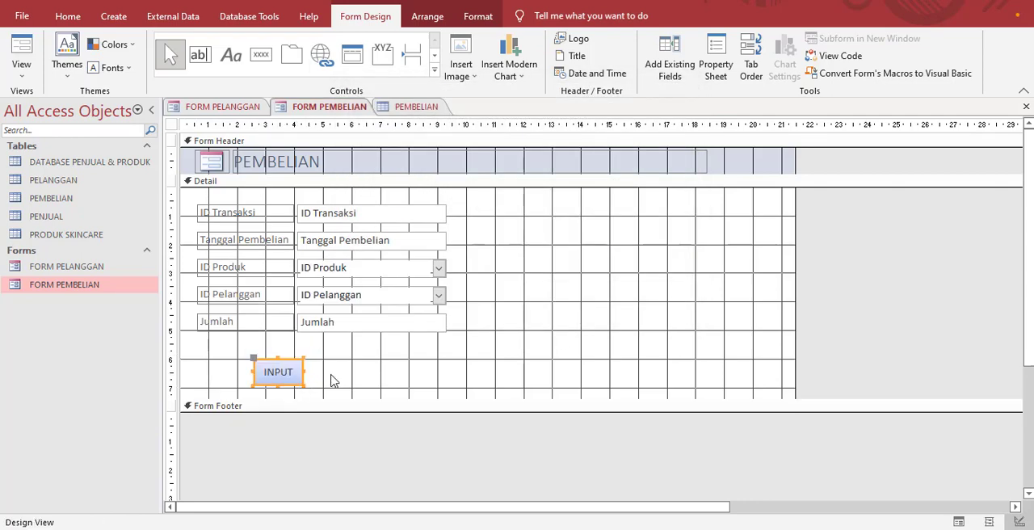
Step: Add a Save Record button with the Save Record picture to the right of the INPUT button
left_click(261, 54)
left_click_drag(318, 360, 369, 384)
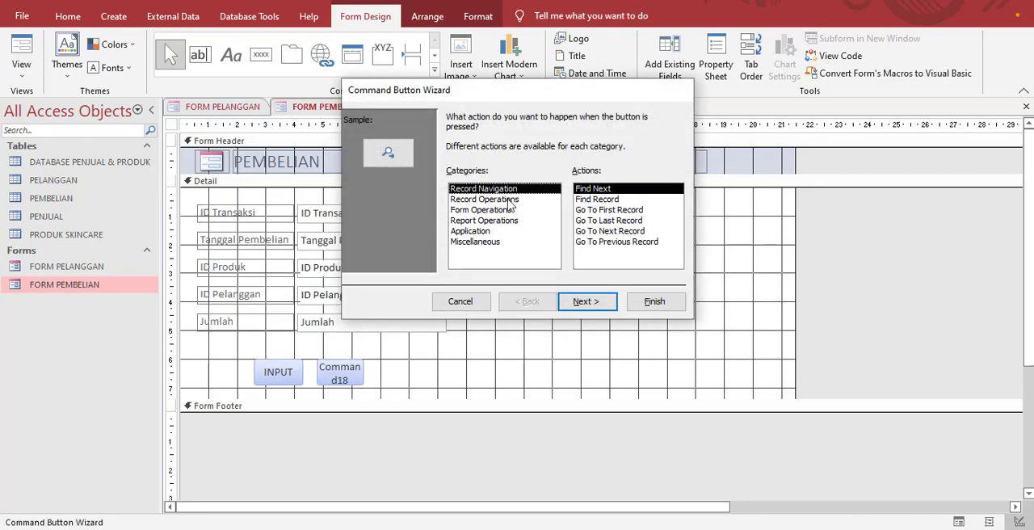
left_click(509, 200)
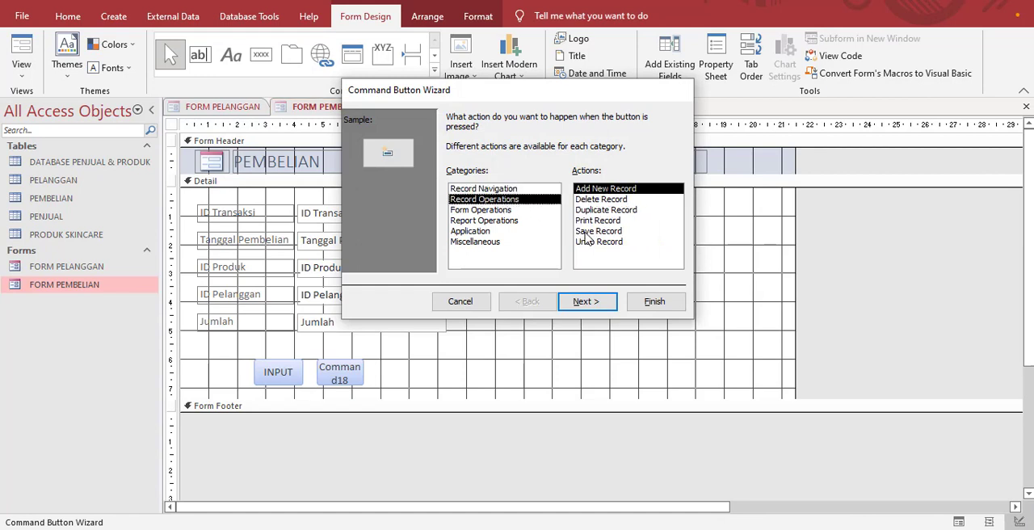
left_click(597, 231)
left_click(587, 303)
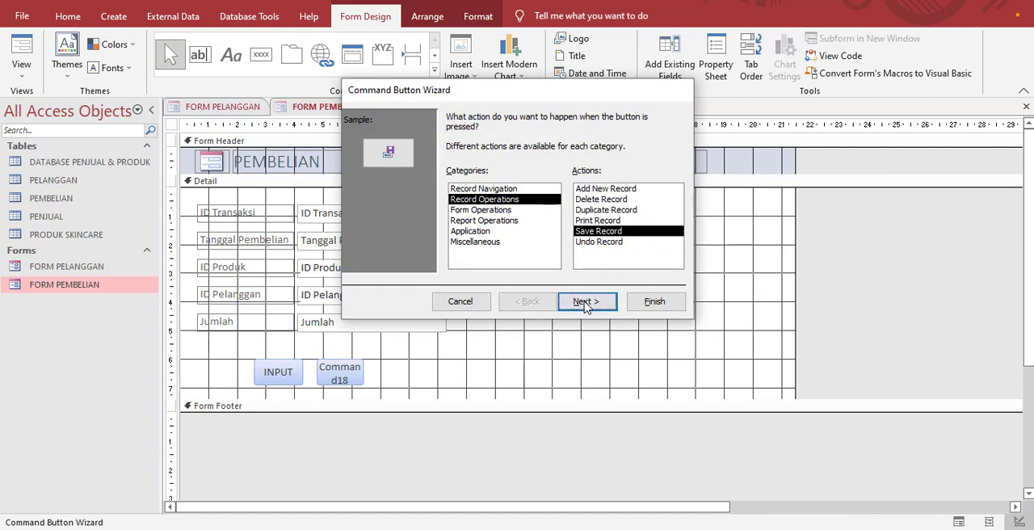
left_click(654, 302)
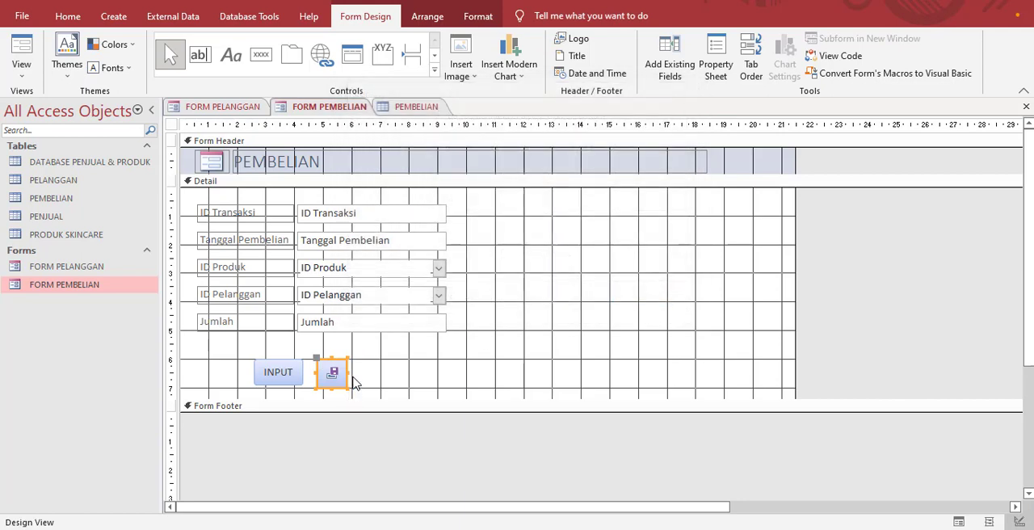
Step: Add a Go To Next Record button with the Go To Next picture to the right of the save button
left_click(263, 62)
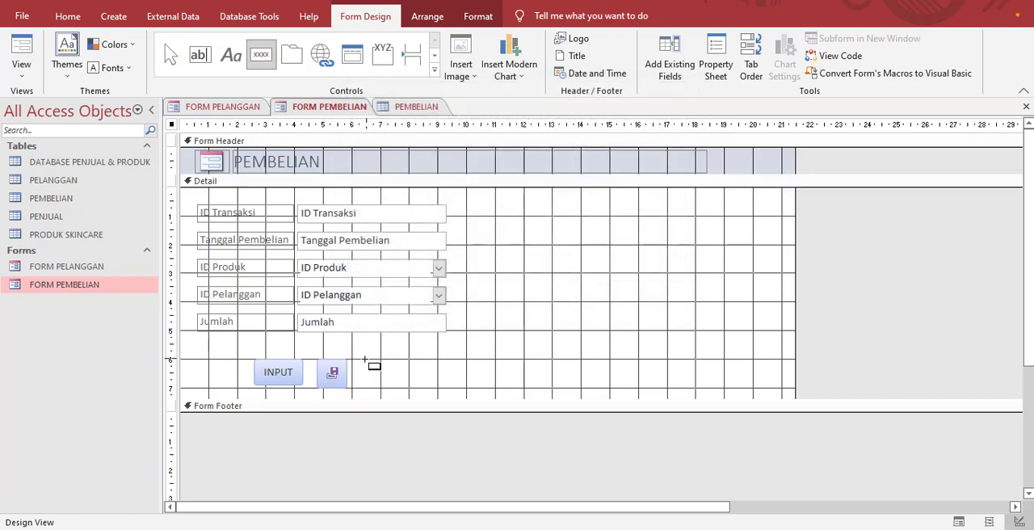
left_click_drag(364, 360, 400, 388)
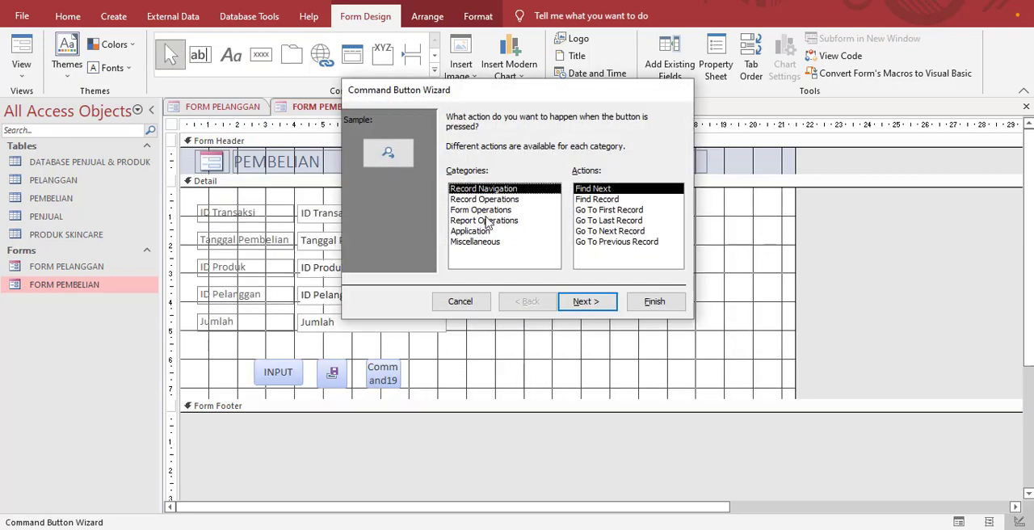
left_click(604, 232)
left_click(606, 303)
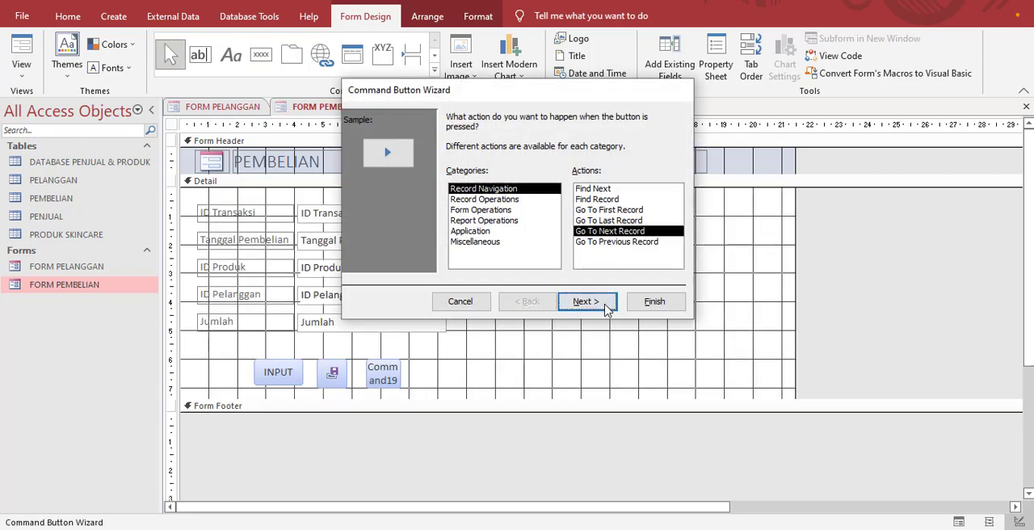
left_click(664, 306)
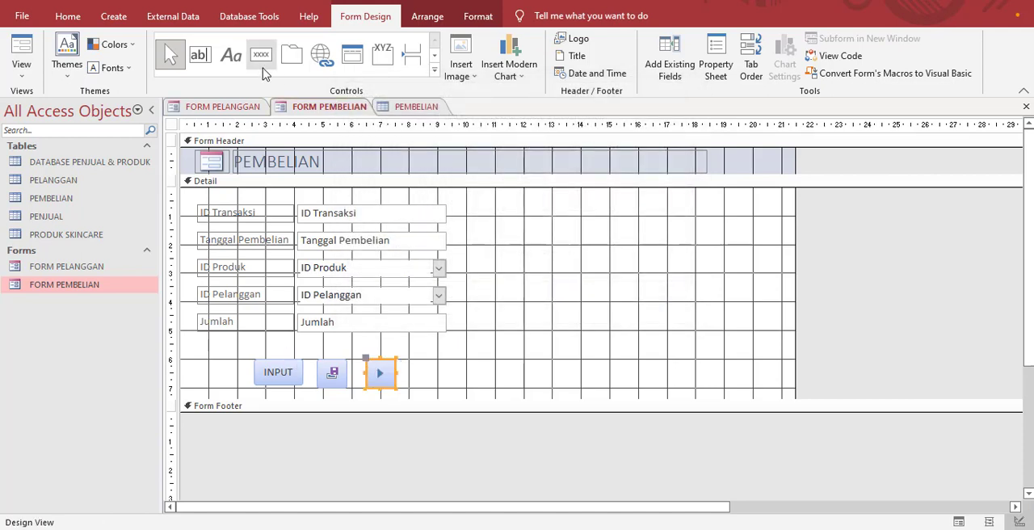
Step: Add a Go To Previous Record button with the Go To Previous picture left of INPUT and shift it slightly further left
left_click(269, 62)
left_click_drag(220, 360, 250, 388)
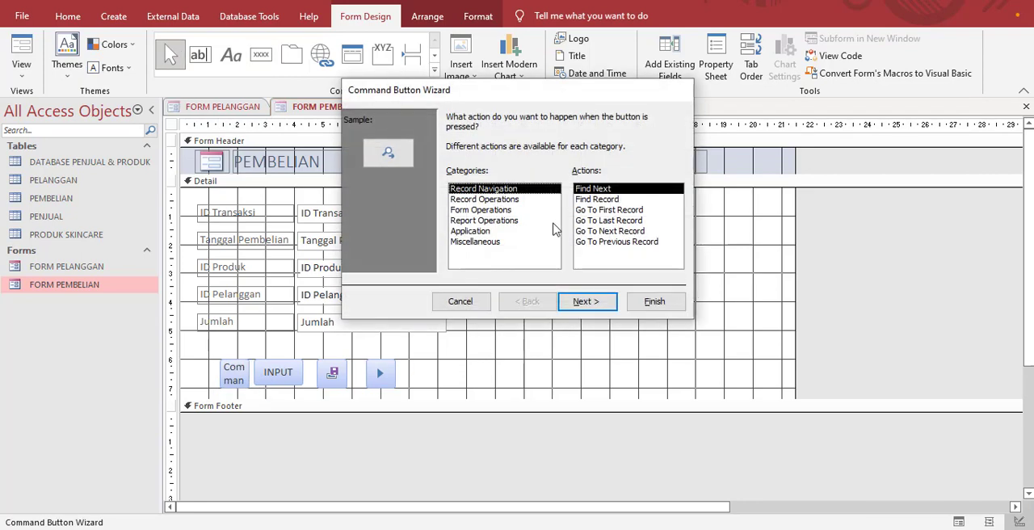
left_click(601, 243)
left_click(605, 300)
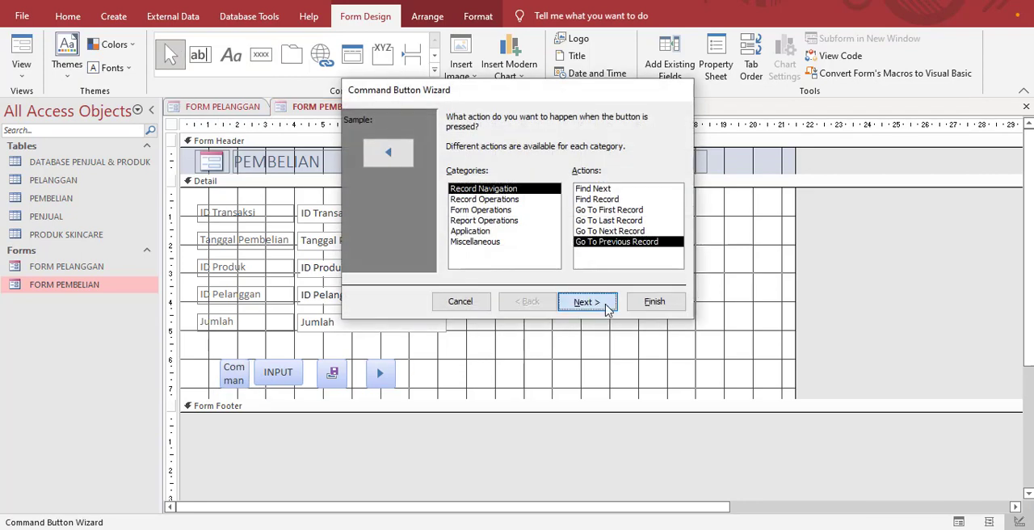
left_click(655, 310)
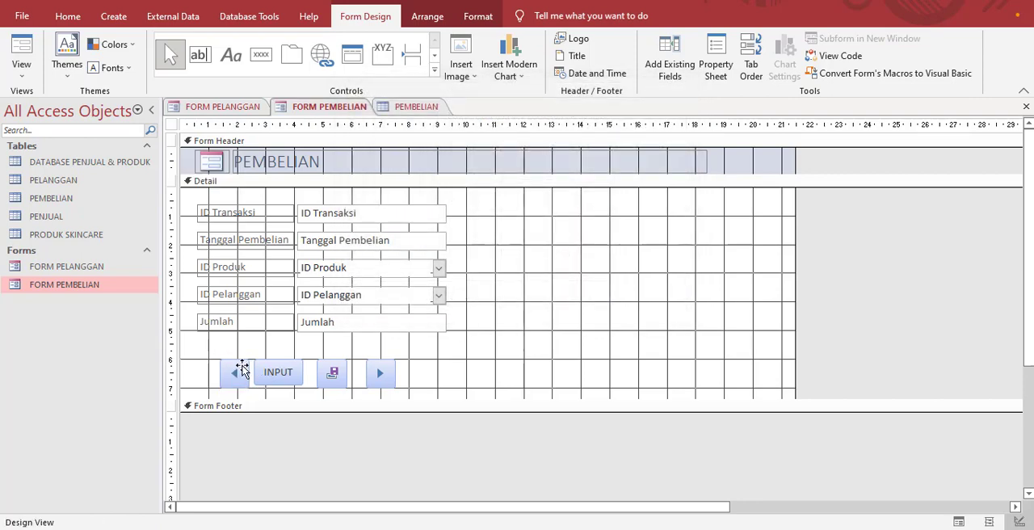
left_click_drag(244, 361, 235, 361)
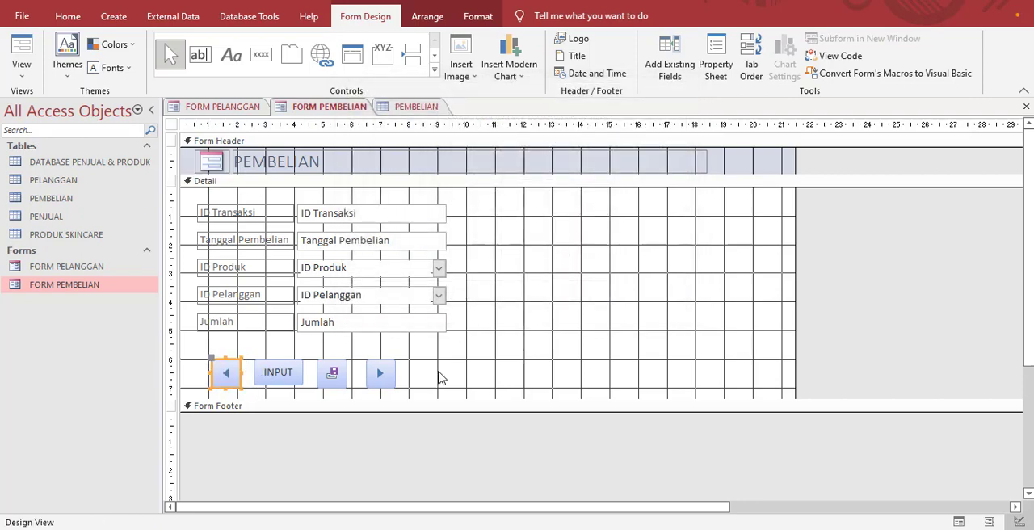
Step: Draw a subform about 9.4 cm wide and 4.2 cm high beside the fields, skip its wizard, and delete its label
left_click(434, 69)
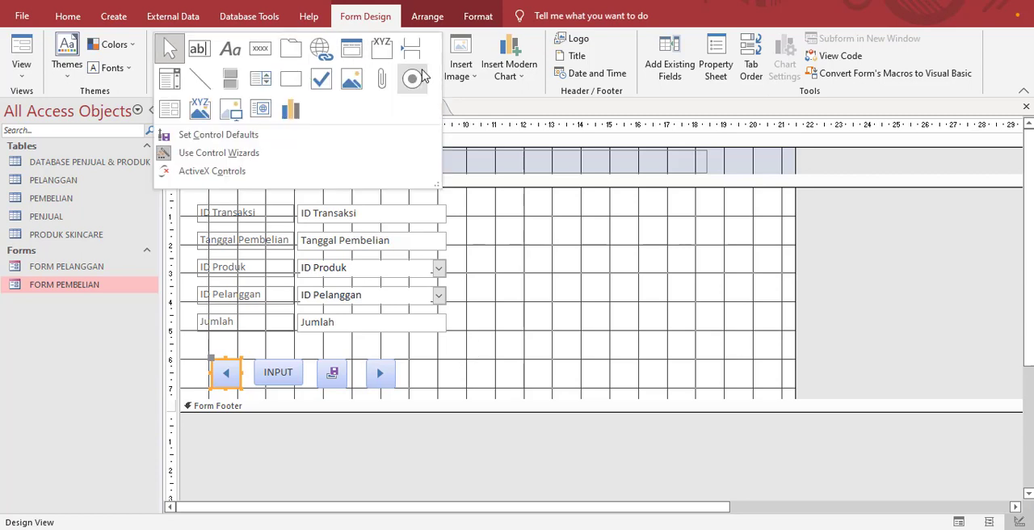
left_click(177, 119)
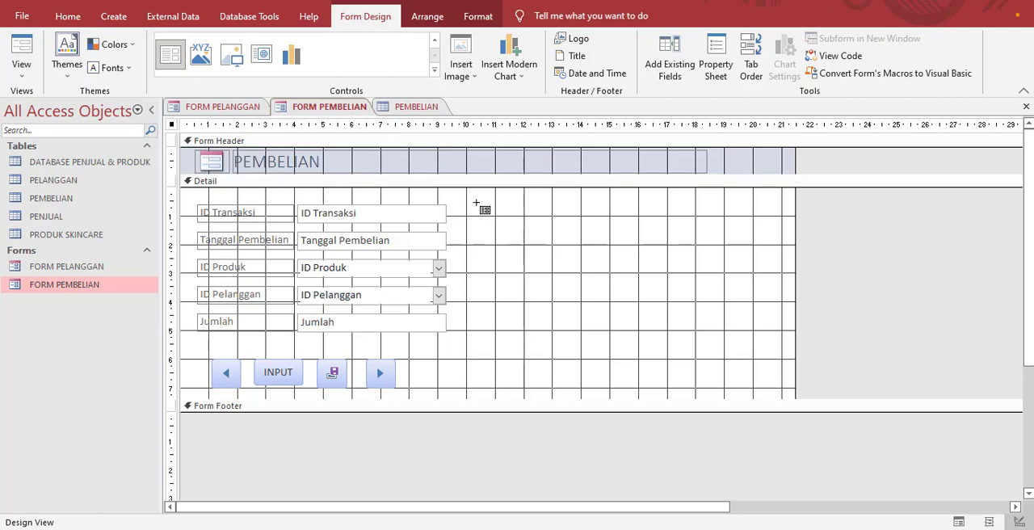
left_click_drag(478, 205, 747, 325)
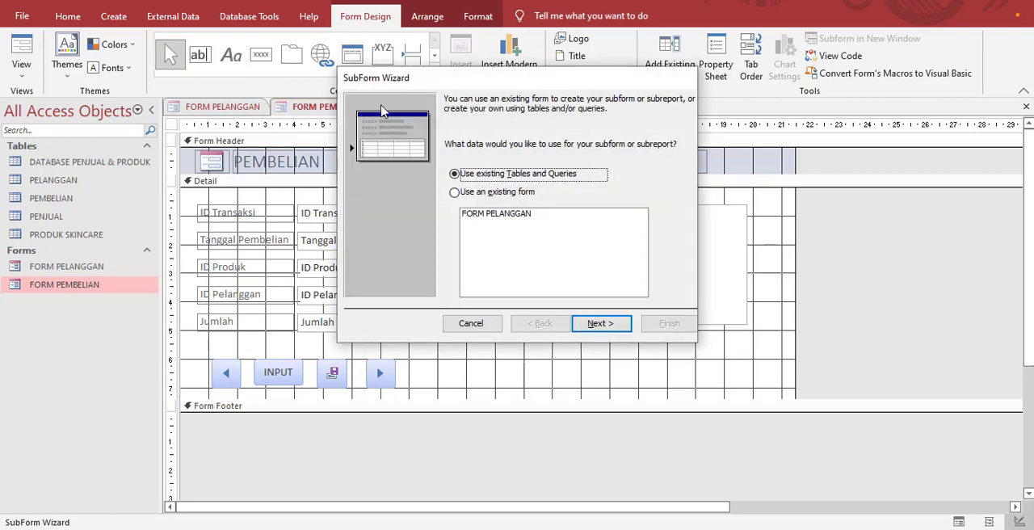
left_click(471, 323)
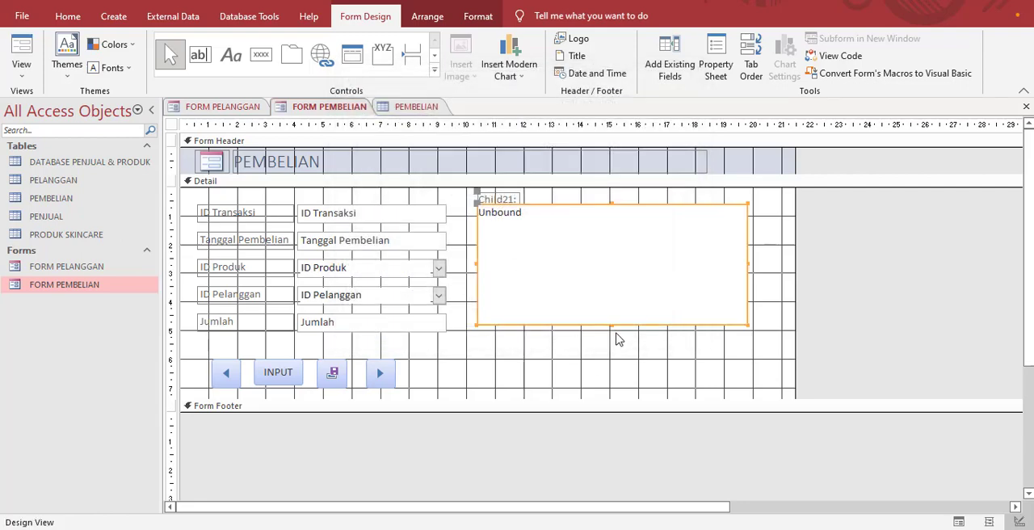
left_click(502, 200)
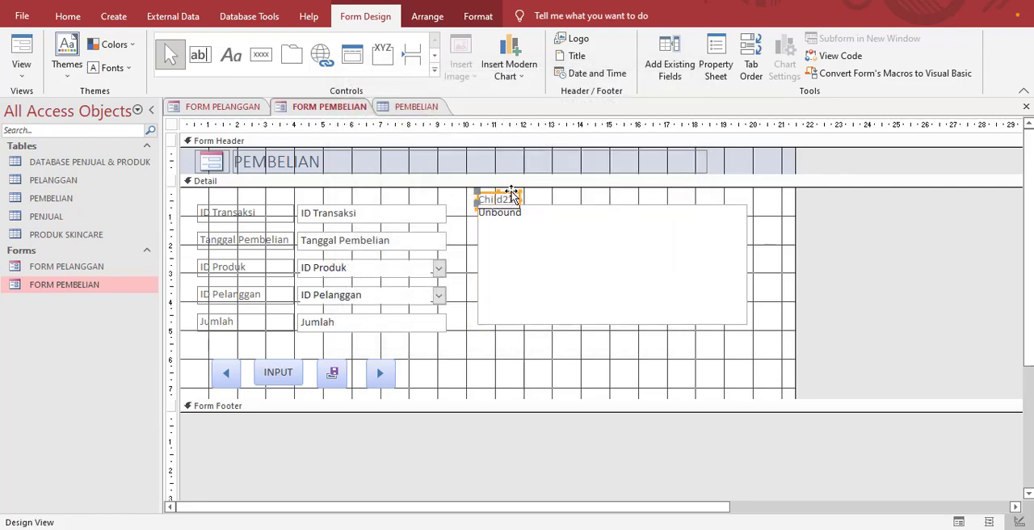
key("Delete")
Step: Set the unbound subform's Source Object property to Table.PEMBELIAN
left_click(547, 209)
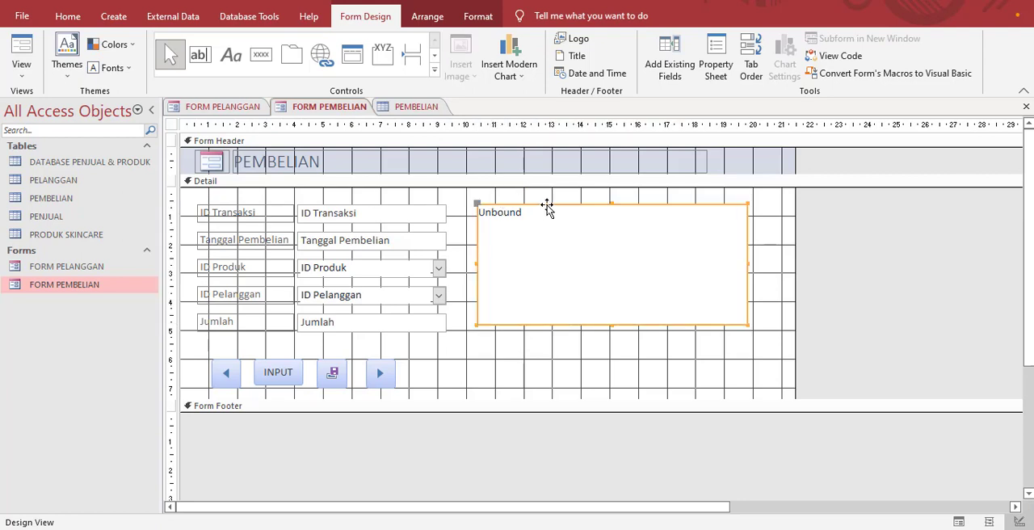
right_click(548, 208)
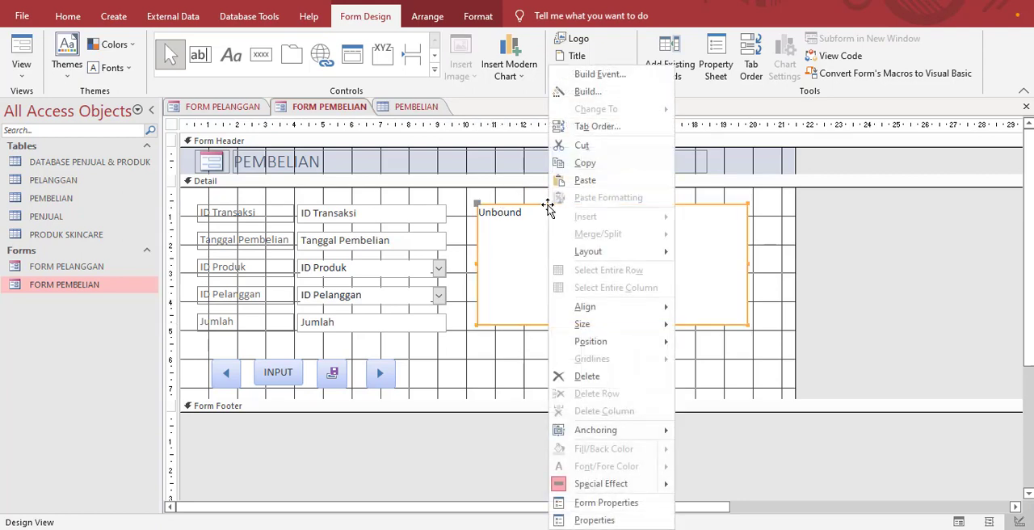
left_click(614, 521)
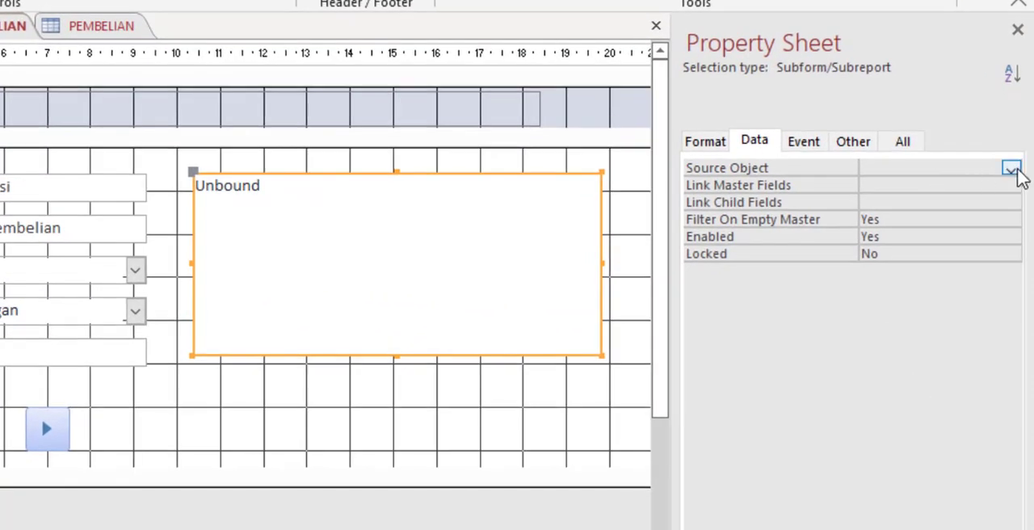
left_click(1013, 171)
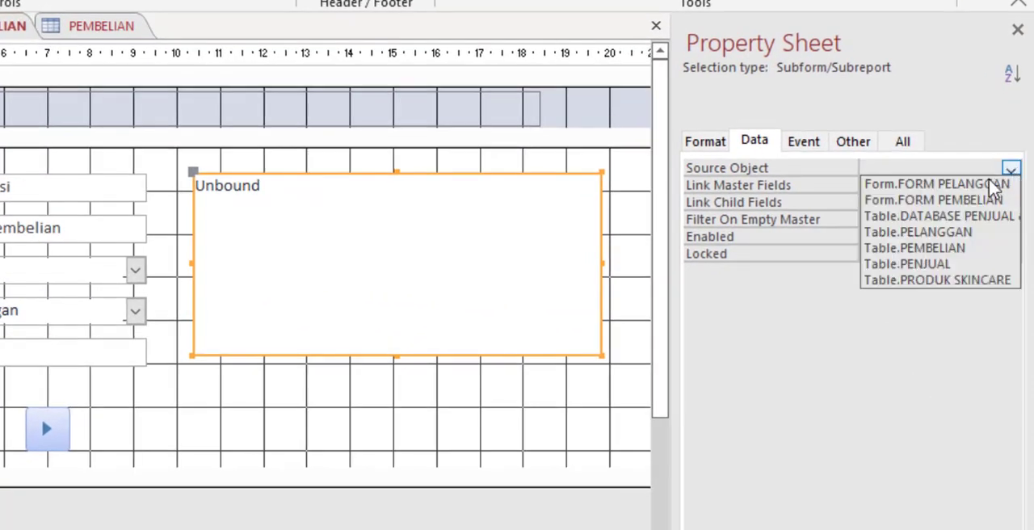
left_click(958, 251)
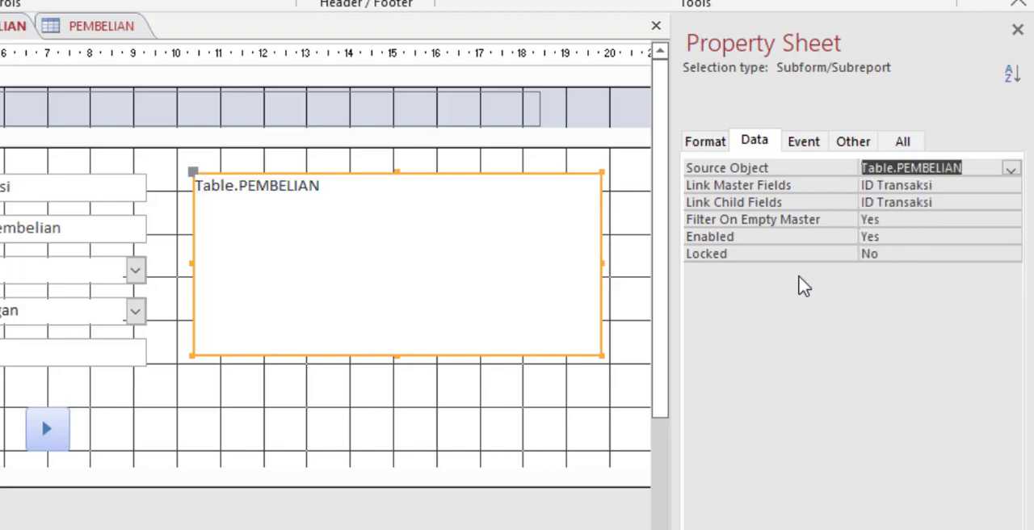
left_click(419, 434)
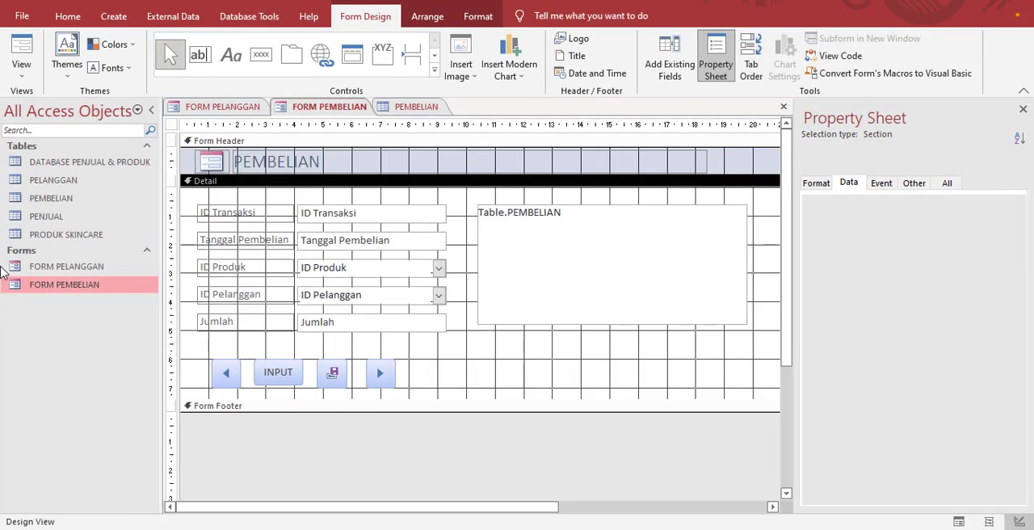
Step: Open FORM PELANGGAN and fill in a customer's name, address and phone number, with Usia set to 27
double_click(83, 266)
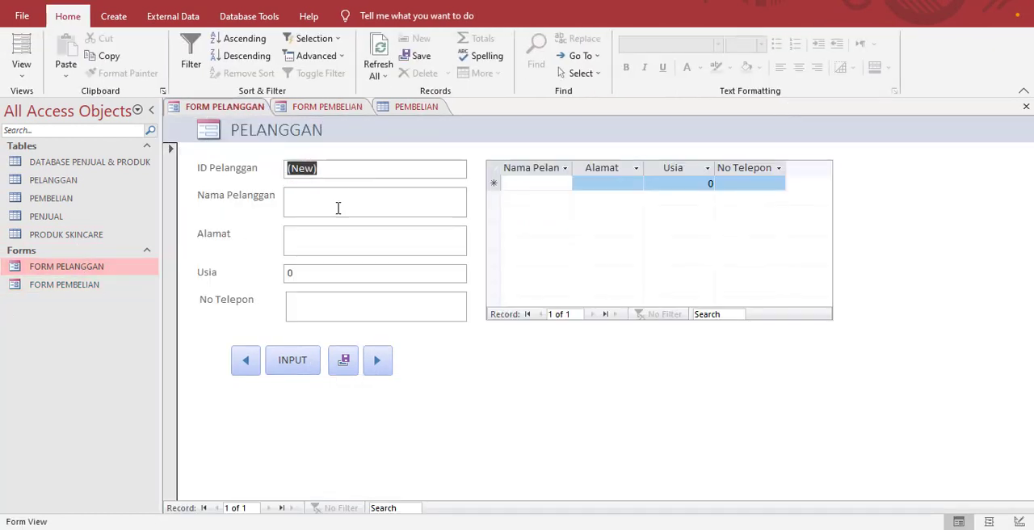
left_click(302, 196)
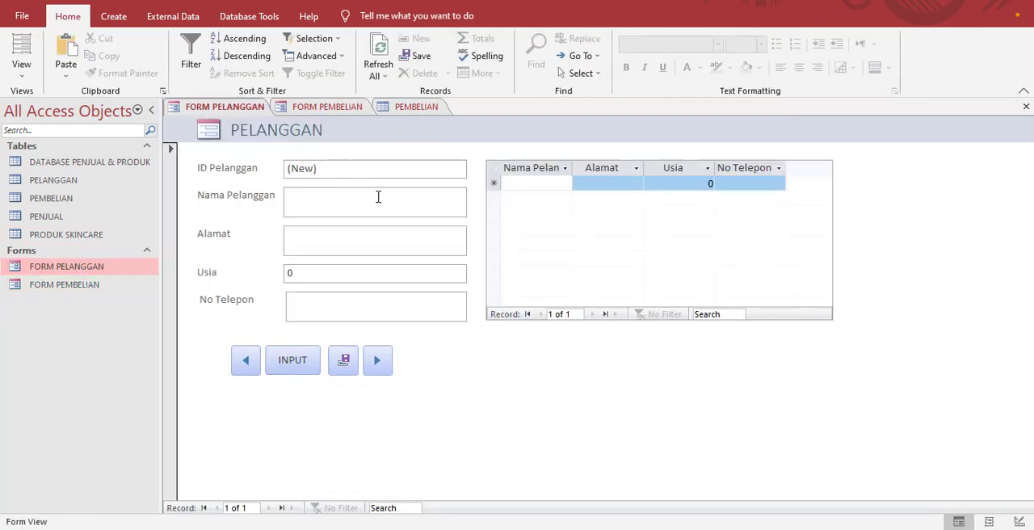
type("Justin")
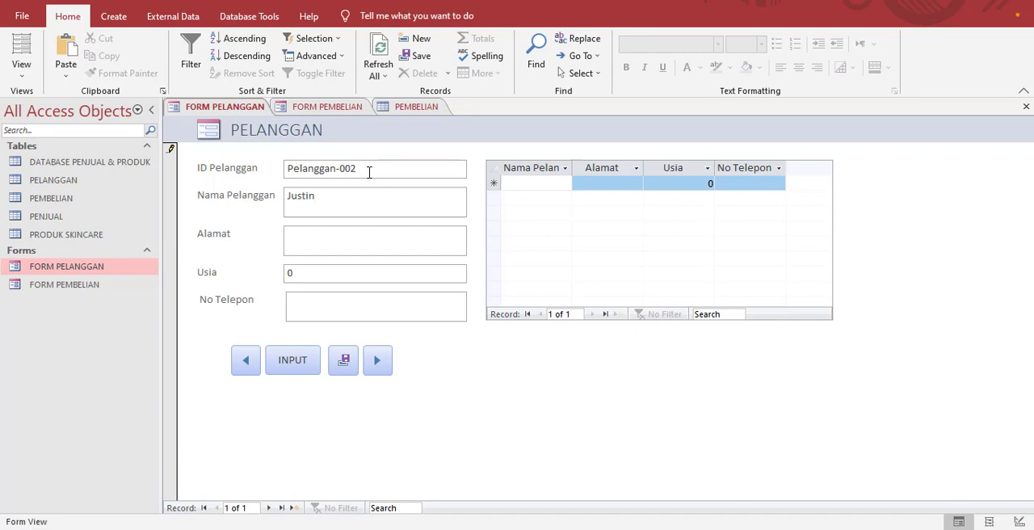
left_click(314, 247)
key("Tab")
type("2")
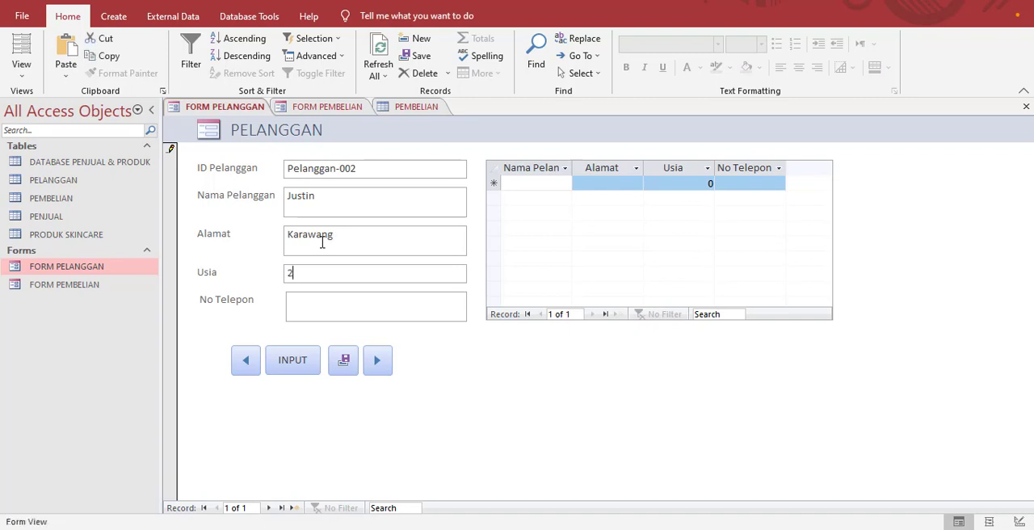
type("7")
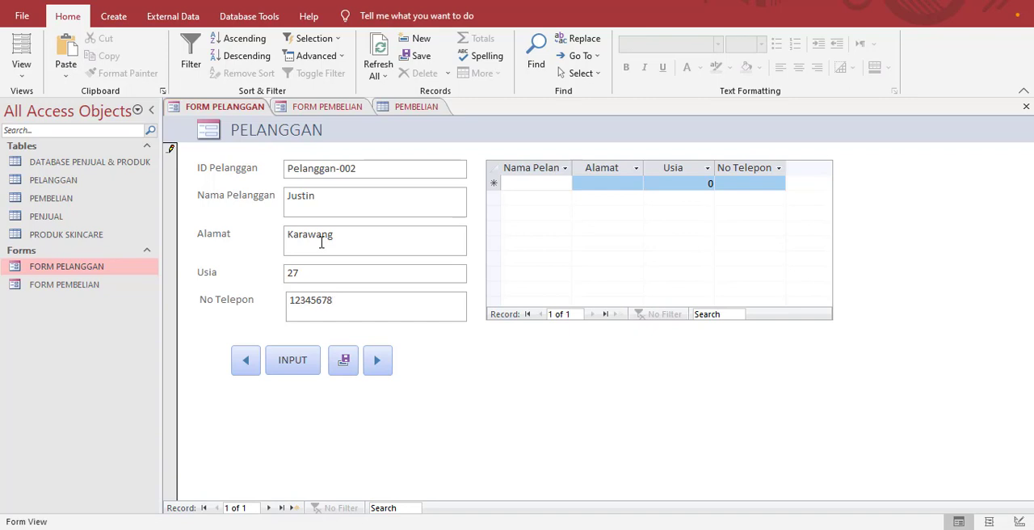
Step: Use the form's command buttons to start a new record, save, and go back to the customer record just entered
left_click(300, 368)
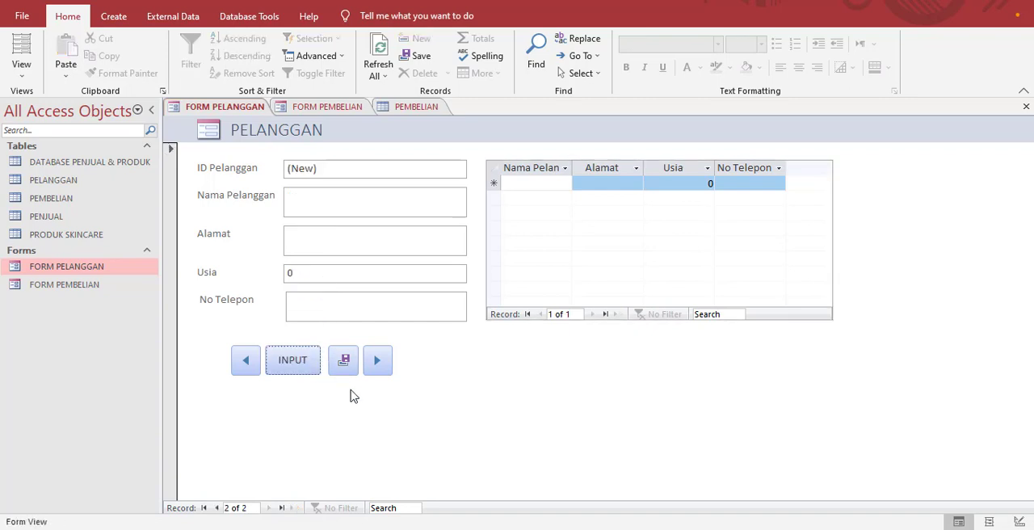
left_click(346, 362)
left_click(252, 370)
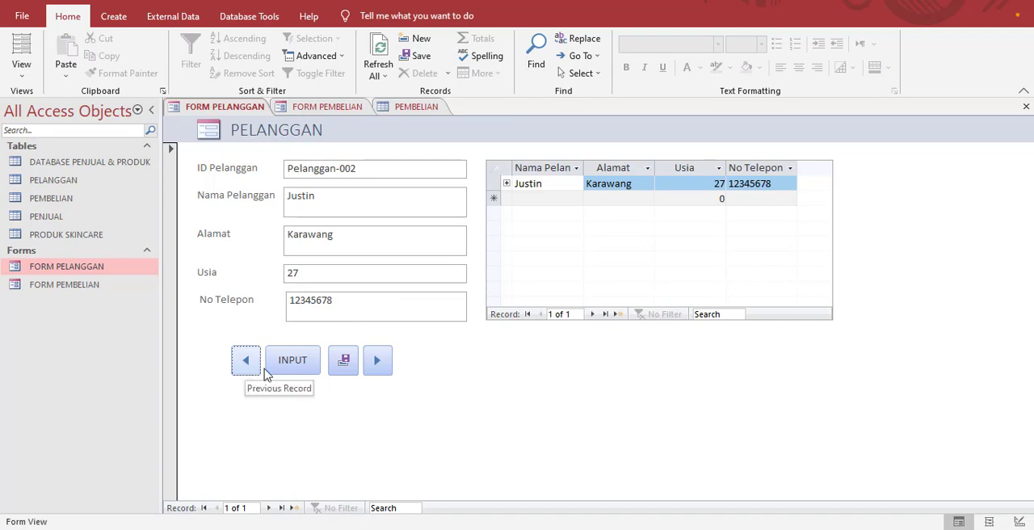
Step: Add a second customer record with name, address, phone number and Usia 30, using the INPUT and save command buttons to commit it
left_click(377, 360)
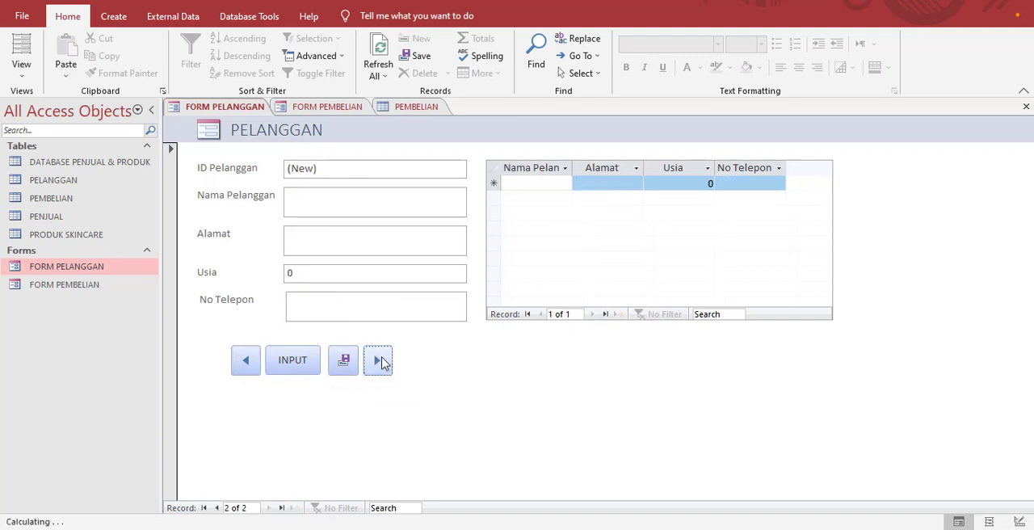
left_click(338, 197)
type("Bieber")
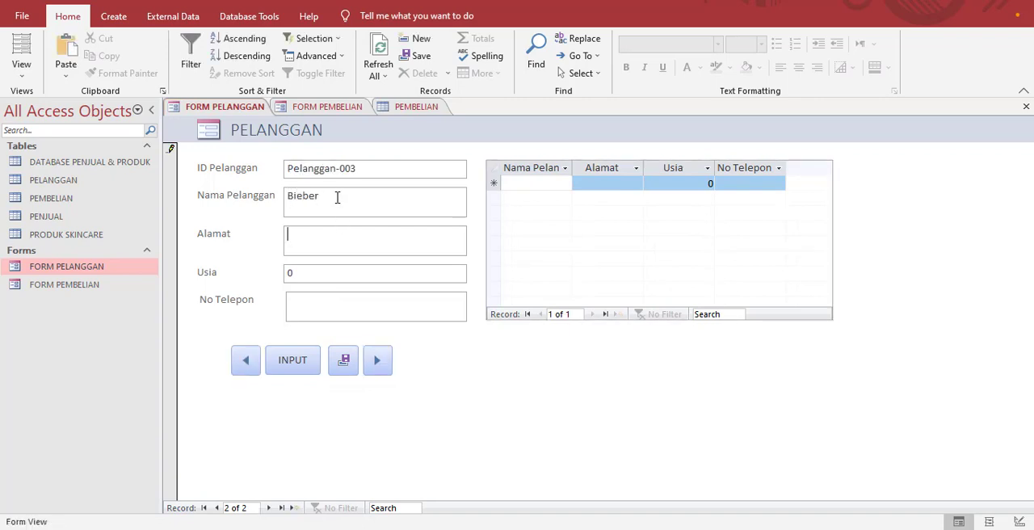
left_click(316, 269)
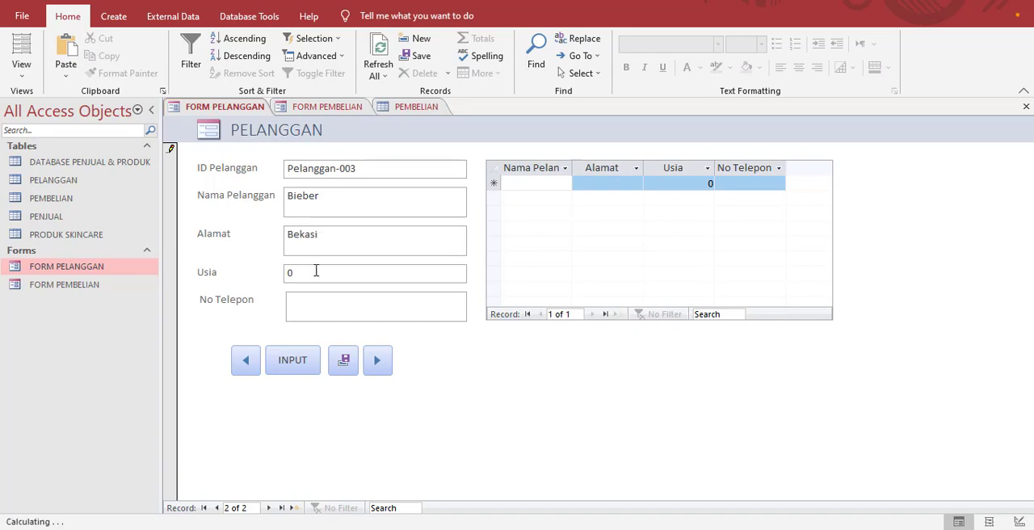
key("BackSpace")
type("12345678")
left_click(300, 360)
left_click(345, 364)
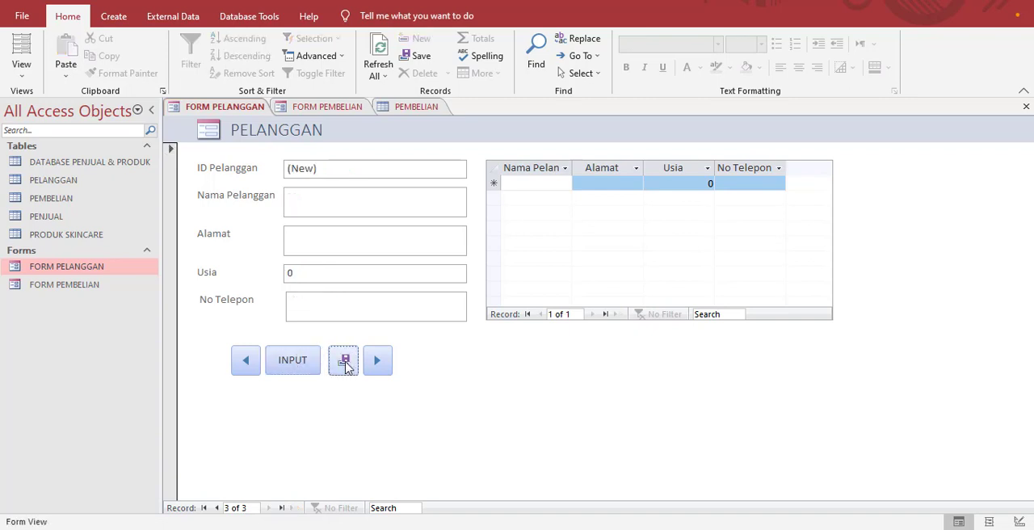
Step: Test the previous and next record buttons on FORM PELANGGAN by stepping back and forth through the customer records
left_click(244, 361)
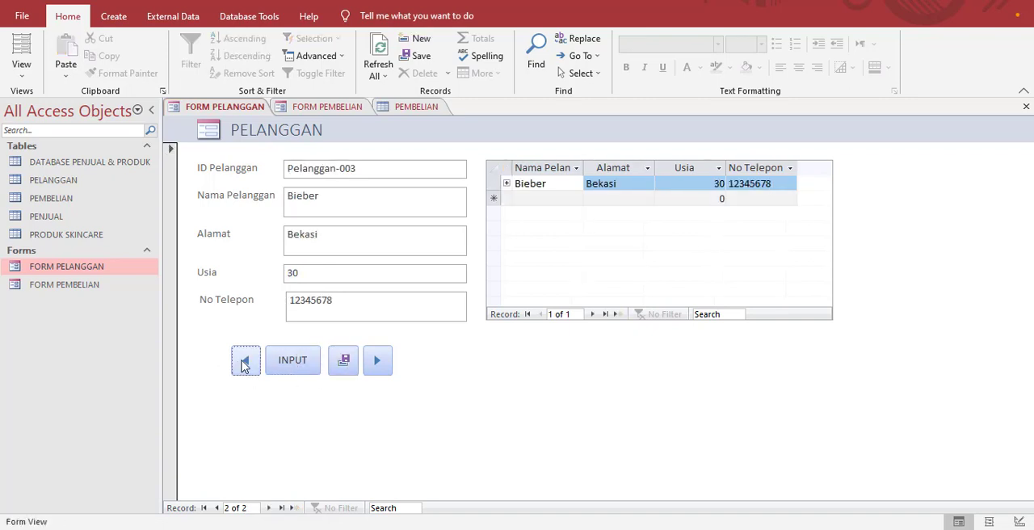
left_click(243, 364)
left_click(379, 370)
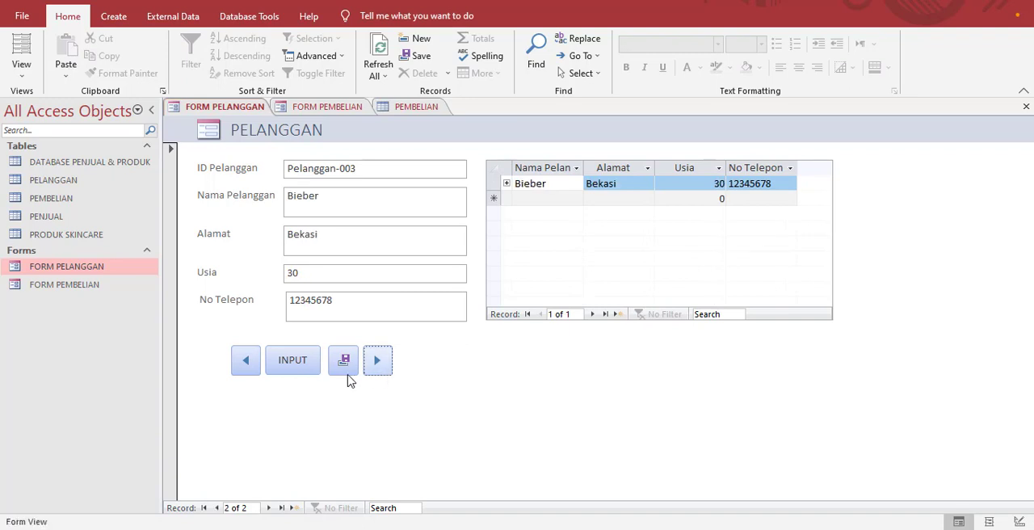
left_click(250, 370)
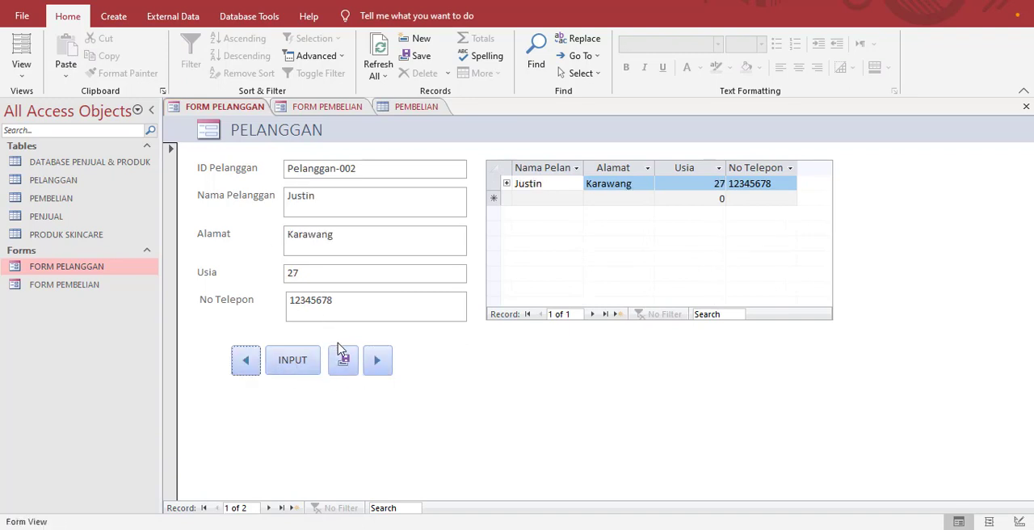
left_click(377, 363)
left_click(377, 363)
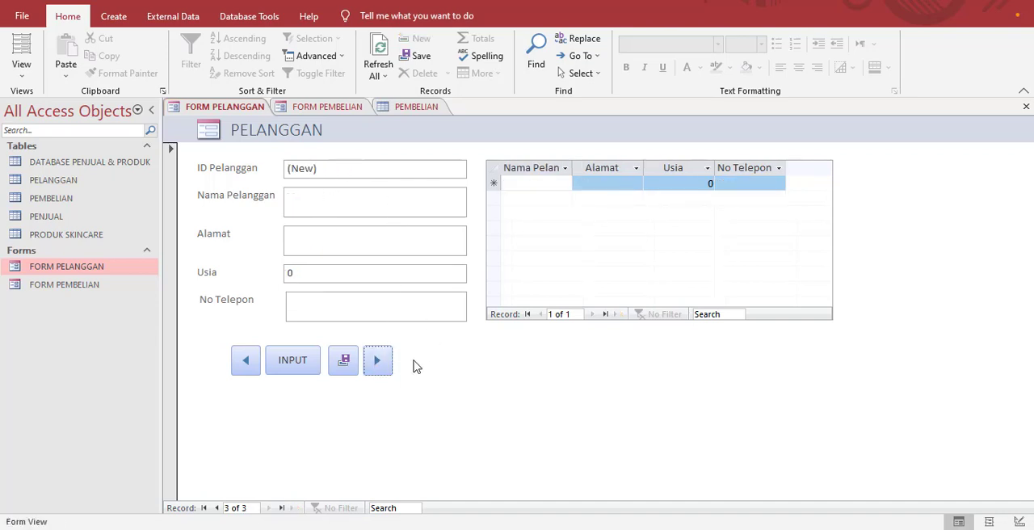
left_click(377, 362)
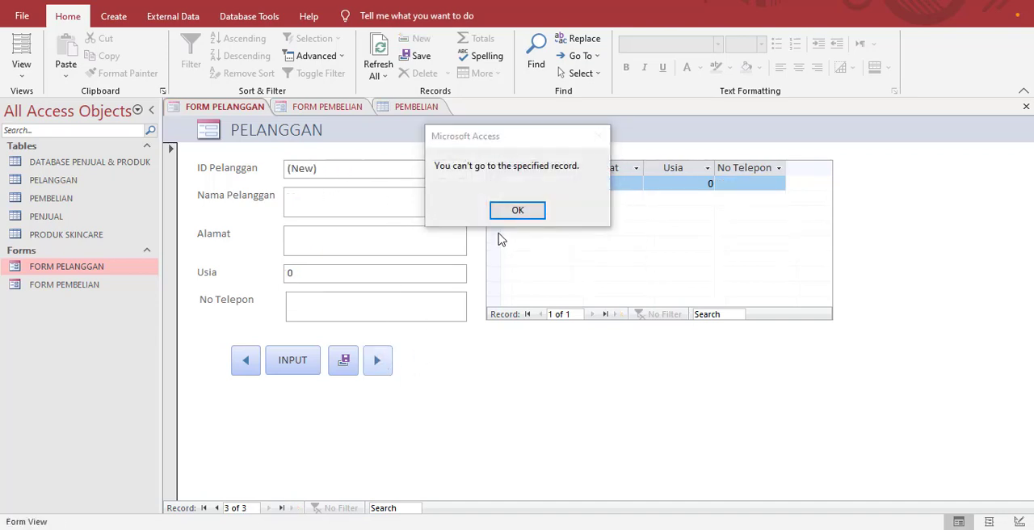
left_click(517, 210)
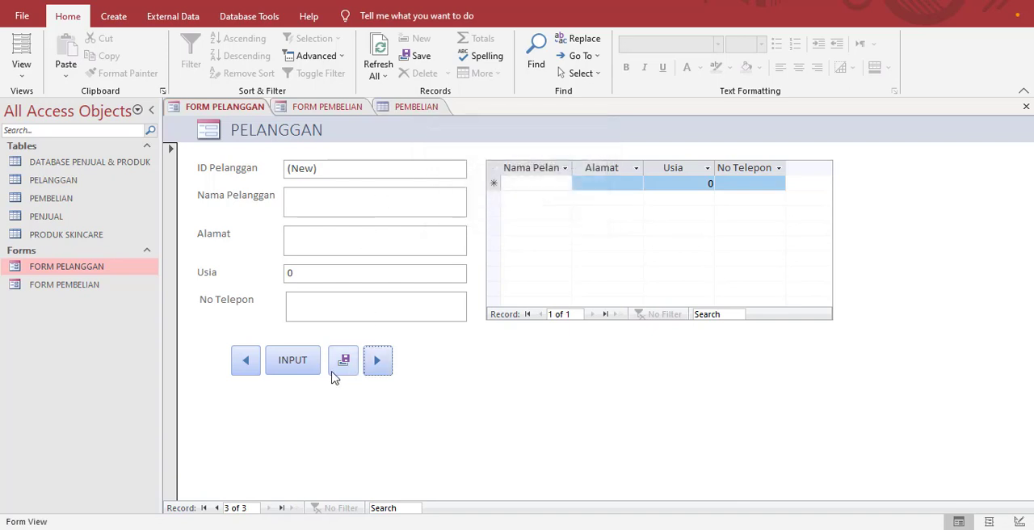
left_click(245, 363)
left_click(246, 364)
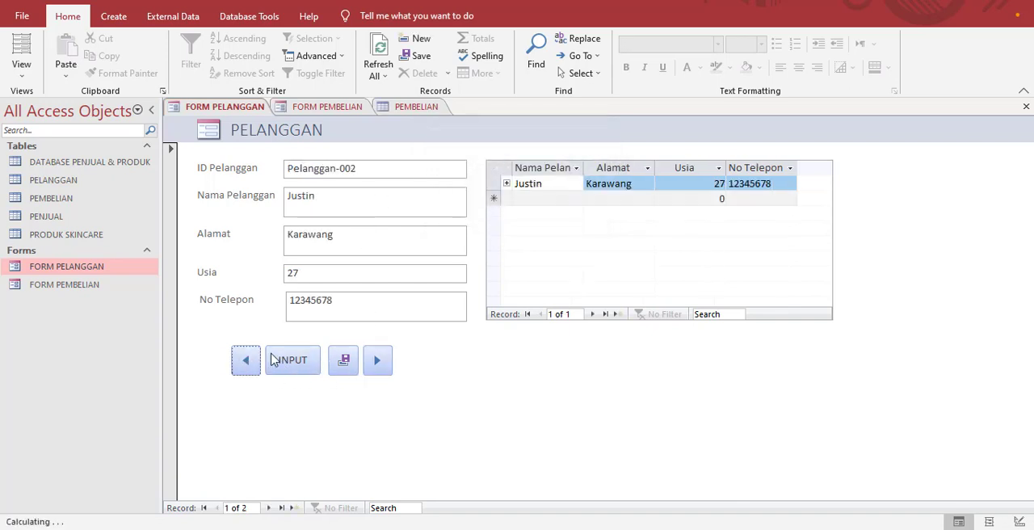
left_click(378, 363)
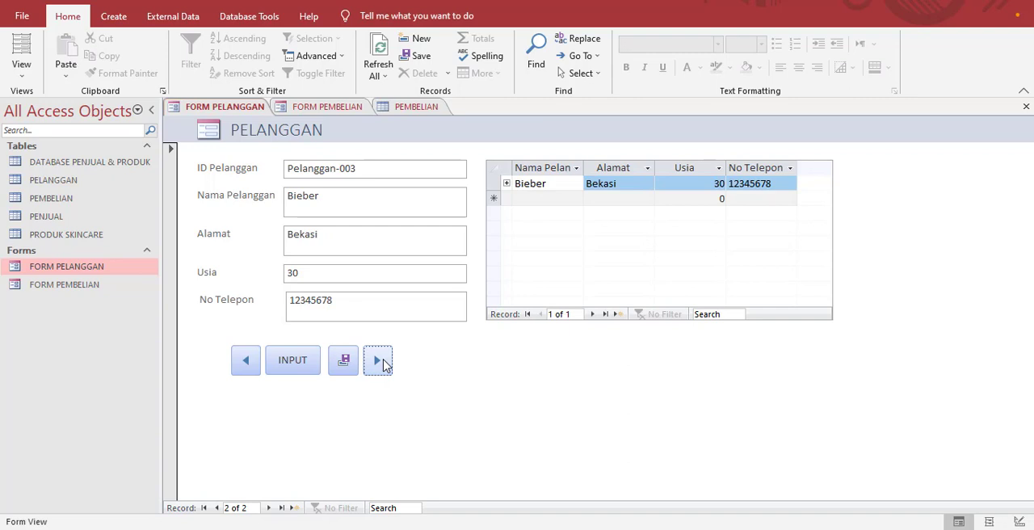
left_click(384, 365)
left_click(244, 364)
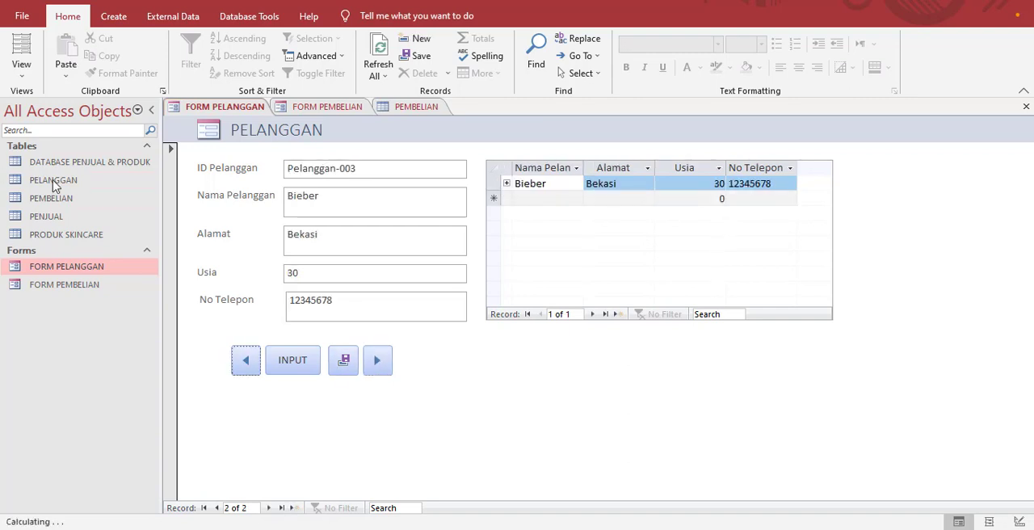
Step: Open the PELANGGAN table and widen its ID Pelanggan column to fit the full customer IDs
double_click(53, 182)
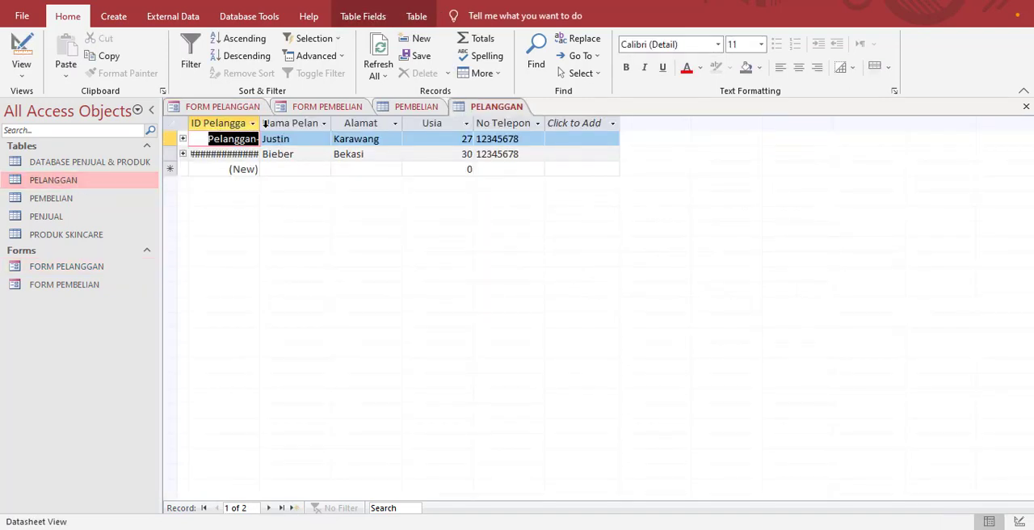
left_click_drag(260, 123, 286, 123)
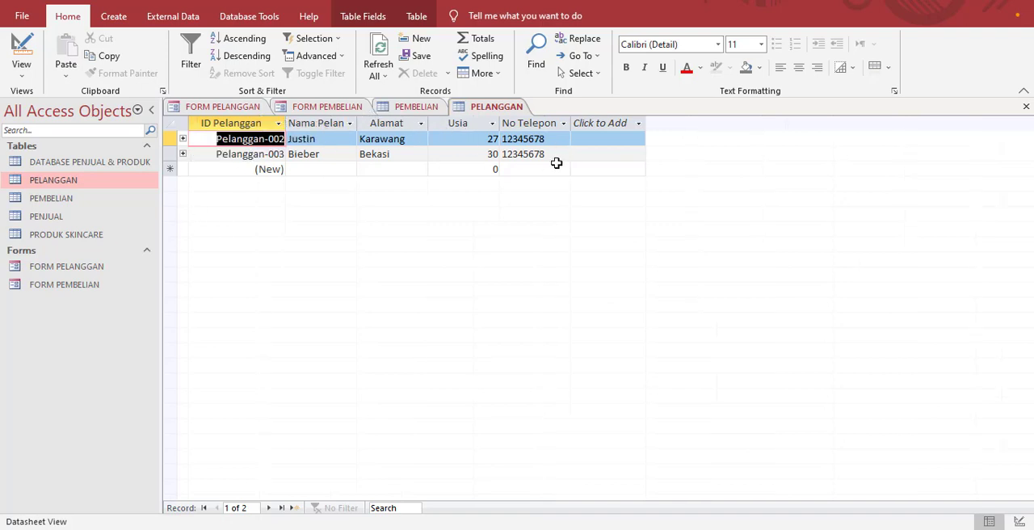
Step: Open FORM PEMBELIAN and start a purchase with Tanggal Pembelian set to 24/10/2022 and ID Produk set to Toner
double_click(75, 288)
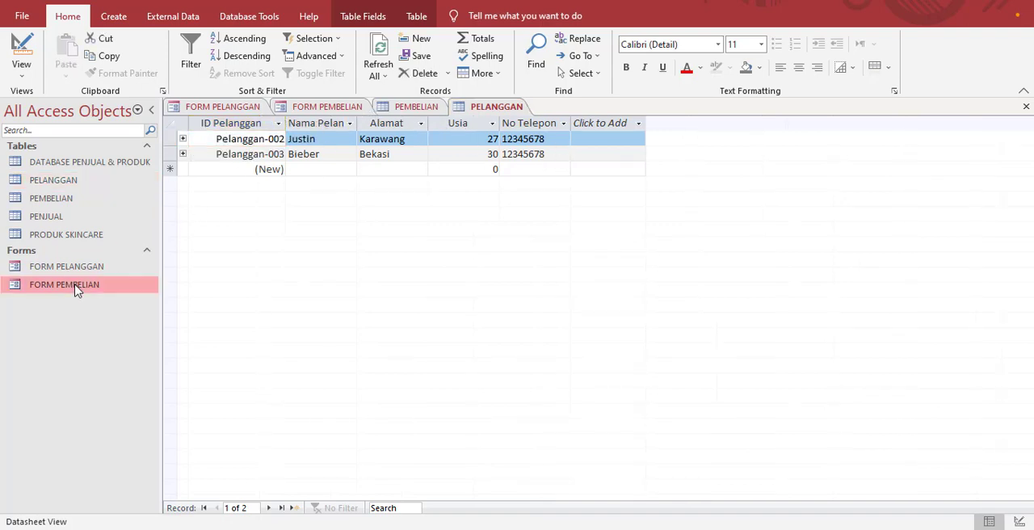
left_click(395, 197)
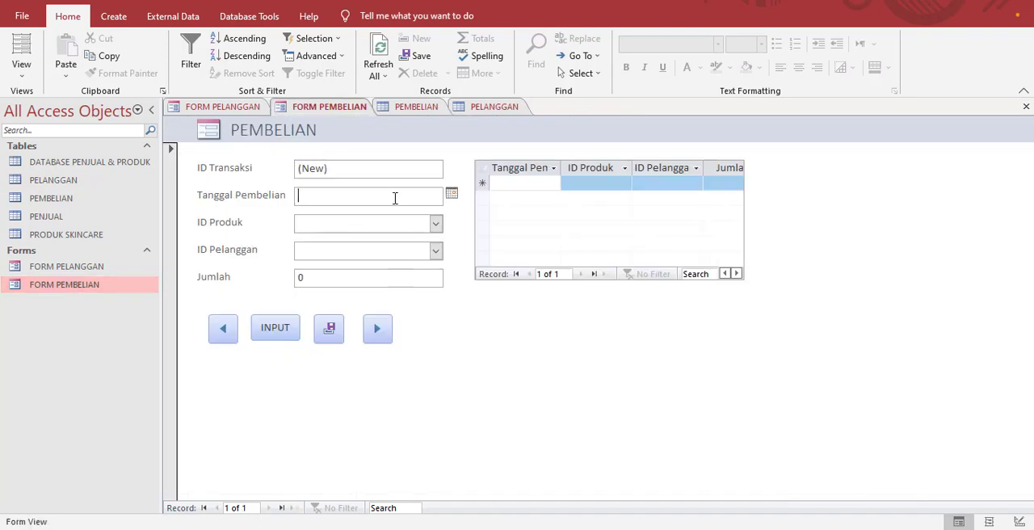
left_click(451, 195)
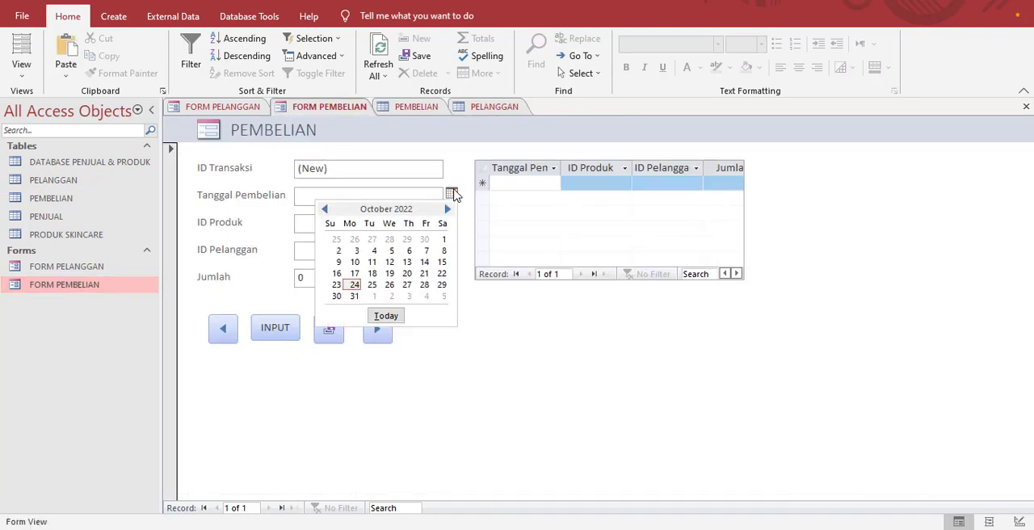
left_click(393, 315)
left_click(435, 223)
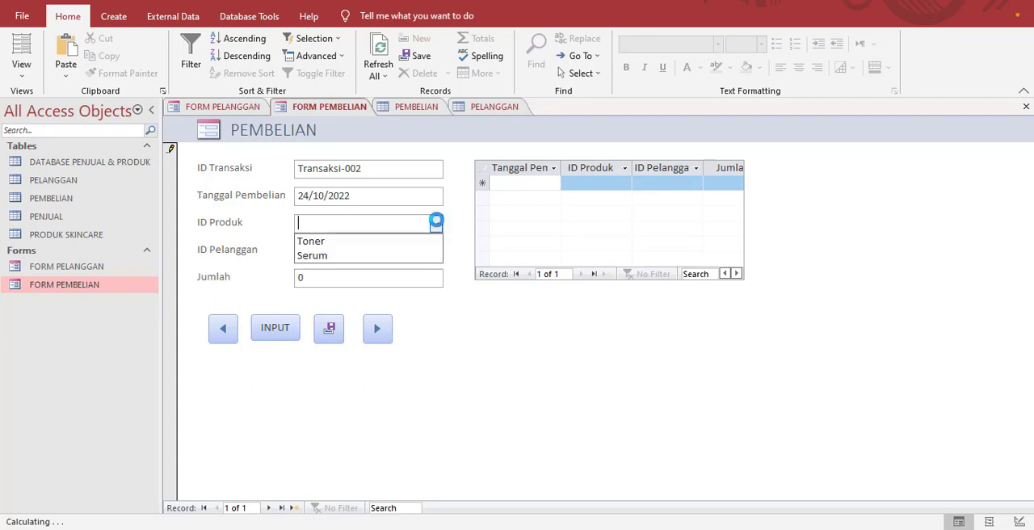
left_click(341, 242)
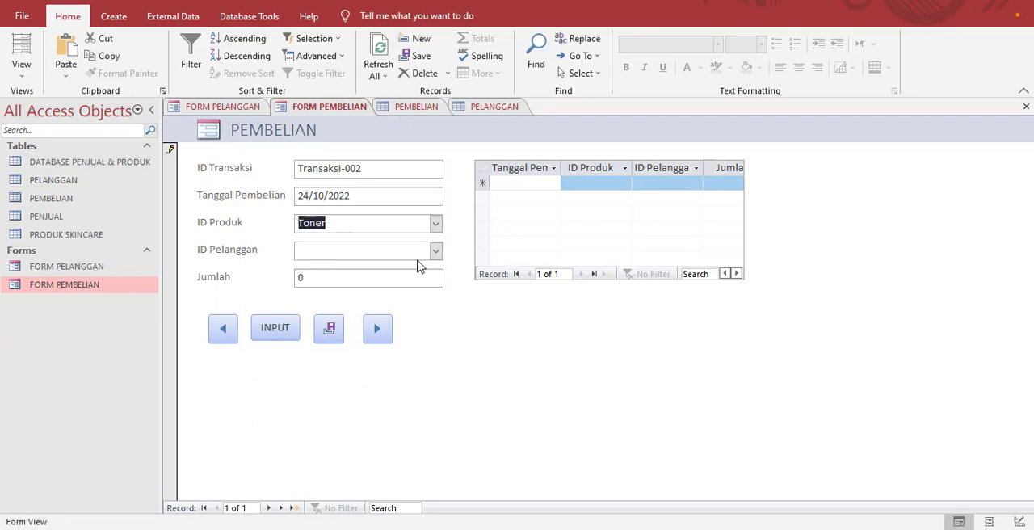
Step: Assign the Toner purchase to the first listed customer with Jumlah 3, commit it with the command buttons, and return to that record
left_click(435, 251)
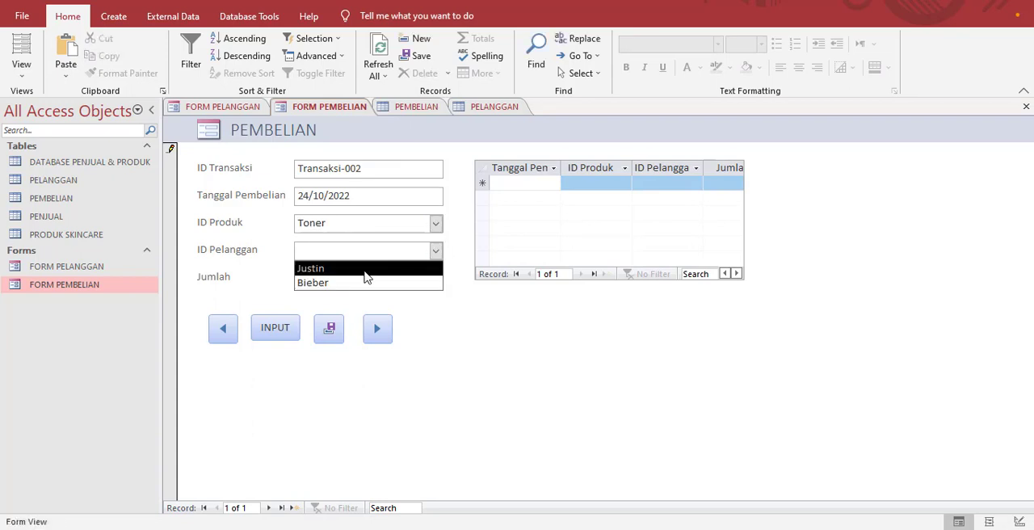
left_click(365, 276)
left_click(380, 285)
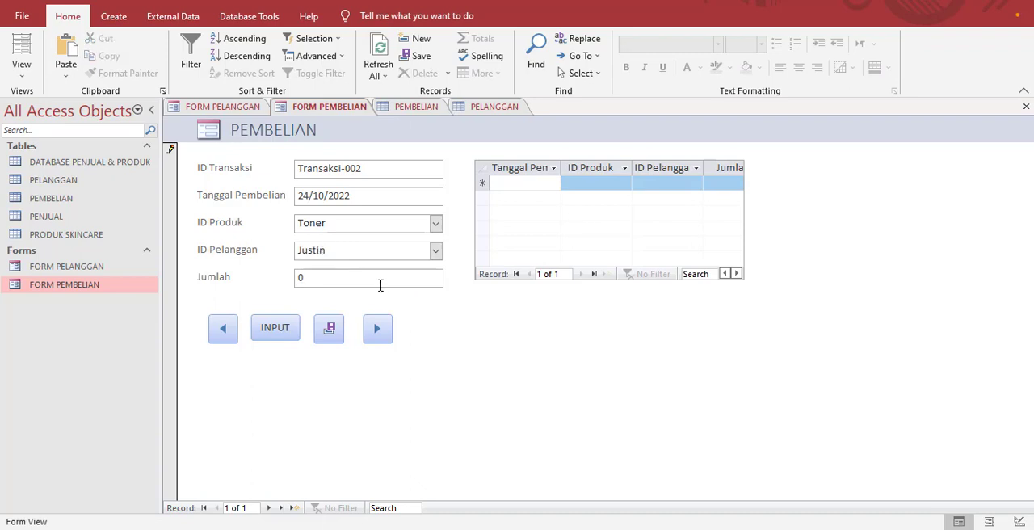
type("3")
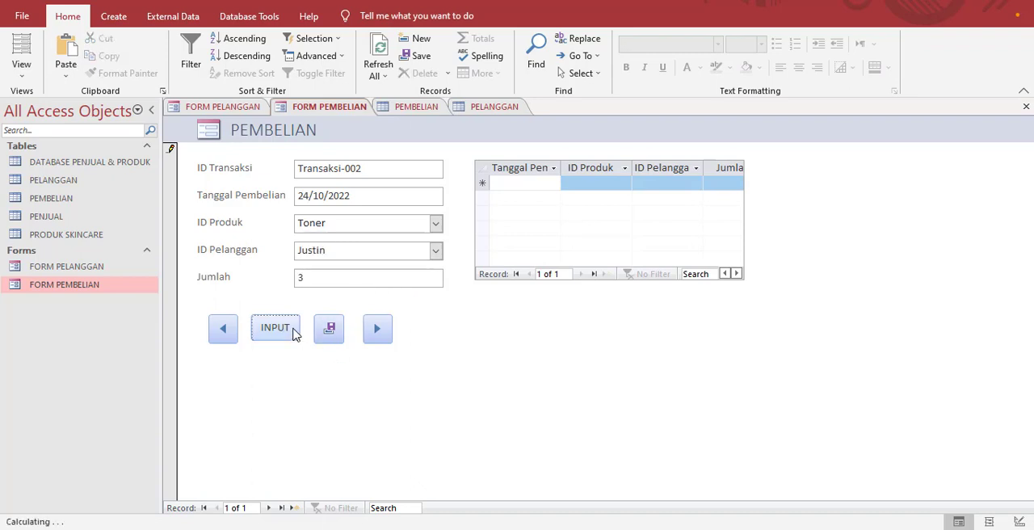
left_click(294, 331)
left_click(330, 335)
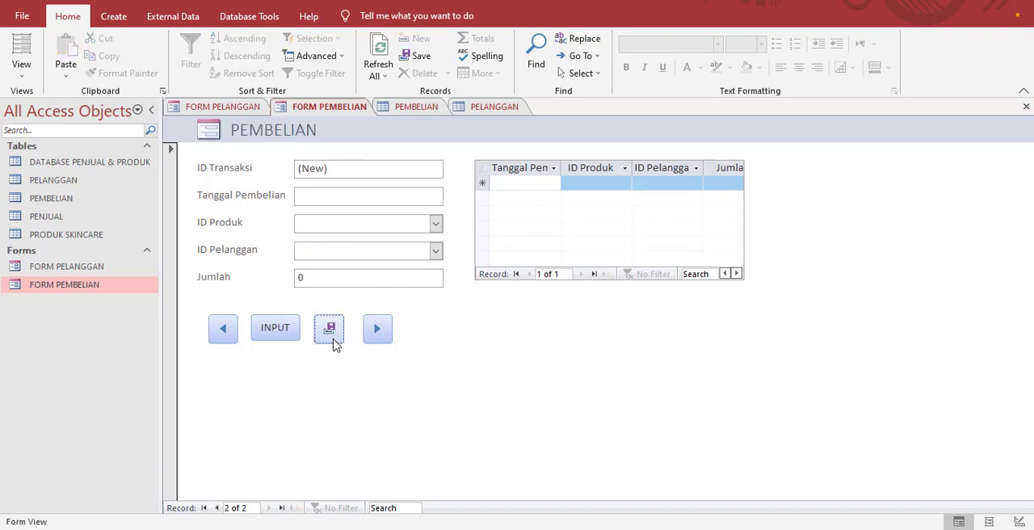
left_click(224, 338)
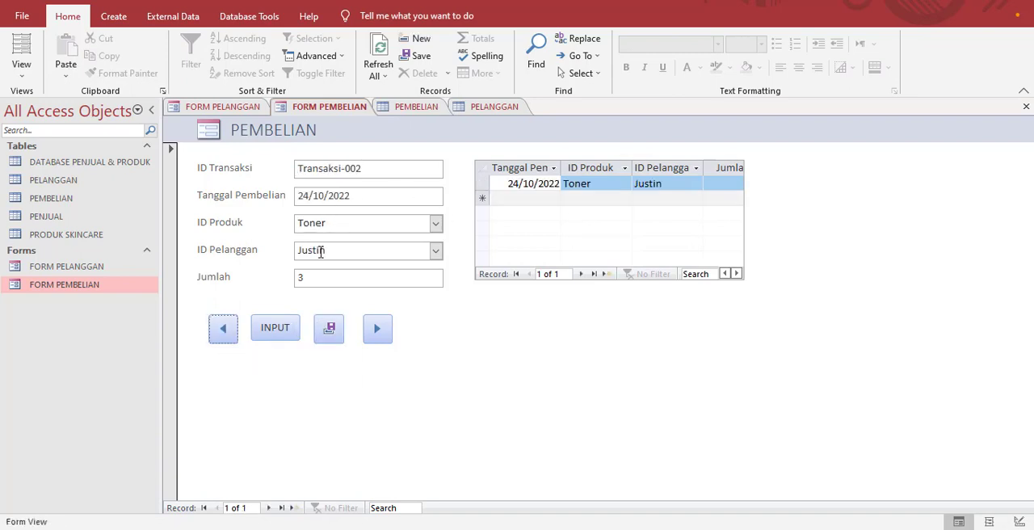
Step: Add another purchase record dated 24/10/2022 for Serum by the first listed customer, with Jumlah 4, and commit it with the INPUT command button
left_click(377, 331)
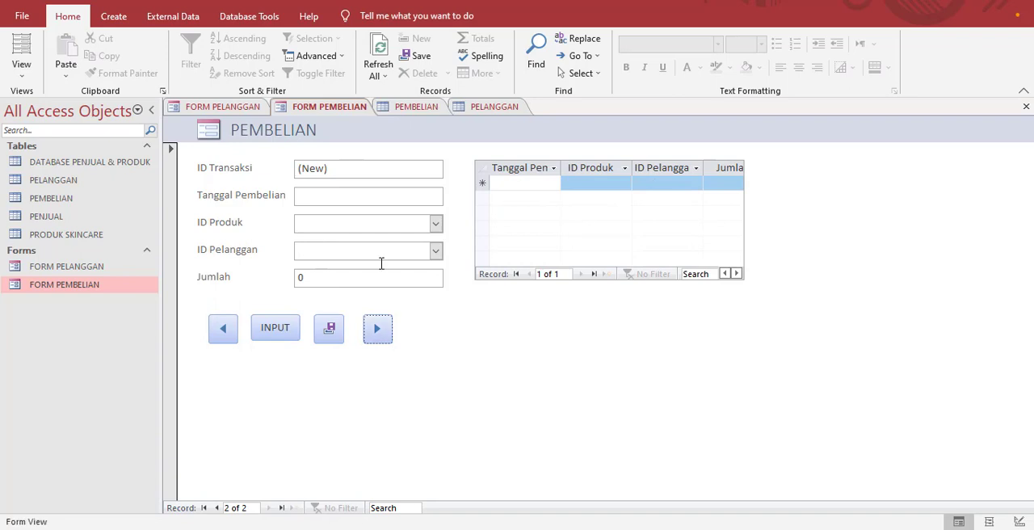
left_click(364, 195)
left_click(451, 195)
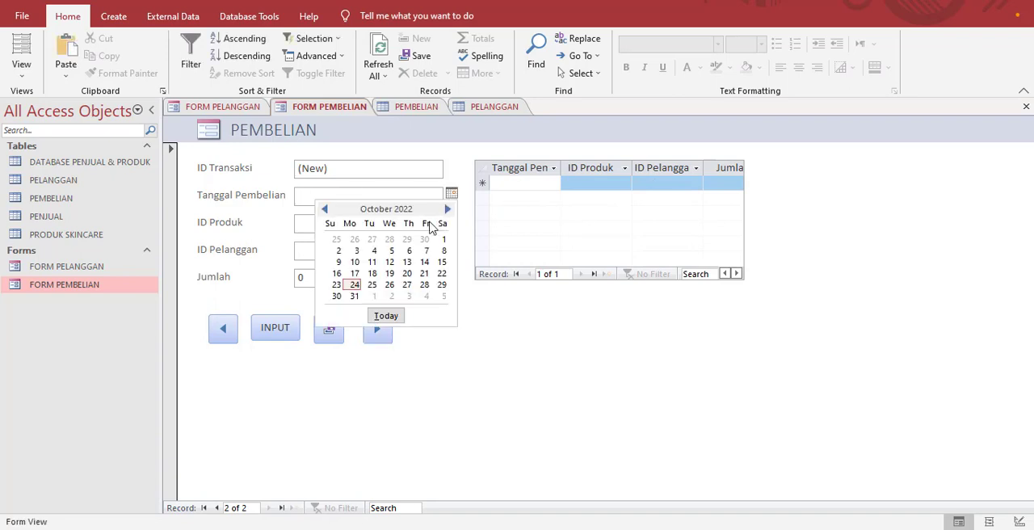
left_click(381, 318)
left_click(436, 224)
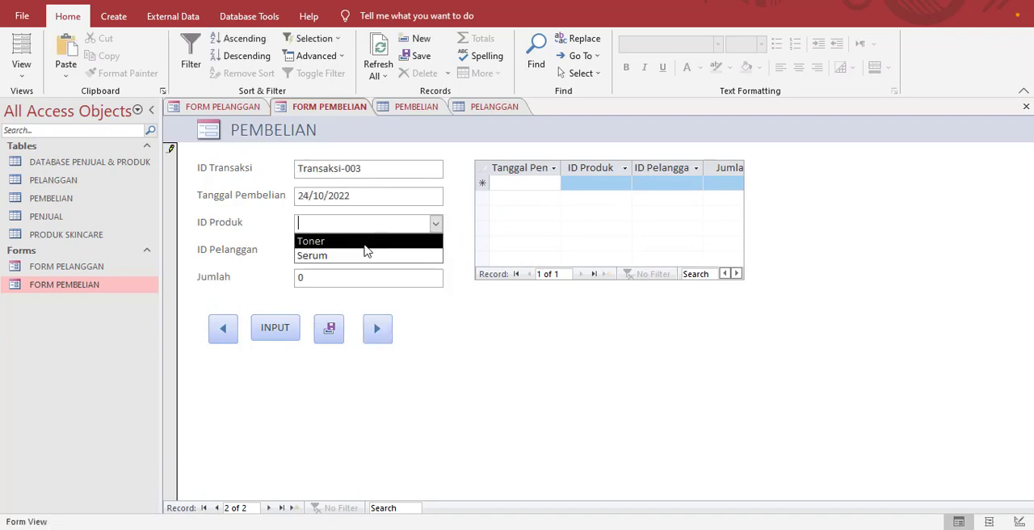
left_click(428, 256)
left_click(435, 251)
left_click(419, 268)
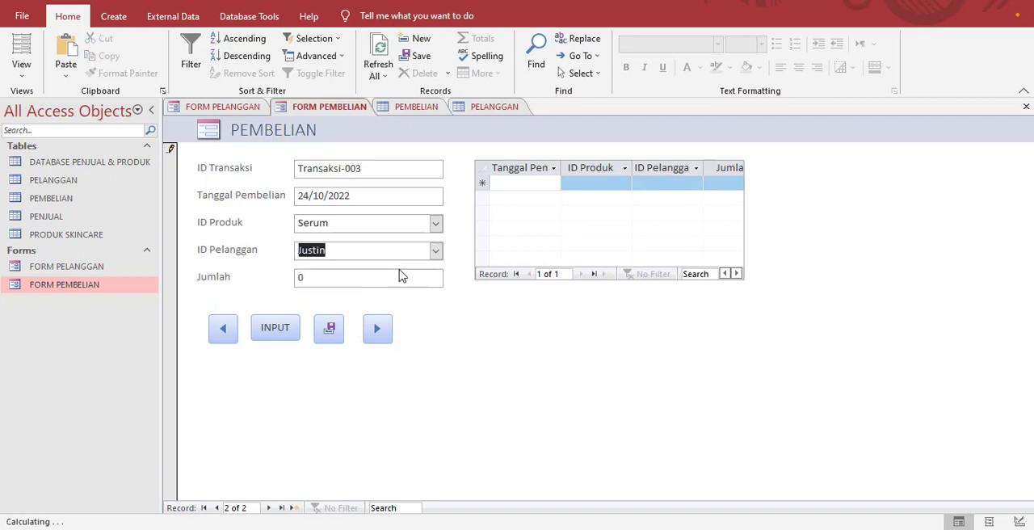
left_click(389, 277)
type("4")
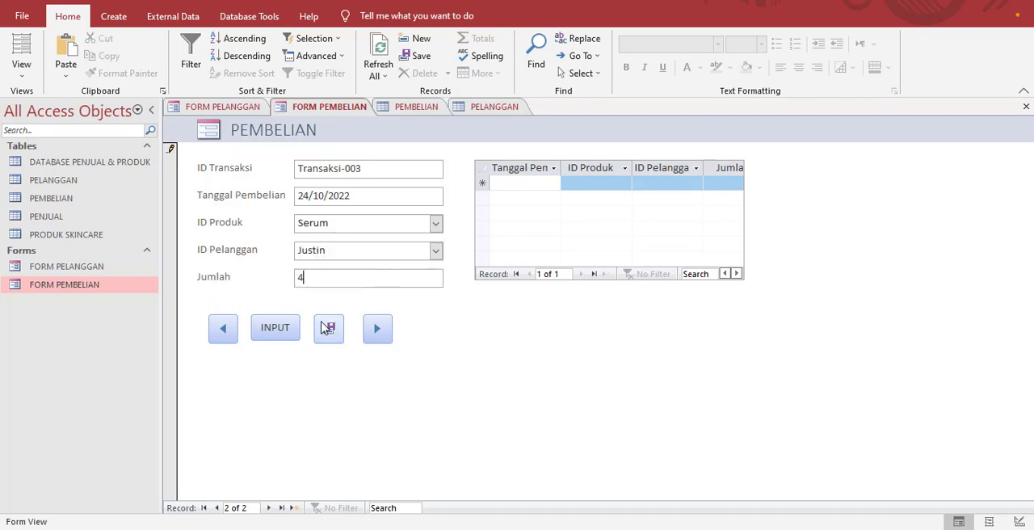
left_click(274, 328)
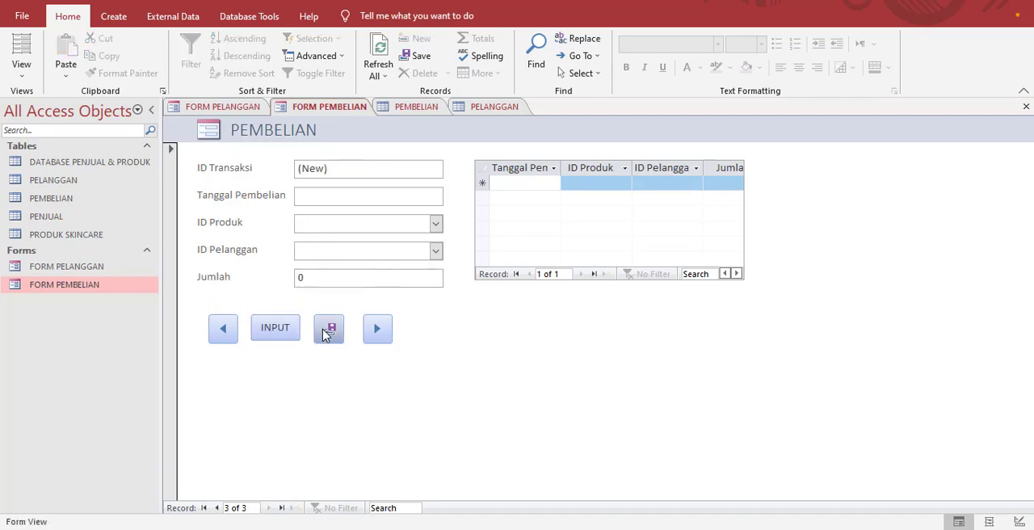
Step: Step back and forth through the purchase records with the form's previous and next record buttons
left_click(226, 332)
left_click(228, 332)
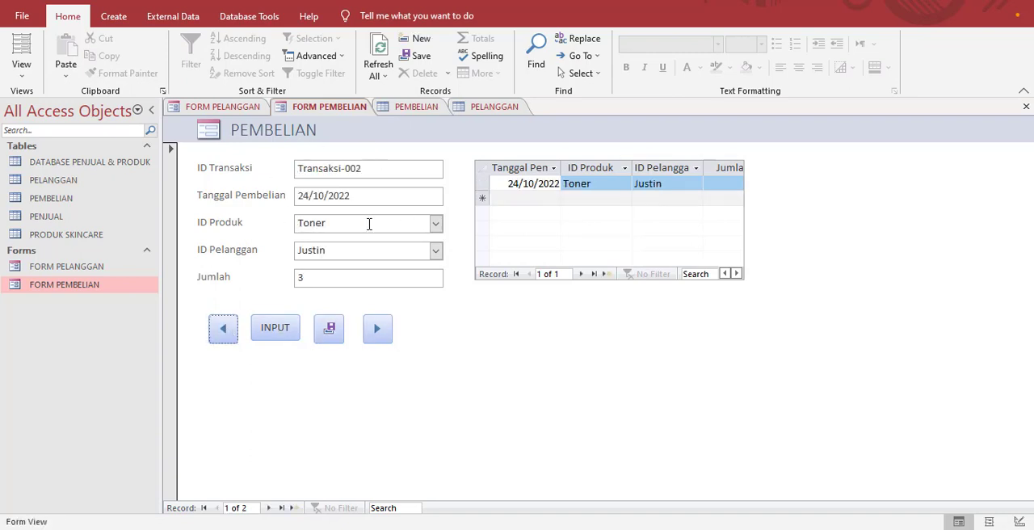
left_click(387, 343)
left_click(388, 343)
left_click(225, 332)
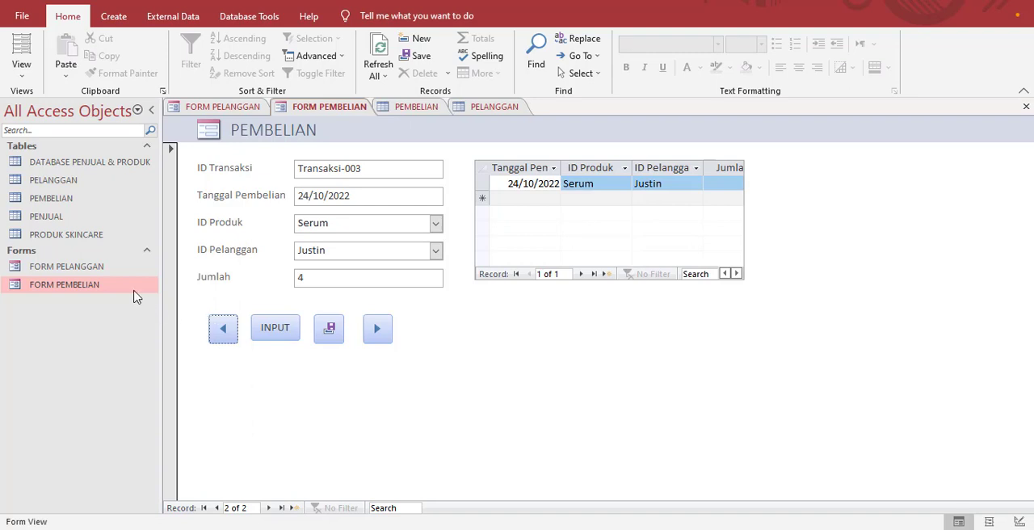
left_click(121, 269)
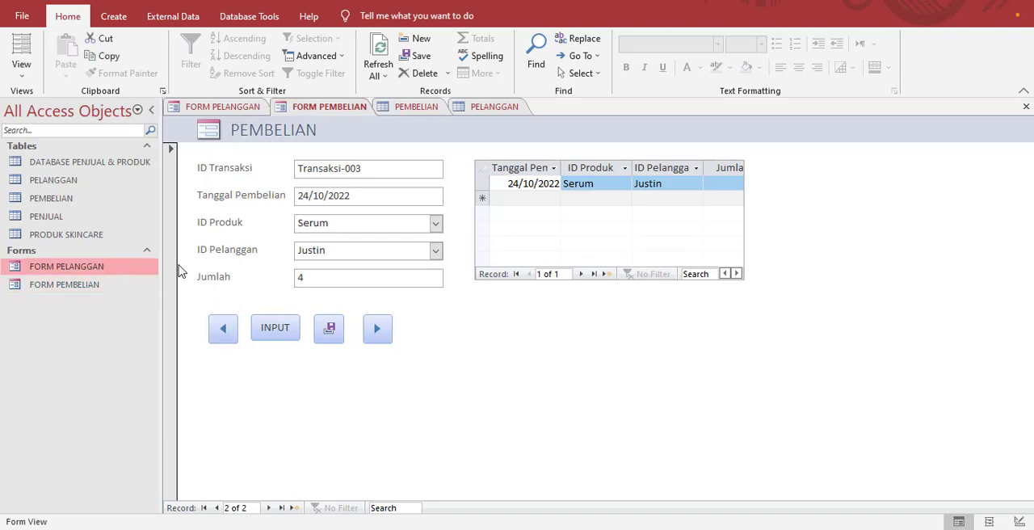
left_click(123, 291)
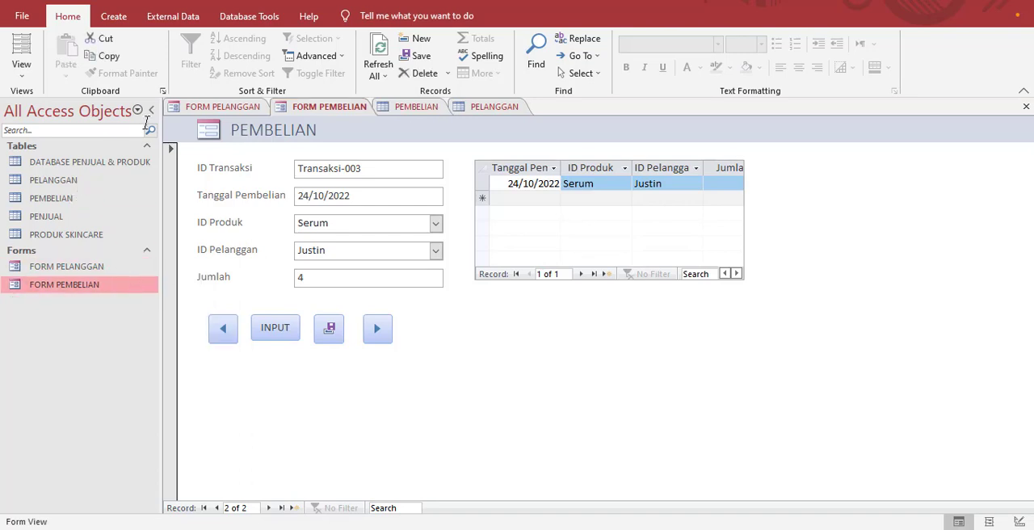
Step: Create a design-view query with the PELANGGAN, PEMBELIAN and PRODUK SKINCARE tables, and place the PEMBELIAN field list lower, between the other two
left_click(121, 19)
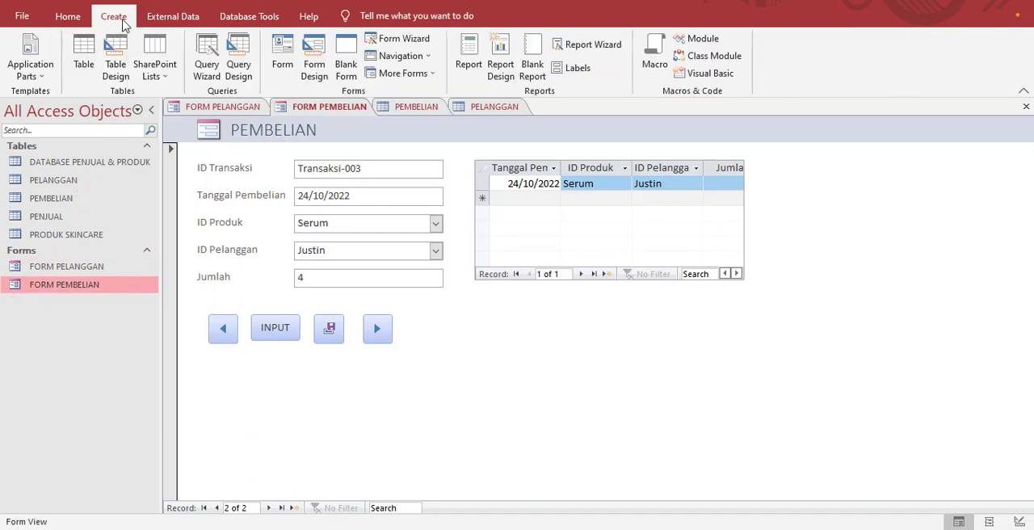
left_click(240, 70)
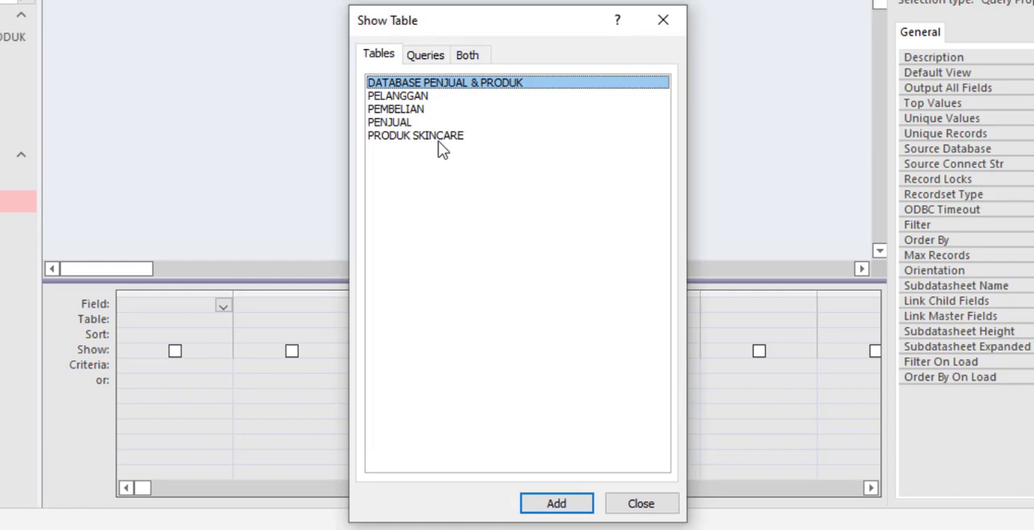
left_click(407, 97)
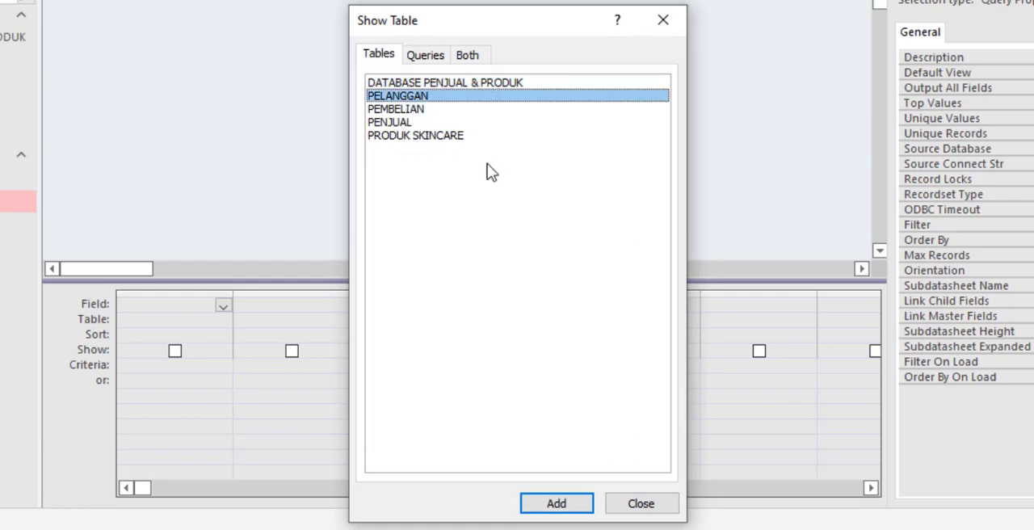
left_click(413, 110, "ctrl")
left_click(434, 140, "ctrl")
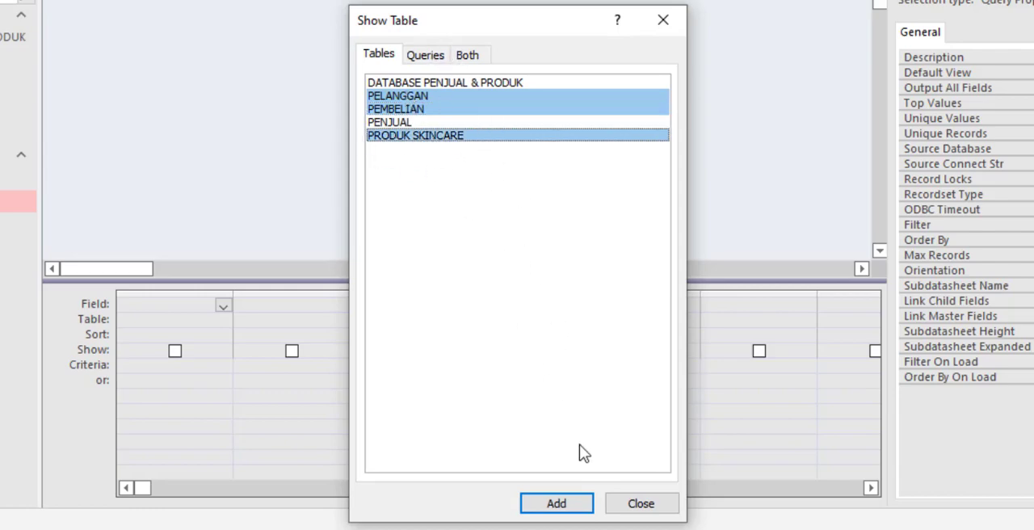
left_click(575, 504)
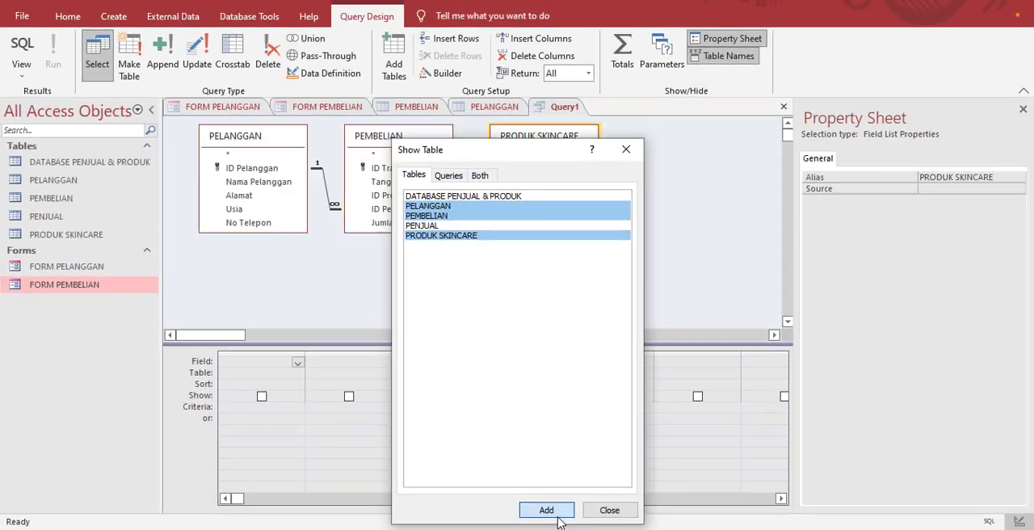
left_click(610, 512)
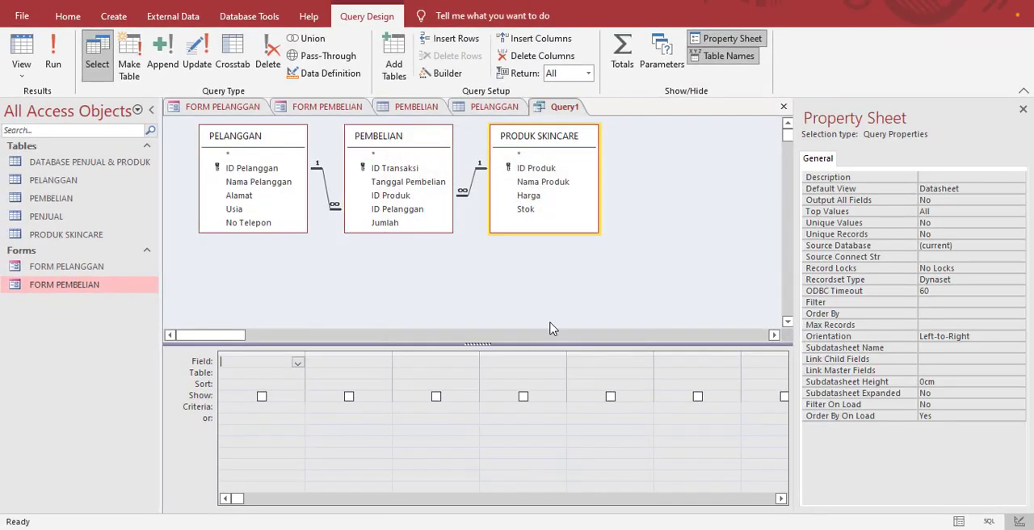
left_click_drag(408, 145, 410, 232)
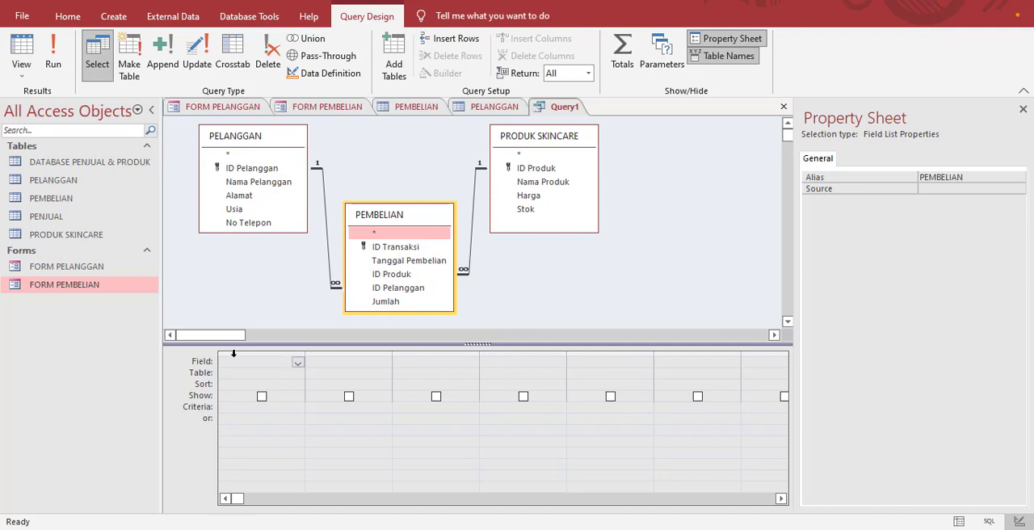
Step: Set the query's first column to the ID Transaksi field from the PEMBELIAN table
left_click(292, 374)
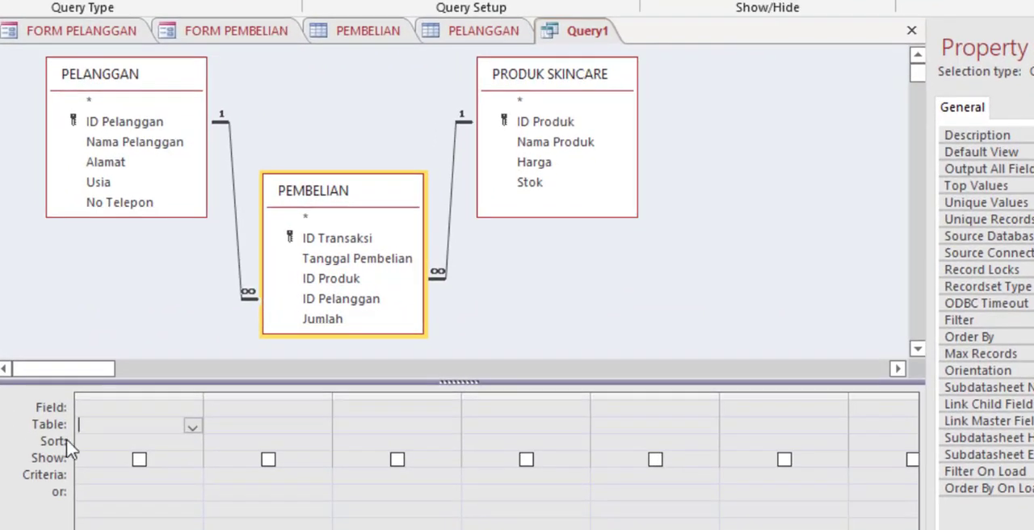
left_click(194, 428)
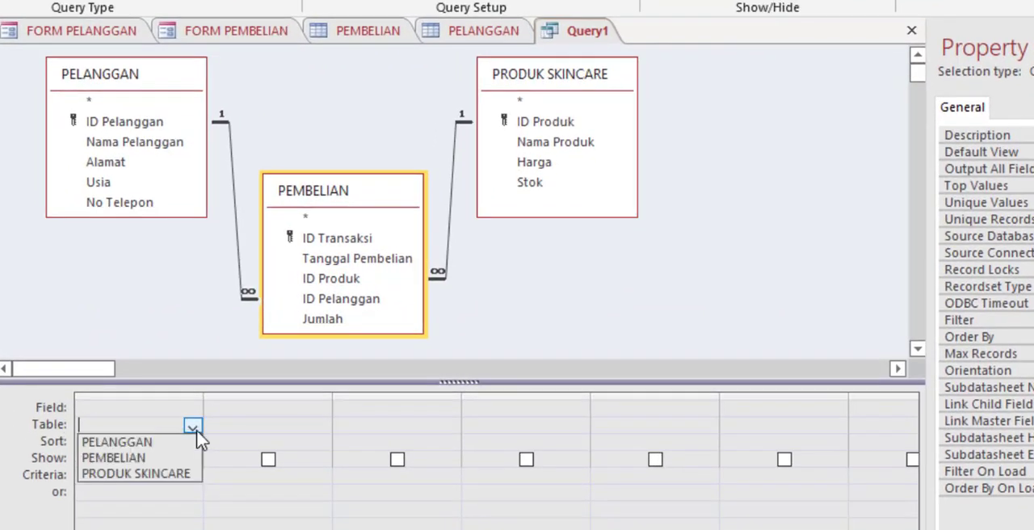
left_click(142, 463)
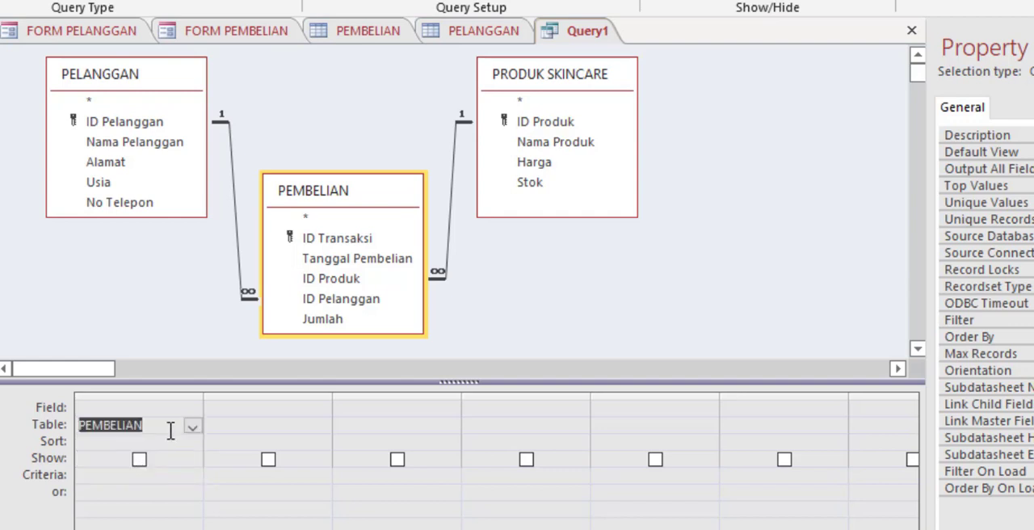
left_click(179, 407)
left_click(192, 408)
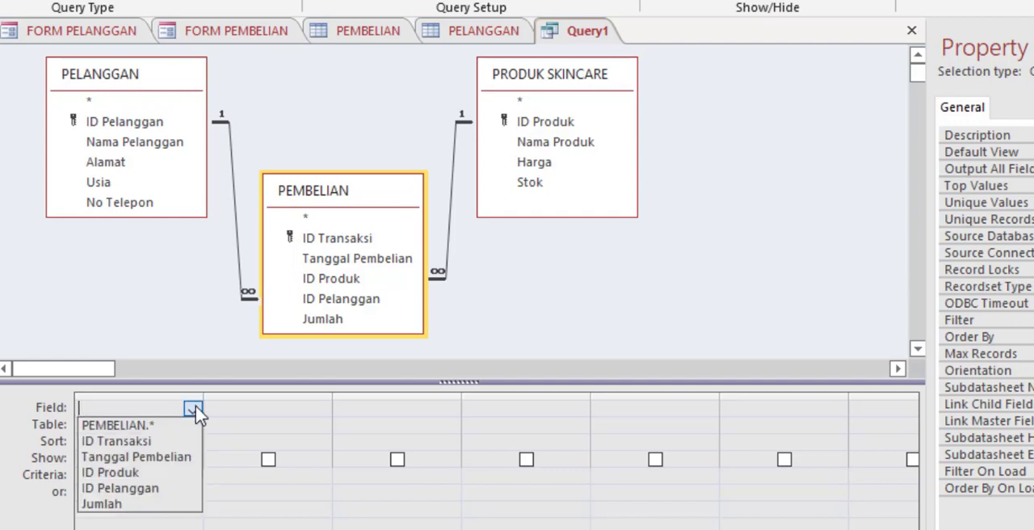
left_click(147, 442)
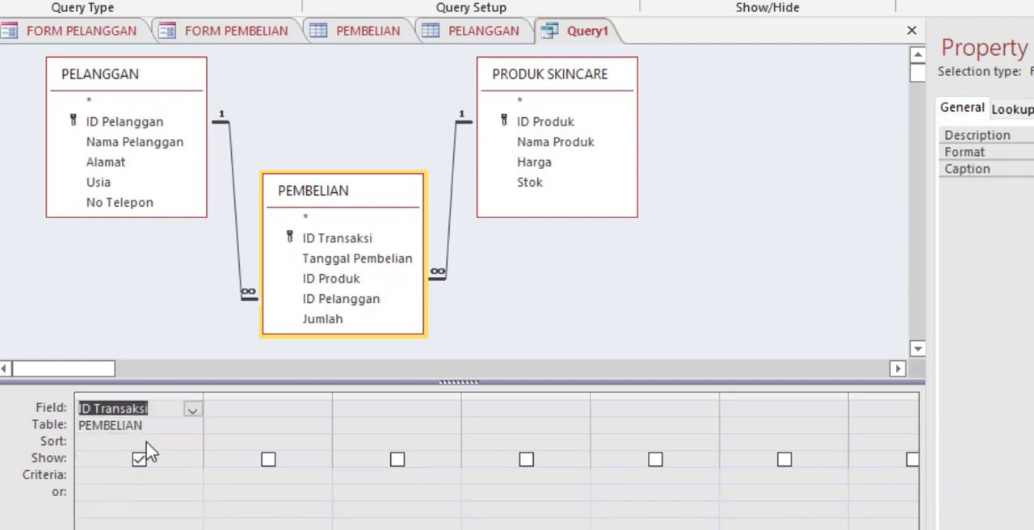
Step: Set the query's second column to the Tanggal Pembelian field from the PEMBELIAN table
left_click(288, 425)
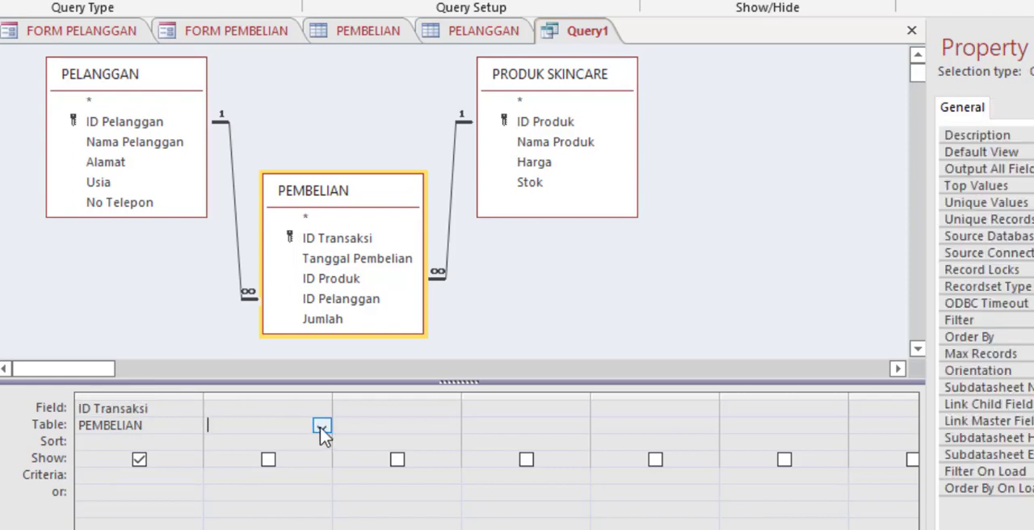
left_click(319, 426)
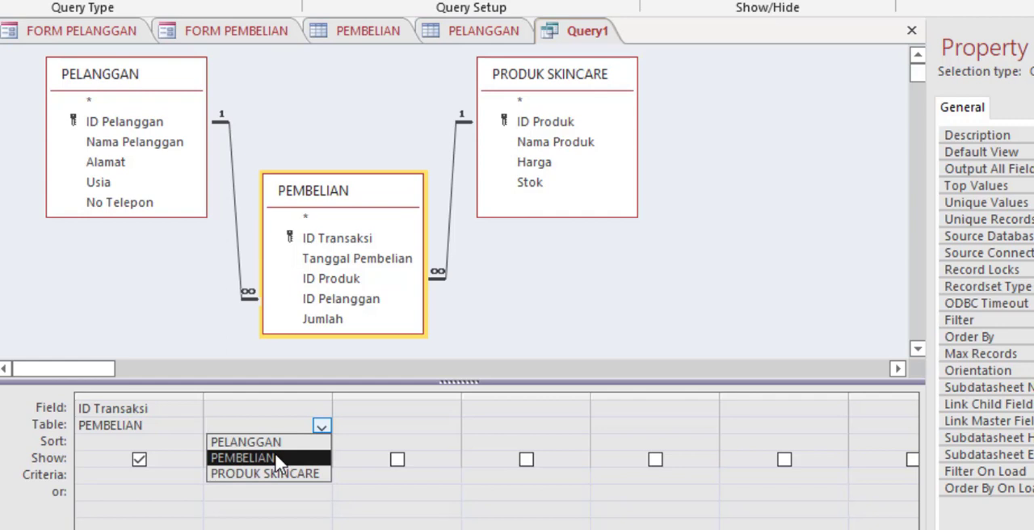
left_click(277, 458)
left_click(315, 409)
left_click(322, 410)
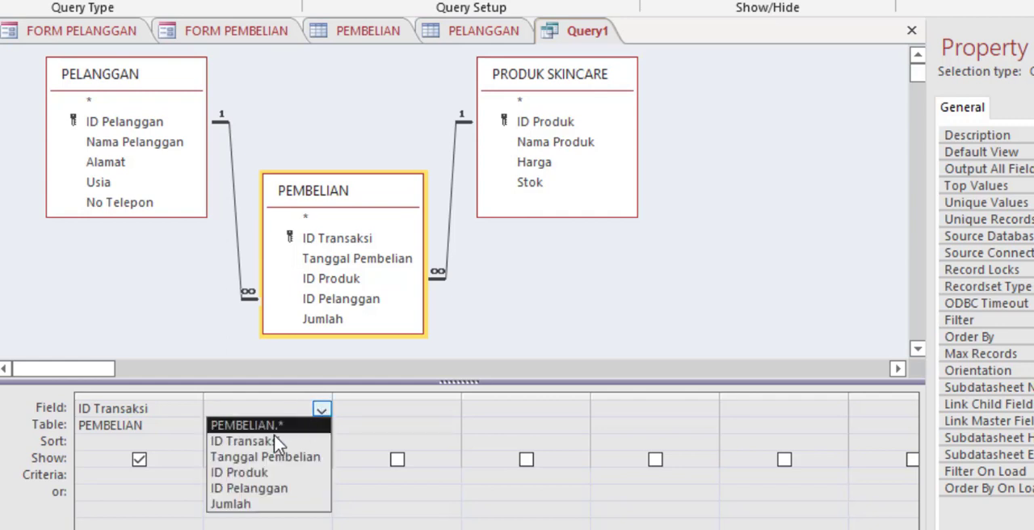
left_click(270, 456)
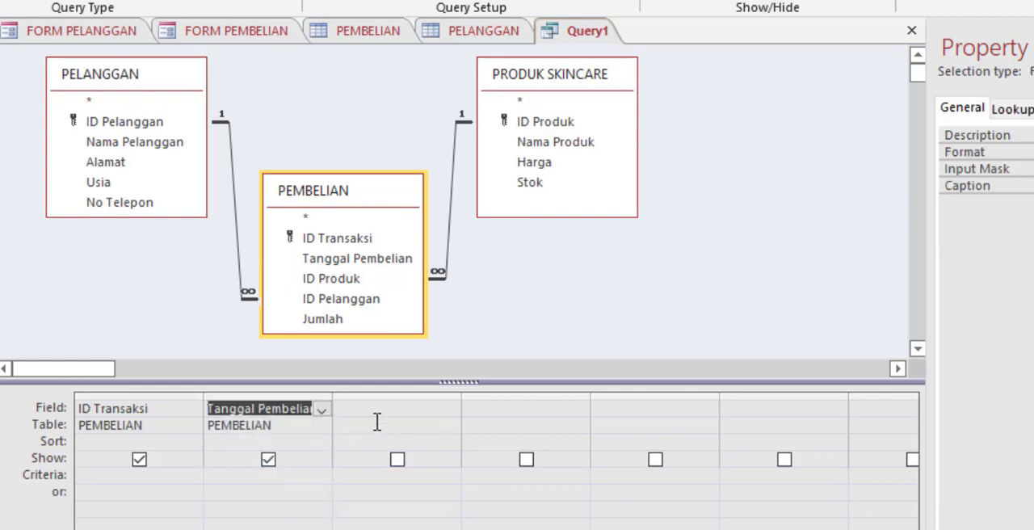
Step: Set the query's third column to the Nama Produk field from the PRODUK SKINCARE table
left_click(376, 420)
left_click(451, 426)
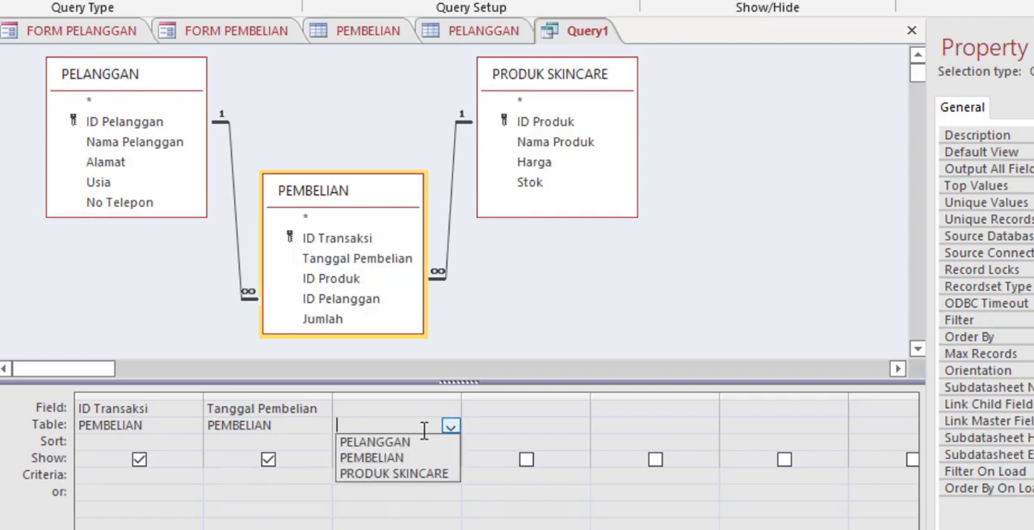
left_click(393, 474)
left_click(425, 408)
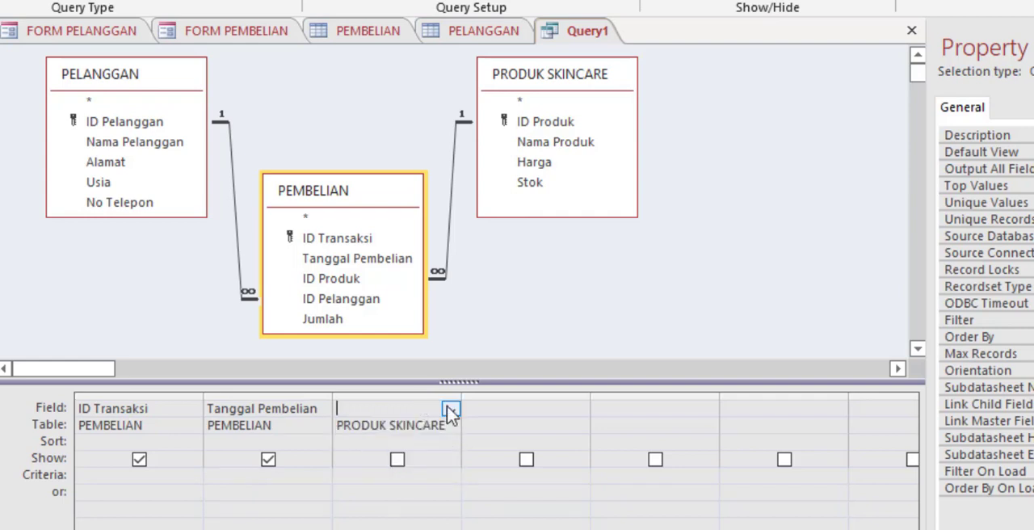
left_click(450, 410)
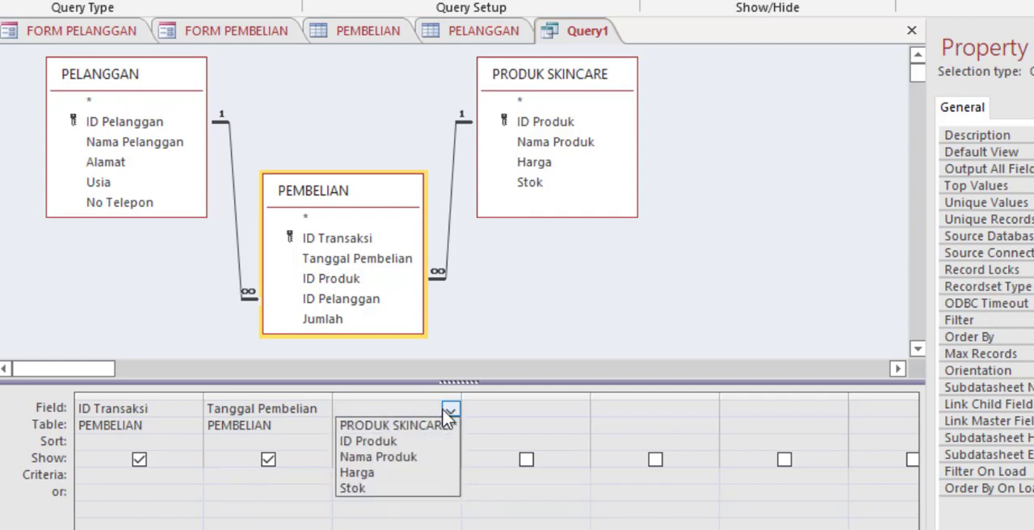
left_click(386, 458)
Step: Add the Harga field from the PRODUK SKINCARE table as the query's fourth column
left_click(509, 422)
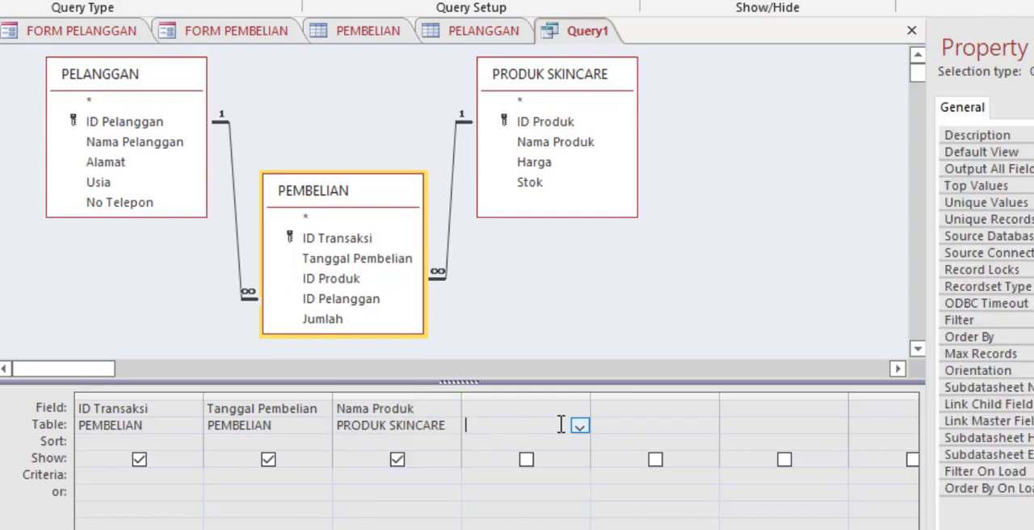
left_click(579, 426)
left_click(522, 480)
left_click(545, 409)
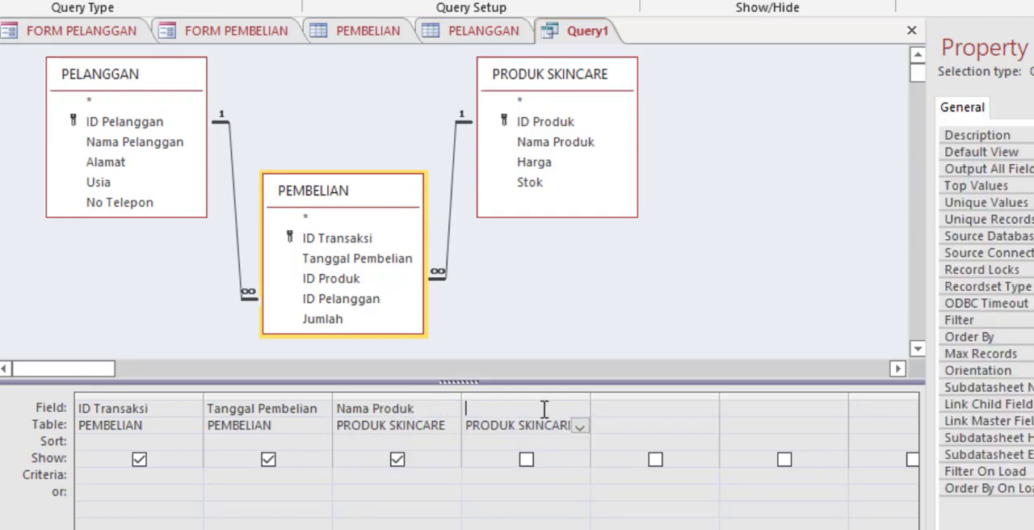
left_click(580, 409)
left_click(514, 473)
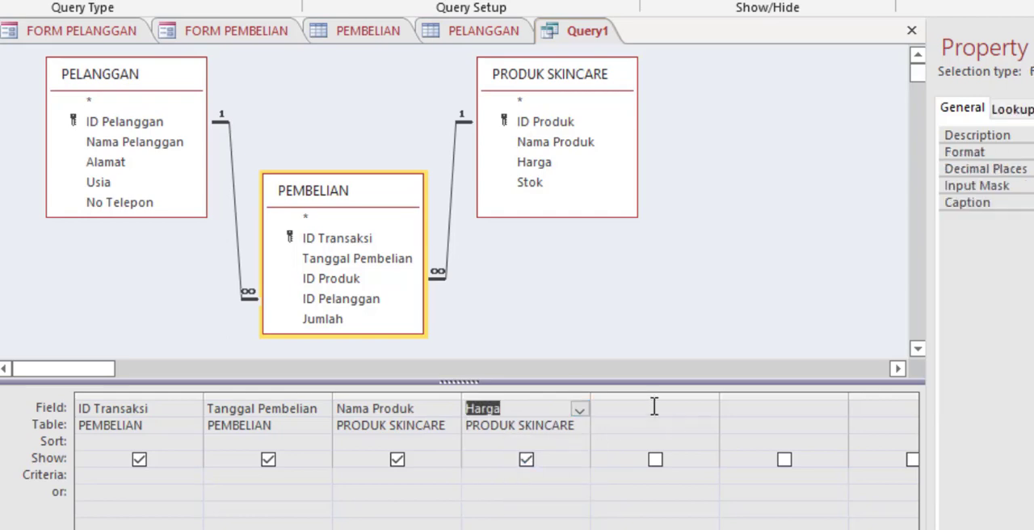
Step: Add the Jumlah field from the PEMBELIAN table as the query's fifth column
left_click(663, 428)
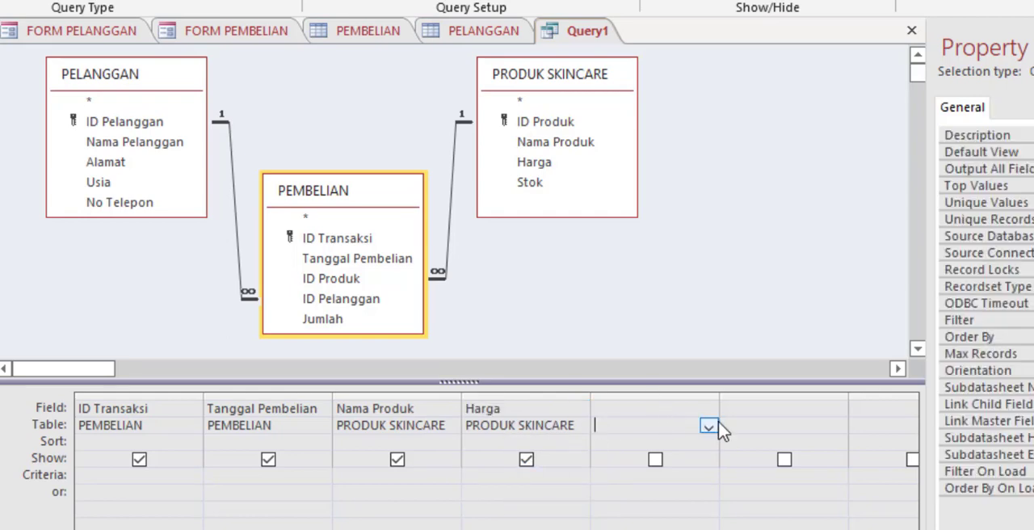
left_click(709, 425)
left_click(634, 459)
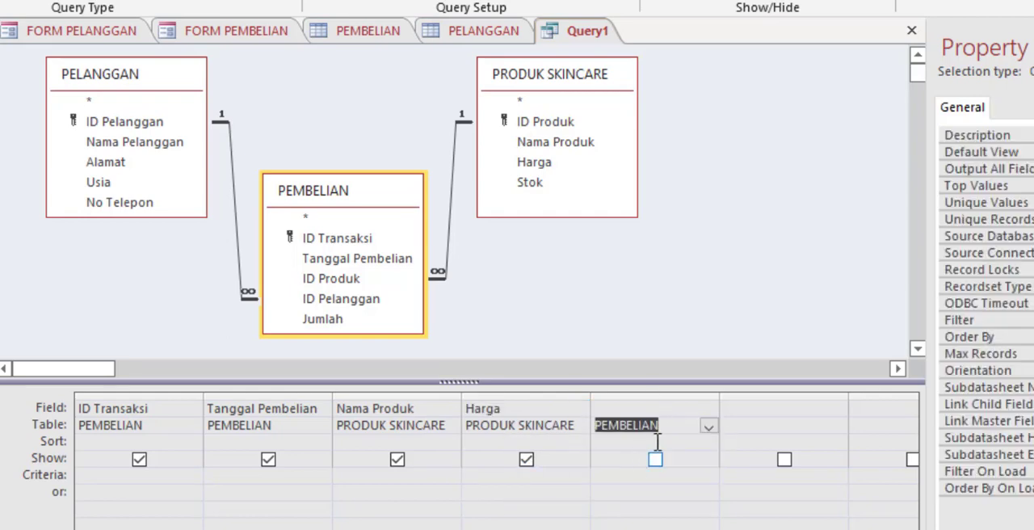
left_click(685, 411)
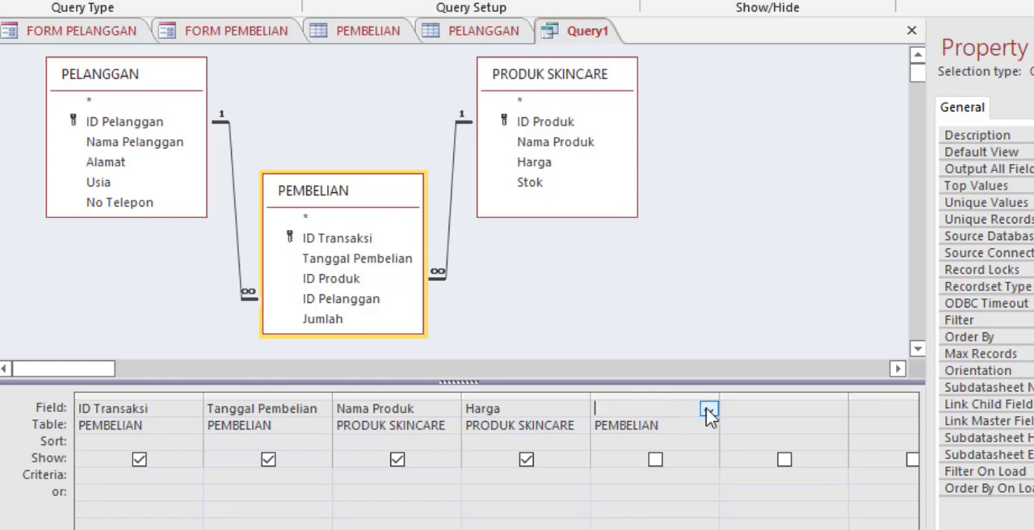
left_click(709, 411)
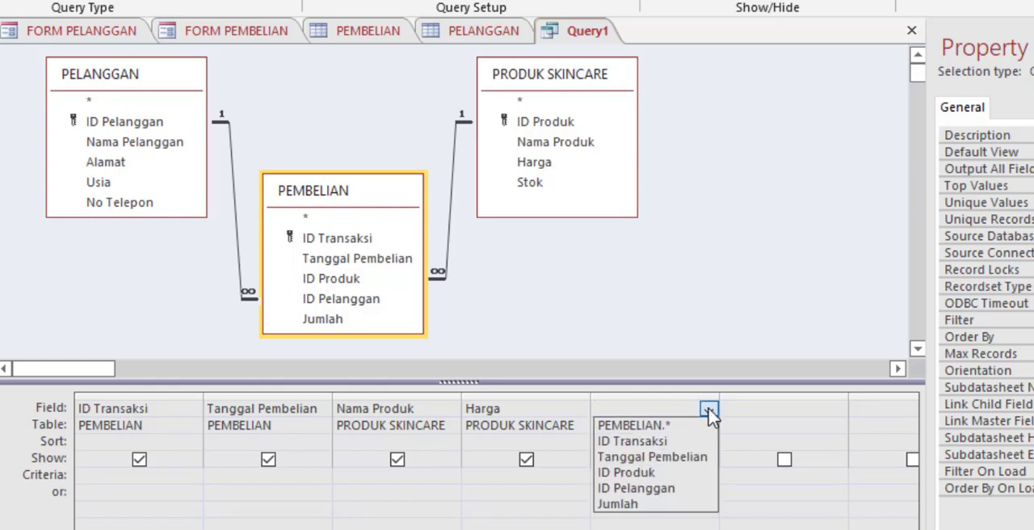
left_click(645, 505)
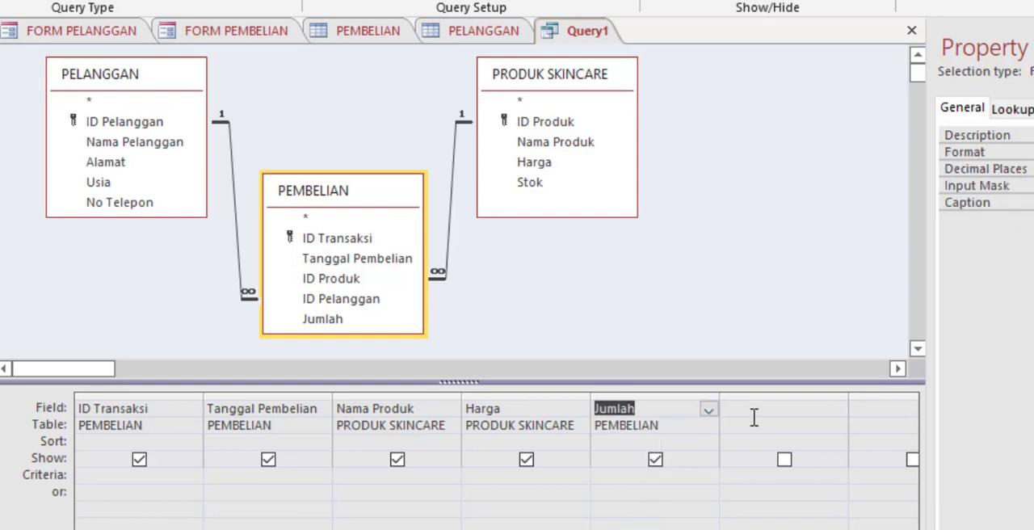
Step: Add the Nama Pelanggan field from the PELANGGAN table as the query's sixth column
left_click(816, 426)
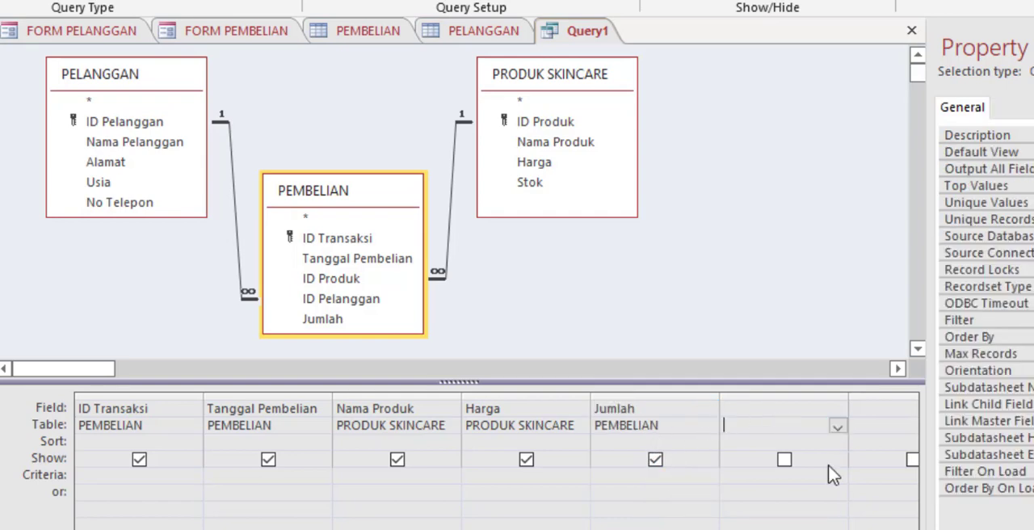
left_click(836, 427)
left_click(764, 442)
left_click(808, 409)
left_click(837, 410)
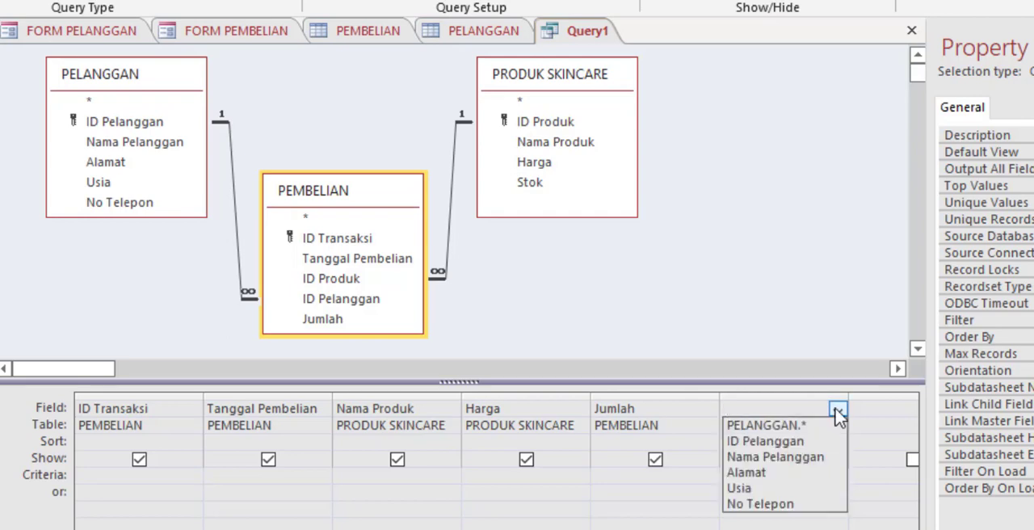
left_click(789, 458)
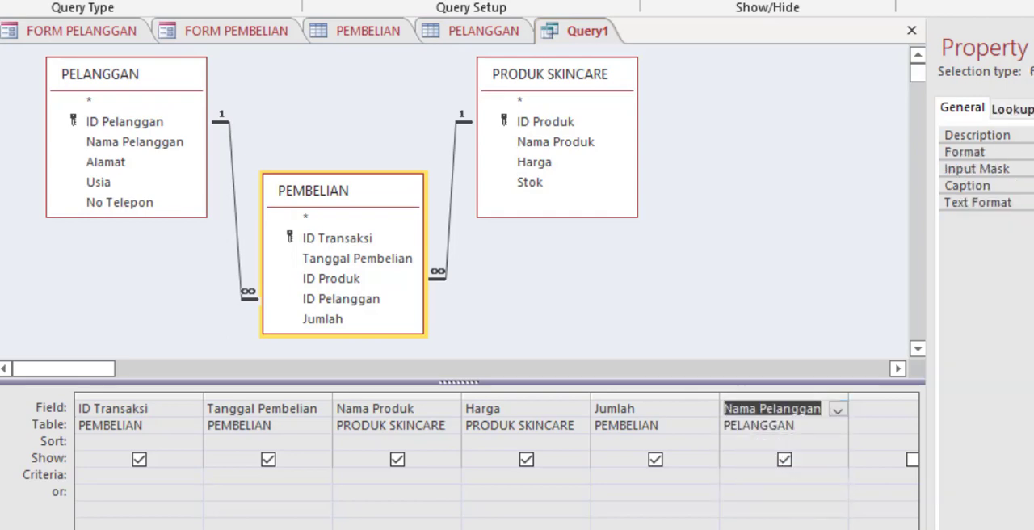
Step: Start building an expression for the query's empty seventh column, beginning with the field name "Omzet :"
scroll(496, 461, "right", 2)
left_click(652, 410)
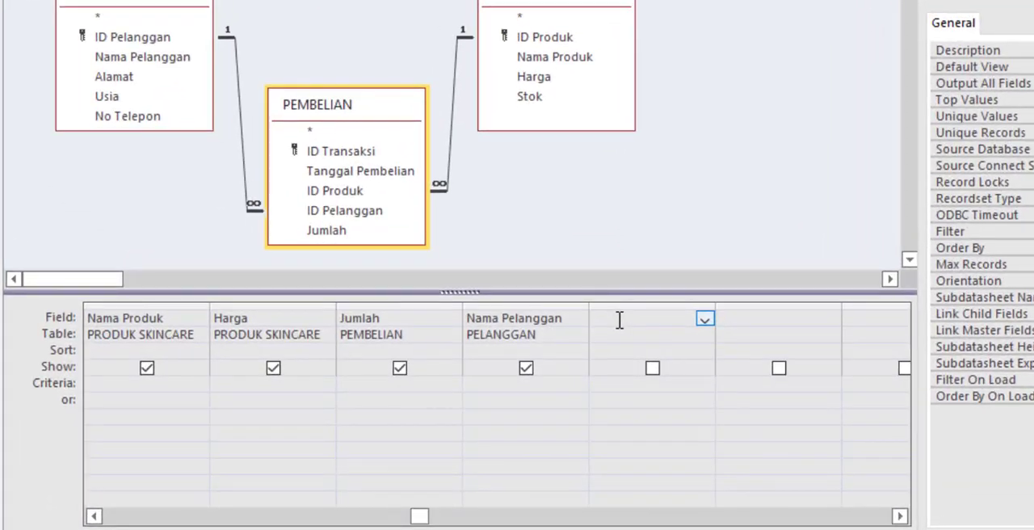
right_click(619, 319)
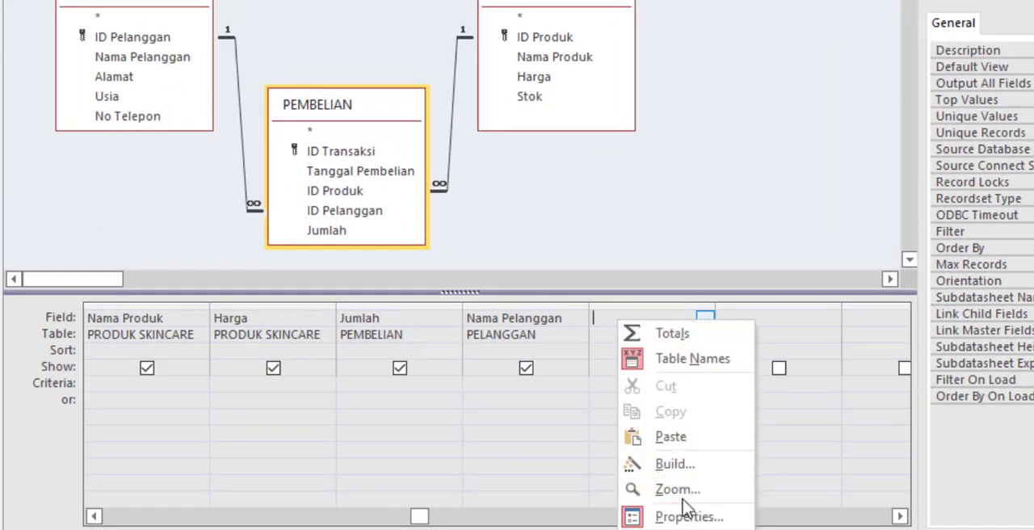
left_click(669, 464)
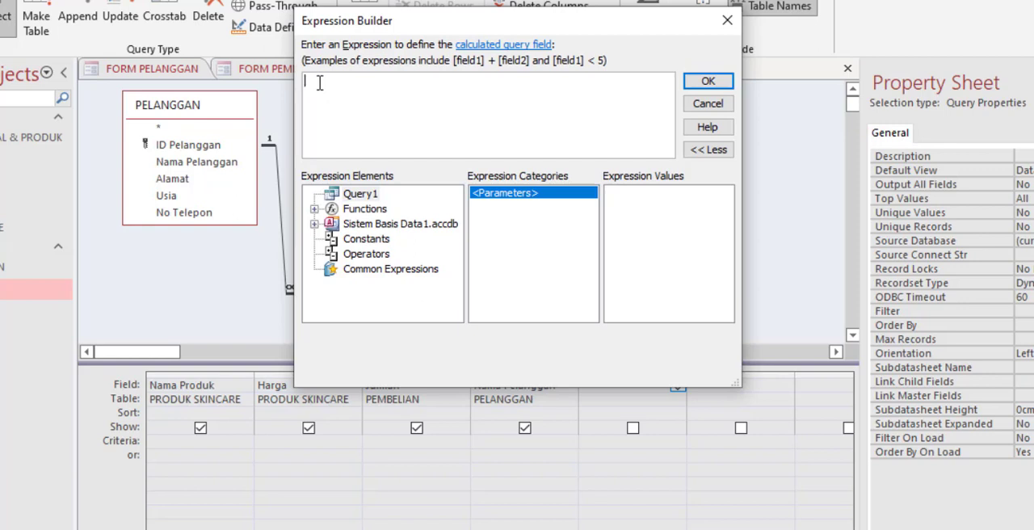
type("Omzet :")
left_click(315, 209)
left_click(315, 210)
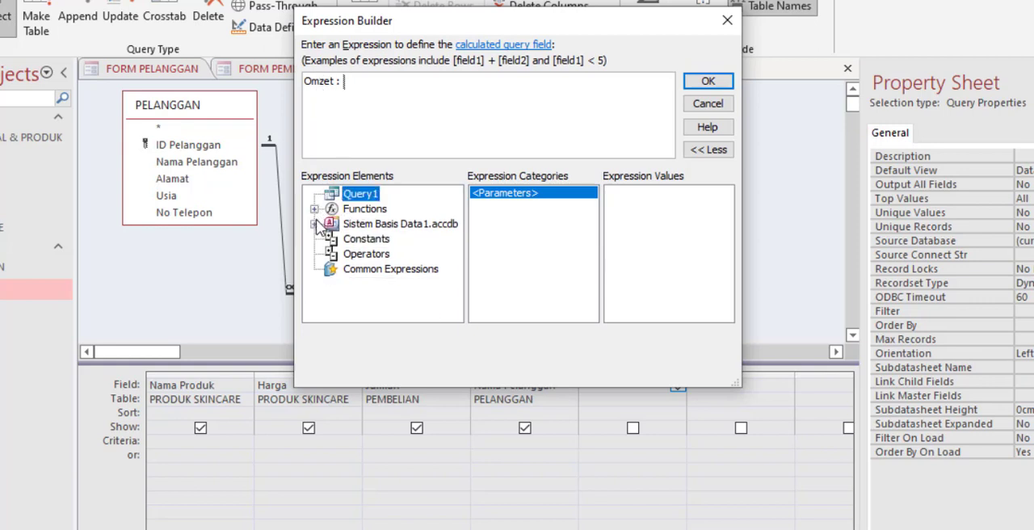
Step: Insert the Harga field from the PRODUK SKINCARE table into the Omzet expression and remove the «Expr» placeholder
left_click(314, 224)
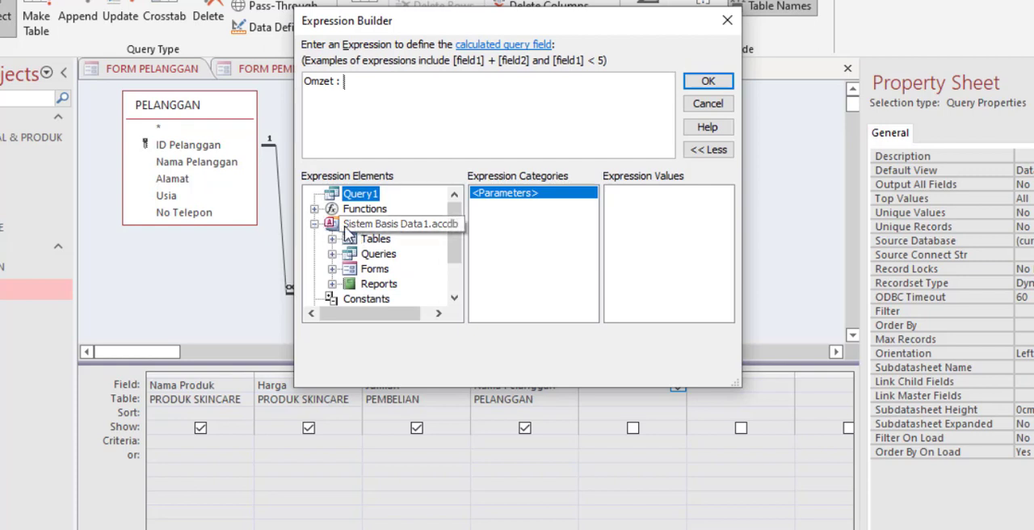
left_click(332, 239)
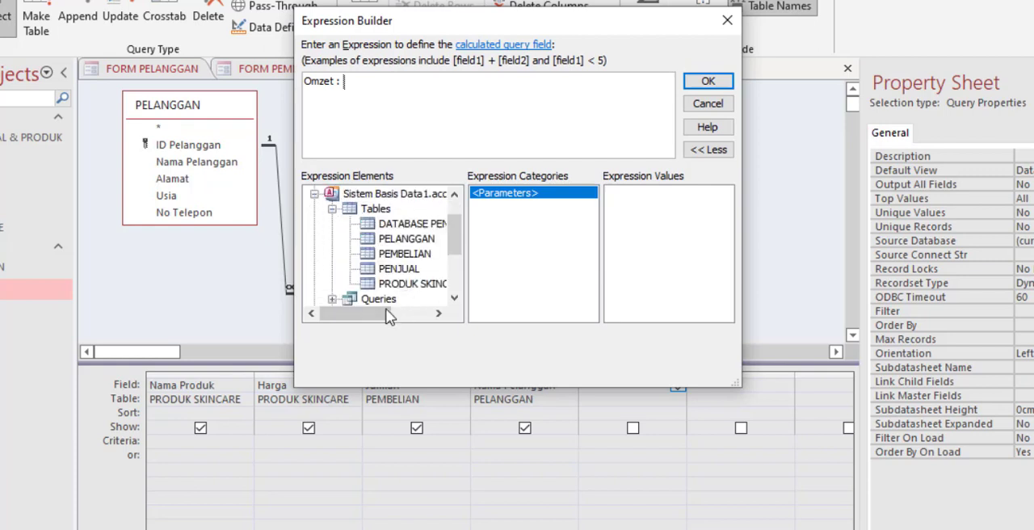
left_click_drag(380, 316, 391, 321)
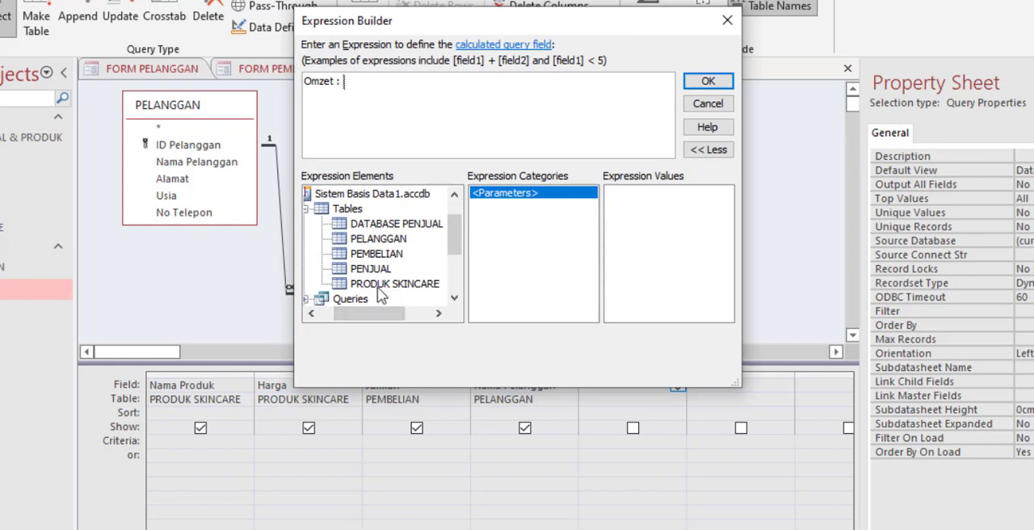
left_click(378, 289)
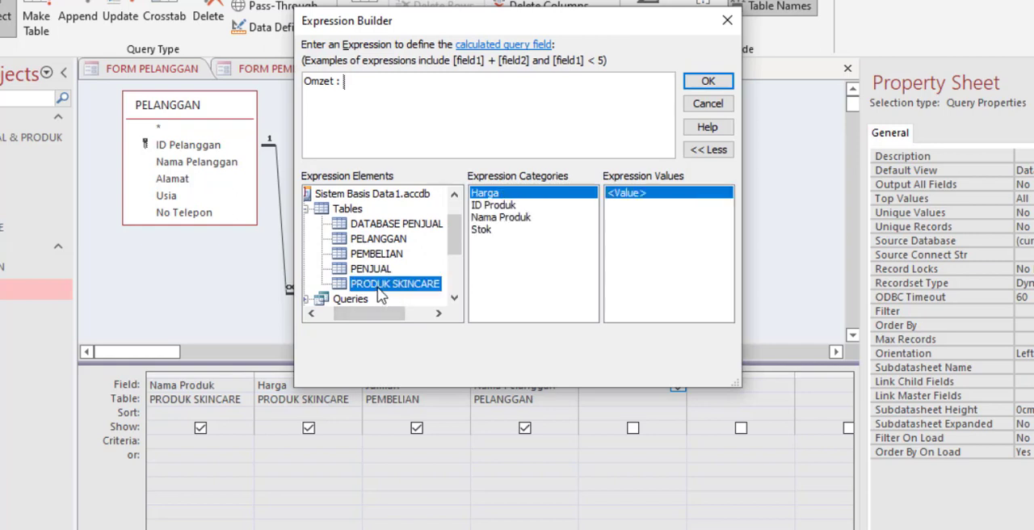
left_click(493, 194)
double_click(488, 193)
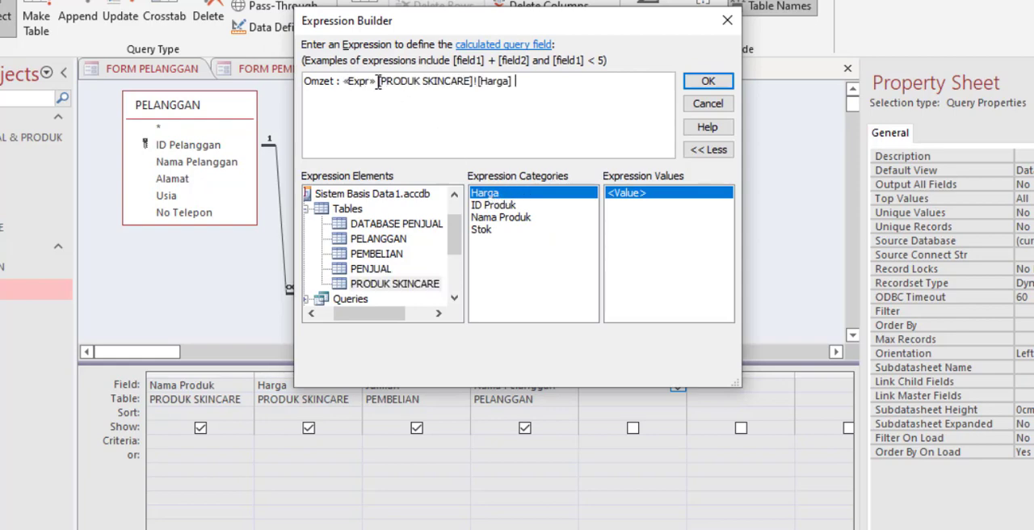
left_click_drag(377, 83, 341, 79)
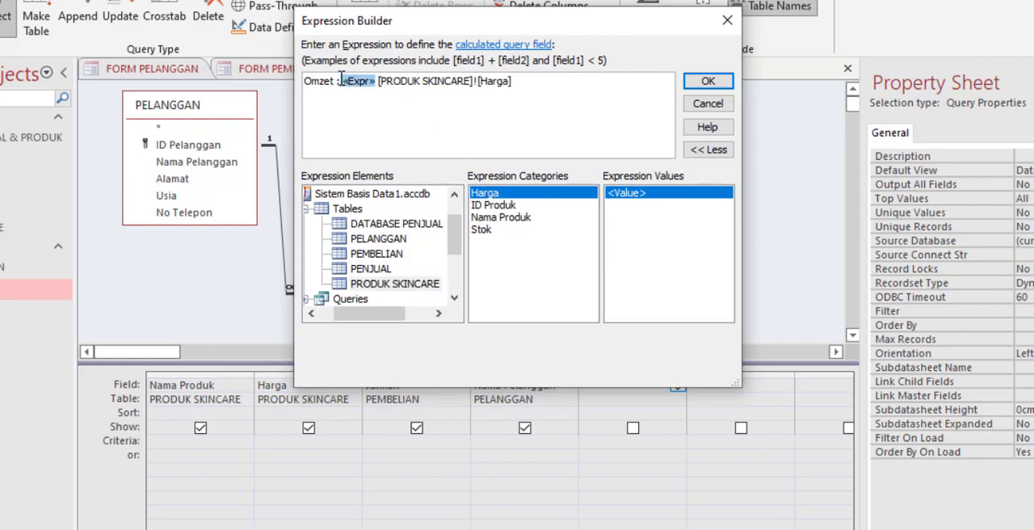
key("Delete")
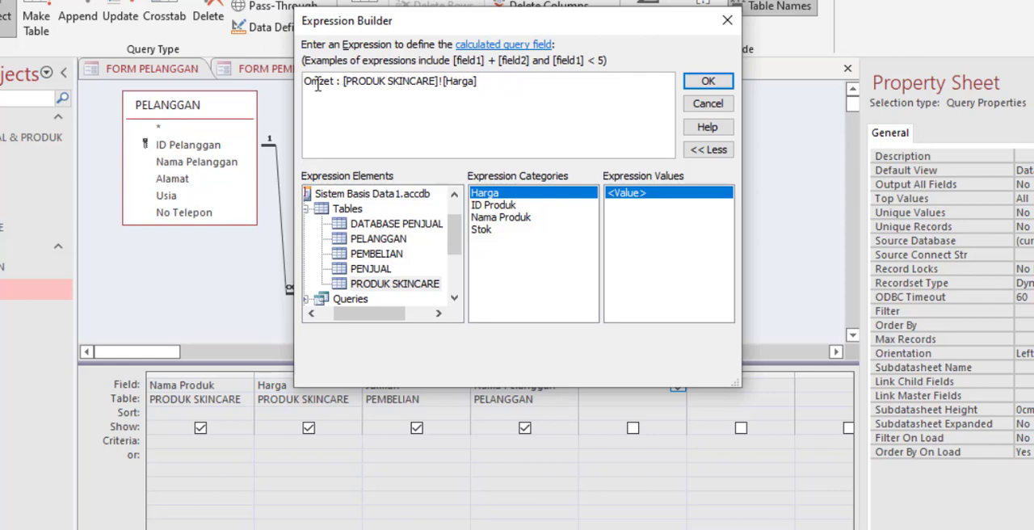
Step: Multiply Harga by the Jumlah field from the PEMBELIAN table and accept the Omzet expression
left_click(466, 82)
left_click(390, 255)
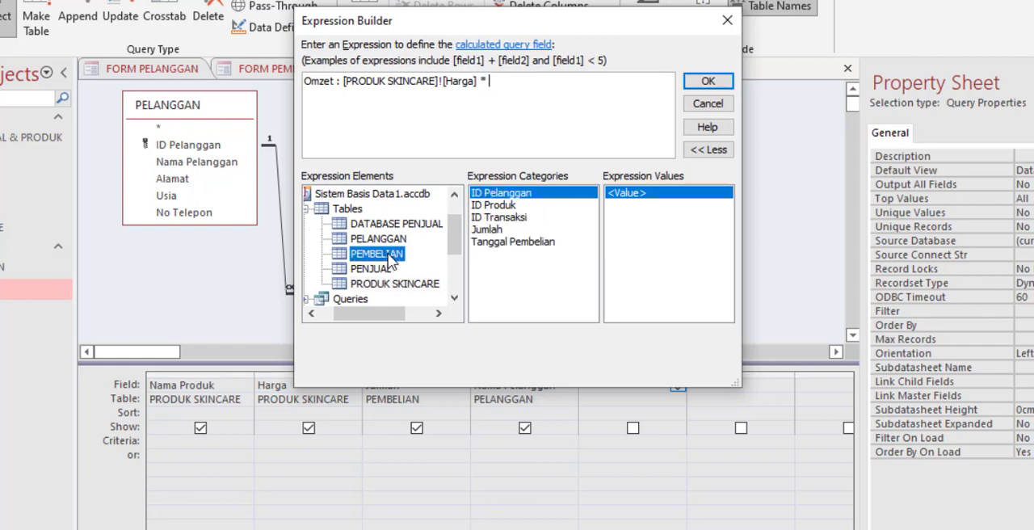
left_click(495, 231)
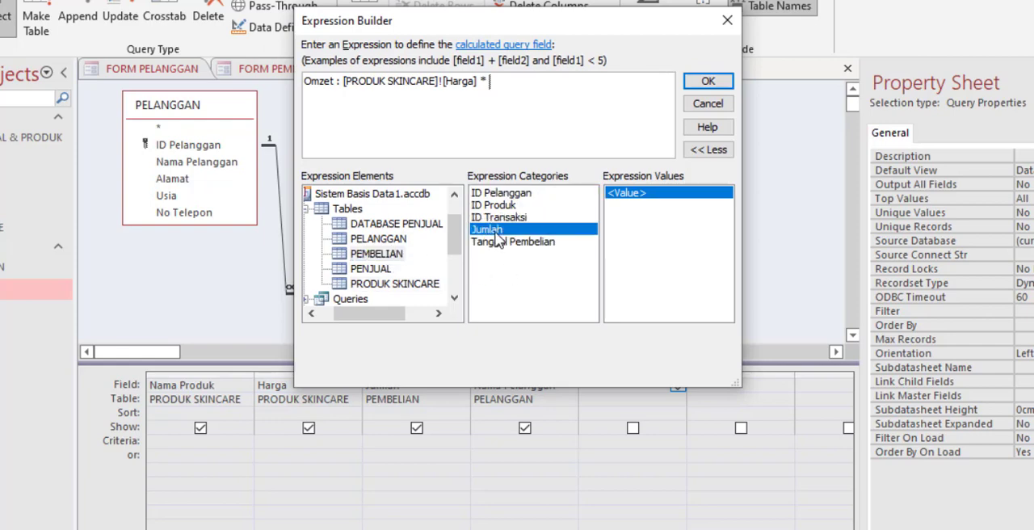
double_click(495, 232)
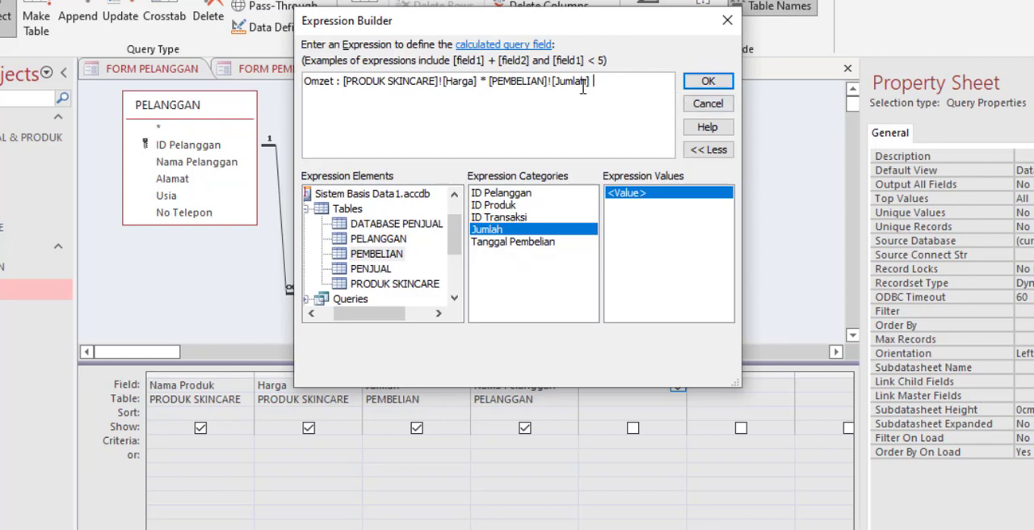
left_click(714, 85)
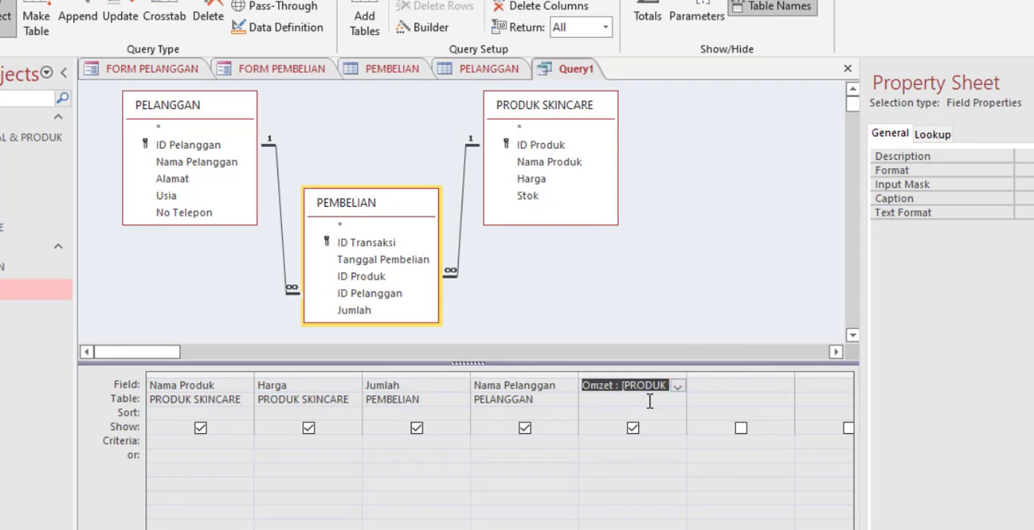
Step: Save the query as Q_OMZET
key("ctrl+s")
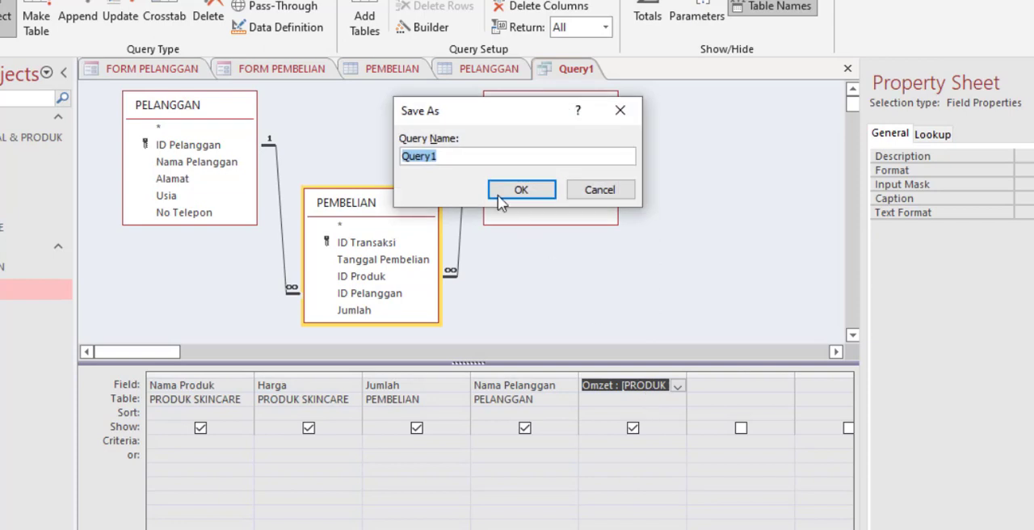
key("BackSpace")
type("Q_OMZET")
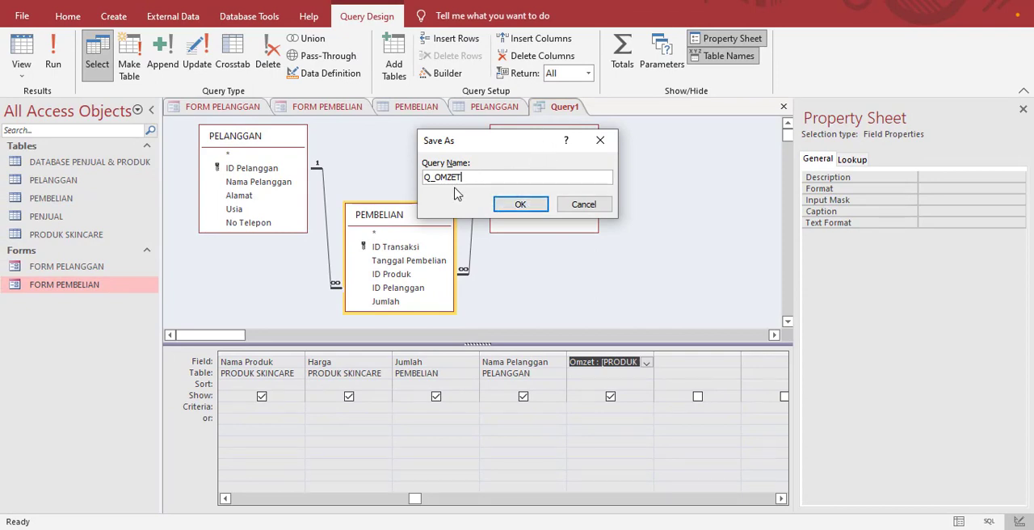
left_click(533, 206)
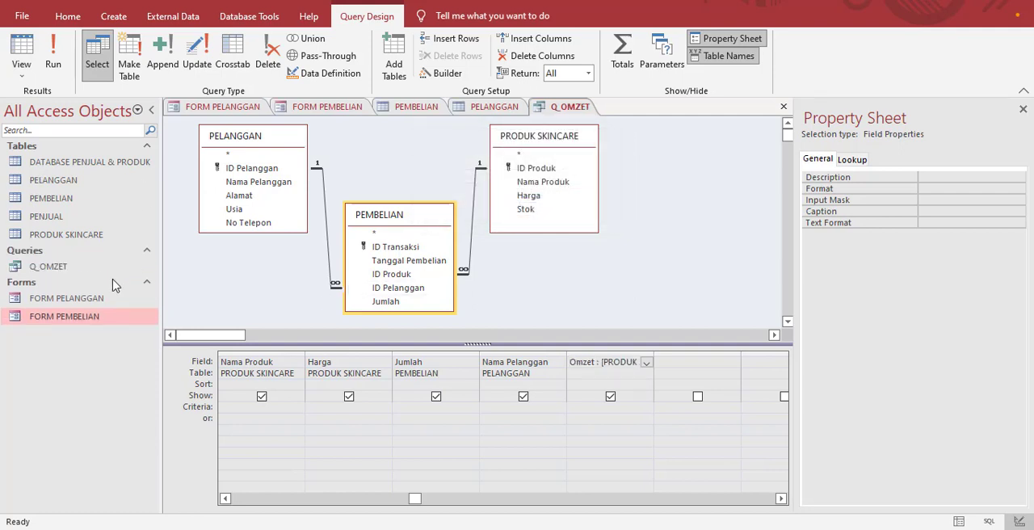
Step: View the results of the Q_OMZET query and check its columns in Design View
left_click(66, 269)
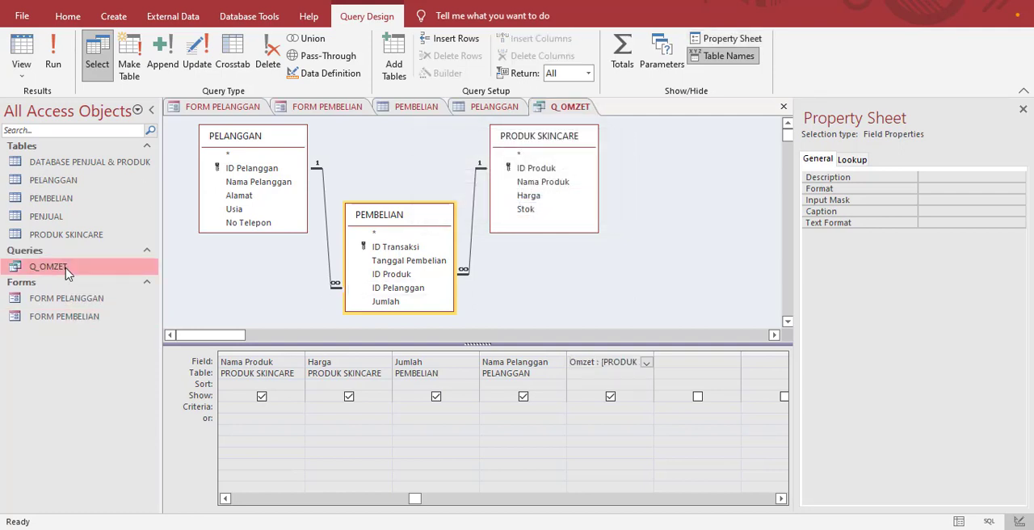
double_click(59, 273)
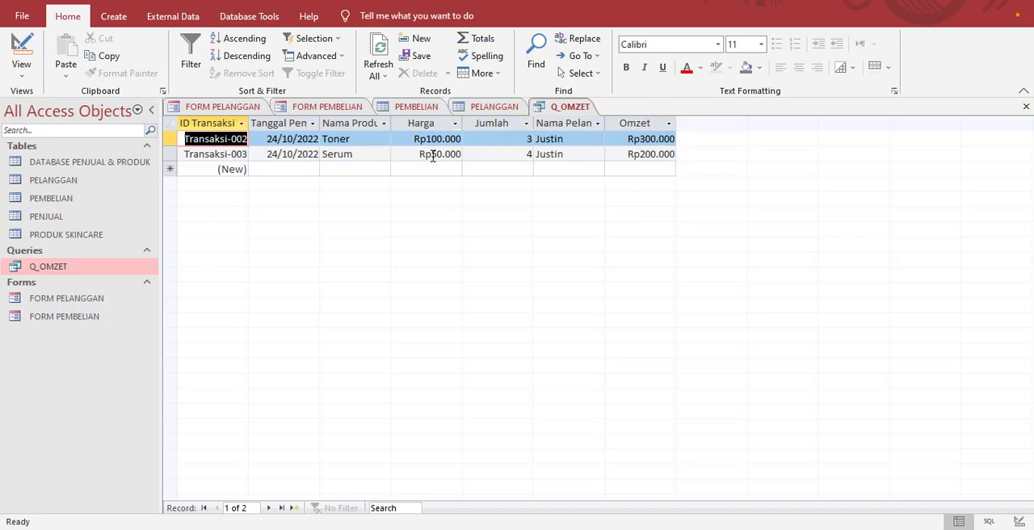
right_click(97, 267)
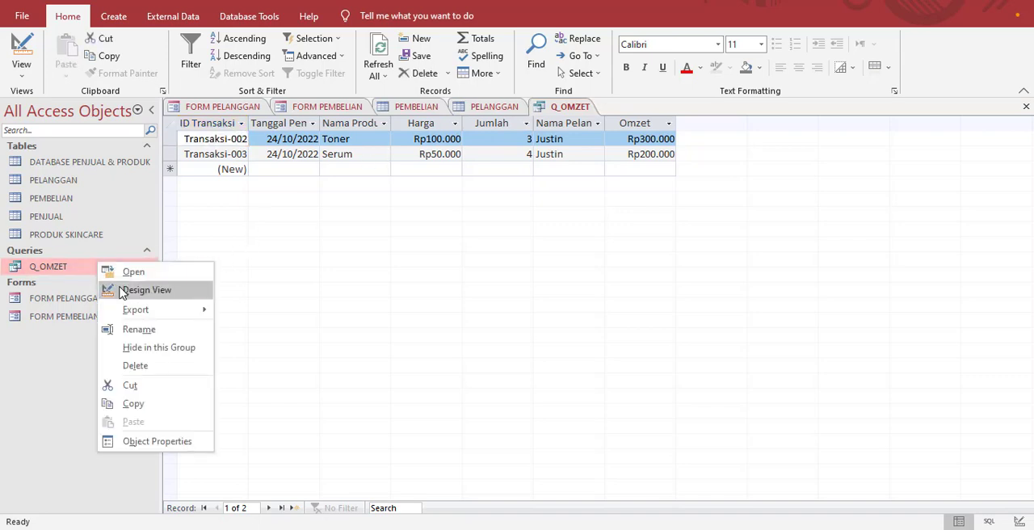
left_click(126, 291)
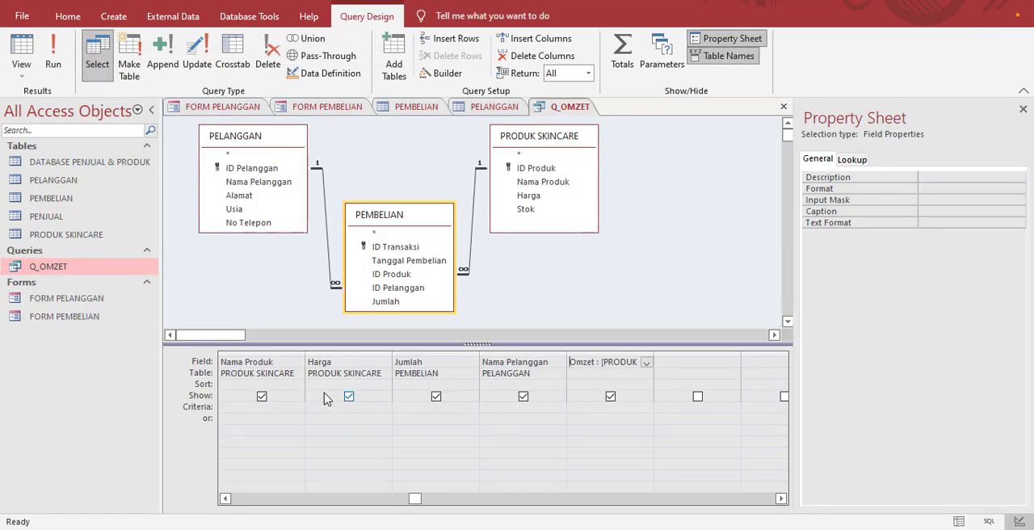
left_click_drag(416, 498, 238, 498)
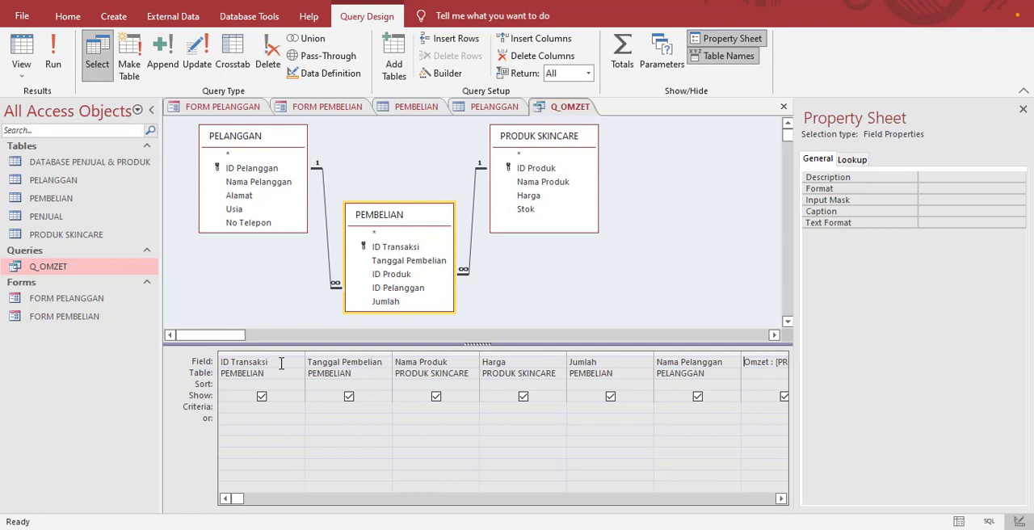
double_click(123, 273)
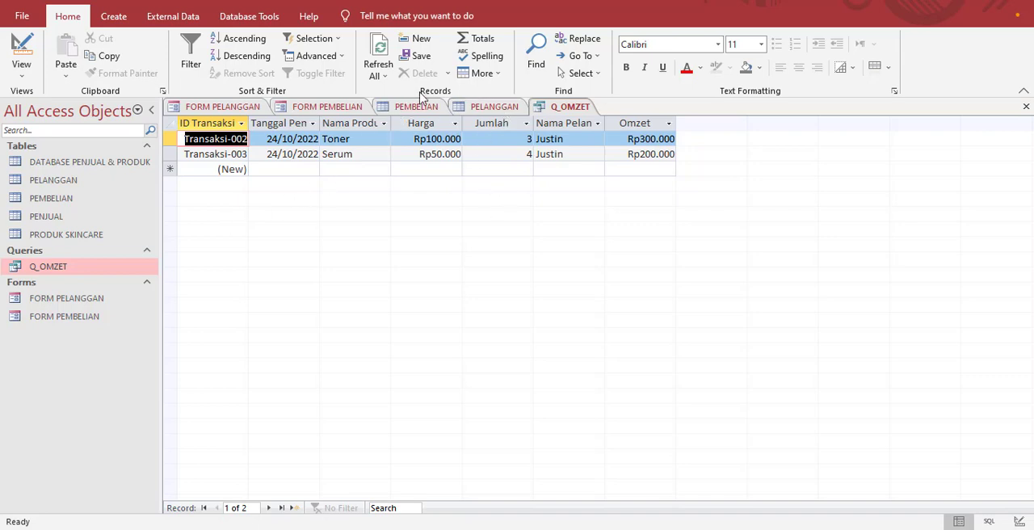
Step: Create a report based on the Q_OMZET query
left_click(114, 17)
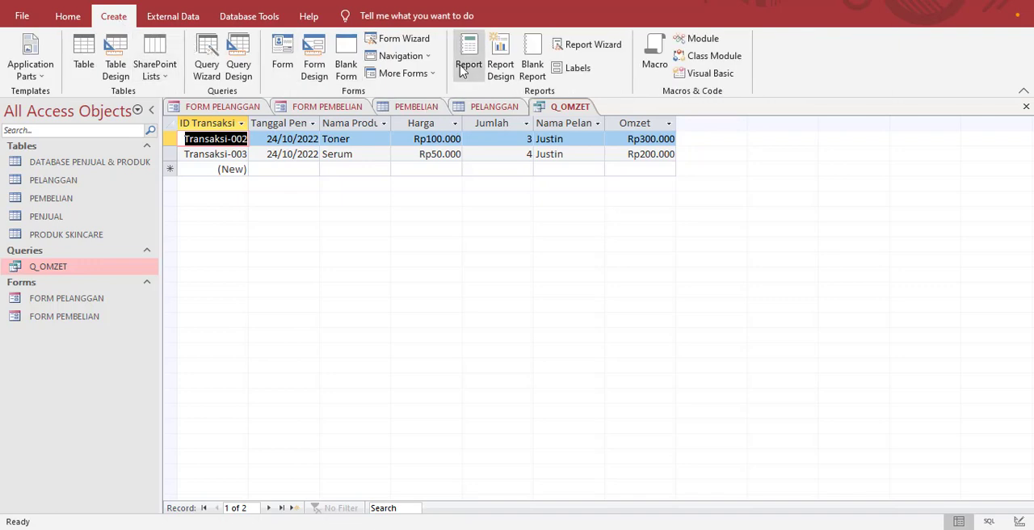
left_click(120, 266)
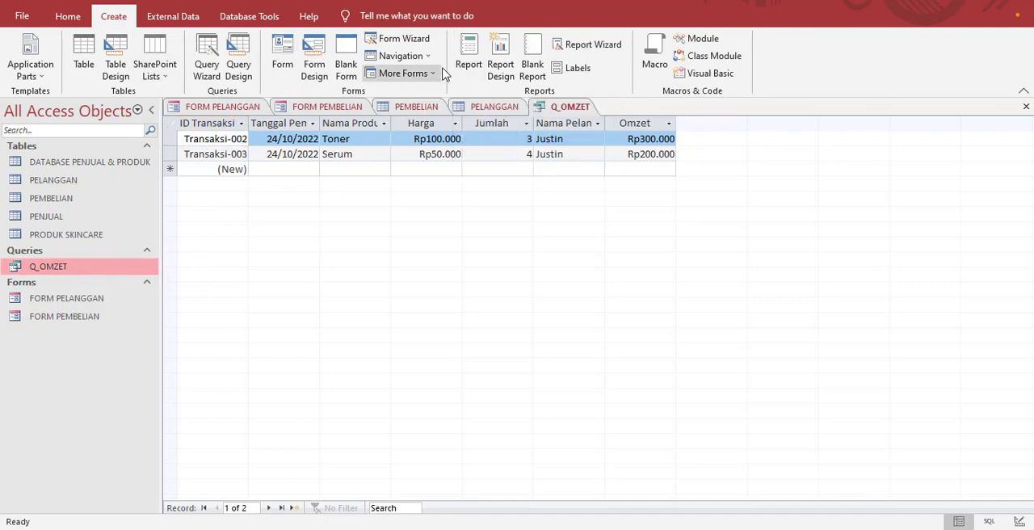
left_click(469, 65)
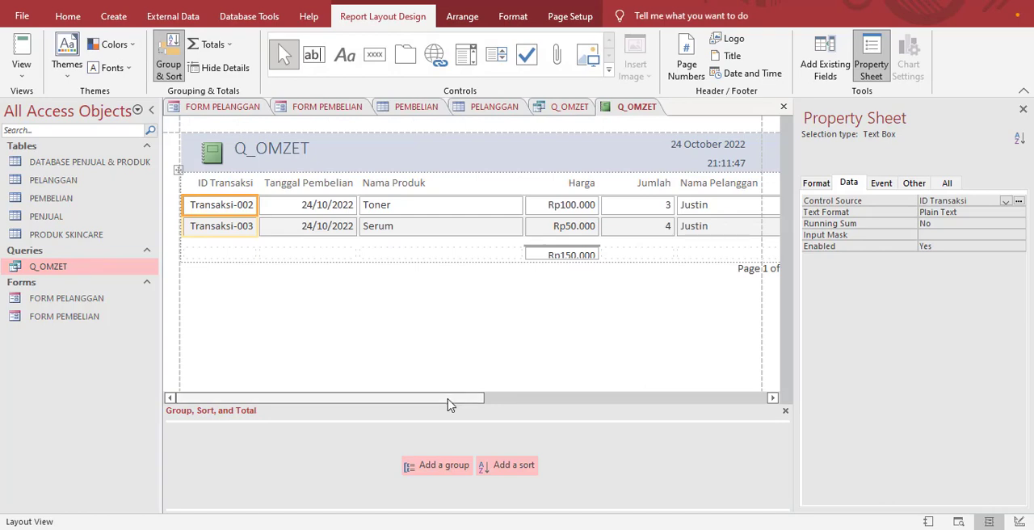
left_click_drag(450, 401, 364, 392)
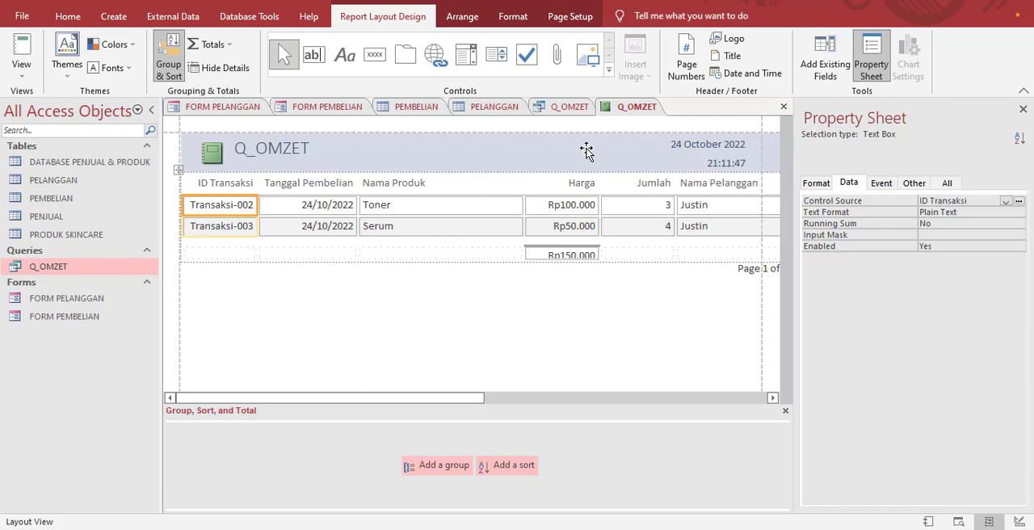
Step: Save the report under the name R_OMZET
right_click(627, 105)
left_click(639, 109)
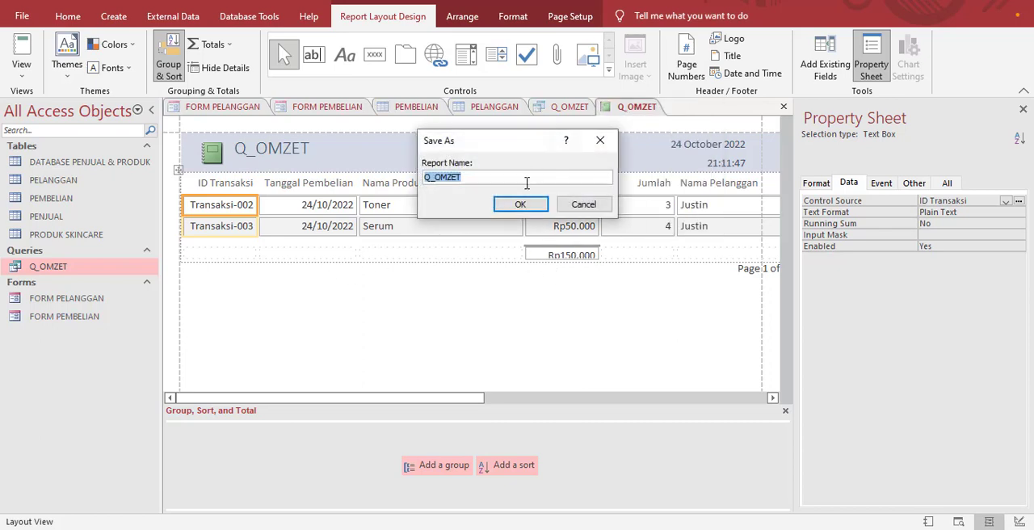
left_click(497, 179)
key("BackSpace")
key("BackSpace")
key("BackSpace")
key("BackSpace")
key("BackSpace")
key("BackSpace")
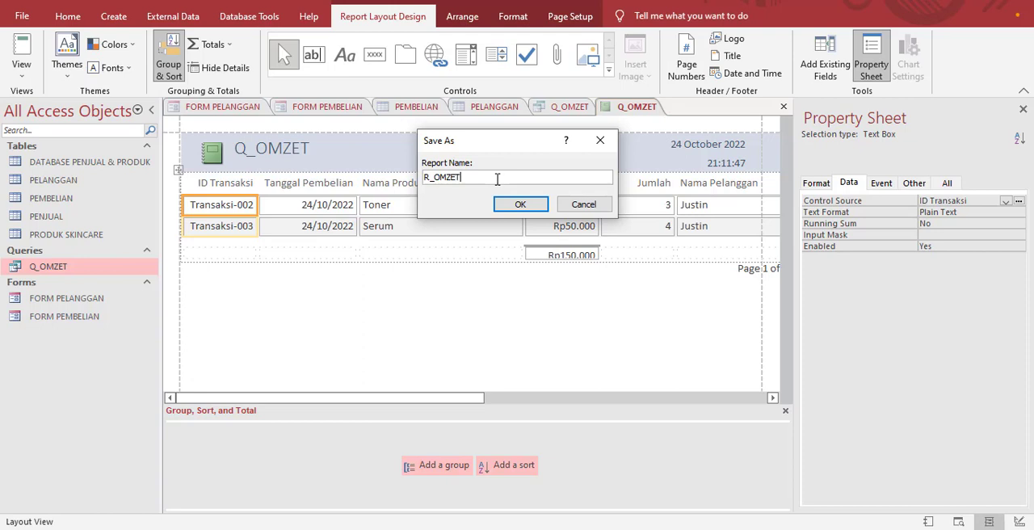
type("_OMZET")
left_click(538, 204)
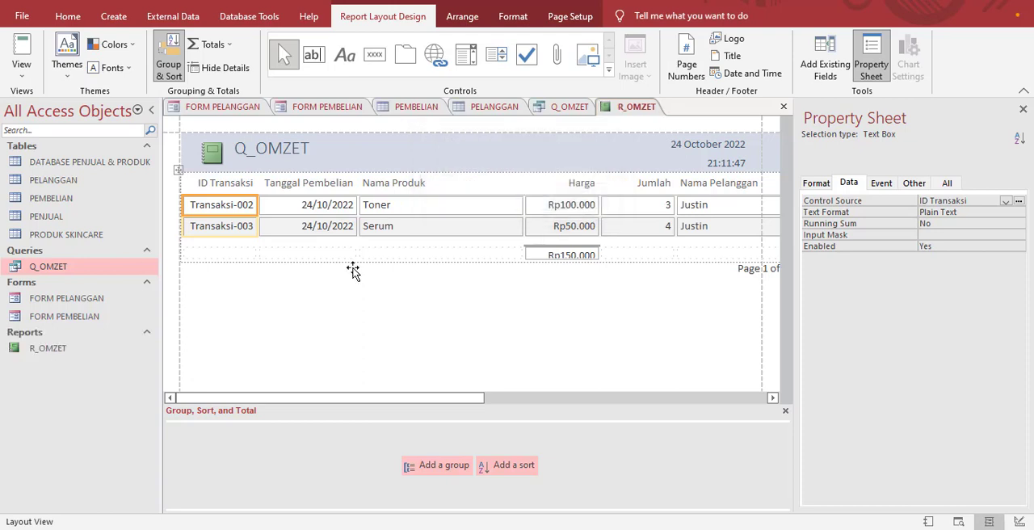
Step: Open R_OMZET in Design View and move the report footer's sum box from the Harga column to the Omzet column
left_click(39, 356)
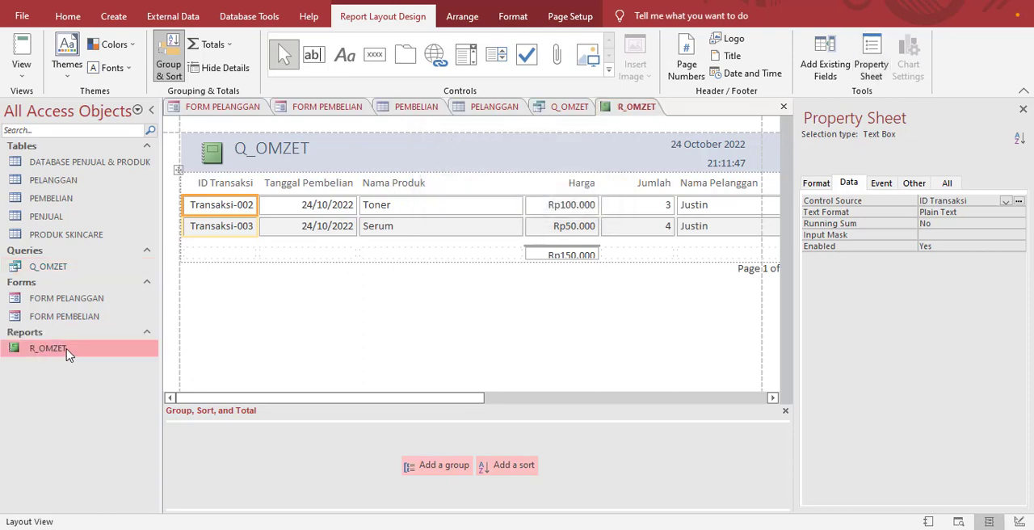
right_click(68, 356)
left_click(129, 152)
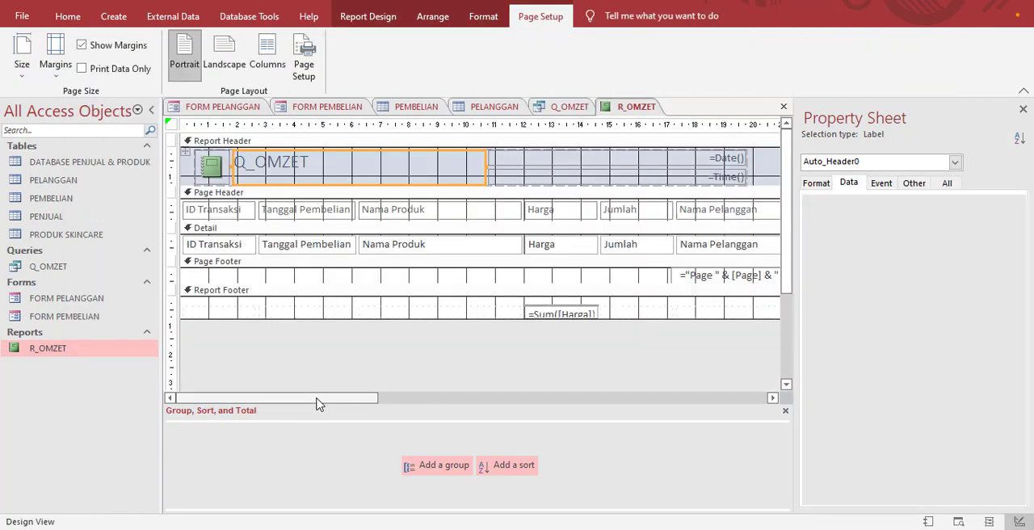
left_click_drag(318, 398, 441, 397)
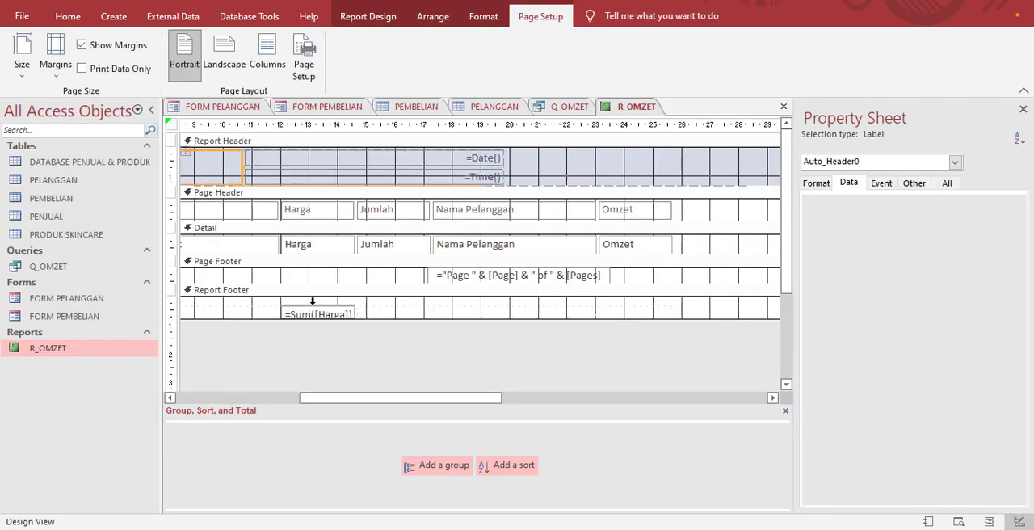
left_click(314, 305)
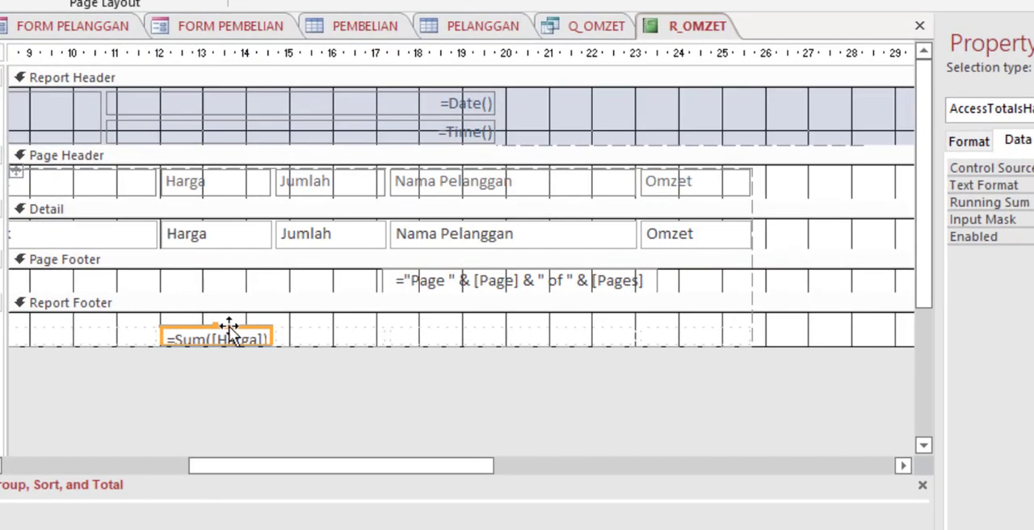
left_click_drag(229, 328, 696, 332)
Step: Change the expression in the report footer's total box to =Sum([Omzet])
left_click(731, 339)
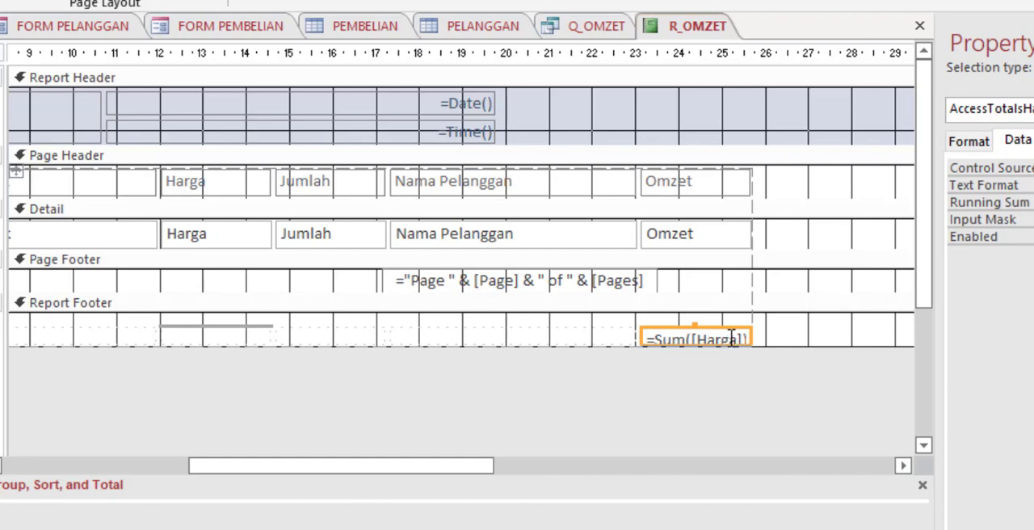
key("BackSpace")
key("BackSpace")
key("BackSpace")
key("BackSpace")
key("BackSpace")
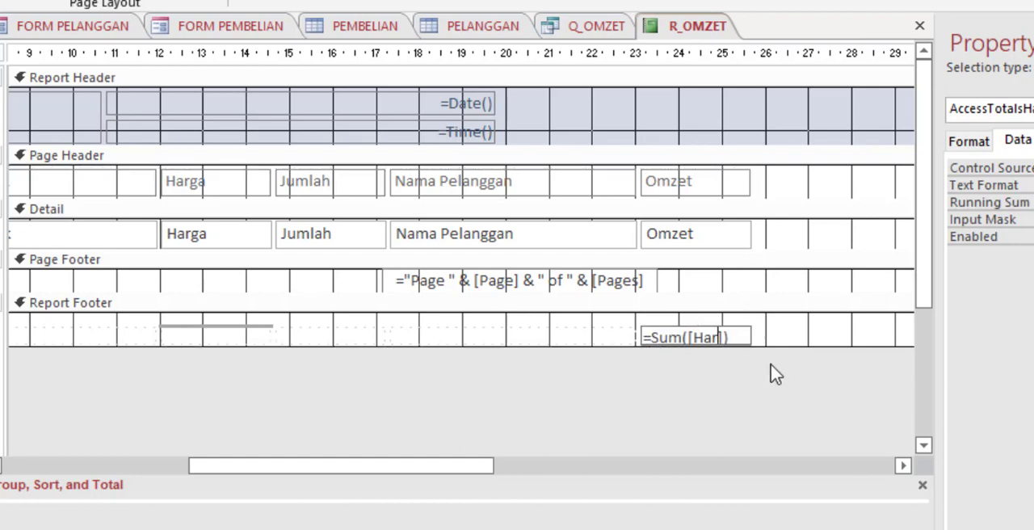
type("Omzet")
left_click(750, 339)
Step: Extend the Report Footer section downward to make room below the Omzet total box
left_click(692, 327)
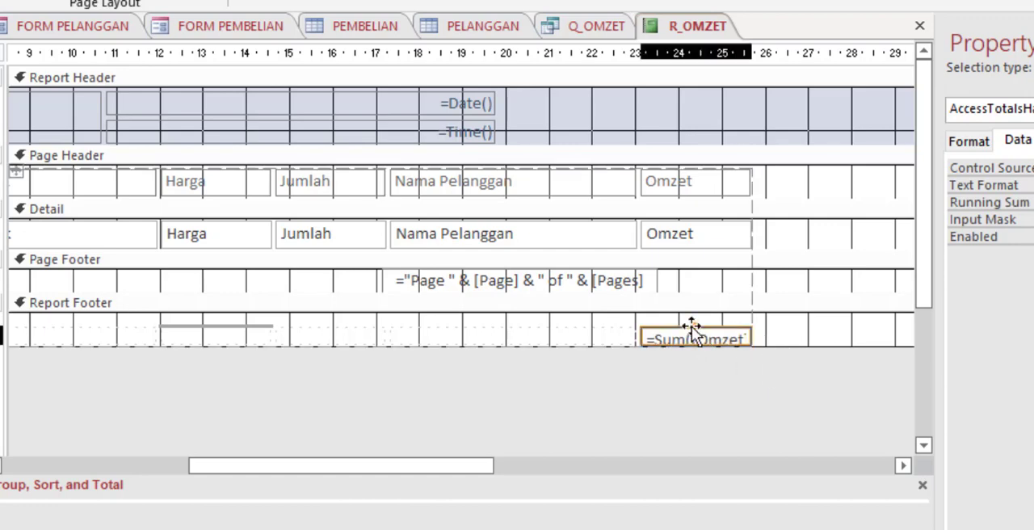
left_click(695, 324)
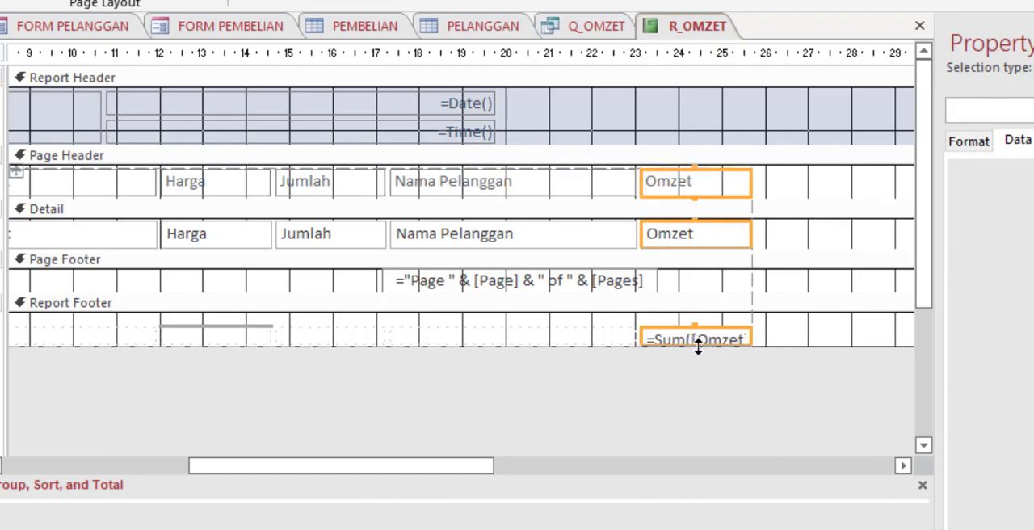
left_click_drag(698, 349, 701, 394)
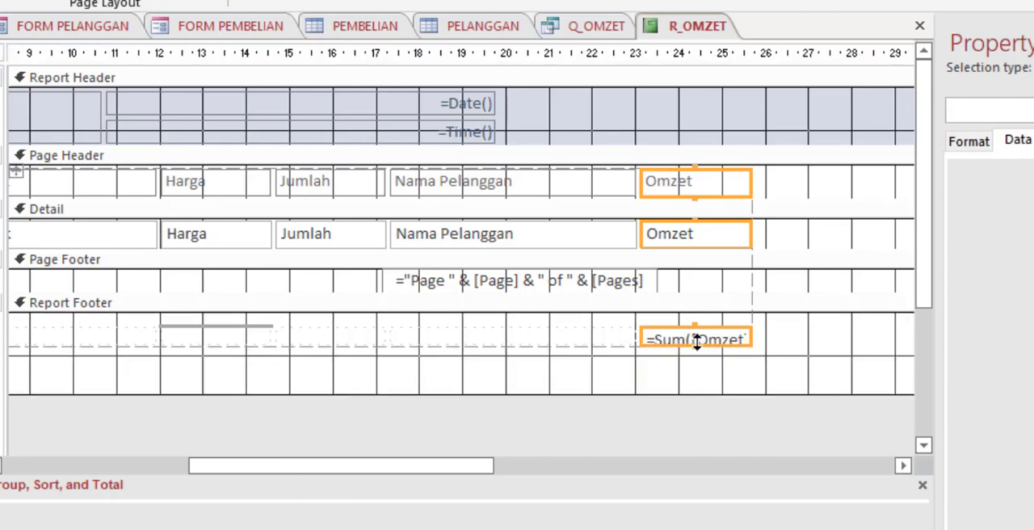
left_click_drag(692, 347, 696, 370)
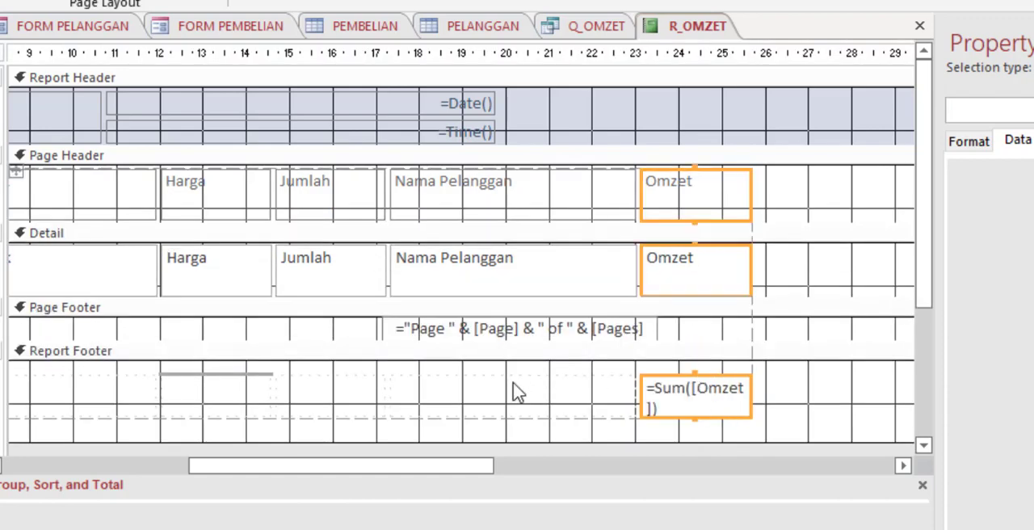
key("ctrl+z")
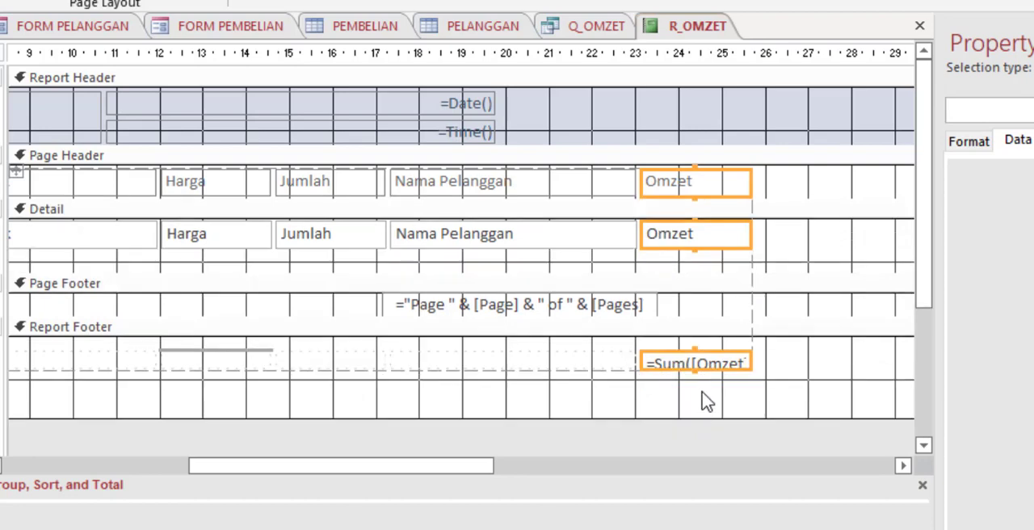
key("ctrl+a")
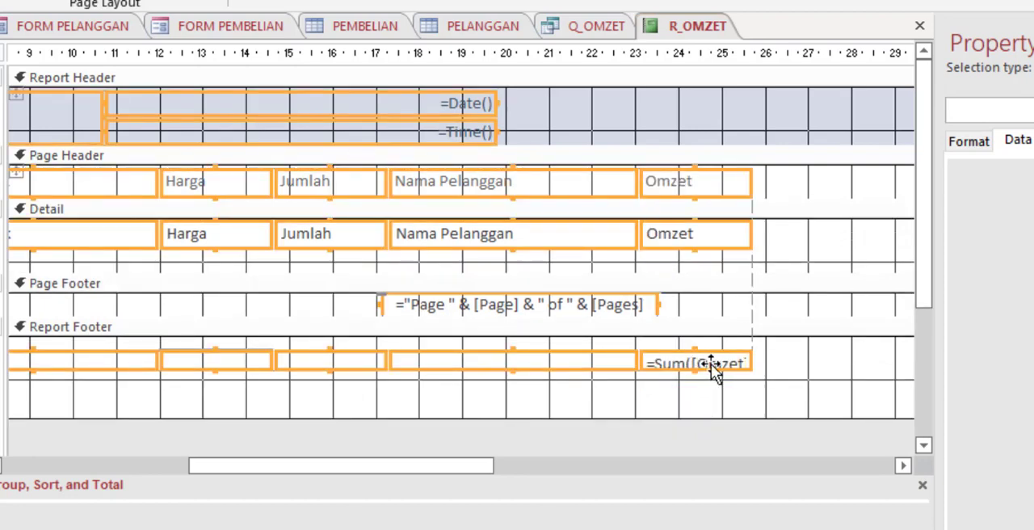
left_click(761, 387)
Step: Make the Omzet total box in the report footer slightly taller and display R_OMZET in Report View
left_click(693, 367)
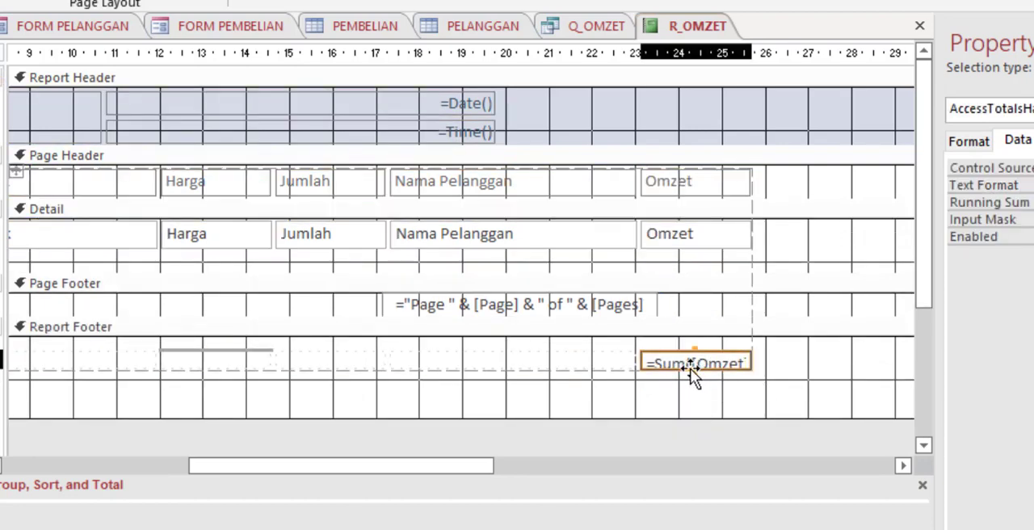
left_click_drag(693, 371, 696, 377)
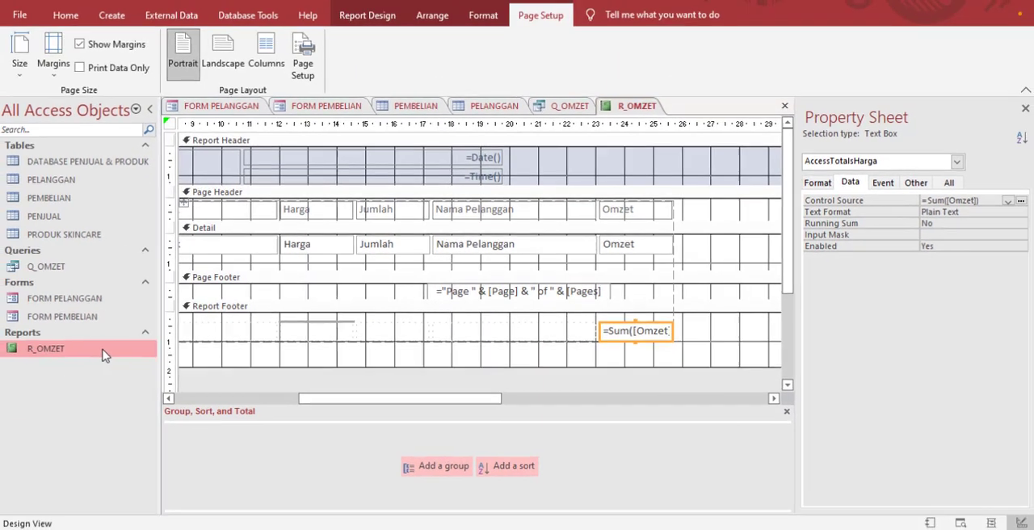
double_click(104, 355)
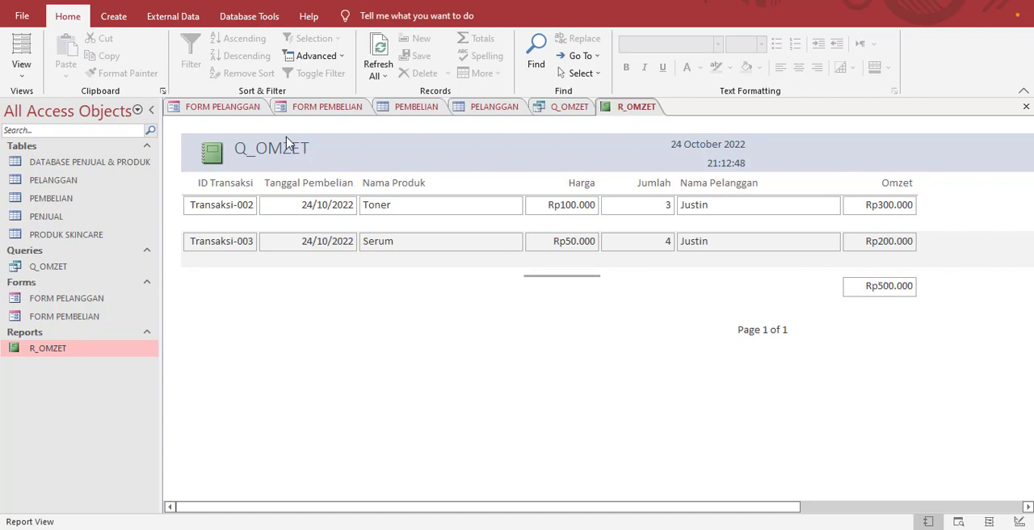
Step: Change the title in the R_OMZET report header to LAPORAN OMZET and display the report in Report View
right_click(93, 353)
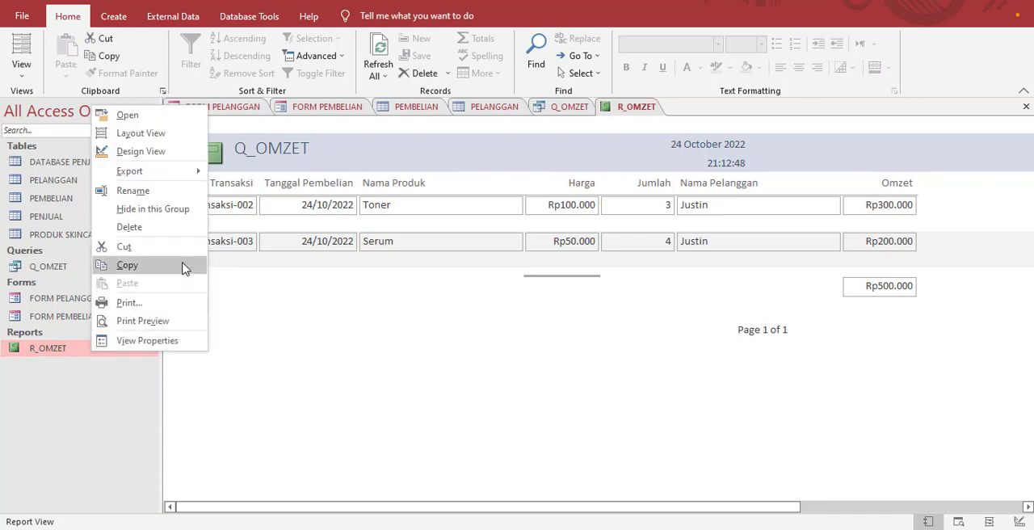
left_click(159, 159)
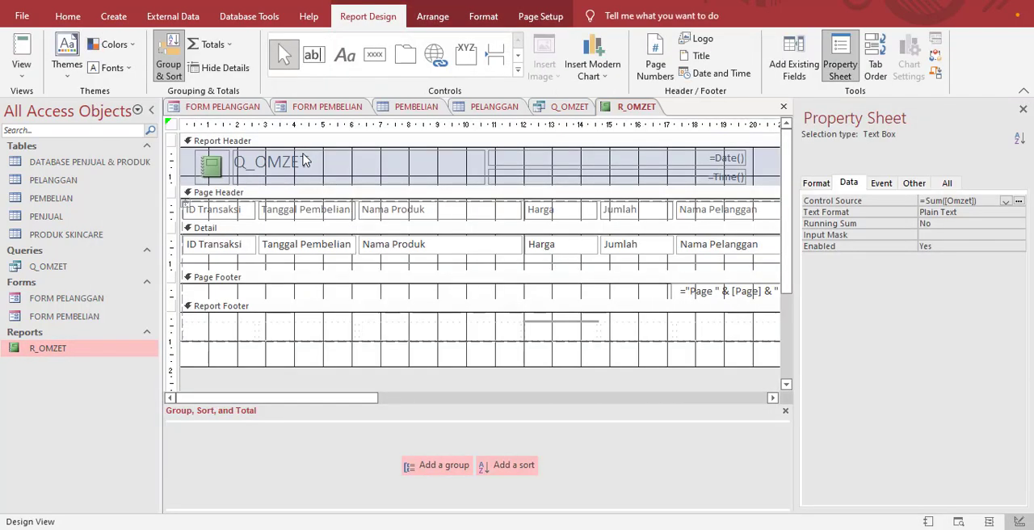
left_click(306, 162)
left_click(307, 163)
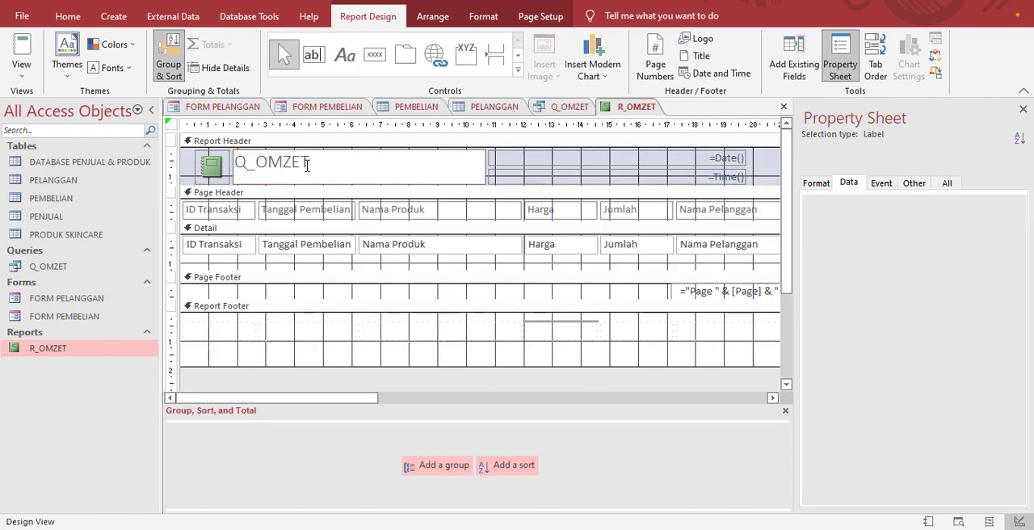
key("BackSpace")
key("BackSpace")
key("BackSpace")
key("BackSpace")
key("BackSpace")
key("BackSpace")
key("BackSpace")
type("LAPORAN O")
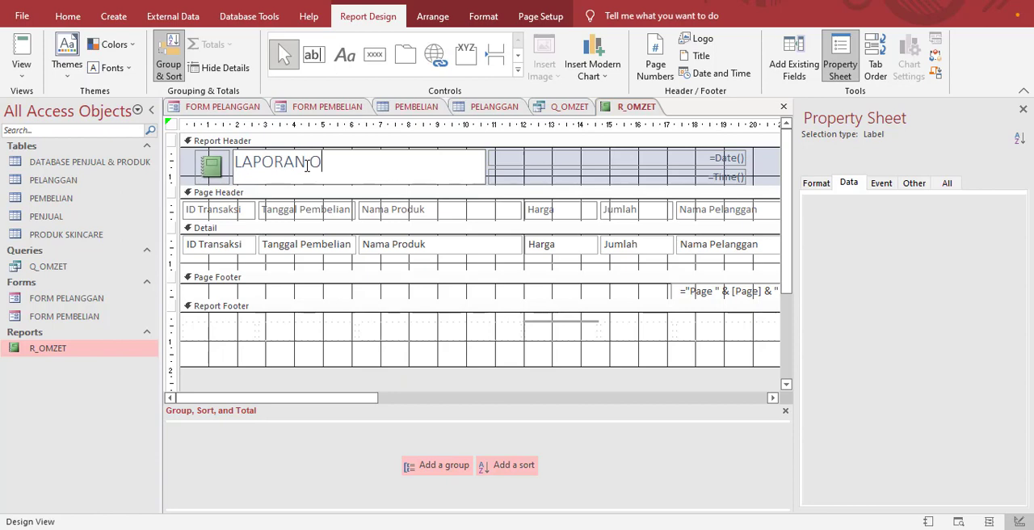
type("MZET")
key("Return")
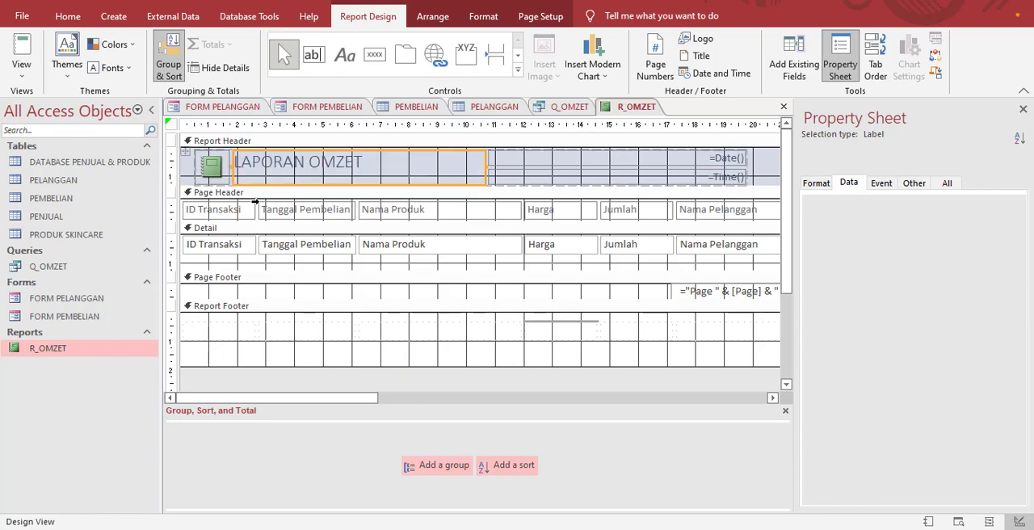
double_click(93, 348)
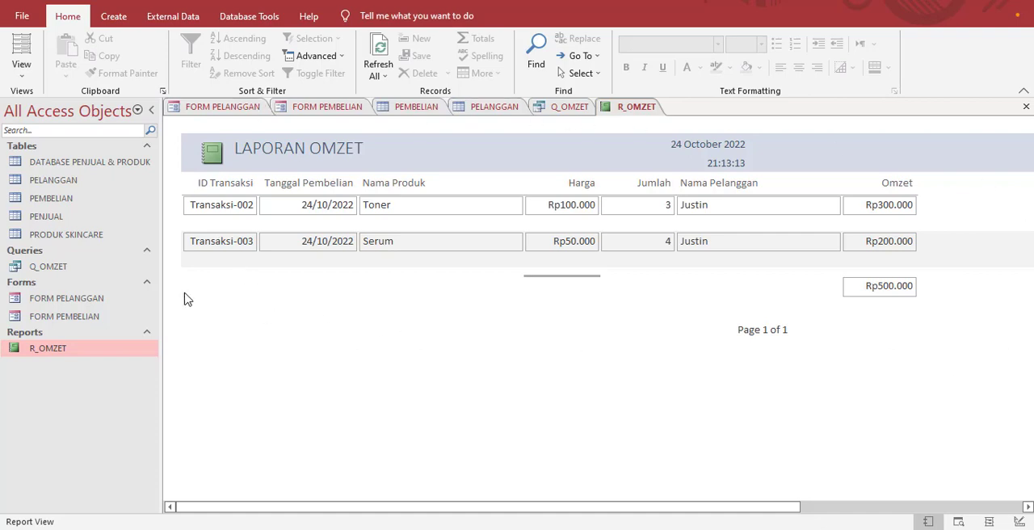
Step: Review the Q_OMZET query's design and its datasheet results, closing the Property Sheet, and return to the R_OMZET report
double_click(105, 267)
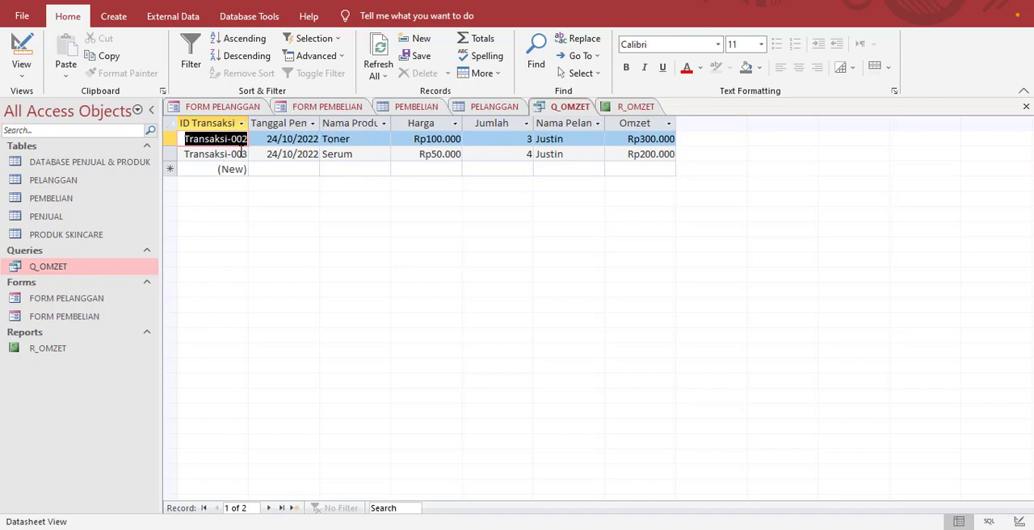
right_click(134, 267)
left_click(176, 292)
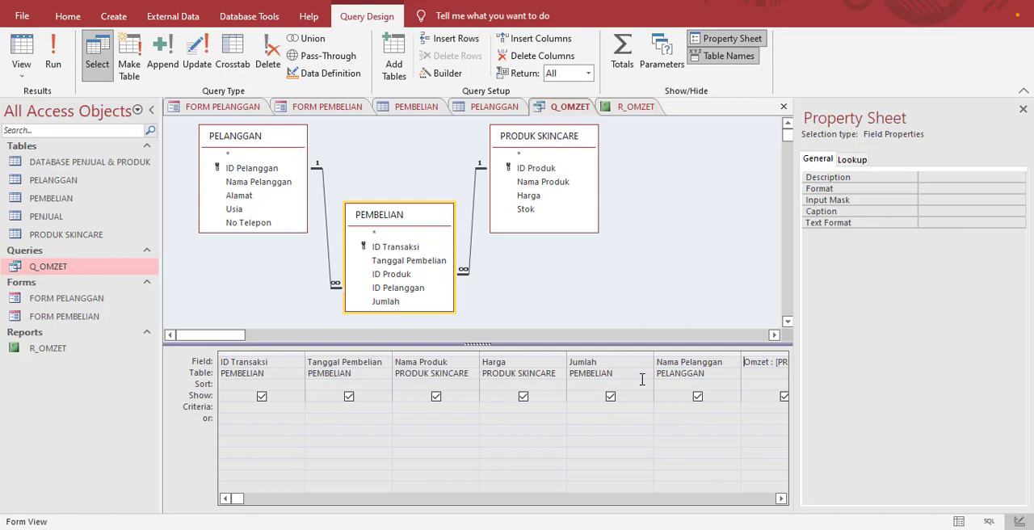
left_click(1023, 108)
double_click(67, 273)
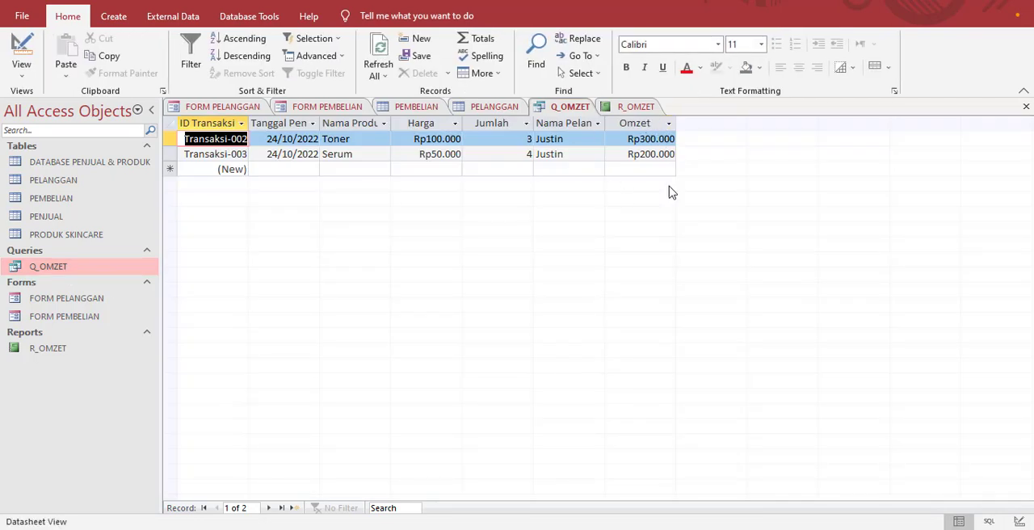
double_click(89, 348)
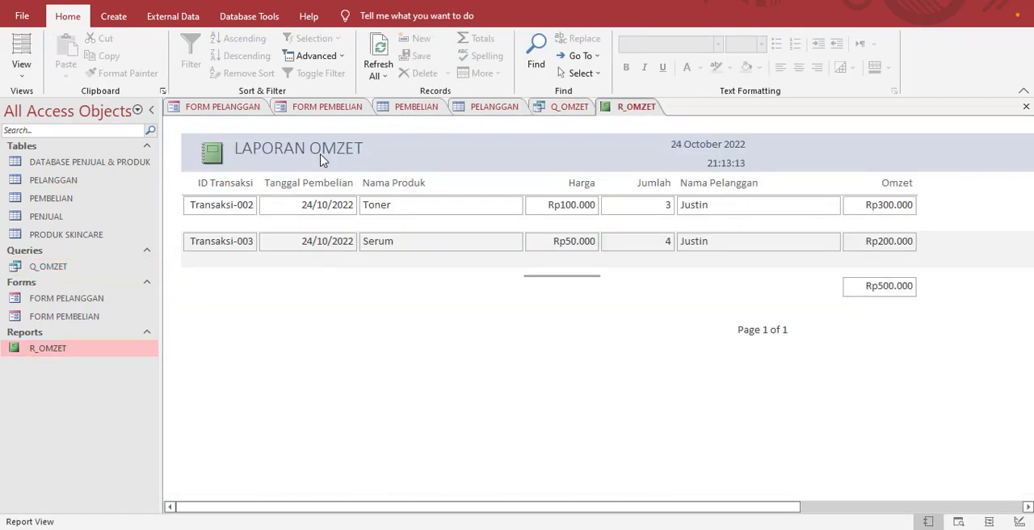